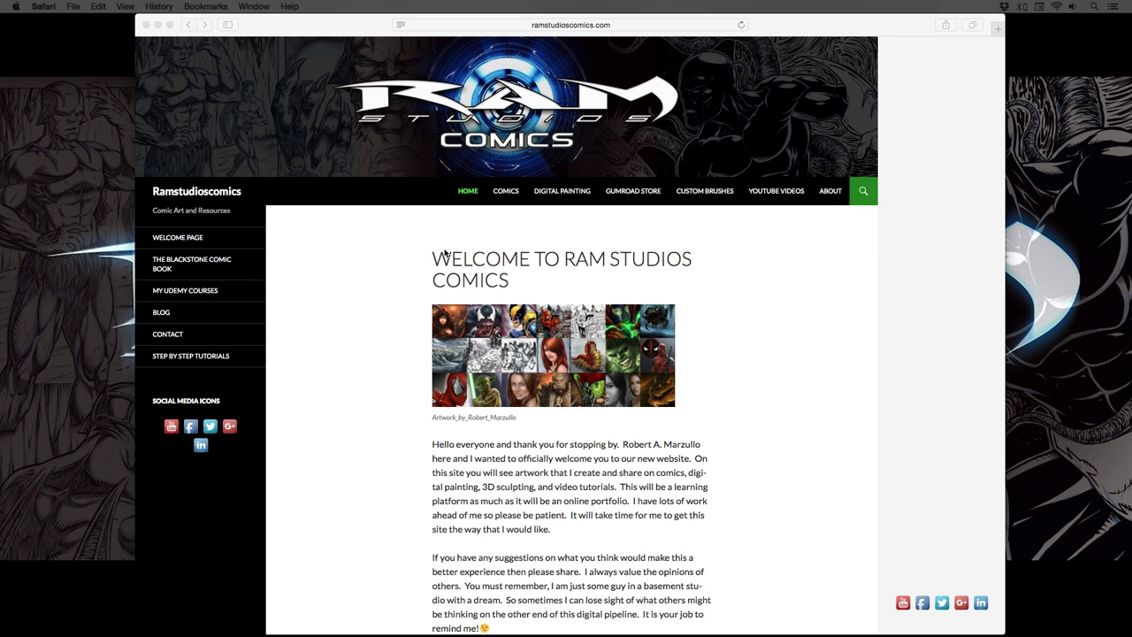
- Switch to Manga Studio and widen the canvas with the blue head sketch so it fills most of the workspace
mouse_move(638, 630)
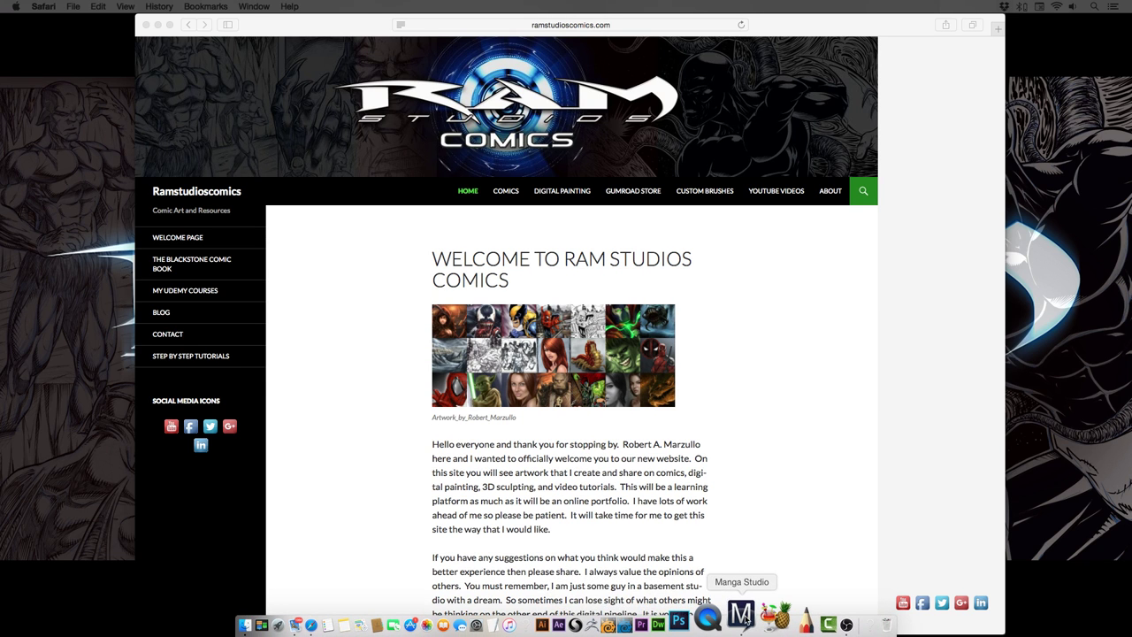
click(741, 613)
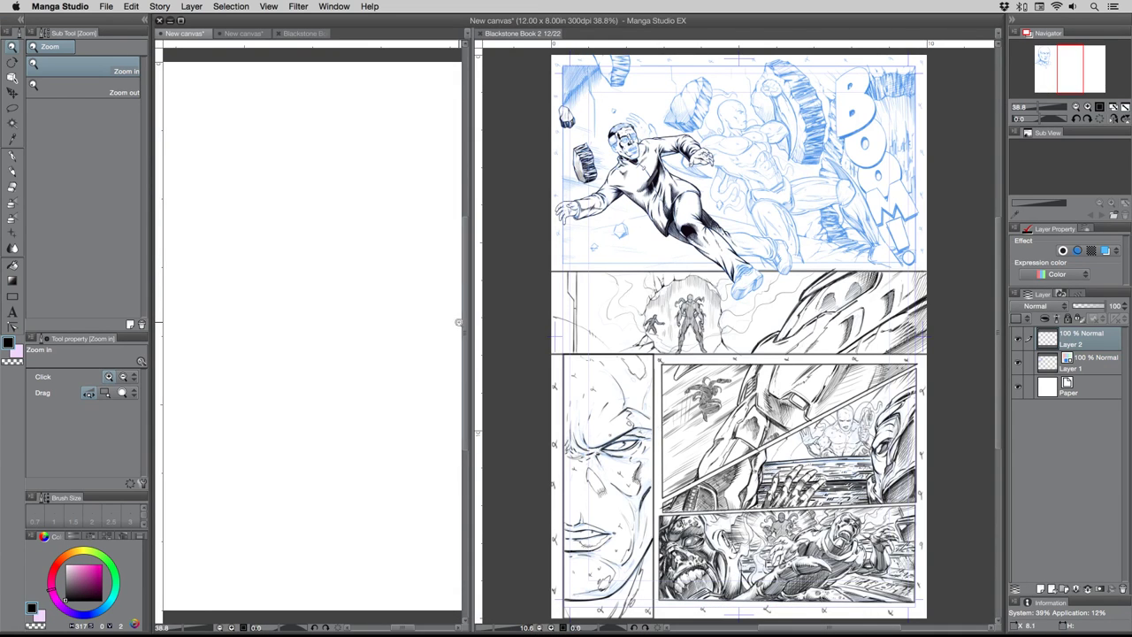
drag(459, 323, 510, 317)
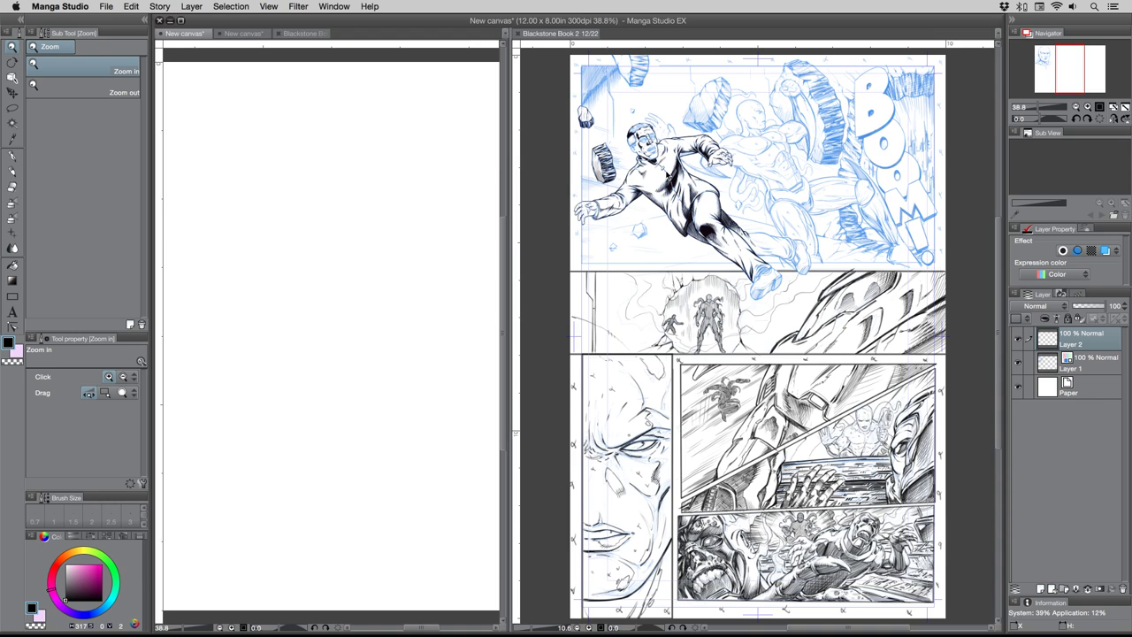
click(565, 286)
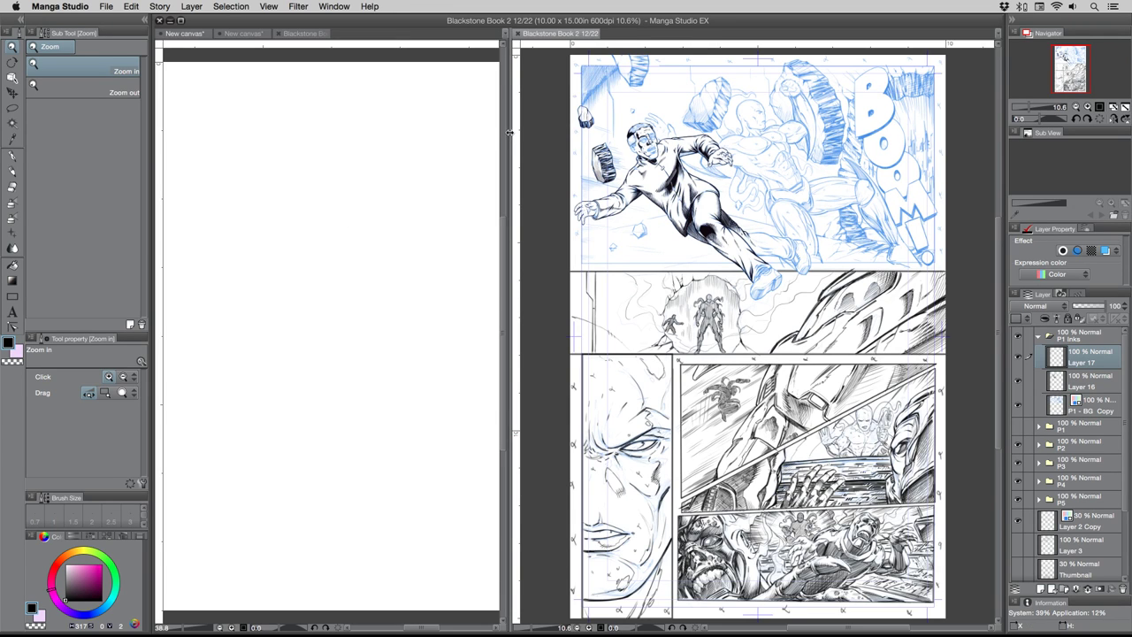
drag(509, 133, 972, 164)
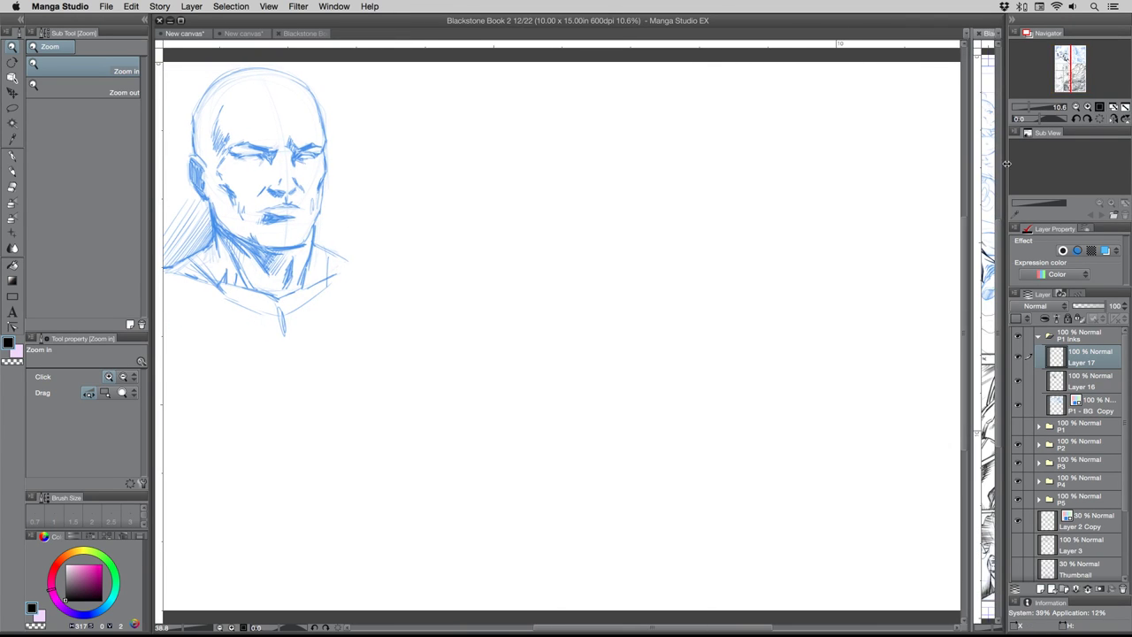
click(563, 219)
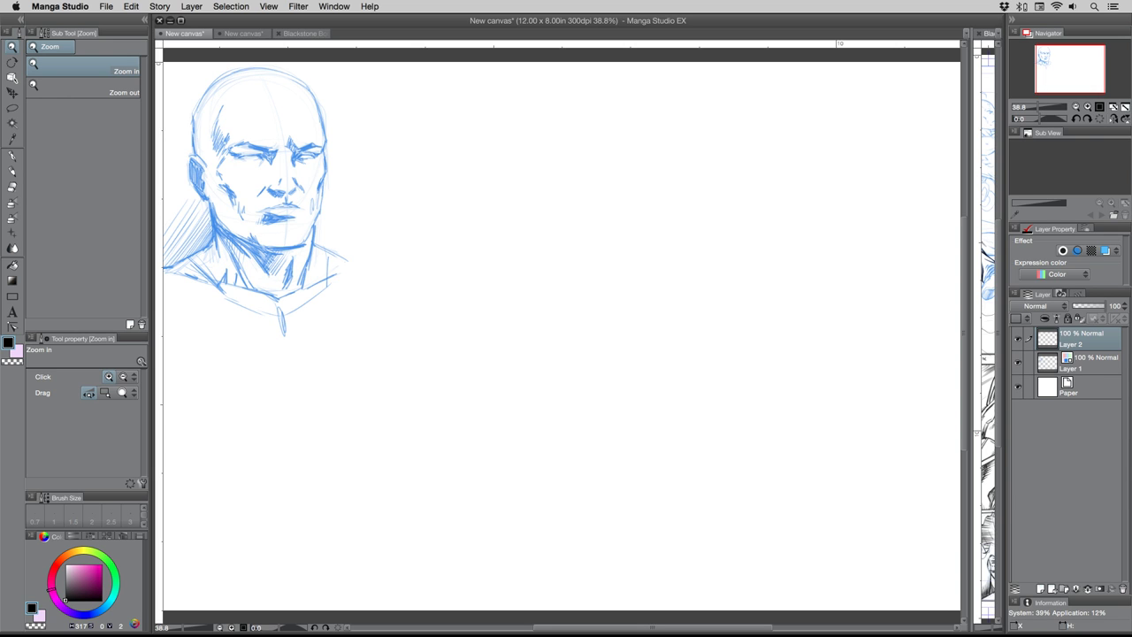
key(Tab)
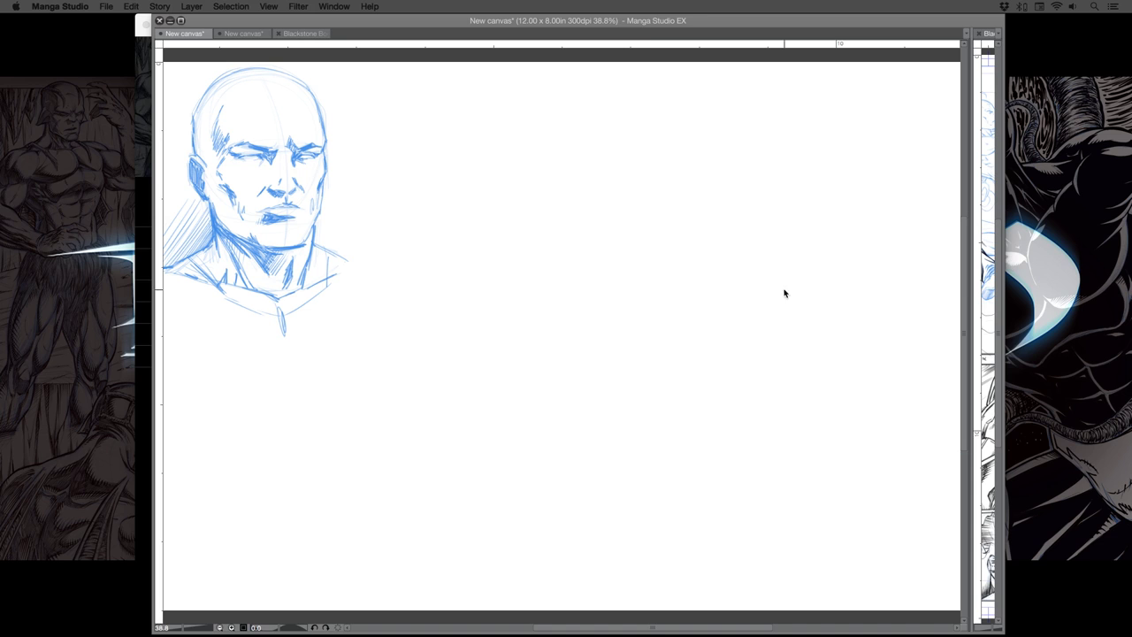
key(Tab)
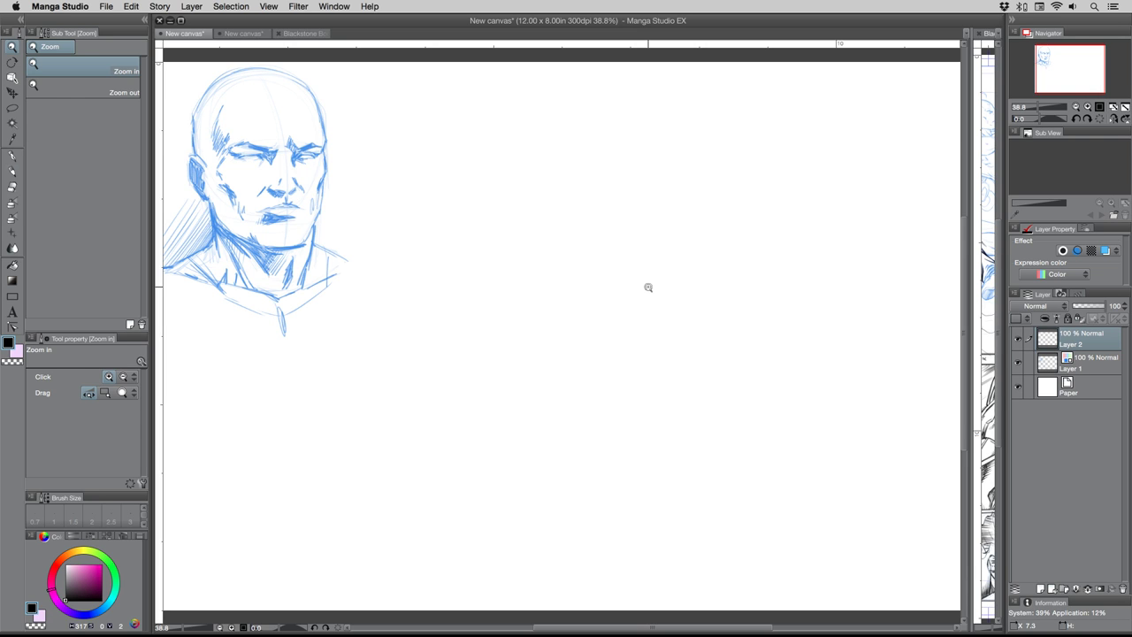
- With the Rough pencil, sketch the rounded shoulder and the start of the upper arm in the empty area beside the head
key(p)
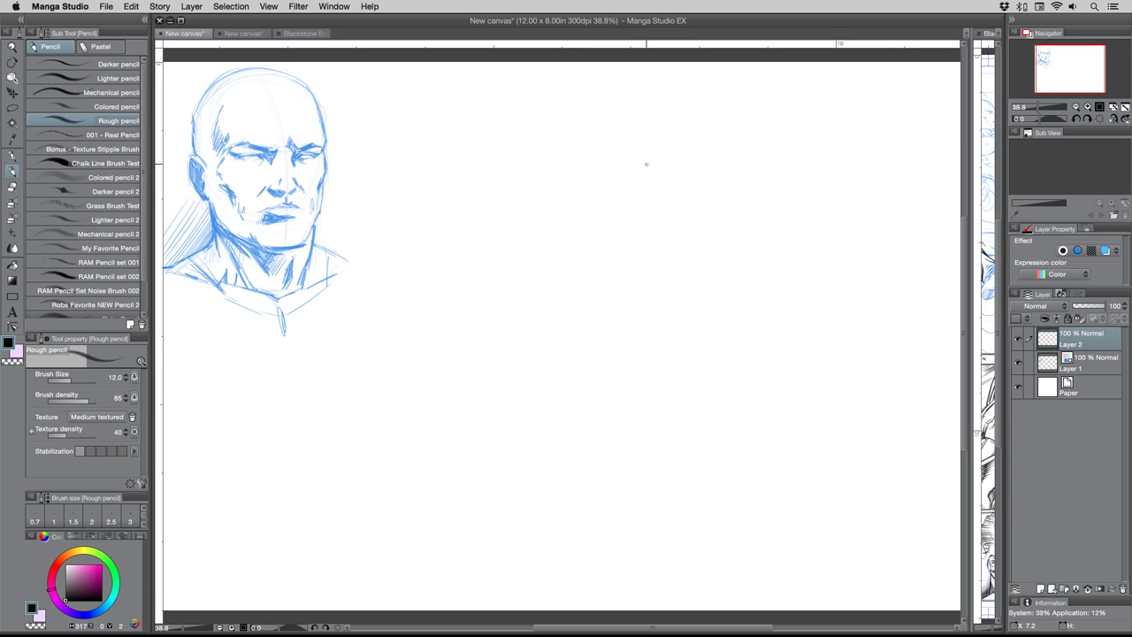
drag(650, 154, 679, 180)
mouse_move(616, 156)
mouse_down()
mouse_move(674, 168)
mouse_move(663, 158)
mouse_move(689, 216)
mouse_up()
mouse_move(631, 154)
mouse_down()
mouse_move(657, 157)
mouse_move(679, 183)
mouse_move(683, 230)
mouse_move(638, 232)
mouse_move(704, 263)
mouse_move(692, 293)
mouse_up()
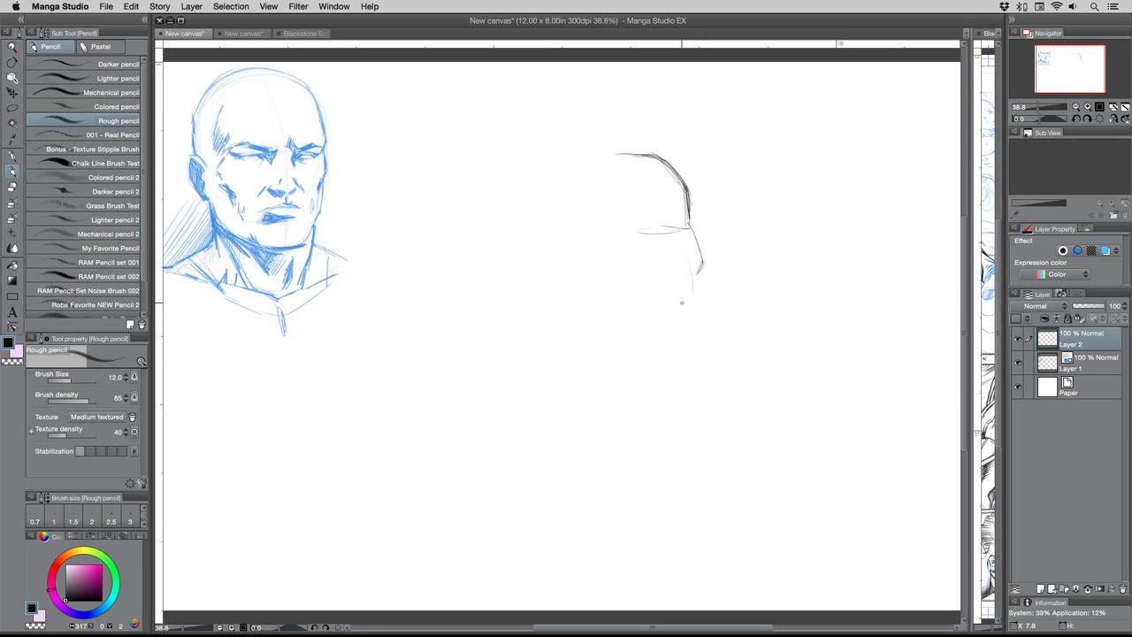
- Block in the upper arm and the tapering forearm below the shoulder, ending at the wrist
mouse_move(629, 235)
mouse_down()
mouse_move(623, 295)
mouse_move(663, 332)
mouse_up()
mouse_move(687, 232)
mouse_down()
mouse_move(701, 264)
mouse_move(686, 304)
mouse_move(694, 278)
mouse_move(697, 304)
mouse_move(663, 331)
mouse_move(685, 319)
mouse_move(718, 363)
mouse_up()
mouse_move(658, 327)
mouse_down()
mouse_move(642, 385)
mouse_move(652, 404)
mouse_up()
mouse_move(715, 355)
mouse_down()
mouse_move(685, 487)
mouse_move(655, 476)
mouse_move(656, 421)
mouse_up()
mouse_move(657, 467)
mouse_down()
mouse_move(649, 330)
mouse_move(648, 341)
mouse_move(619, 249)
mouse_move(640, 239)
mouse_up()
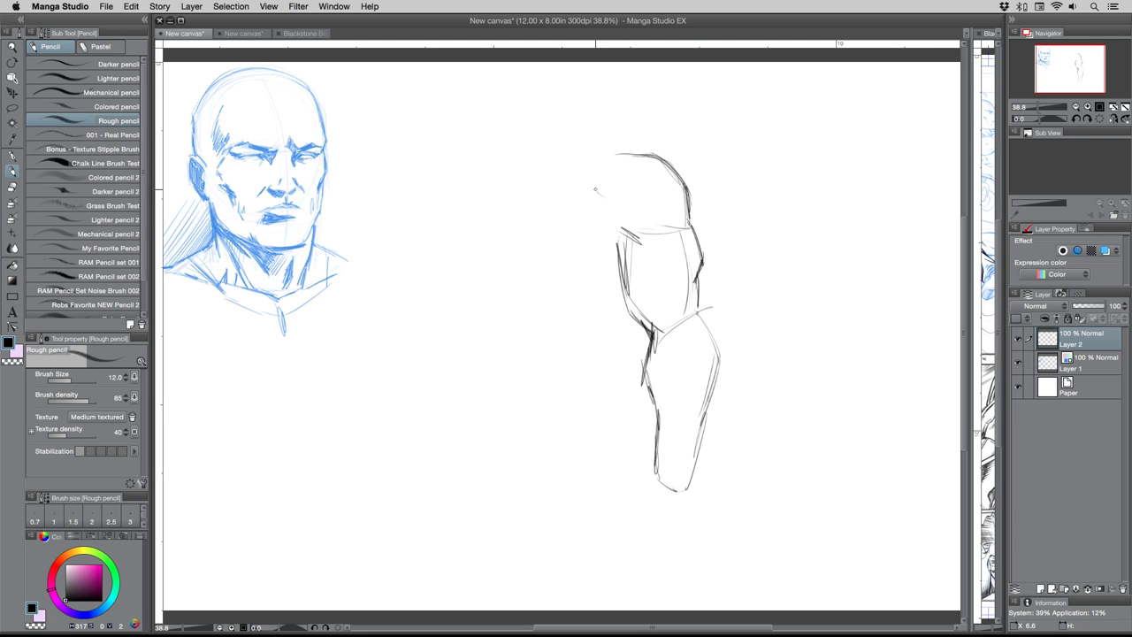
mouse_move(595, 188)
mouse_down()
mouse_move(654, 157)
mouse_move(683, 202)
mouse_move(671, 241)
mouse_move(645, 233)
mouse_move(674, 242)
mouse_move(677, 315)
mouse_up()
drag(682, 263, 678, 323)
mouse_move(621, 239)
mouse_down()
mouse_move(623, 275)
mouse_move(652, 334)
mouse_move(621, 242)
mouse_move(680, 292)
mouse_up()
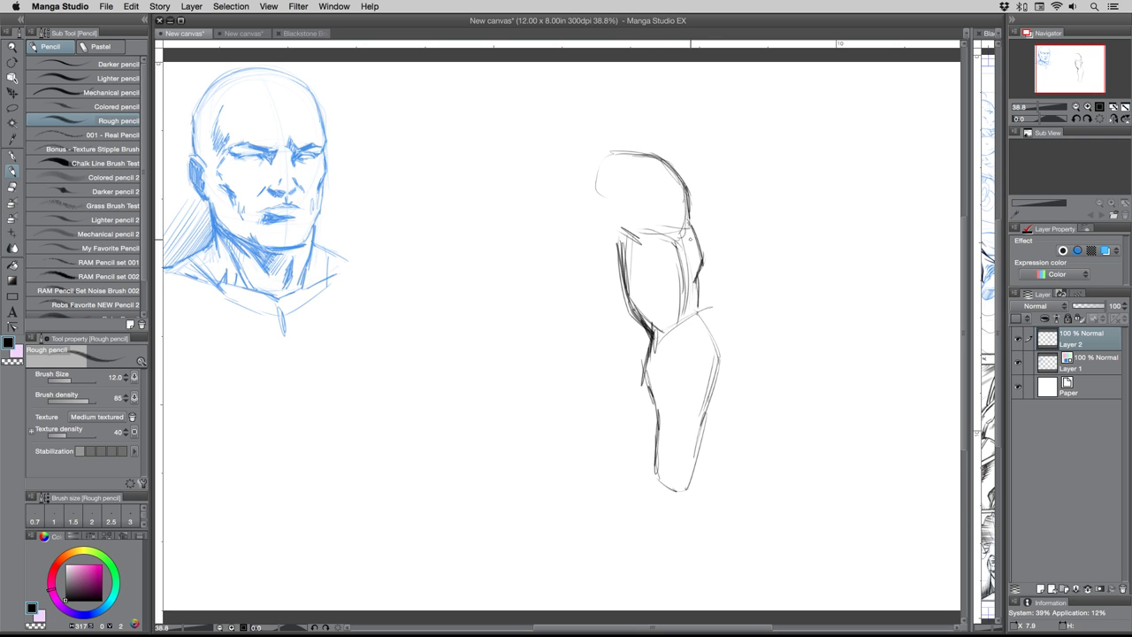
- Restate the arm's contours from shoulder to wrist and define the lower edge of the shoulder muscle
mouse_move(687, 223)
mouse_down()
mouse_move(723, 349)
mouse_move(690, 427)
mouse_move(726, 396)
mouse_move(715, 473)
mouse_move(687, 486)
mouse_up()
drag(692, 488, 661, 482)
drag(678, 328, 671, 348)
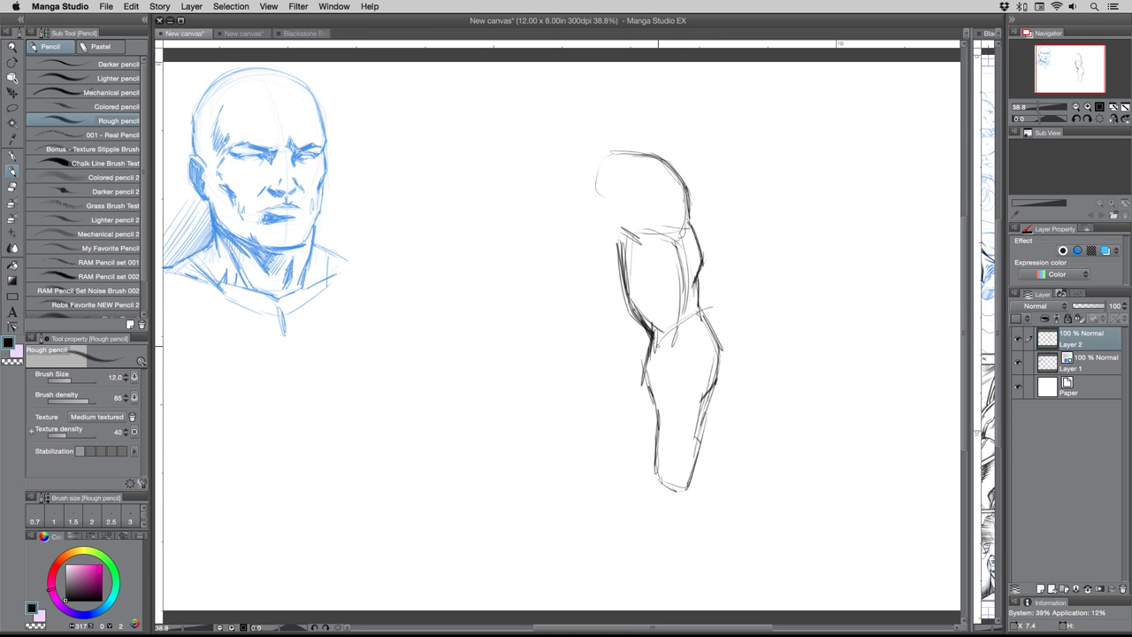
drag(695, 301, 716, 385)
mouse_move(654, 334)
mouse_down()
mouse_move(644, 385)
mouse_move(656, 417)
mouse_up()
mouse_move(656, 435)
mouse_down()
mouse_move(658, 477)
mouse_move(689, 481)
mouse_up()
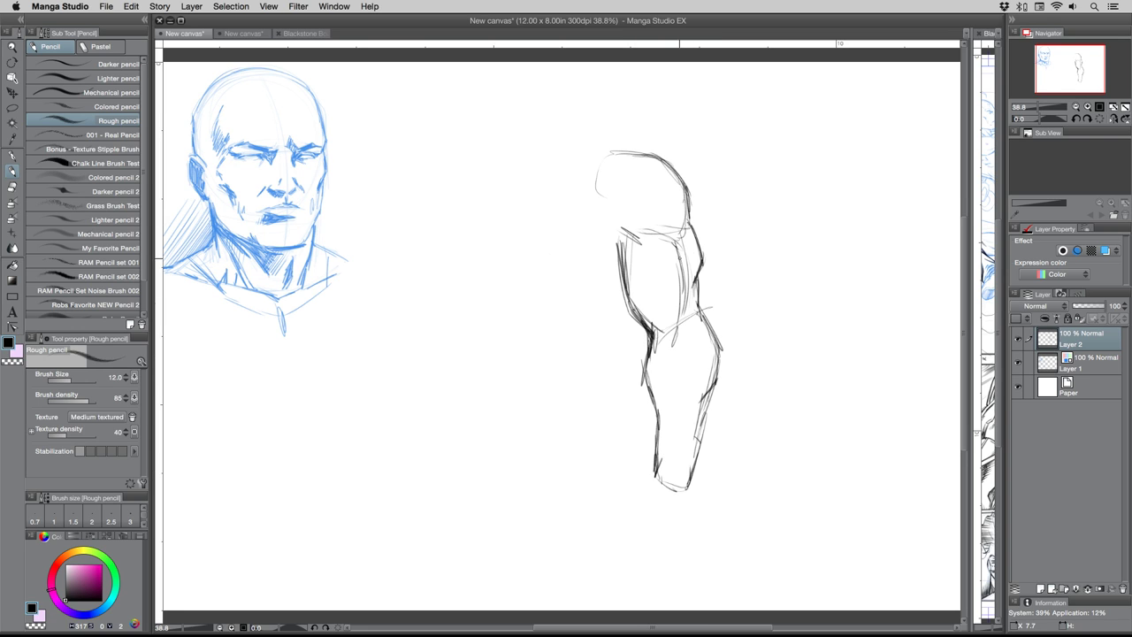
drag(688, 314, 676, 335)
mouse_move(621, 147)
mouse_down()
mouse_move(689, 203)
mouse_move(679, 256)
mouse_move(621, 230)
mouse_move(645, 235)
mouse_move(651, 154)
mouse_move(686, 198)
mouse_move(681, 246)
mouse_up()
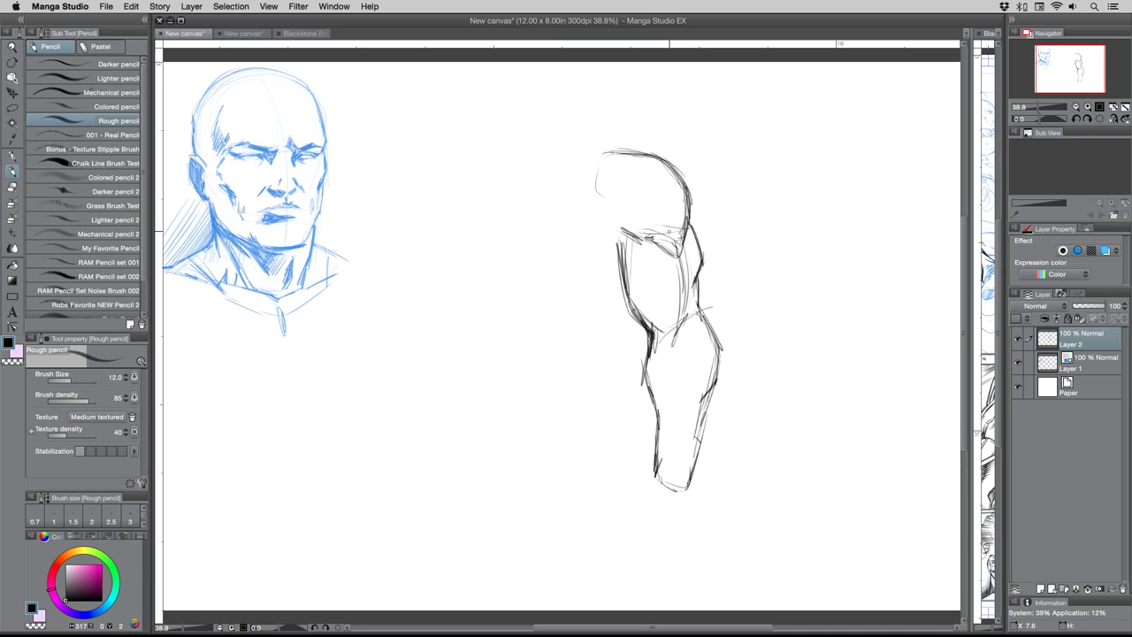
mouse_move(631, 228)
mouse_down()
mouse_move(672, 251)
mouse_move(696, 219)
mouse_move(716, 356)
mouse_move(699, 394)
mouse_up()
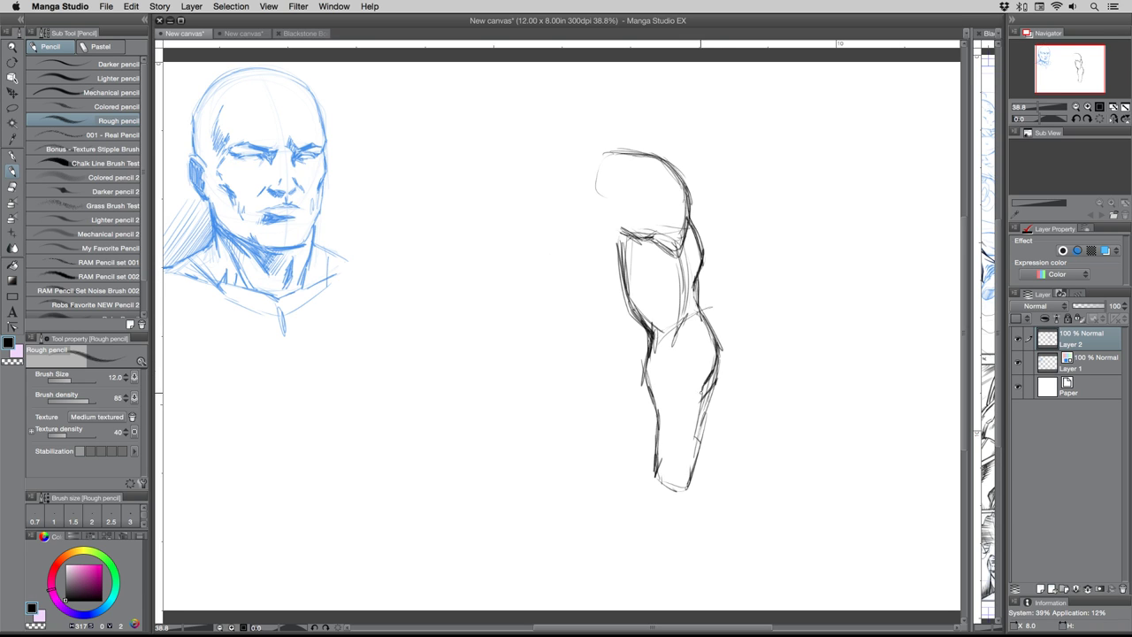
- Darken the forearm's outer contour with repeated strokes and add light inner guide marks down to the wrist
drag(717, 349, 702, 426)
drag(713, 401, 698, 437)
drag(619, 244, 624, 284)
mouse_move(610, 152)
mouse_down()
mouse_move(641, 158)
mouse_move(687, 196)
mouse_move(701, 258)
mouse_move(698, 304)
mouse_move(670, 350)
mouse_move(659, 466)
mouse_up()
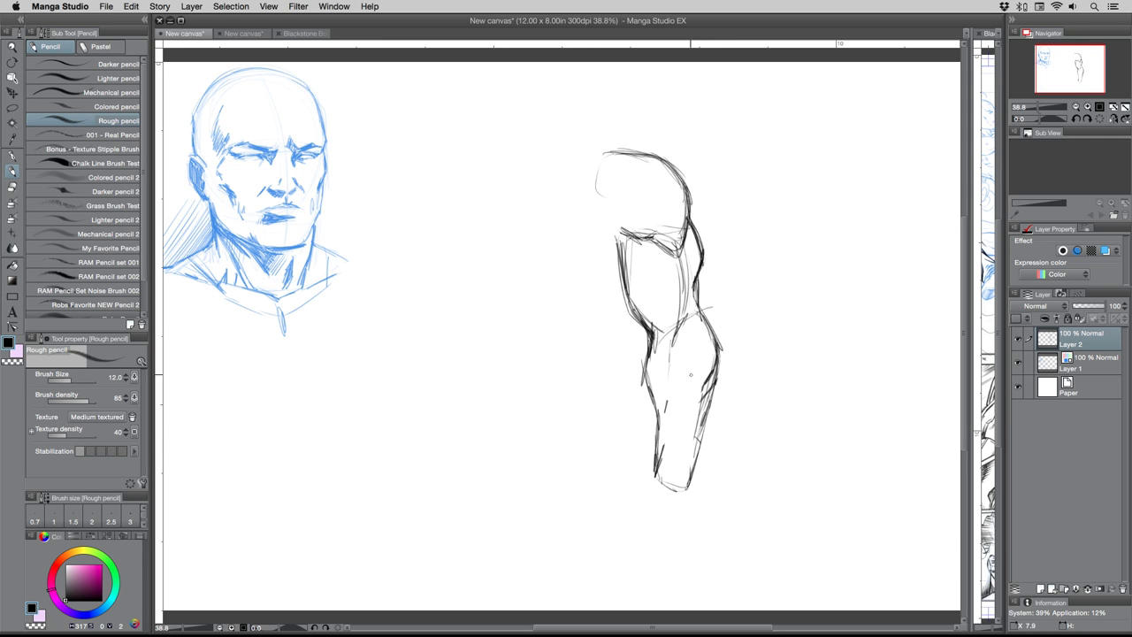
drag(721, 338, 690, 414)
drag(719, 366, 706, 419)
drag(710, 416, 691, 462)
drag(697, 447, 689, 476)
- Strengthen the elbow crease, the inner edge of the upper arm and the top curve of the shoulder
drag(674, 330, 669, 350)
drag(685, 309, 669, 337)
drag(619, 290, 638, 320)
drag(621, 285, 637, 317)
drag(619, 237, 615, 267)
drag(654, 159, 694, 212)
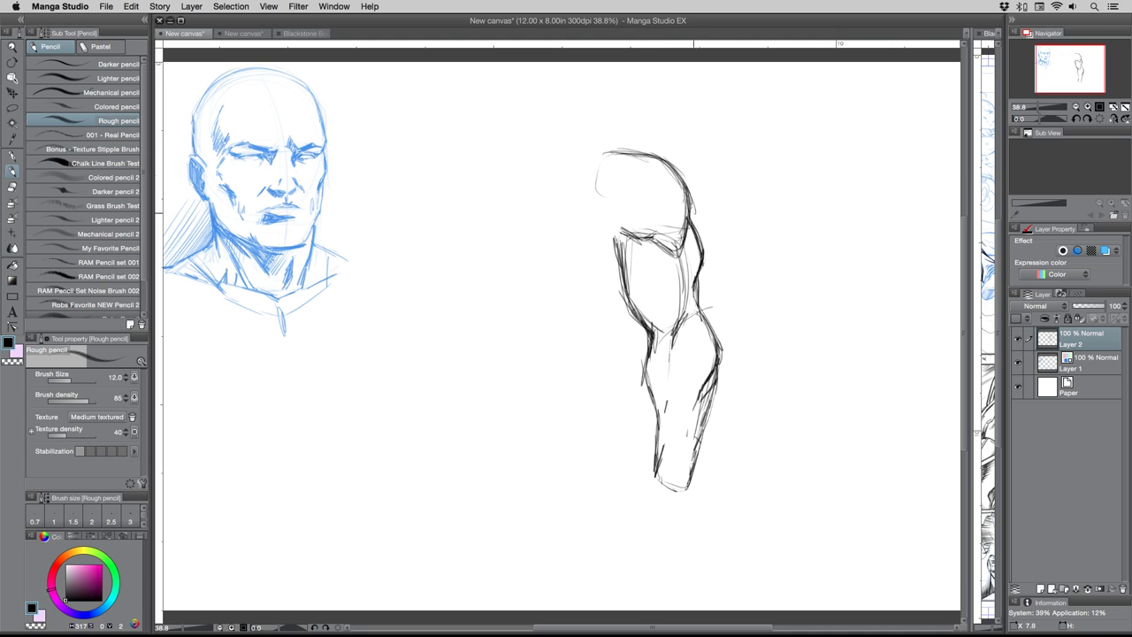
mouse_move(605, 150)
mouse_down()
mouse_move(656, 152)
mouse_move(676, 173)
mouse_move(690, 264)
mouse_up()
mouse_move(629, 237)
mouse_down()
mouse_move(666, 256)
mouse_move(642, 240)
mouse_move(621, 269)
mouse_move(626, 306)
mouse_move(649, 336)
mouse_up()
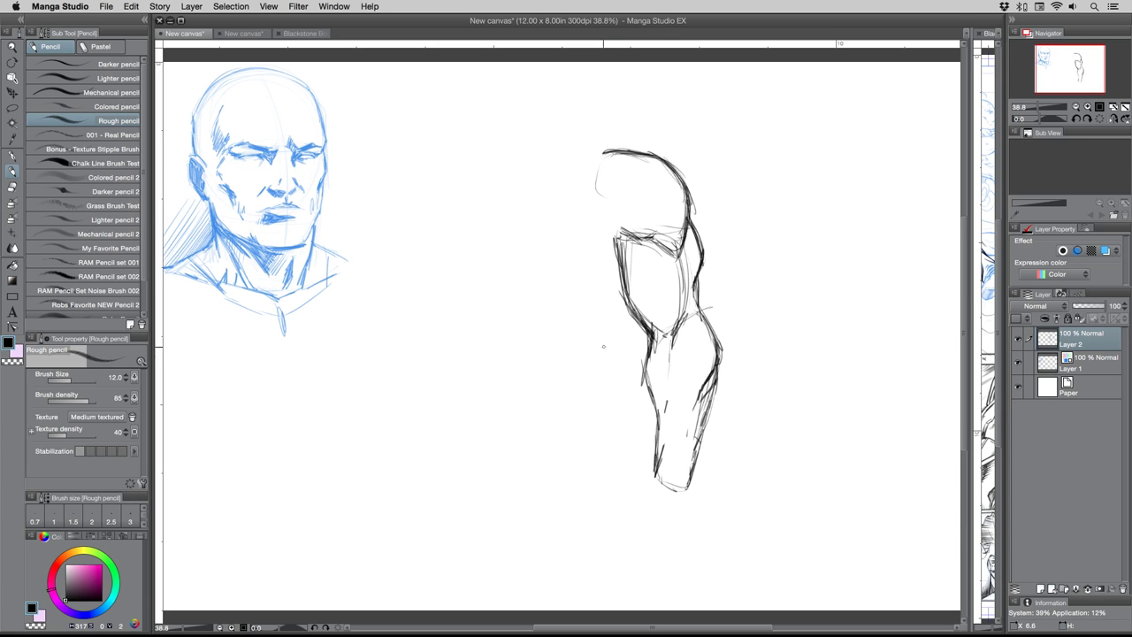
- Reinforce the outer arm, wrist and inner upper-arm lines to finish the rough arm sketch
drag(692, 223, 709, 375)
mouse_move(652, 341)
mouse_down()
mouse_move(647, 484)
mouse_move(688, 493)
mouse_up()
mouse_move(622, 234)
mouse_down()
mouse_move(600, 221)
mouse_move(621, 296)
mouse_up()
drag(616, 233, 660, 343)
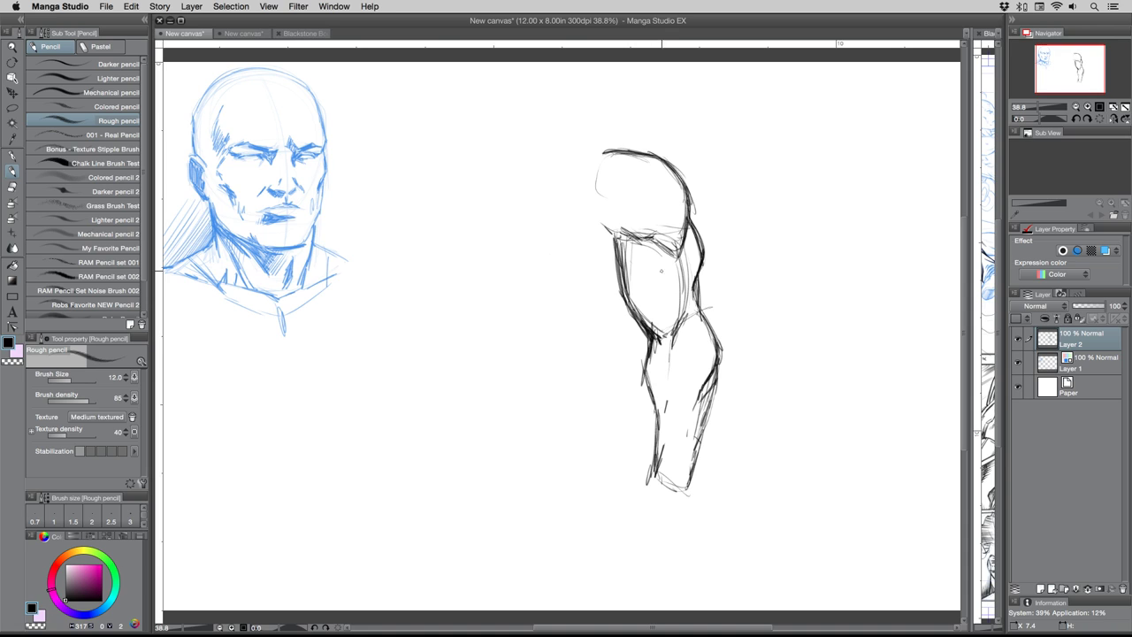
drag(677, 276, 676, 258)
- Turn on the blue layer color for the rough arm sketch and add a new layer above it
click(1105, 250)
click(1040, 587)
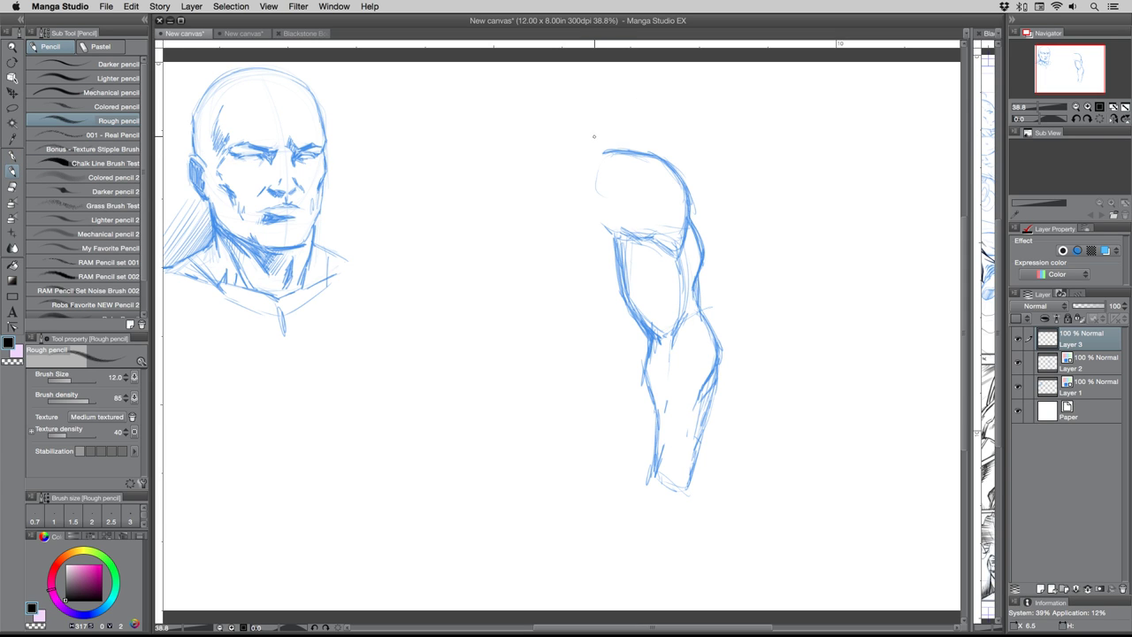
- Draw angular armor outlines over the blue sketch for the shoulder plate, upper arm and elbow band
mouse_move(586, 143)
mouse_down()
mouse_move(655, 158)
mouse_move(644, 146)
mouse_move(686, 165)
mouse_move(696, 203)
mouse_move(682, 254)
mouse_move(645, 235)
mouse_move(601, 233)
mouse_up()
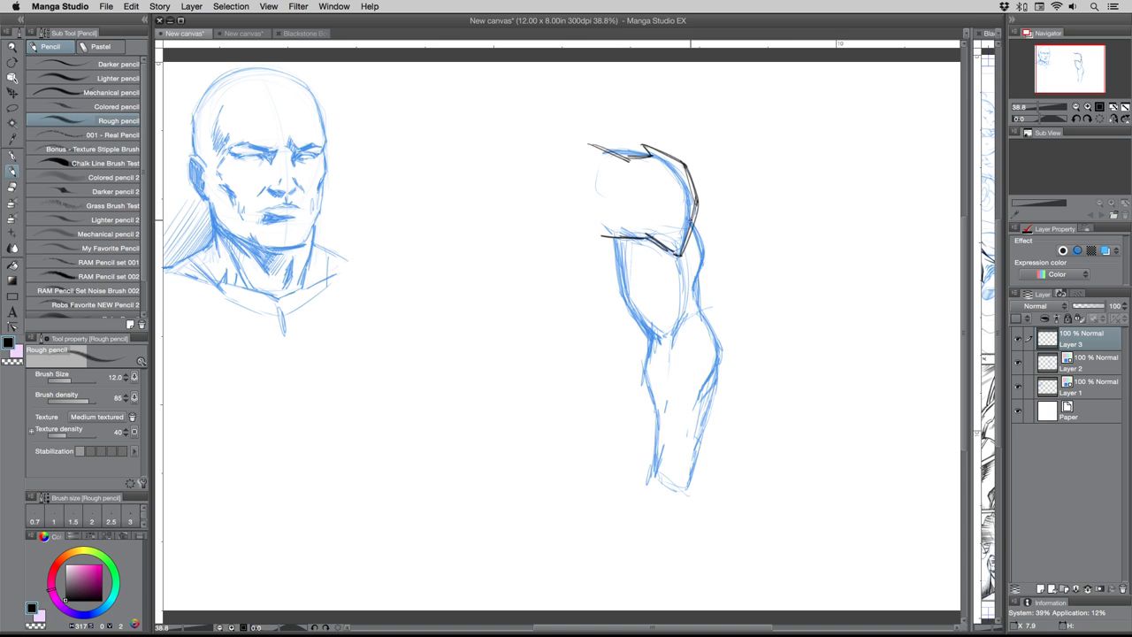
mouse_move(689, 222)
mouse_down()
mouse_move(706, 252)
mouse_move(705, 311)
mouse_up()
mouse_move(614, 241)
mouse_down()
mouse_move(636, 329)
mouse_move(658, 302)
mouse_move(671, 319)
mouse_move(637, 318)
mouse_move(639, 327)
mouse_move(657, 306)
mouse_move(669, 318)
mouse_move(637, 323)
mouse_move(647, 347)
mouse_move(674, 344)
mouse_move(709, 315)
mouse_up()
drag(675, 320, 711, 313)
mouse_move(681, 315)
mouse_down()
mouse_move(673, 335)
mouse_move(654, 338)
mouse_move(677, 337)
mouse_move(684, 315)
mouse_move(679, 323)
mouse_move(706, 305)
mouse_move(709, 320)
mouse_move(675, 347)
mouse_move(647, 345)
mouse_up()
drag(672, 345, 652, 350)
- Draw the angular forearm armor with notched edges on both sides, tapering to the wrist
mouse_move(711, 322)
mouse_down()
mouse_move(720, 357)
mouse_move(690, 399)
mouse_move(713, 375)
mouse_move(717, 389)
mouse_move(691, 404)
mouse_move(711, 405)
mouse_move(688, 430)
mouse_move(704, 425)
mouse_move(689, 432)
mouse_move(702, 443)
mouse_up()
mouse_move(645, 344)
mouse_down()
mouse_move(637, 376)
mouse_move(662, 420)
mouse_move(659, 446)
mouse_move(651, 419)
mouse_up()
mouse_move(656, 415)
mouse_down()
mouse_move(648, 472)
mouse_move(672, 504)
mouse_move(689, 504)
mouse_move(698, 458)
mouse_move(684, 501)
mouse_up()
drag(705, 441, 692, 485)
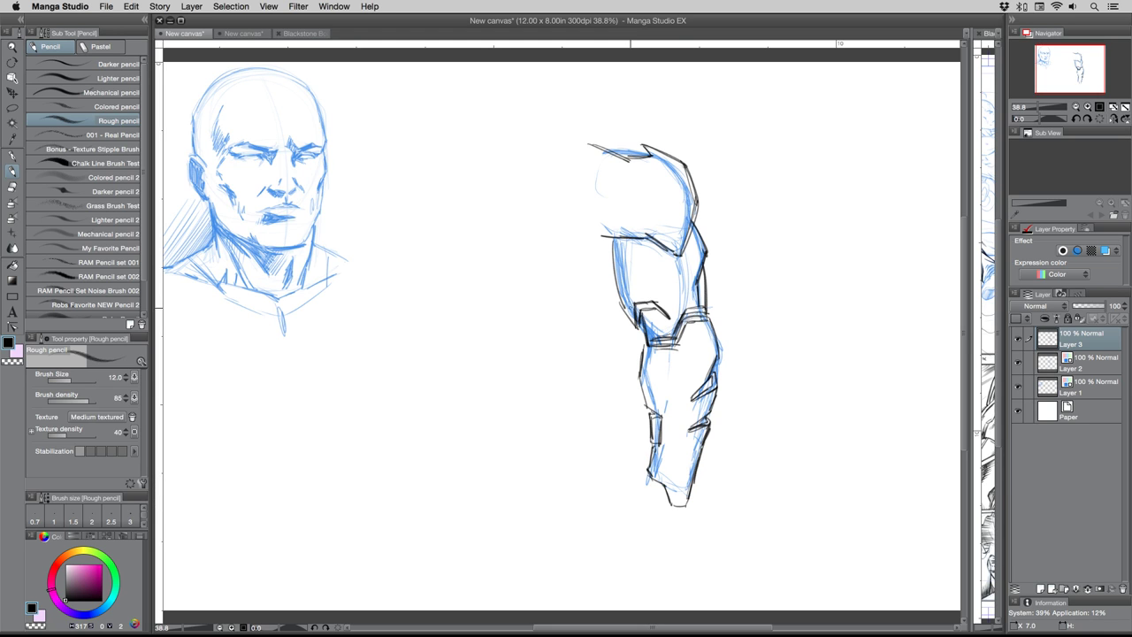
- Add a spike under the shoulder plate, close the plate's inner edge, and draw its slits and angular cutout
mouse_move(677, 259)
mouse_down()
mouse_move(677, 288)
mouse_move(681, 274)
mouse_up()
mouse_move(597, 230)
mouse_down()
mouse_move(614, 244)
mouse_move(590, 152)
mouse_move(644, 154)
mouse_move(648, 170)
mouse_move(663, 168)
mouse_move(640, 166)
mouse_move(651, 141)
mouse_move(680, 168)
mouse_up()
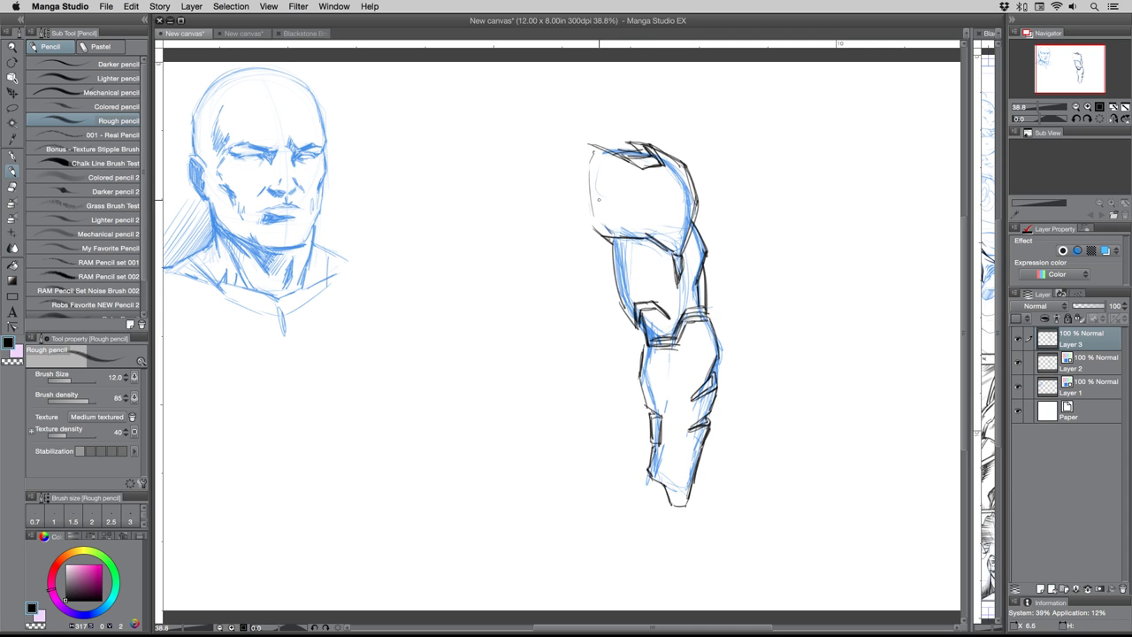
mouse_move(598, 195)
mouse_down()
mouse_move(631, 205)
mouse_move(630, 191)
mouse_move(617, 184)
mouse_move(632, 209)
mouse_move(614, 203)
mouse_up()
mouse_move(667, 227)
mouse_down()
mouse_move(663, 198)
mouse_move(676, 189)
mouse_move(683, 216)
mouse_move(664, 193)
mouse_move(682, 221)
mouse_move(676, 188)
mouse_move(687, 219)
mouse_move(671, 188)
mouse_move(664, 202)
mouse_up()
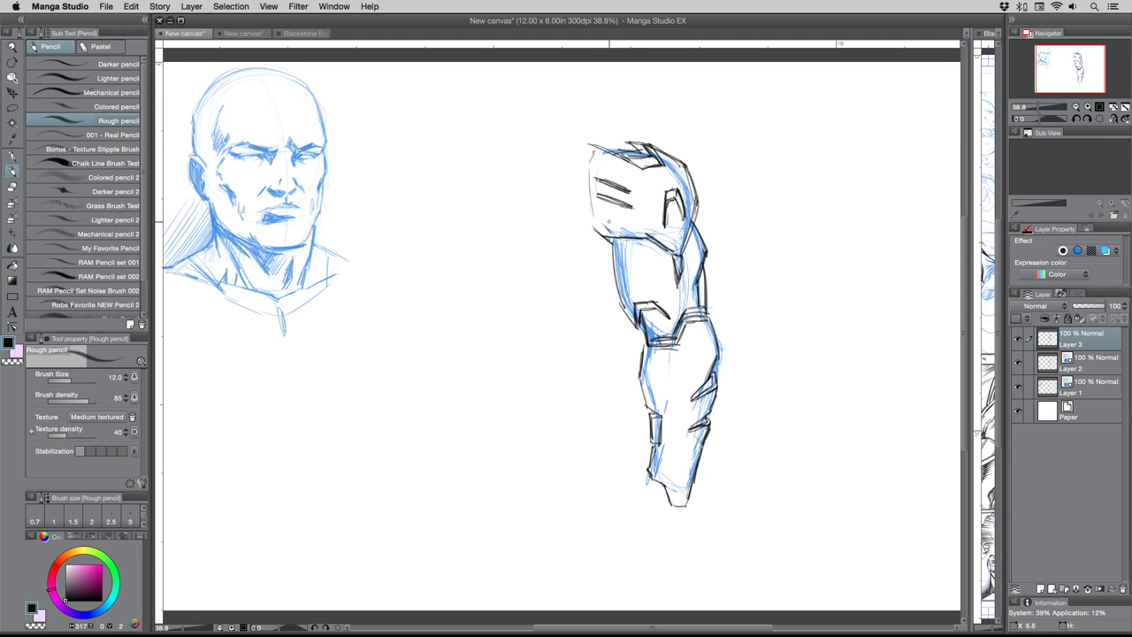
- Add panel lines and cut details to the upper arm, elbow, forearm and wrist armor
drag(612, 239, 619, 266)
drag(635, 293, 652, 290)
mouse_move(675, 341)
mouse_down()
mouse_move(669, 370)
mouse_move(640, 387)
mouse_up()
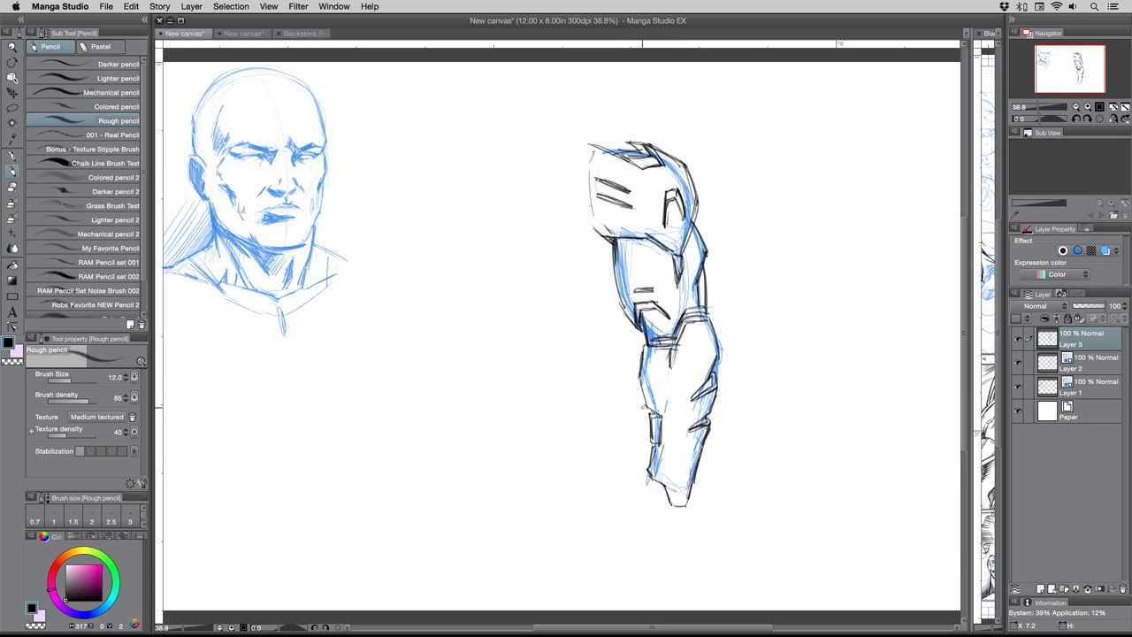
drag(645, 456, 649, 476)
mouse_move(687, 443)
mouse_down()
mouse_move(668, 503)
mouse_move(647, 488)
mouse_move(672, 503)
mouse_up()
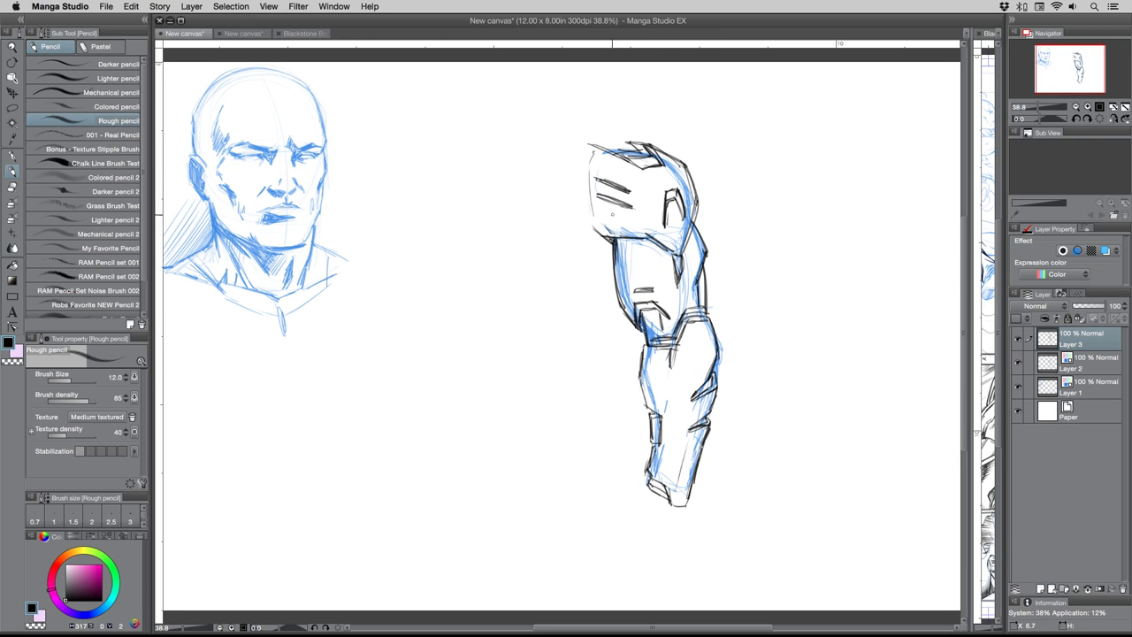
drag(649, 233, 677, 315)
mouse_move(686, 246)
mouse_down()
mouse_move(690, 317)
mouse_move(707, 345)
mouse_move(681, 483)
mouse_up()
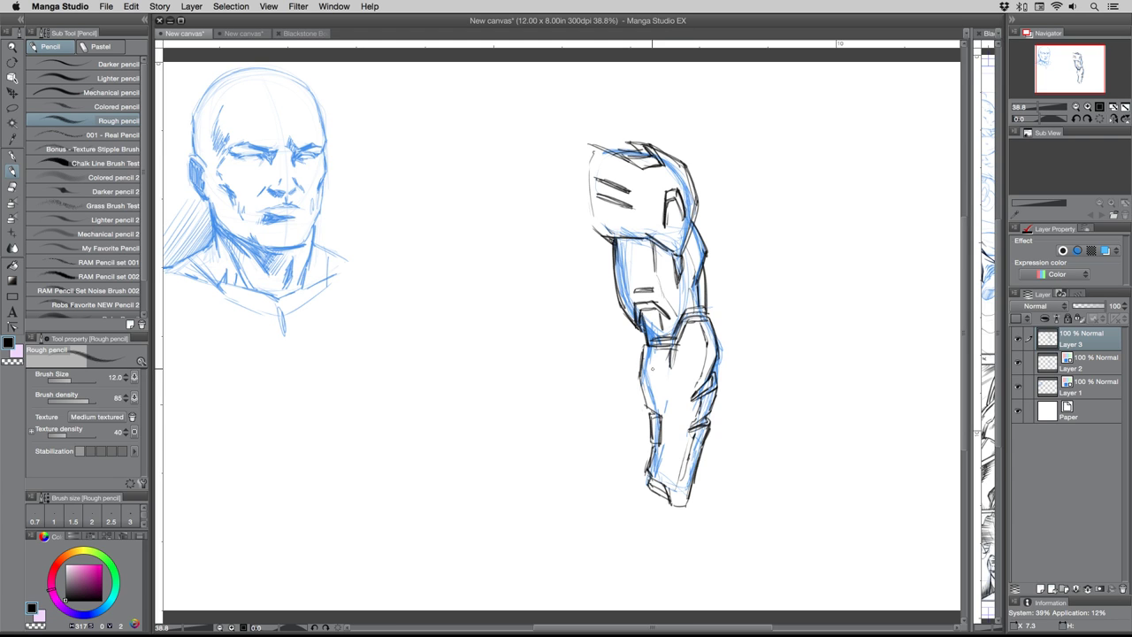
drag(648, 350, 663, 405)
- Hide Layer 1 with the head sketch and lower the opacity of Layer 2 to 41%
click(1018, 386)
click(1019, 363)
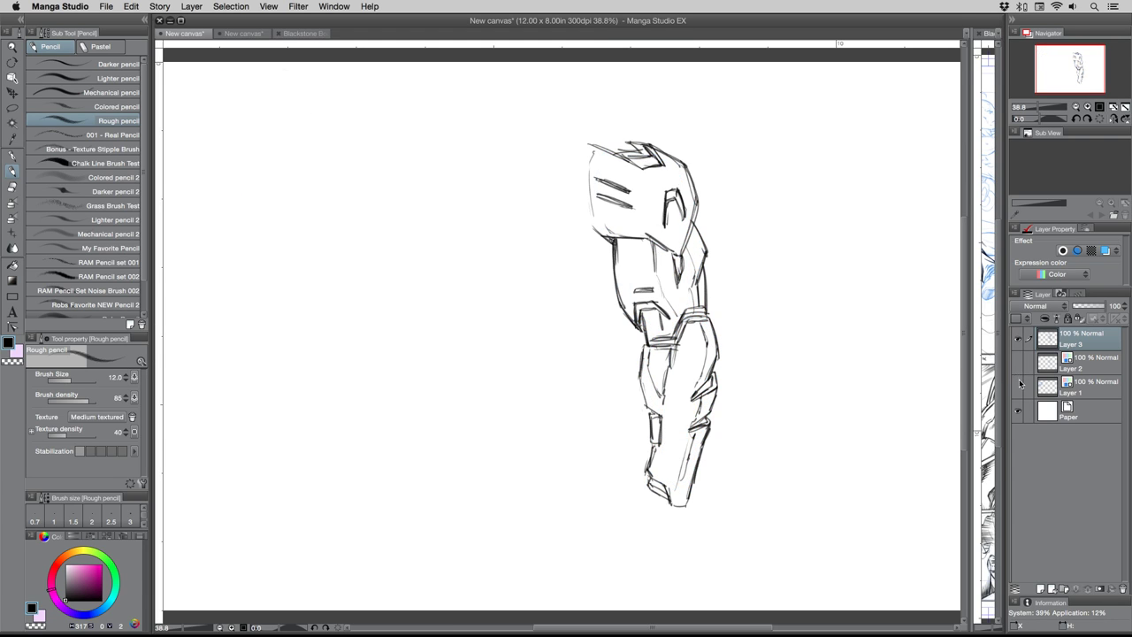
click(1018, 363)
click(1083, 362)
drag(1102, 306, 1078, 305)
- Turn on the blue layer color for Layer 3 and add a new layer above it
click(1084, 339)
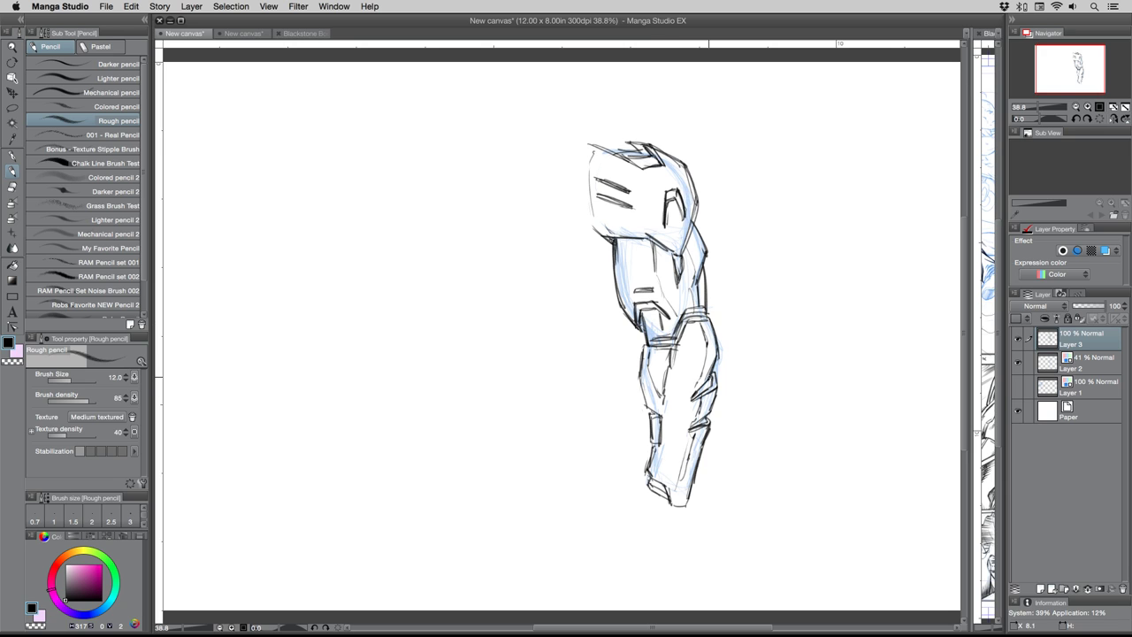
click(1104, 250)
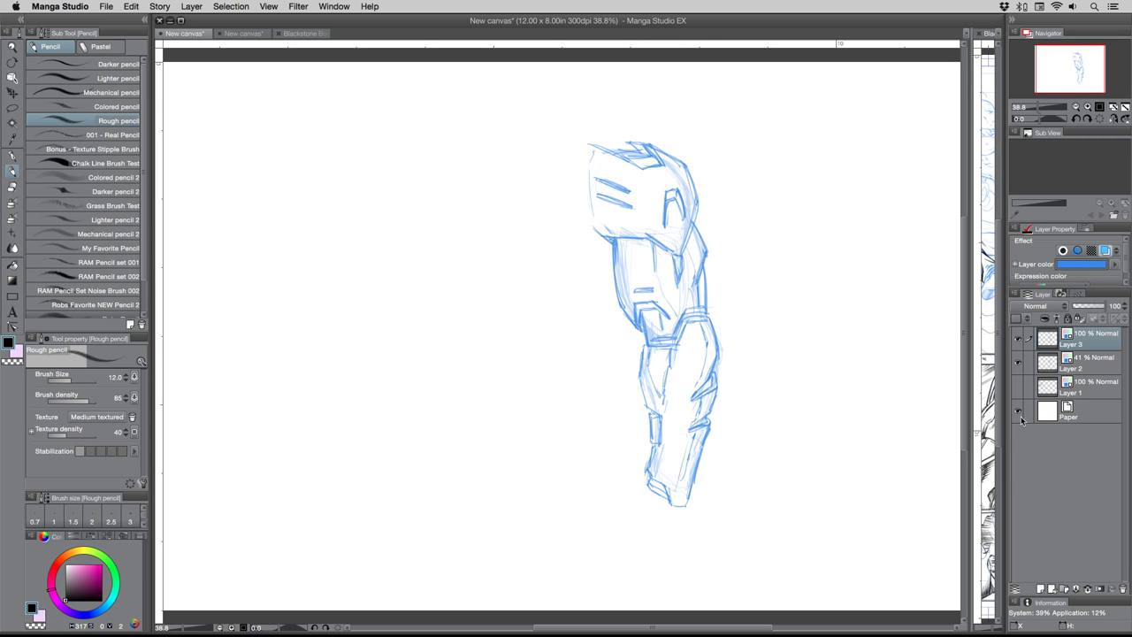
click(1040, 588)
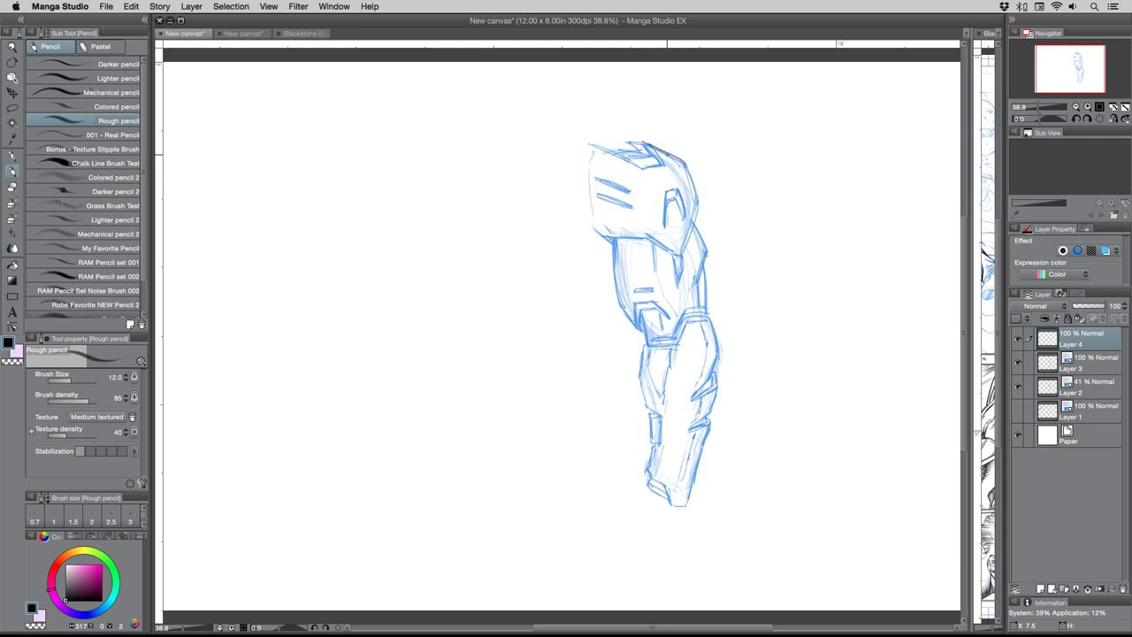
- Trace clean dark contours over the outer shoulder plate, outer upper arm and elbow bands on the new layer
mouse_move(677, 155)
mouse_down()
mouse_move(695, 207)
mouse_move(683, 249)
mouse_up()
mouse_move(696, 200)
mouse_down()
mouse_move(683, 251)
mouse_move(702, 252)
mouse_move(698, 304)
mouse_up()
mouse_move(703, 263)
mouse_down()
mouse_move(707, 305)
mouse_move(684, 310)
mouse_move(707, 315)
mouse_move(687, 323)
mouse_move(707, 320)
mouse_up()
drag(693, 320, 674, 336)
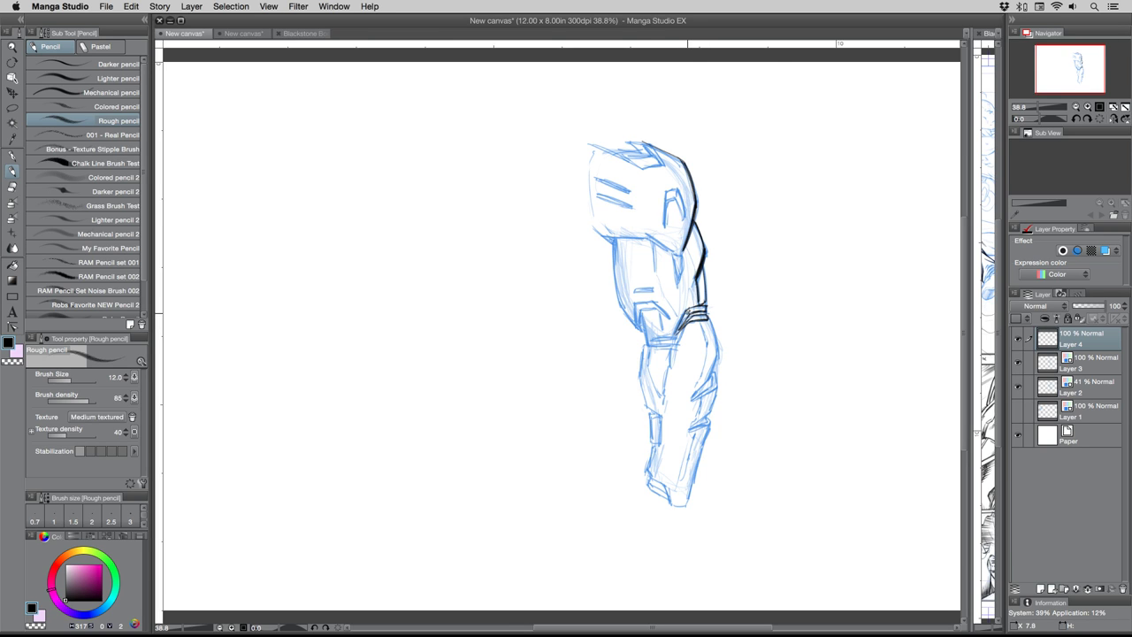
- Trace the forearm's notched outer edge and elbow underside, and add dark shading strokes inside the upper forearm
mouse_move(687, 317)
mouse_down()
mouse_move(677, 331)
mouse_move(718, 357)
mouse_up()
mouse_move(717, 356)
mouse_down()
mouse_move(690, 401)
mouse_move(712, 390)
mouse_move(695, 397)
mouse_move(710, 409)
mouse_move(688, 426)
mouse_move(703, 444)
mouse_move(692, 474)
mouse_up()
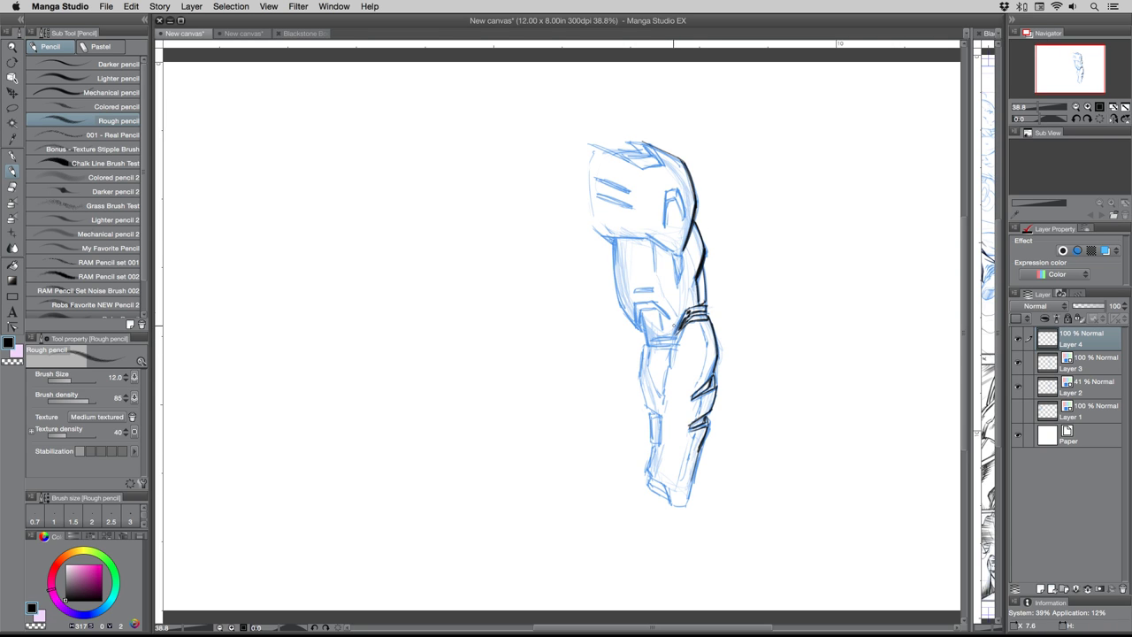
mouse_move(681, 328)
mouse_down()
mouse_move(671, 349)
mouse_move(645, 347)
mouse_move(675, 339)
mouse_move(638, 377)
mouse_up()
mouse_move(706, 324)
mouse_down()
mouse_move(697, 384)
mouse_move(705, 341)
mouse_move(695, 323)
mouse_move(694, 390)
mouse_up()
mouse_move(697, 343)
mouse_down()
mouse_move(694, 328)
mouse_move(695, 345)
mouse_up()
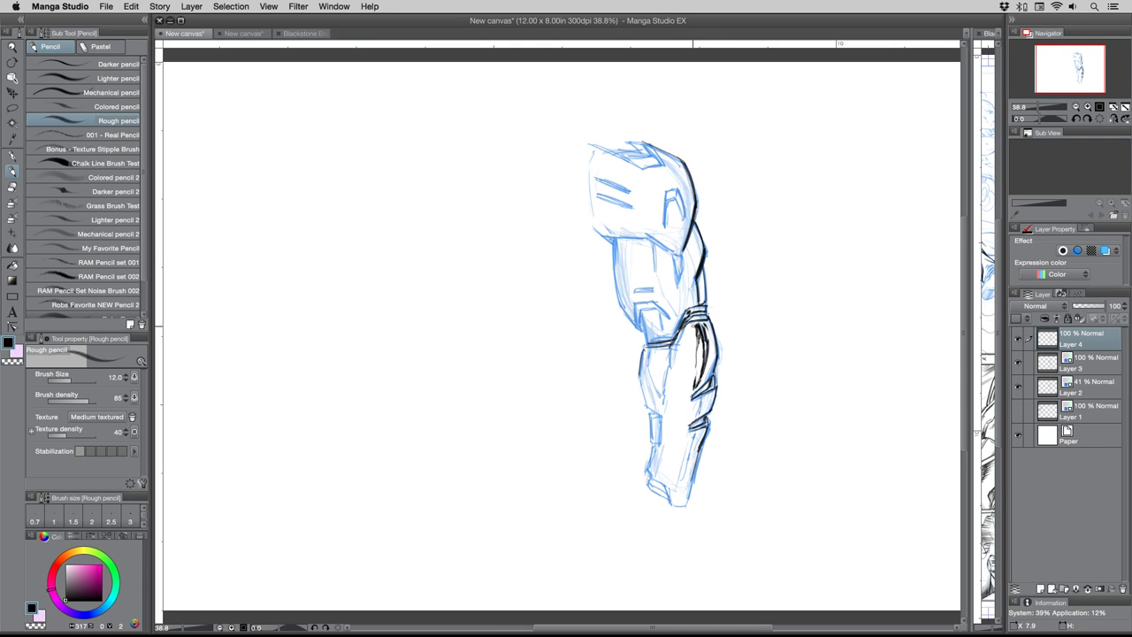
- Add dark shading strokes along the lower outer forearm, inside the inner elbow panel and down the forearm's inner side toward the wrist
drag(701, 396, 674, 486)
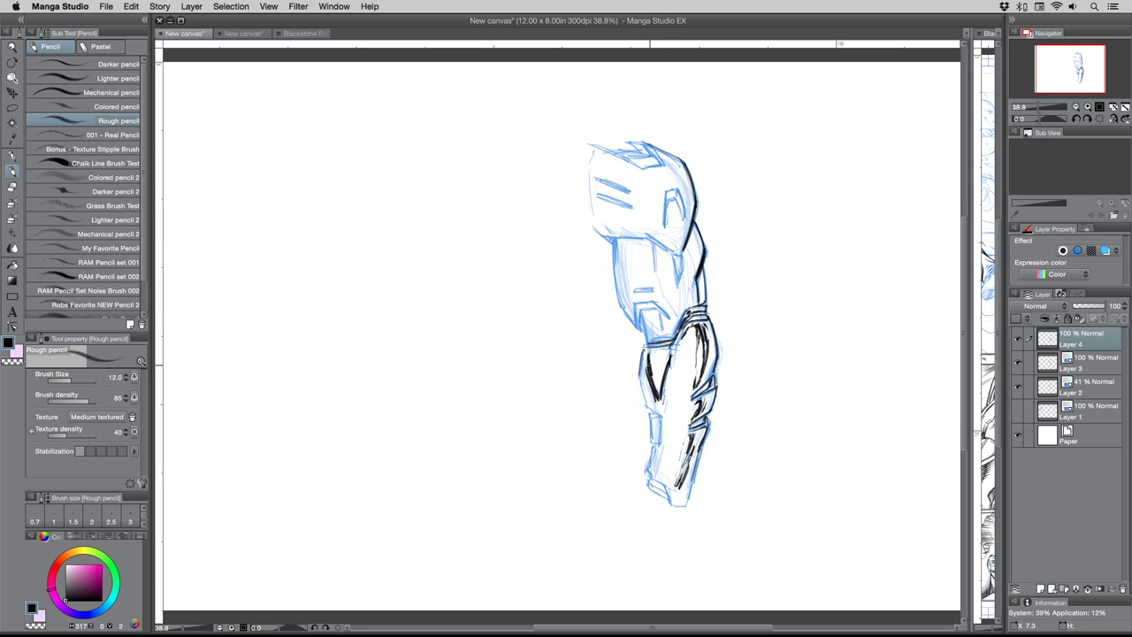
drag(660, 376, 655, 390)
mouse_move(661, 370)
mouse_down()
mouse_move(645, 397)
mouse_move(657, 410)
mouse_up()
drag(651, 371, 643, 396)
drag(652, 385, 644, 405)
mouse_move(649, 353)
mouse_down()
mouse_move(643, 372)
mouse_move(666, 416)
mouse_move(662, 463)
mouse_up()
drag(679, 419, 669, 442)
drag(676, 391, 660, 469)
drag(664, 467, 657, 475)
drag(663, 453, 650, 470)
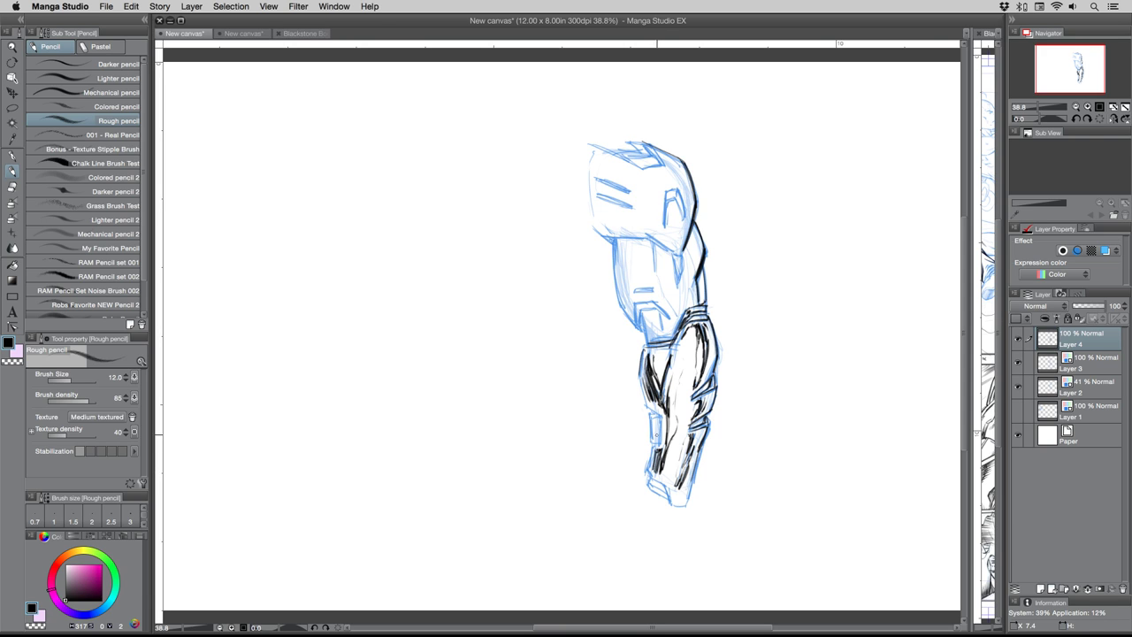
- Trace the inner forearm contour with its ribbed panel, the wrist end, and the inner upper arm with its slit and elbow opening
drag(648, 372, 639, 408)
mouse_move(649, 405)
mouse_down()
mouse_move(662, 416)
mouse_move(644, 473)
mouse_move(665, 485)
mouse_move(664, 503)
mouse_move(683, 507)
mouse_up()
drag(697, 460, 683, 508)
mouse_move(646, 309)
mouse_down()
mouse_move(643, 346)
mouse_move(669, 327)
mouse_move(669, 337)
mouse_move(637, 327)
mouse_move(658, 307)
mouse_move(651, 300)
mouse_move(669, 317)
mouse_move(656, 333)
mouse_move(669, 338)
mouse_move(643, 343)
mouse_up()
mouse_move(617, 242)
mouse_down()
mouse_move(623, 297)
mouse_move(633, 290)
mouse_move(612, 183)
mouse_move(654, 287)
mouse_up()
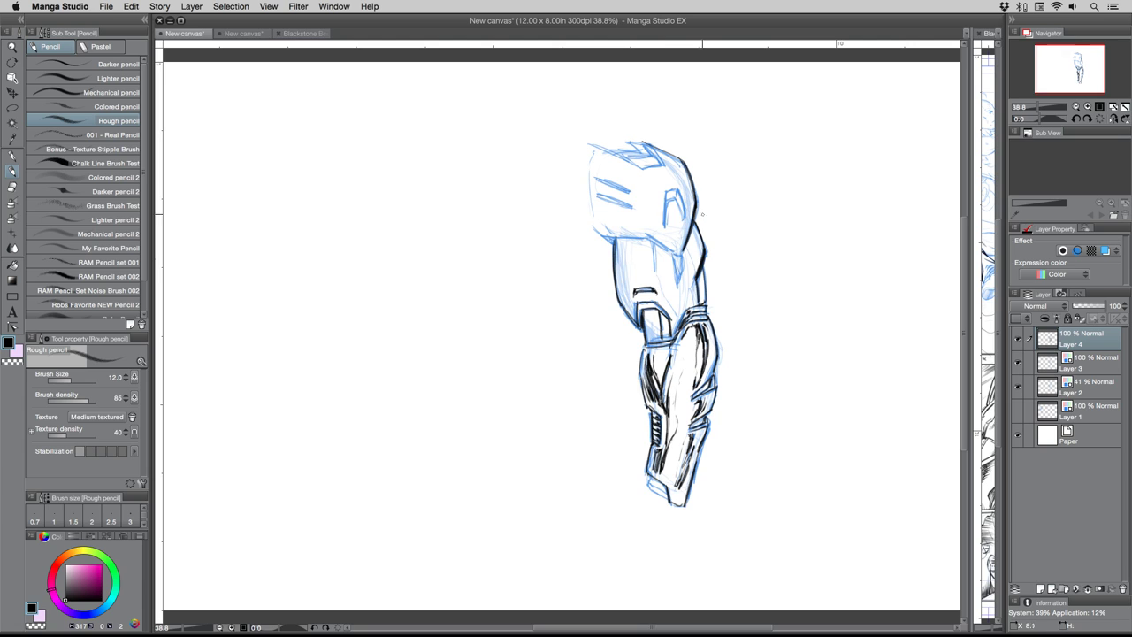
- Trace the shoulder plate's lower edge, angular vent, two slanted slits and top edge in dark line
mouse_move(654, 244)
mouse_down()
mouse_move(655, 278)
mouse_move(676, 315)
mouse_move(684, 260)
mouse_move(681, 280)
mouse_move(658, 242)
mouse_move(671, 253)
mouse_move(599, 229)
mouse_up()
mouse_move(665, 193)
mouse_down()
mouse_move(663, 224)
mouse_move(675, 189)
mouse_move(680, 221)
mouse_move(679, 192)
mouse_up()
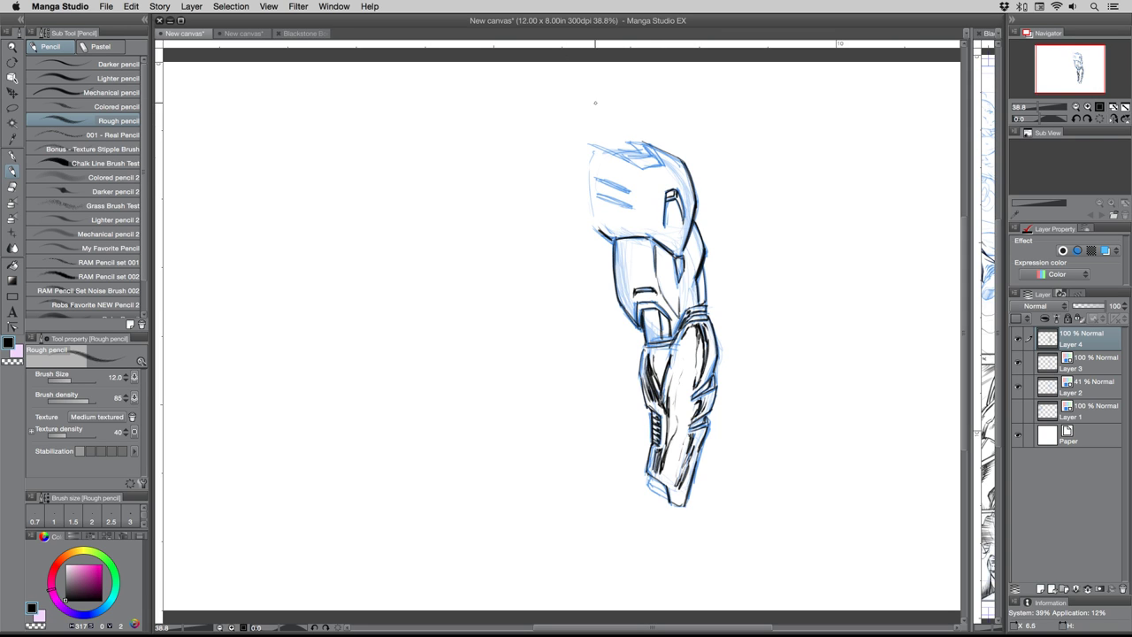
mouse_move(665, 207)
mouse_down()
mouse_move(665, 227)
mouse_move(681, 196)
mouse_up()
mouse_move(606, 180)
mouse_down()
mouse_move(629, 190)
mouse_move(601, 185)
mouse_move(630, 209)
mouse_up()
mouse_move(595, 146)
mouse_down()
mouse_move(641, 170)
mouse_move(663, 166)
mouse_move(651, 158)
mouse_up()
drag(625, 153, 651, 153)
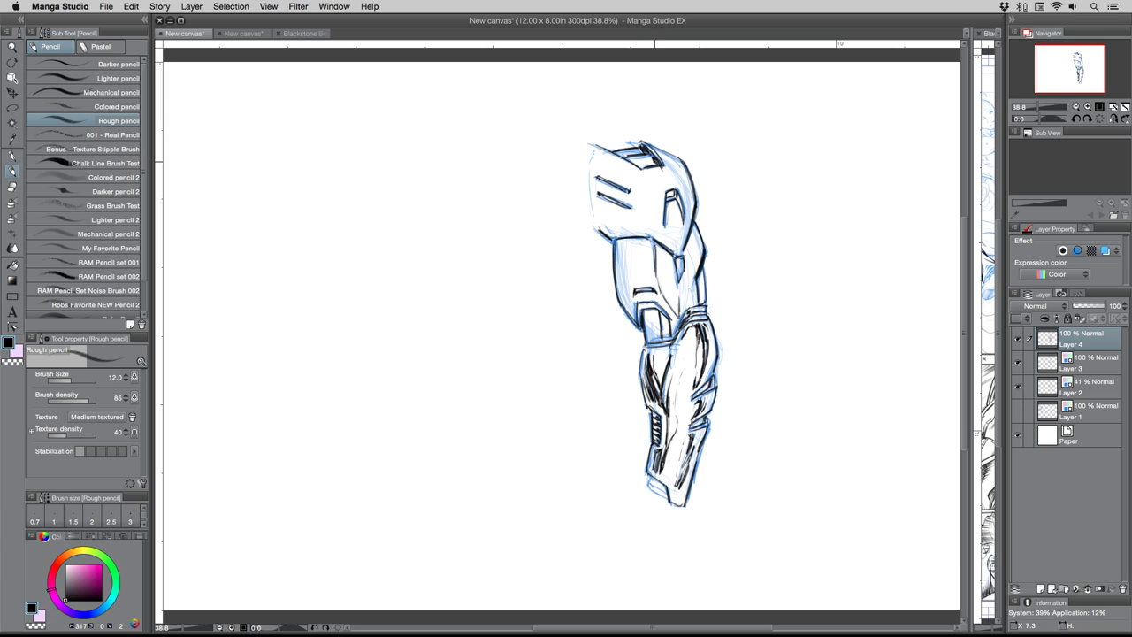
- Darken the shoulder plate's top opening, trace its inner edge, and add shading lines to the upper arm and elbow
mouse_move(640, 168)
mouse_down()
mouse_move(656, 162)
mouse_move(642, 152)
mouse_up()
drag(619, 151, 625, 144)
mouse_move(594, 215)
mouse_down()
mouse_move(625, 253)
mouse_move(608, 133)
mouse_move(688, 347)
mouse_move(634, 210)
mouse_move(632, 255)
mouse_move(625, 295)
mouse_up()
mouse_move(618, 257)
mouse_down()
mouse_move(634, 308)
mouse_move(622, 240)
mouse_move(693, 254)
mouse_move(700, 277)
mouse_up()
drag(681, 337, 676, 350)
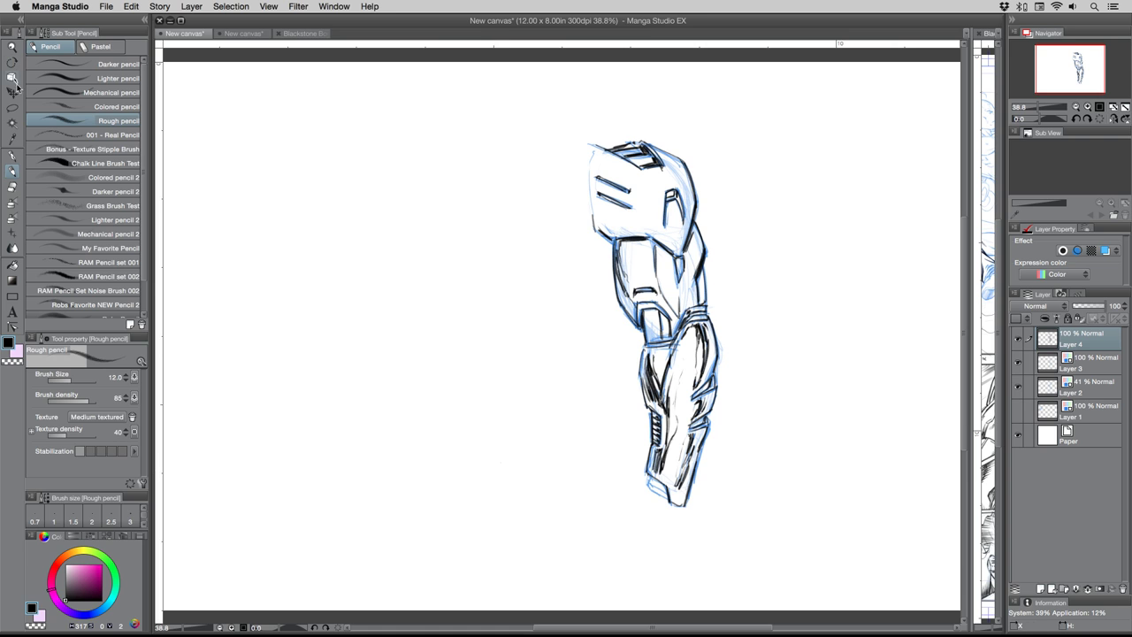
- Merge the arm's linework and sketch layers down into Layer 2 and move the merged arm to the canvas's upper-right corner
drag(662, 205, 786, 210)
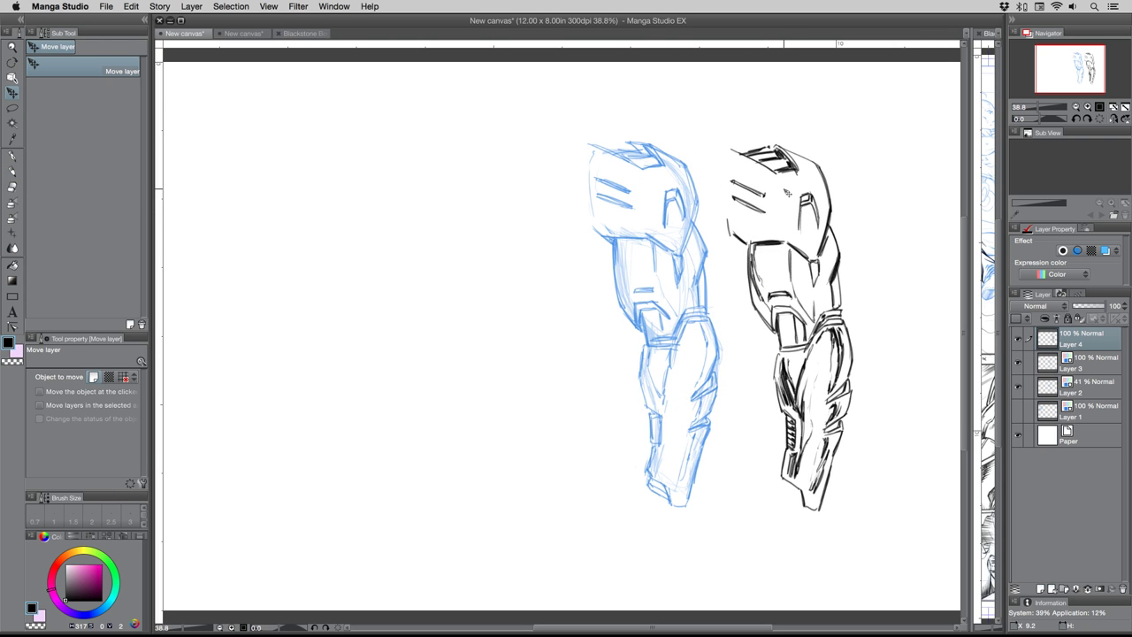
key(super+z)
key(super+e)
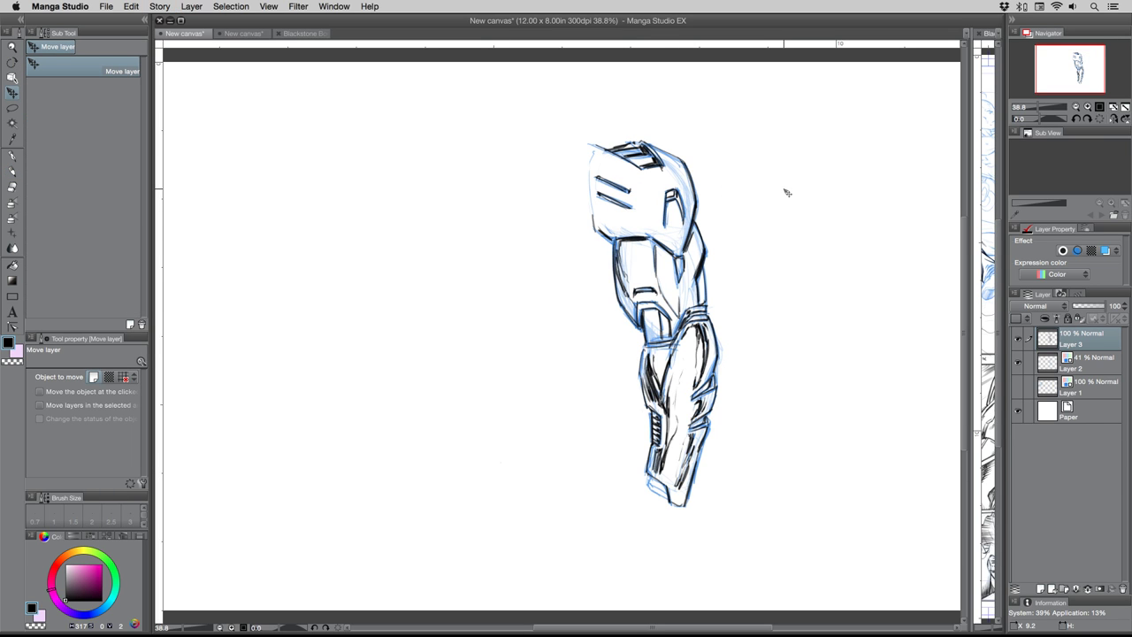
mouse_move(622, 227)
mouse_down()
mouse_move(798, 192)
mouse_move(847, 156)
mouse_up()
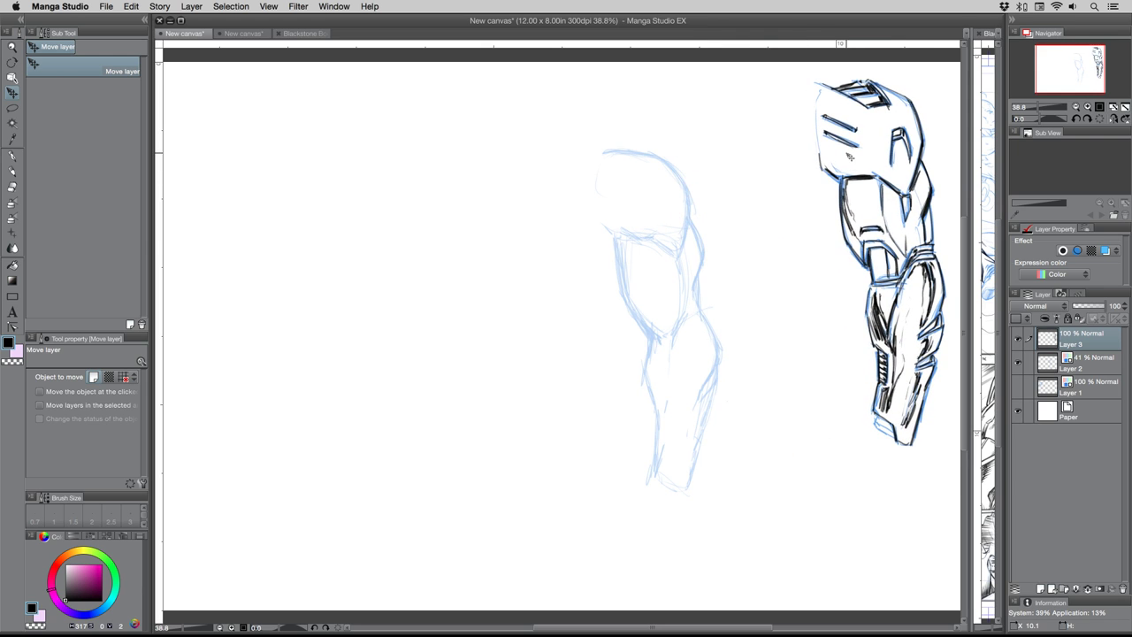
key(super+z)
key(super+e)
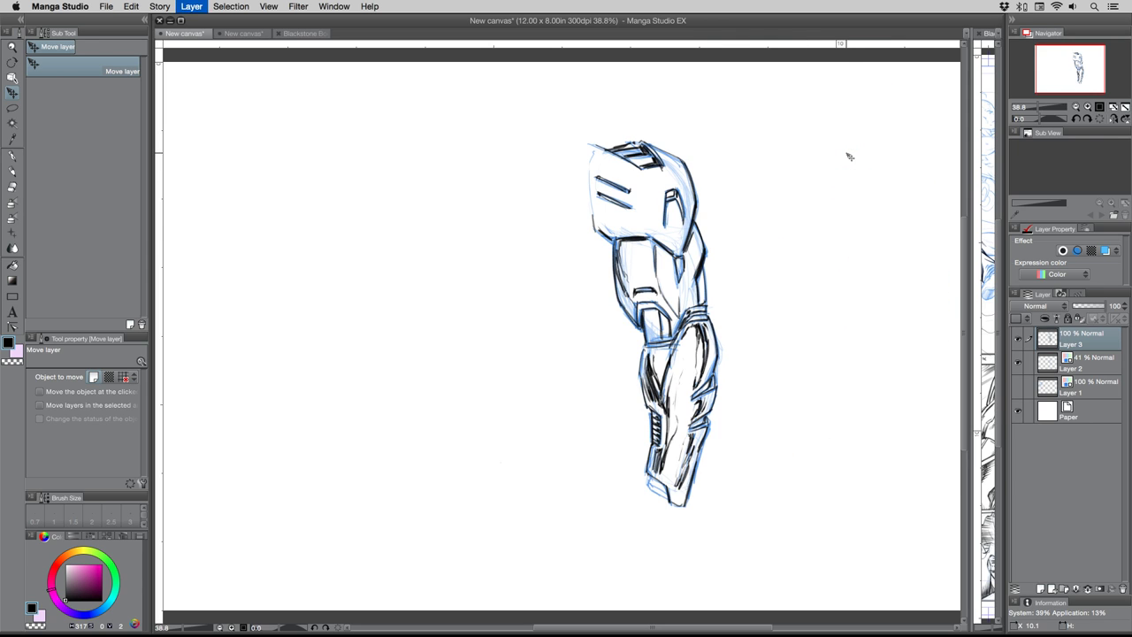
drag(645, 270, 866, 209)
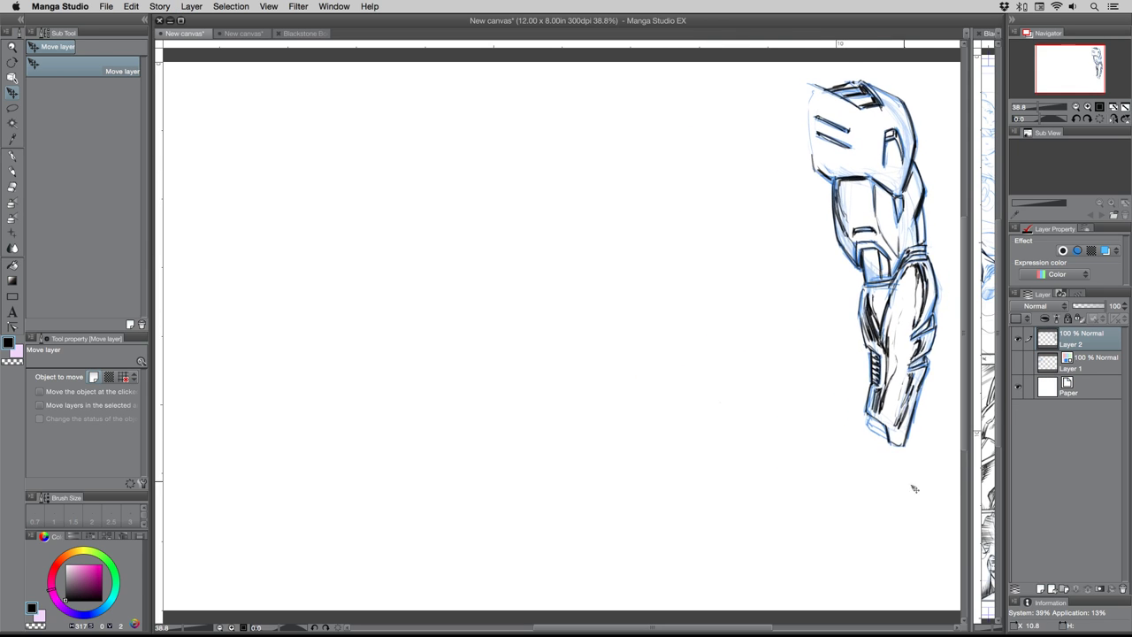
- Add a new layer and rough-pencil a rib cage dome with a curved centerline and an arched lower opening
click(1041, 588)
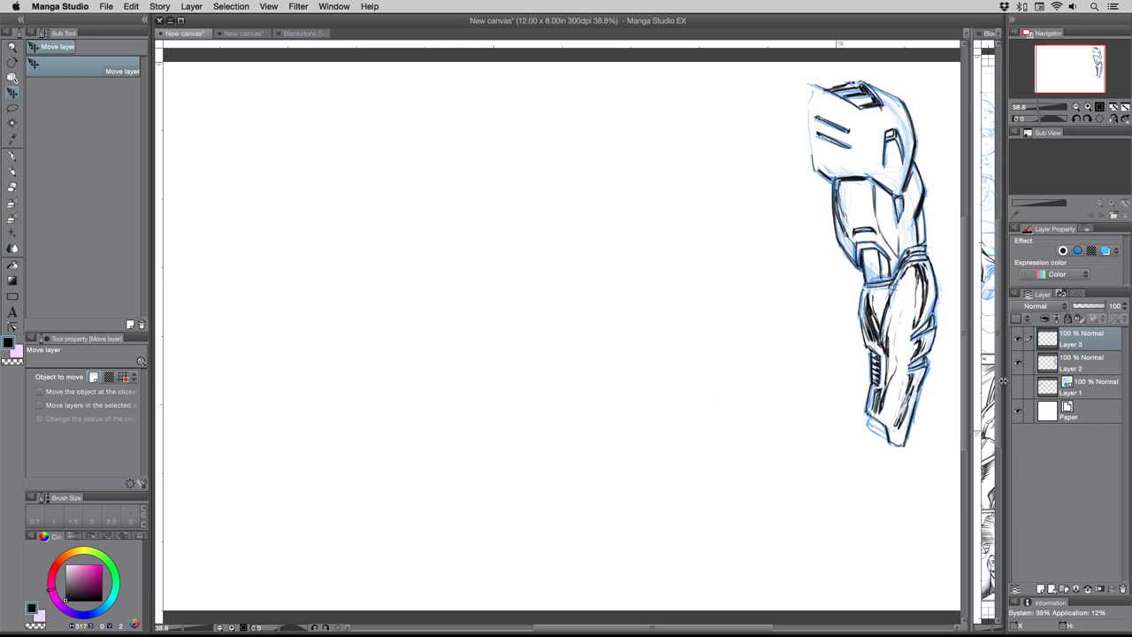
click(13, 171)
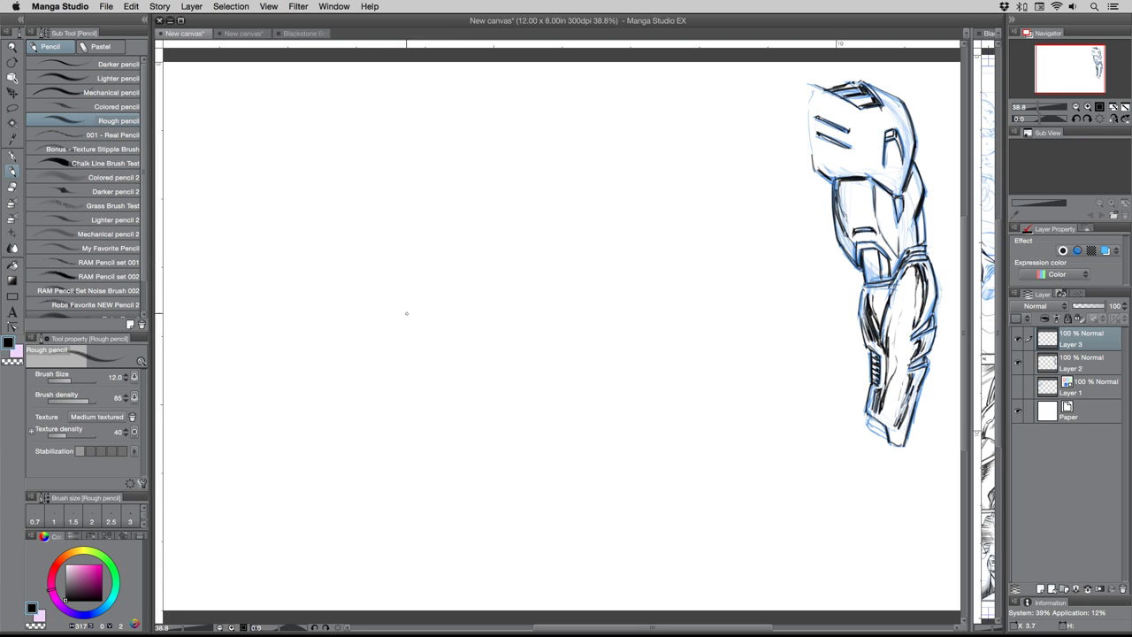
drag(478, 171, 446, 252)
mouse_move(458, 206)
mouse_down()
mouse_move(445, 255)
mouse_move(440, 349)
mouse_up()
drag(450, 248, 450, 370)
mouse_move(398, 276)
mouse_down()
mouse_move(429, 244)
mouse_move(407, 271)
mouse_move(435, 247)
mouse_move(462, 251)
mouse_move(496, 285)
mouse_up()
mouse_move(479, 166)
mouse_down()
mouse_move(535, 195)
mouse_move(460, 167)
mouse_move(428, 187)
mouse_move(403, 232)
mouse_move(398, 288)
mouse_move(467, 240)
mouse_move(499, 306)
mouse_move(538, 204)
mouse_move(445, 226)
mouse_move(450, 373)
mouse_up()
mouse_move(468, 242)
mouse_down()
mouse_move(509, 287)
mouse_move(534, 205)
mouse_move(537, 235)
mouse_up()
drag(492, 168, 531, 255)
mouse_move(442, 181)
mouse_down()
mouse_move(405, 248)
mouse_move(408, 306)
mouse_up()
mouse_move(446, 241)
mouse_down()
mouse_move(429, 257)
mouse_move(472, 249)
mouse_move(493, 299)
mouse_up()
drag(431, 201, 474, 171)
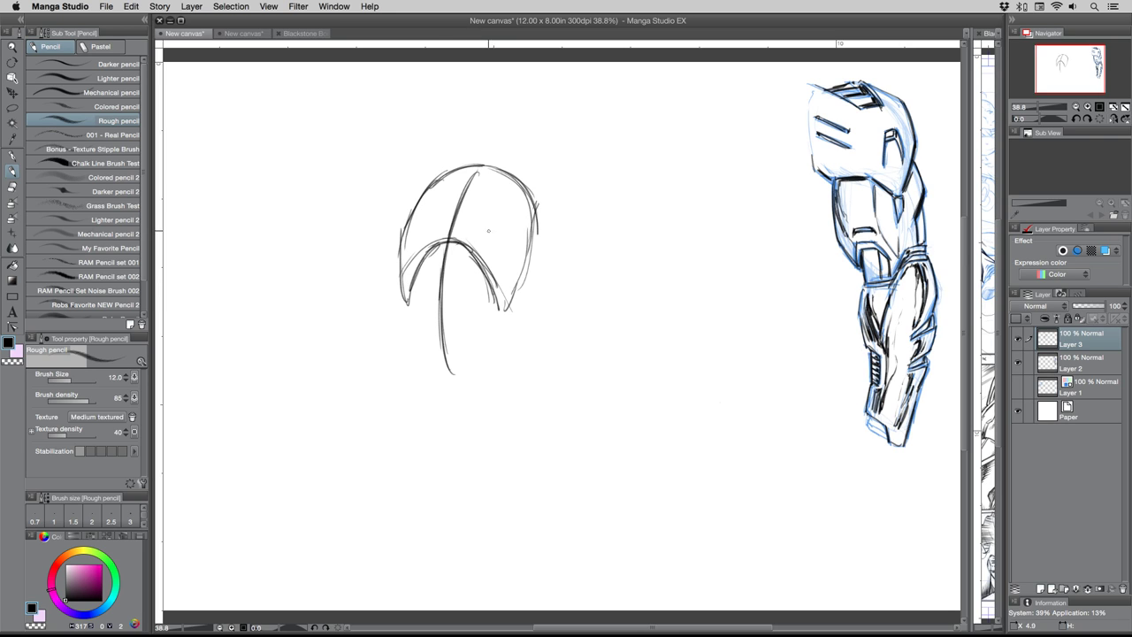
- Reinforce the rib cage outline, hatch the inside of its lower arch and add a curved side-plane line
mouse_move(411, 232)
mouse_down()
mouse_move(462, 250)
mouse_move(505, 305)
mouse_move(536, 205)
mouse_up()
drag(416, 233, 513, 175)
mouse_move(411, 287)
mouse_down()
mouse_move(461, 261)
mouse_move(481, 265)
mouse_move(415, 296)
mouse_move(457, 252)
mouse_move(484, 275)
mouse_up()
drag(423, 252, 428, 272)
mouse_move(524, 194)
mouse_down()
mouse_move(493, 255)
mouse_move(520, 193)
mouse_move(497, 240)
mouse_up()
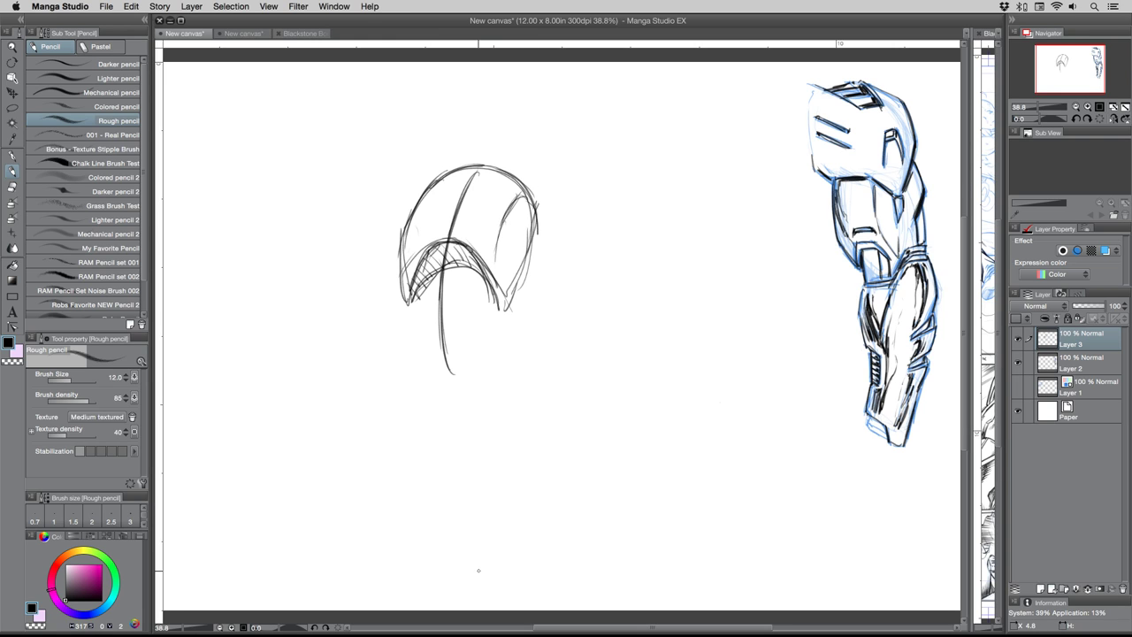
- Sketch a bowl-shaped pelvis below the rib cage with an elliptical rim, a lower edge and an oval hip opening
mouse_move(439, 285)
mouse_down()
mouse_move(453, 370)
mouse_move(470, 344)
mouse_move(509, 354)
mouse_up()
mouse_move(419, 343)
mouse_down()
mouse_move(408, 370)
mouse_move(420, 384)
mouse_move(511, 343)
mouse_up()
mouse_move(410, 362)
mouse_down()
mouse_move(415, 385)
mouse_move(456, 396)
mouse_move(513, 345)
mouse_move(465, 392)
mouse_move(418, 371)
mouse_up()
drag(501, 368, 475, 411)
mouse_move(475, 412)
mouse_down()
mouse_move(507, 374)
mouse_move(472, 412)
mouse_up()
drag(408, 381, 474, 420)
mouse_move(415, 357)
mouse_down()
mouse_move(514, 341)
mouse_move(475, 395)
mouse_up()
drag(506, 343, 444, 387)
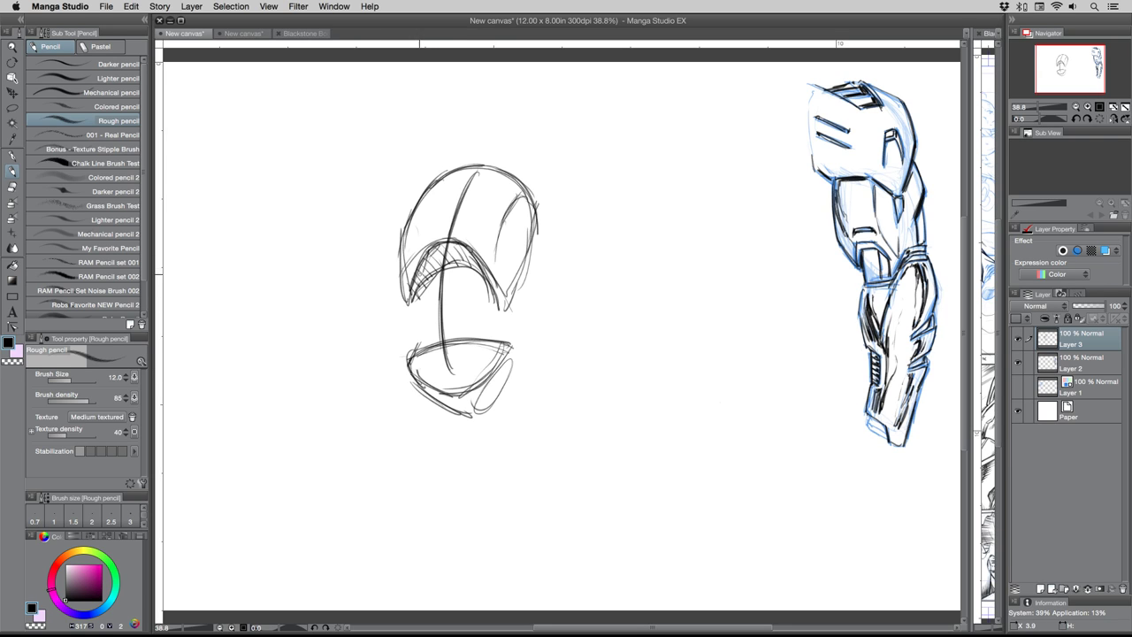
drag(373, 315, 388, 297)
drag(387, 343, 402, 356)
drag(500, 387, 436, 354)
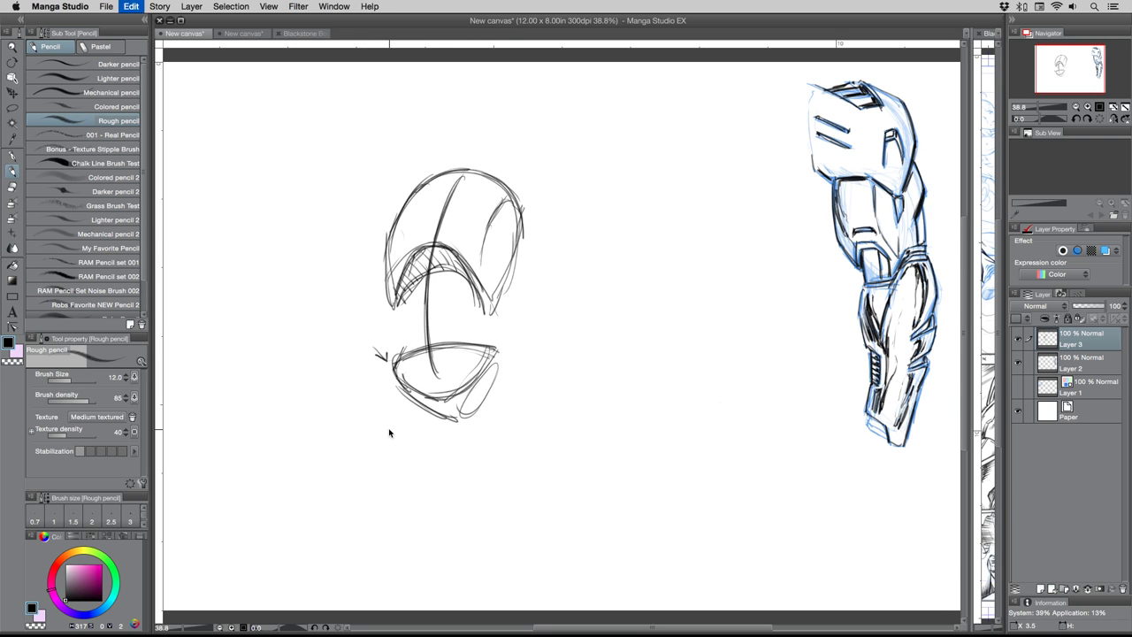
key(super+z)
key(super+z)
key(super+z)
- Strengthen the pelvis rim and draw a sloping shoulder line across the rib cage top with rounded shoulder forms at both ends
mouse_move(418, 347)
mouse_down()
mouse_move(516, 350)
mouse_move(501, 372)
mouse_up()
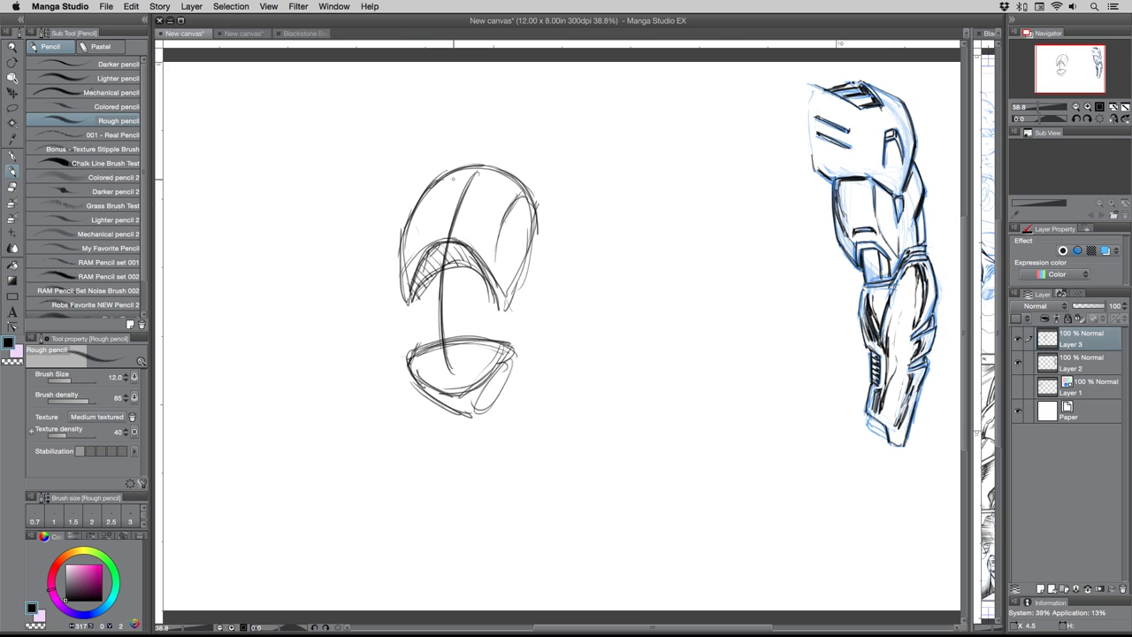
drag(421, 186, 525, 206)
mouse_move(414, 181)
mouse_down()
mouse_move(561, 221)
mouse_move(548, 210)
mouse_up()
mouse_move(420, 177)
mouse_down()
mouse_move(550, 214)
mouse_move(472, 175)
mouse_move(549, 207)
mouse_up()
mouse_move(428, 175)
mouse_down()
mouse_move(463, 175)
mouse_move(558, 218)
mouse_up()
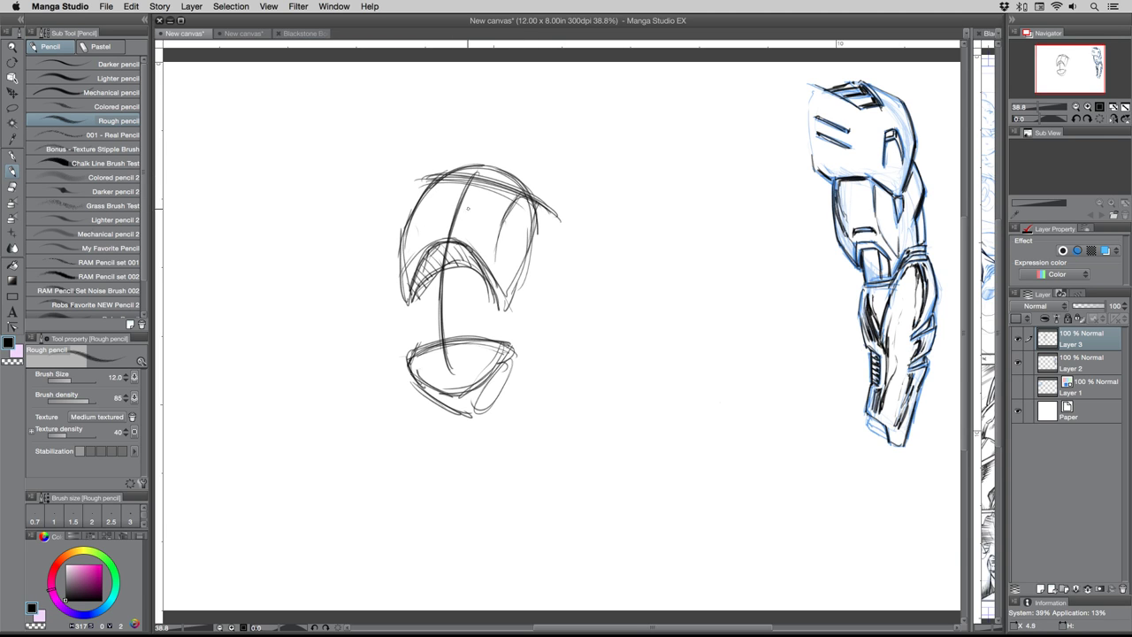
mouse_move(423, 179)
mouse_down()
mouse_move(472, 177)
mouse_move(551, 221)
mouse_move(554, 204)
mouse_move(577, 232)
mouse_move(424, 175)
mouse_move(441, 168)
mouse_up()
mouse_move(534, 200)
mouse_down()
mouse_move(571, 209)
mouse_move(534, 221)
mouse_move(573, 237)
mouse_up()
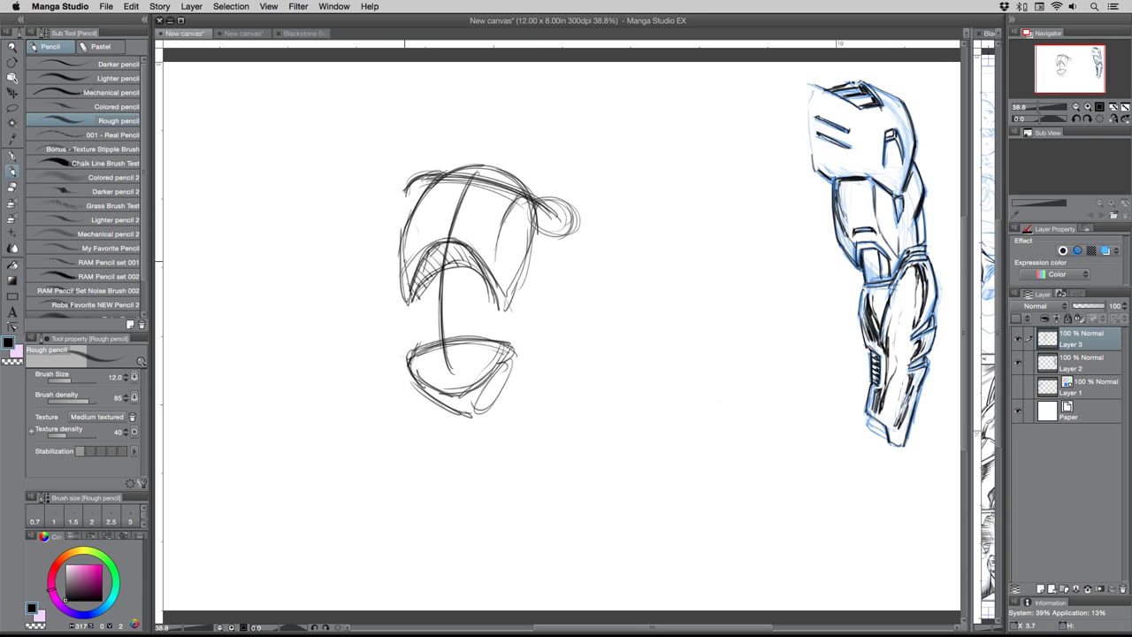
- Connect the rib cage and pelvis with curved abdomen lines, adding a double-headed stretch arrow on one side and a pinch mark opposite
drag(410, 276, 413, 350)
drag(410, 297, 506, 308)
mouse_move(409, 326)
mouse_down()
mouse_move(463, 333)
mouse_move(451, 336)
mouse_move(502, 321)
mouse_up()
drag(412, 295, 497, 305)
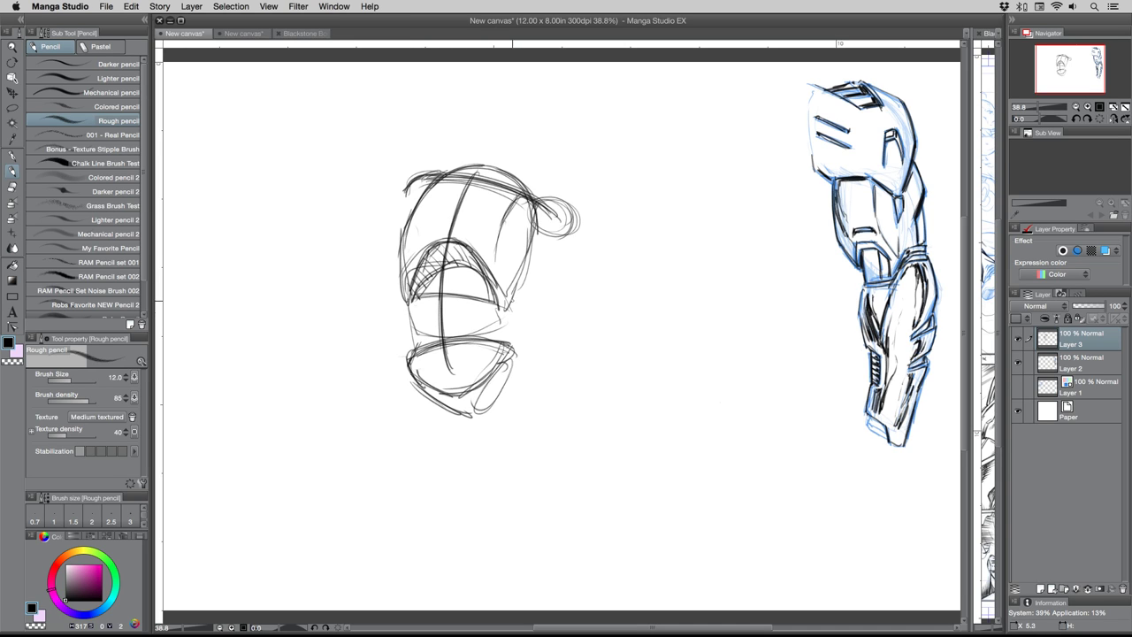
mouse_move(509, 305)
mouse_down()
mouse_move(502, 337)
mouse_move(513, 303)
mouse_up()
mouse_move(390, 283)
mouse_down()
mouse_move(397, 347)
mouse_move(389, 282)
mouse_move(395, 296)
mouse_up()
drag(389, 338, 396, 349)
mouse_move(505, 321)
mouse_down()
mouse_move(508, 334)
mouse_move(513, 303)
mouse_move(507, 320)
mouse_up()
- Erase the rib cage dome above the shoulder line and redraw the shoulder line, chest side and lower arch
drag(450, 156, 526, 159)
drag(435, 186, 545, 201)
mouse_move(409, 188)
mouse_down()
mouse_move(405, 289)
mouse_move(416, 305)
mouse_up()
drag(447, 238, 415, 286)
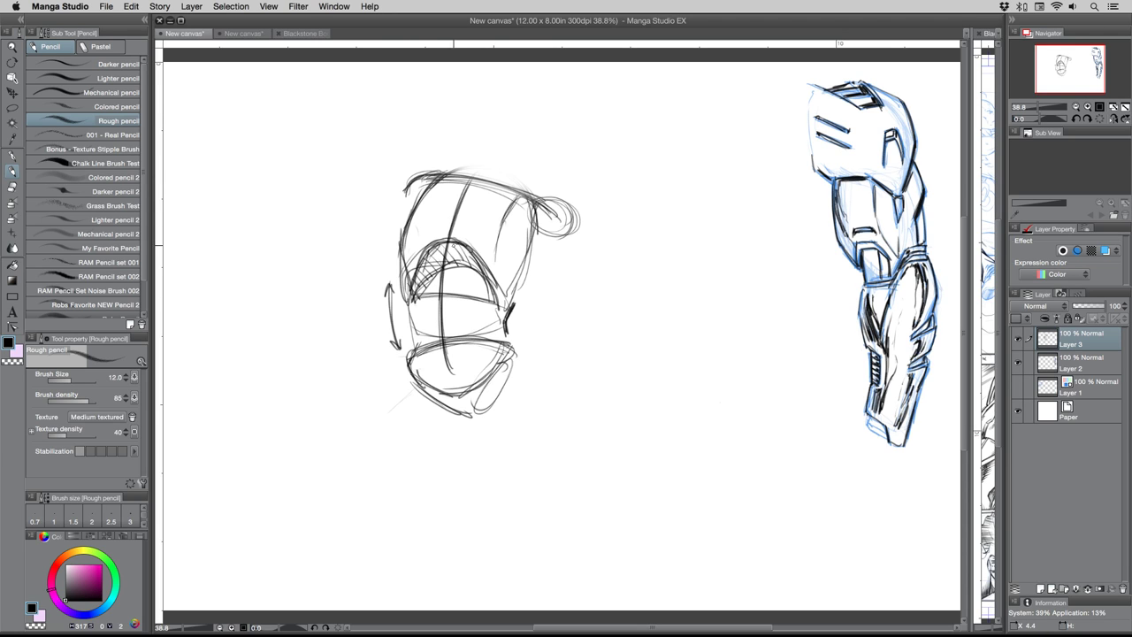
- Draw a curved horizontal chest line across the rib cage and reinforce the upper centerline
drag(414, 218, 525, 233)
drag(415, 215, 465, 222)
mouse_move(469, 180)
mouse_down()
mouse_move(537, 199)
mouse_move(542, 235)
mouse_up()
drag(470, 228, 500, 232)
mouse_move(453, 222)
mouse_down()
mouse_move(522, 239)
mouse_move(408, 215)
mouse_up()
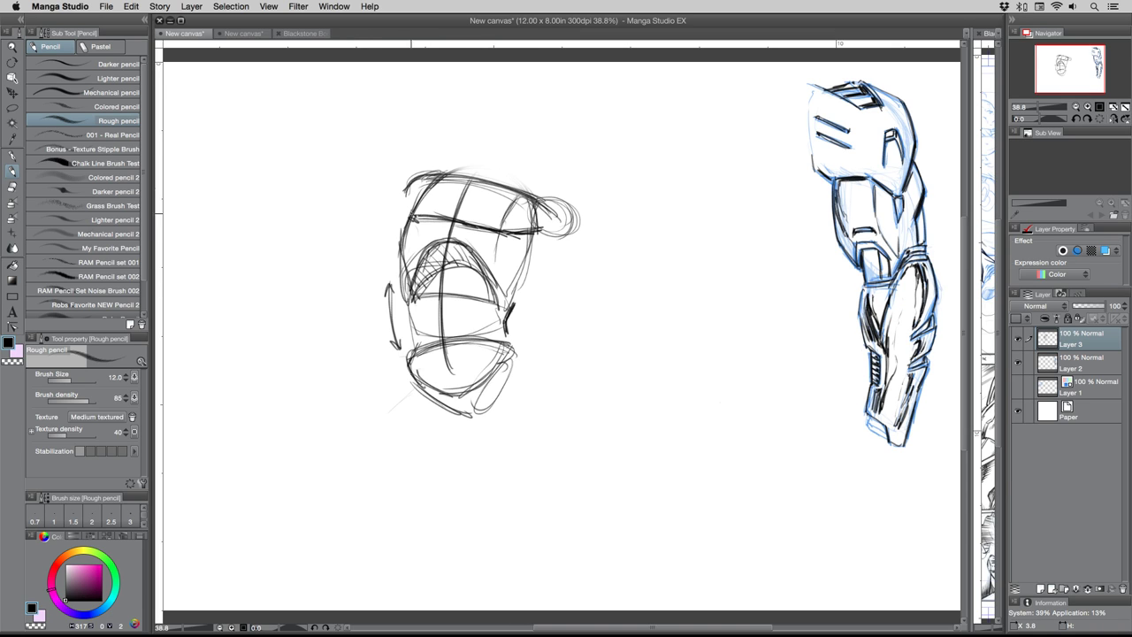
- Darken the rib cage arch and torso centerline, add abdominal contours and strengthen the shoulder line
drag(439, 241, 422, 259)
drag(466, 249, 490, 277)
drag(447, 221, 441, 306)
drag(445, 242, 444, 339)
mouse_move(482, 292)
mouse_down()
mouse_move(478, 322)
mouse_move(418, 327)
mouse_up()
mouse_move(442, 244)
mouse_down()
mouse_move(467, 250)
mouse_move(481, 274)
mouse_up()
drag(449, 174, 532, 198)
- Add an oval head and rough gesture lines for the spread thighs, the lowered arm and the raised bent arm
mouse_move(477, 165)
mouse_down()
mouse_move(495, 111)
mouse_move(482, 151)
mouse_move(535, 160)
mouse_move(504, 182)
mouse_up()
drag(417, 387, 316, 464)
drag(489, 384, 583, 520)
drag(479, 412, 513, 464)
mouse_move(544, 223)
mouse_down()
mouse_move(596, 301)
mouse_move(602, 290)
mouse_up()
mouse_move(408, 204)
mouse_down()
mouse_move(350, 232)
mouse_move(312, 232)
mouse_move(386, 127)
mouse_move(358, 213)
mouse_up()
drag(398, 138, 346, 227)
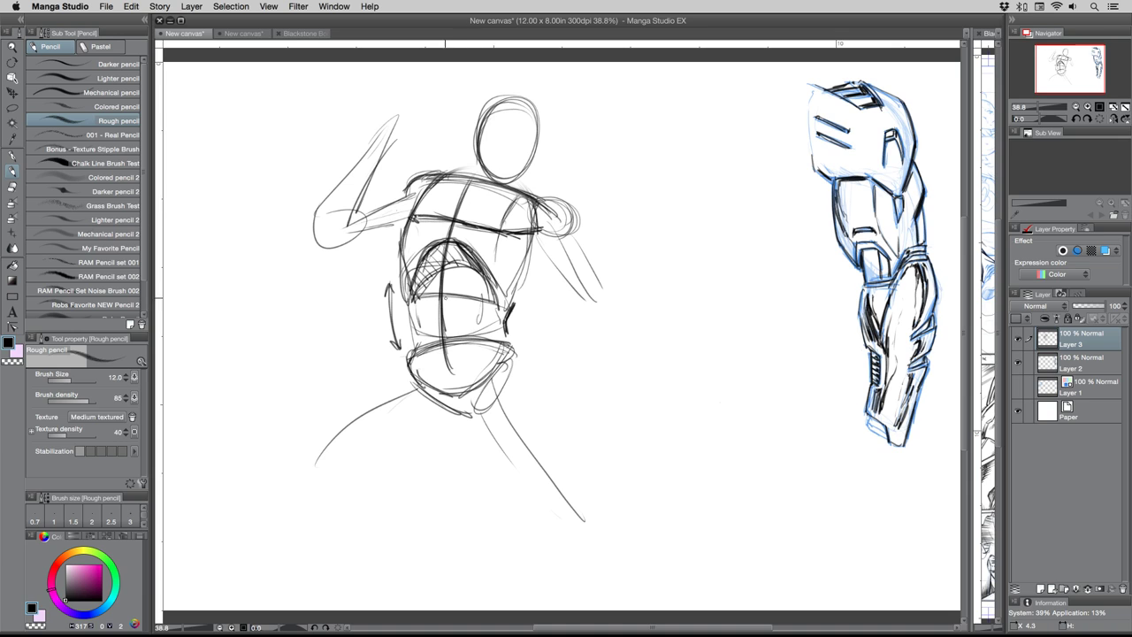
- Firm up the pelvis bowl and round out both thighs down to the knees
mouse_move(431, 339)
mouse_down()
mouse_move(511, 332)
mouse_move(522, 363)
mouse_move(492, 409)
mouse_move(447, 415)
mouse_move(463, 417)
mouse_up()
mouse_move(411, 373)
mouse_down()
mouse_move(327, 437)
mouse_move(305, 473)
mouse_move(460, 423)
mouse_up()
drag(517, 366, 589, 477)
mouse_move(560, 498)
mouse_down()
mouse_move(501, 455)
mouse_move(477, 391)
mouse_up()
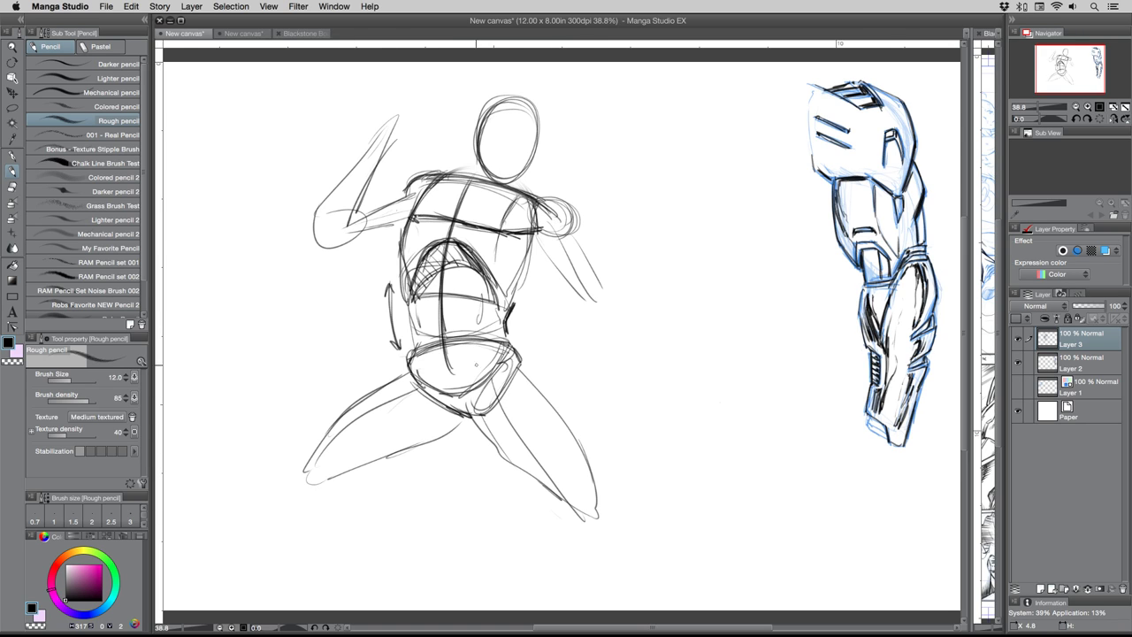
- Build up the raised arm's elbow and wrist forms and the lowered arm's shoulder cap and cylindrical upper arm
mouse_move(538, 234)
mouse_down()
mouse_move(612, 297)
mouse_move(588, 311)
mouse_move(607, 311)
mouse_up()
mouse_move(363, 203)
mouse_down()
mouse_move(352, 245)
mouse_move(370, 209)
mouse_move(412, 191)
mouse_up()
mouse_move(407, 221)
mouse_down()
mouse_move(336, 245)
mouse_move(306, 239)
mouse_up()
mouse_move(322, 208)
mouse_down()
mouse_move(372, 135)
mouse_move(396, 142)
mouse_up()
drag(559, 226, 605, 292)
mouse_move(585, 285)
mouse_down()
mouse_move(608, 287)
mouse_move(612, 300)
mouse_move(576, 306)
mouse_up()
drag(562, 245, 539, 297)
mouse_move(536, 201)
mouse_down()
mouse_move(571, 218)
mouse_move(576, 243)
mouse_move(566, 207)
mouse_up()
drag(557, 202, 572, 225)
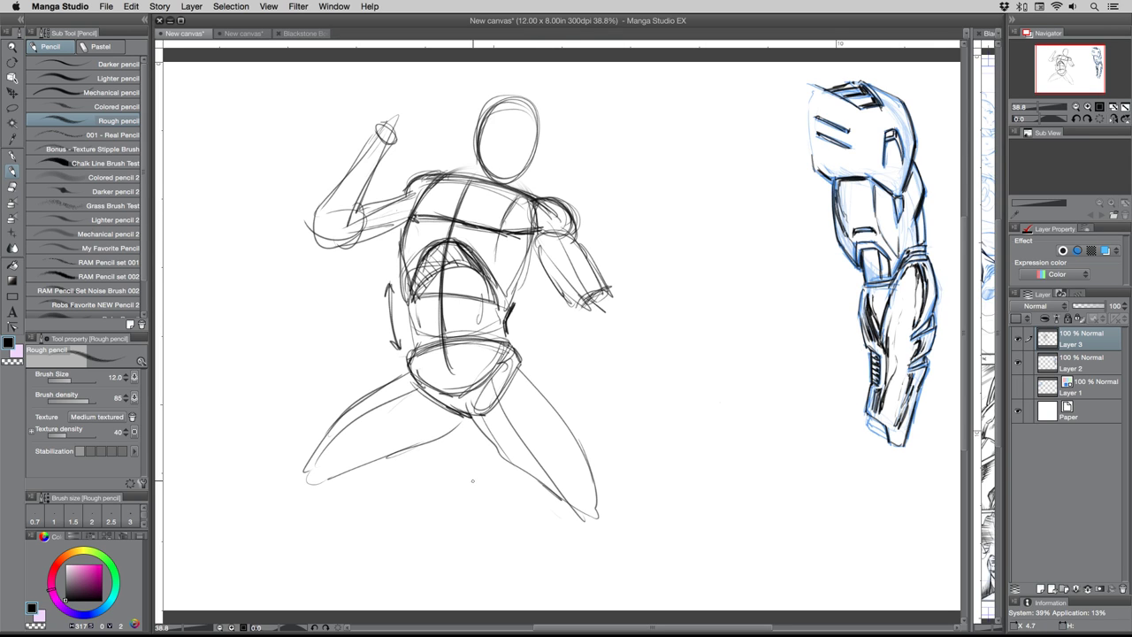
- Sketch the extended arm's tapered forearm and block-shaped hand, and strengthen the raised forearm's contours
mouse_move(579, 306)
mouse_down()
mouse_move(604, 293)
mouse_move(702, 339)
mouse_move(608, 329)
mouse_move(707, 345)
mouse_move(614, 297)
mouse_move(702, 344)
mouse_up()
drag(695, 338, 617, 299)
drag(361, 164, 387, 127)
drag(359, 193, 389, 129)
mouse_move(681, 334)
mouse_down()
mouse_move(695, 371)
mouse_move(719, 364)
mouse_move(689, 373)
mouse_up()
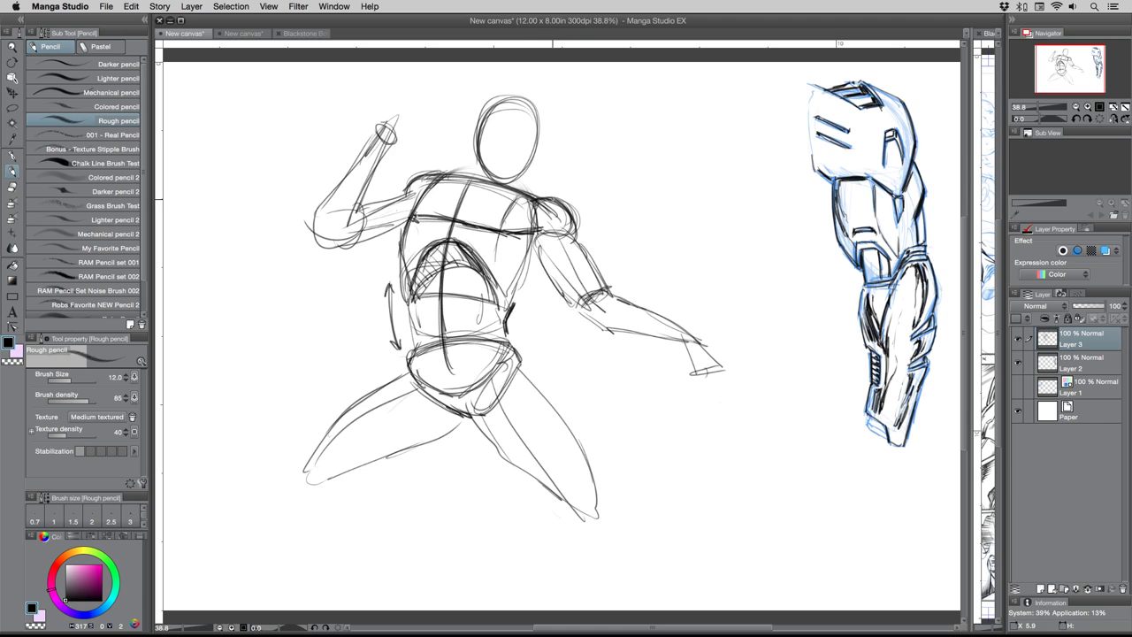
- Undo the first muscle contours along the extended arm and redraw light contours inside its upper arm and forearm
mouse_move(543, 195)
mouse_down()
mouse_move(573, 212)
mouse_move(617, 294)
mouse_move(700, 341)
mouse_up()
mouse_move(531, 261)
mouse_down()
mouse_move(634, 341)
mouse_move(686, 344)
mouse_up()
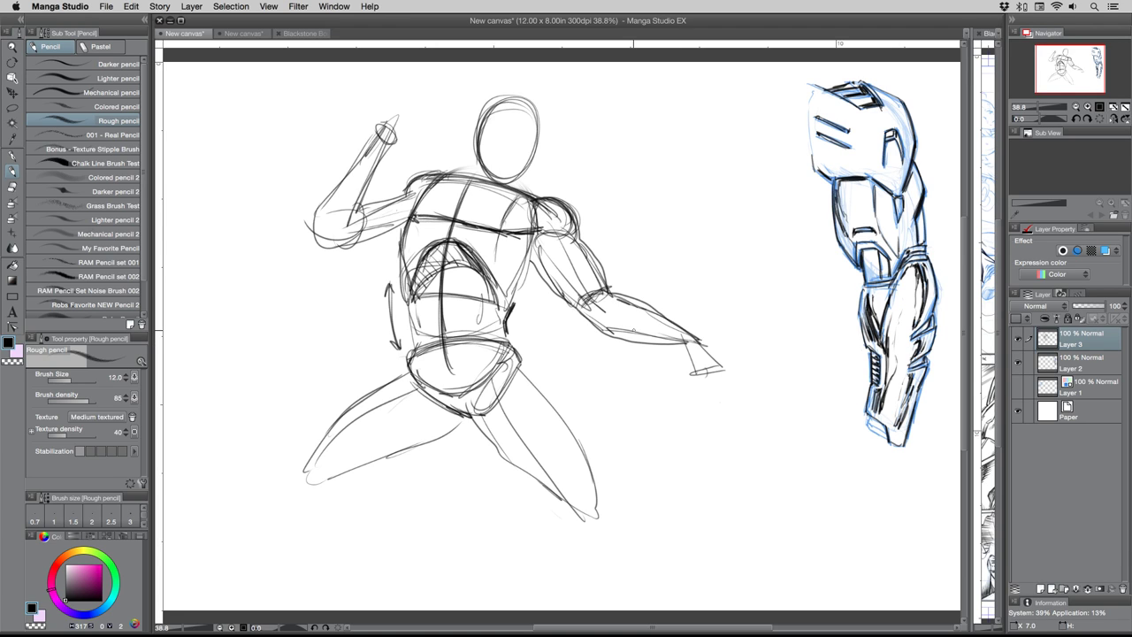
key(super+z)
key(super+z)
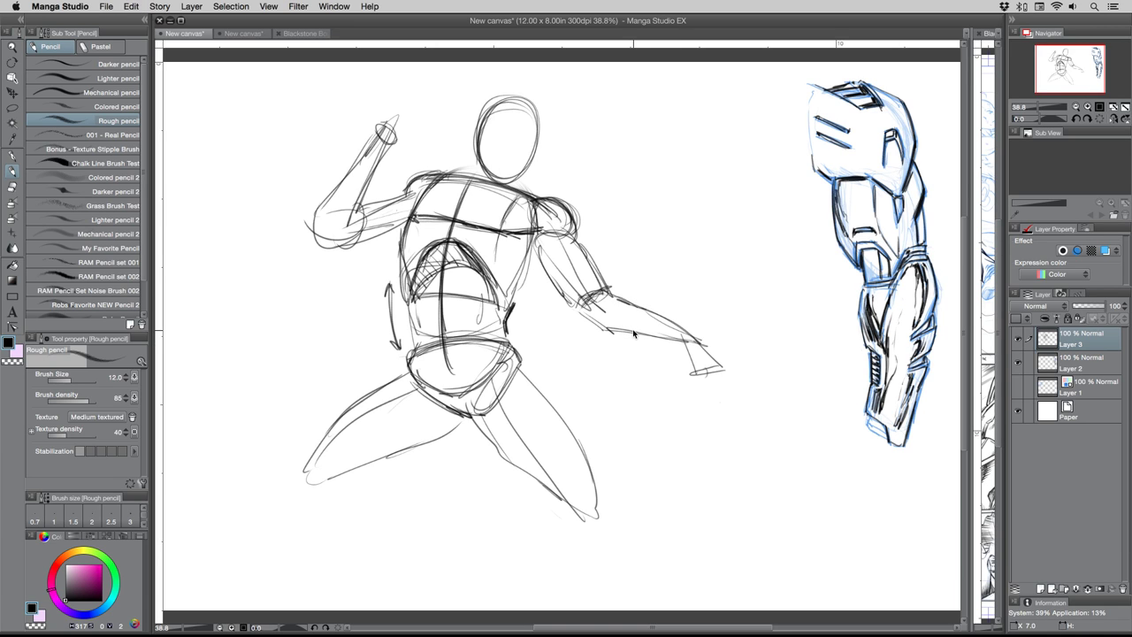
mouse_move(537, 241)
mouse_down()
mouse_move(554, 272)
mouse_move(584, 272)
mouse_move(590, 305)
mouse_move(698, 343)
mouse_up()
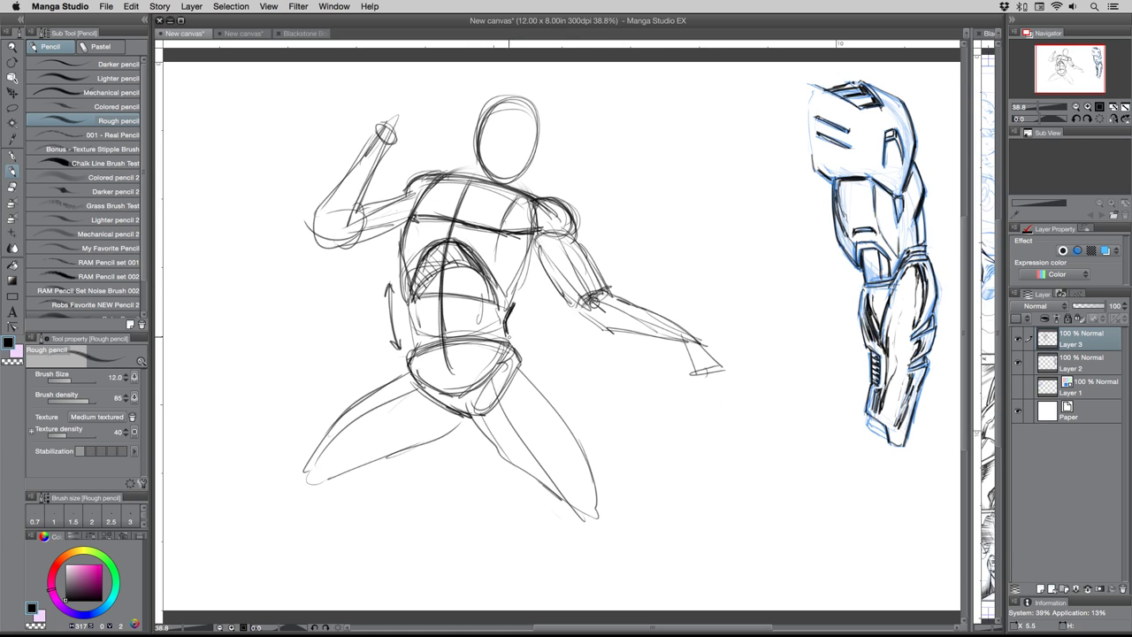
- Rough in the raised hand with its fingers and add finger marks to the extended hand
drag(412, 209, 343, 235)
mouse_move(380, 120)
mouse_down()
mouse_move(373, 139)
mouse_move(395, 99)
mouse_move(402, 146)
mouse_up()
mouse_move(373, 102)
mouse_down()
mouse_move(380, 143)
mouse_move(405, 132)
mouse_move(396, 90)
mouse_move(407, 83)
mouse_move(374, 93)
mouse_move(401, 93)
mouse_up()
mouse_move(700, 387)
mouse_down()
mouse_move(704, 372)
mouse_move(710, 389)
mouse_up()
- Rough in both knees, the bent lower leg with its foot and the other lower leg's shape
drag(311, 468, 304, 471)
mouse_move(585, 507)
mouse_down()
mouse_move(610, 541)
mouse_move(626, 539)
mouse_up()
mouse_move(313, 468)
mouse_down()
mouse_move(331, 490)
mouse_move(370, 477)
mouse_move(403, 530)
mouse_up()
mouse_move(375, 460)
mouse_down()
mouse_move(380, 515)
mouse_move(426, 557)
mouse_up()
drag(352, 485, 412, 539)
mouse_move(329, 473)
mouse_down()
mouse_move(397, 518)
mouse_move(403, 501)
mouse_move(442, 560)
mouse_up()
mouse_move(343, 493)
mouse_down()
mouse_move(403, 534)
mouse_move(357, 495)
mouse_up()
drag(400, 514, 428, 562)
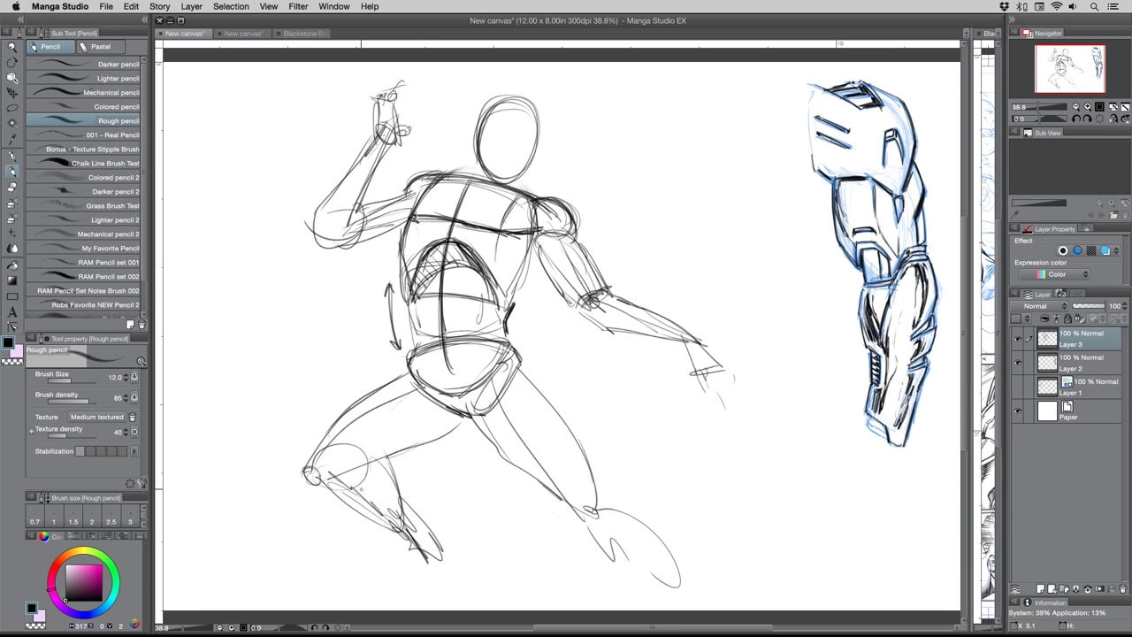
- Undo the strokes for the hands' fingers, the knees and the lower legs
key(super+z)
key(super+z)
key(super+z)
key(super+z)
key(super+z)
key(super+z)
key(super+z)
key(super+z)
key(super+z)
key(super+z)
key(super+z)
key(super+z)
key(super+z)
key(super+z)
key(super+z)
key(super+z)
key(super+z)
key(super+z)
key(super+z)
key(super+z)
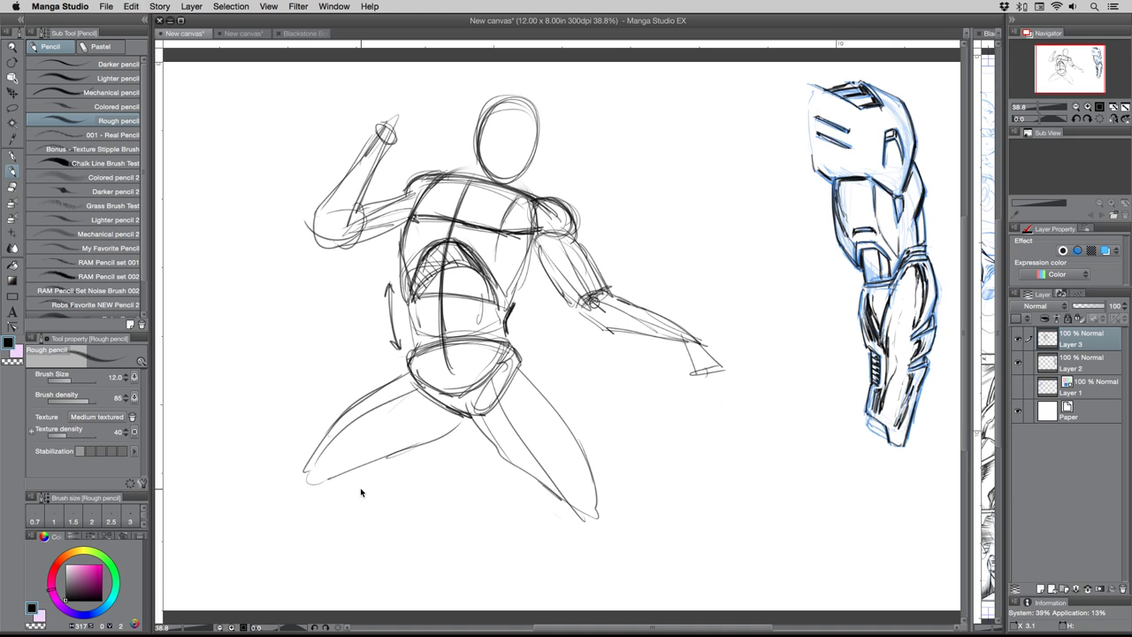
- Undo the arm, leg and shoulder contour strokes until only the head, torso, pelvis and initial leg lines remain
key(super+z)
key(super+z)
key(super+z)
key(super+z)
key(super+z)
key(super+z)
key(super+z)
key(super+z)
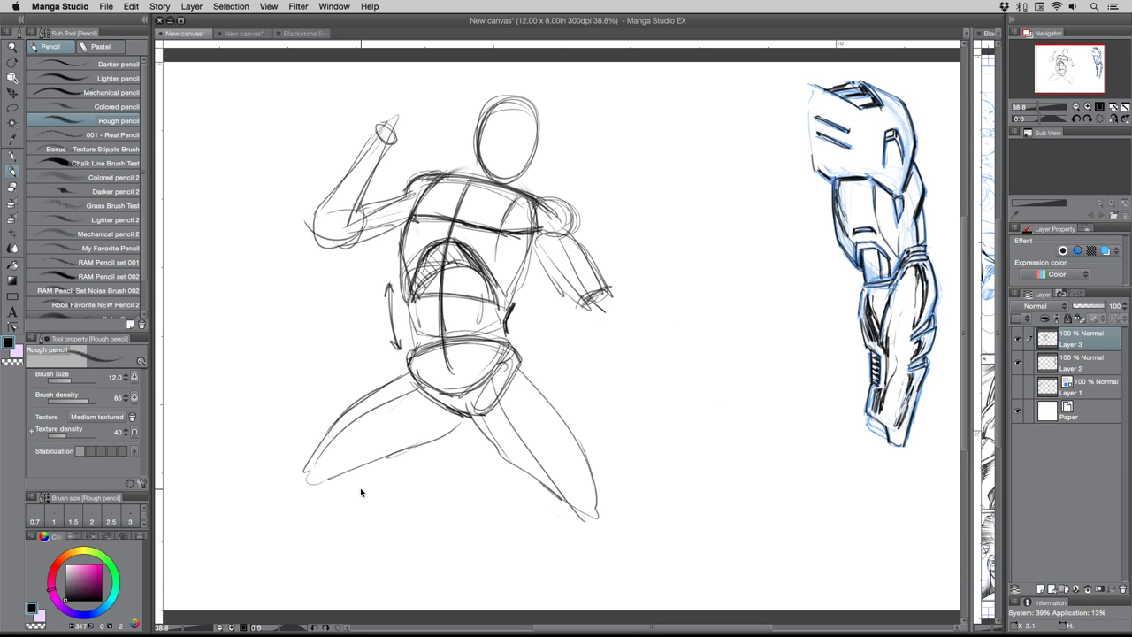
key(super+z)
key(super+z)
key(super+z)
key(super+z)
key(super+z)
key(super+z)
key(super+z)
key(super+z)
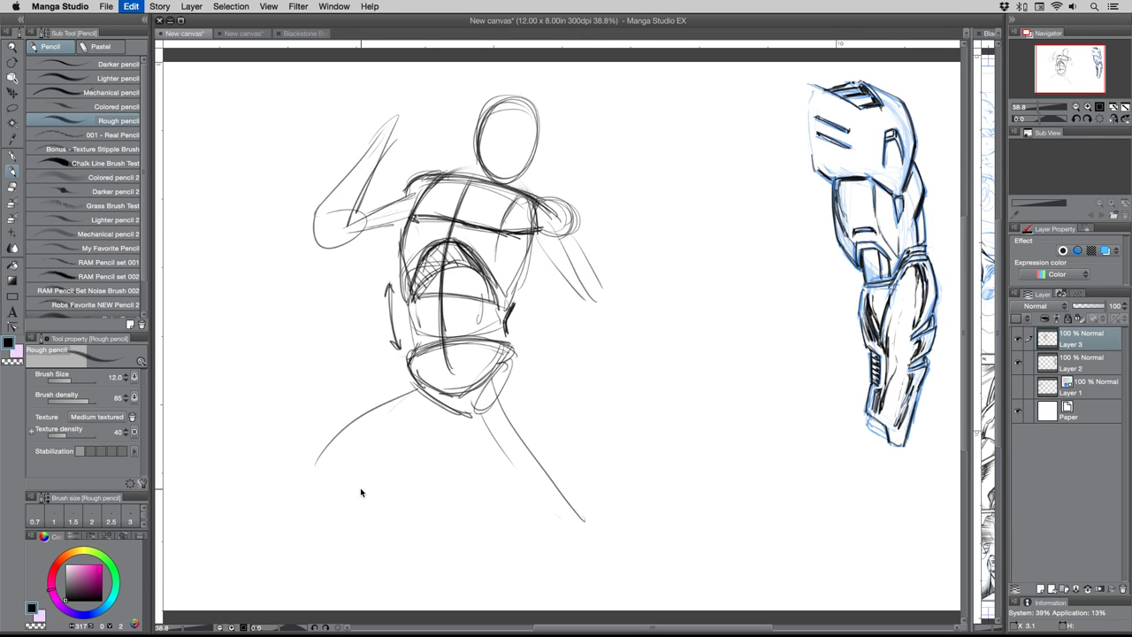
key(super+z)
key(super+z)
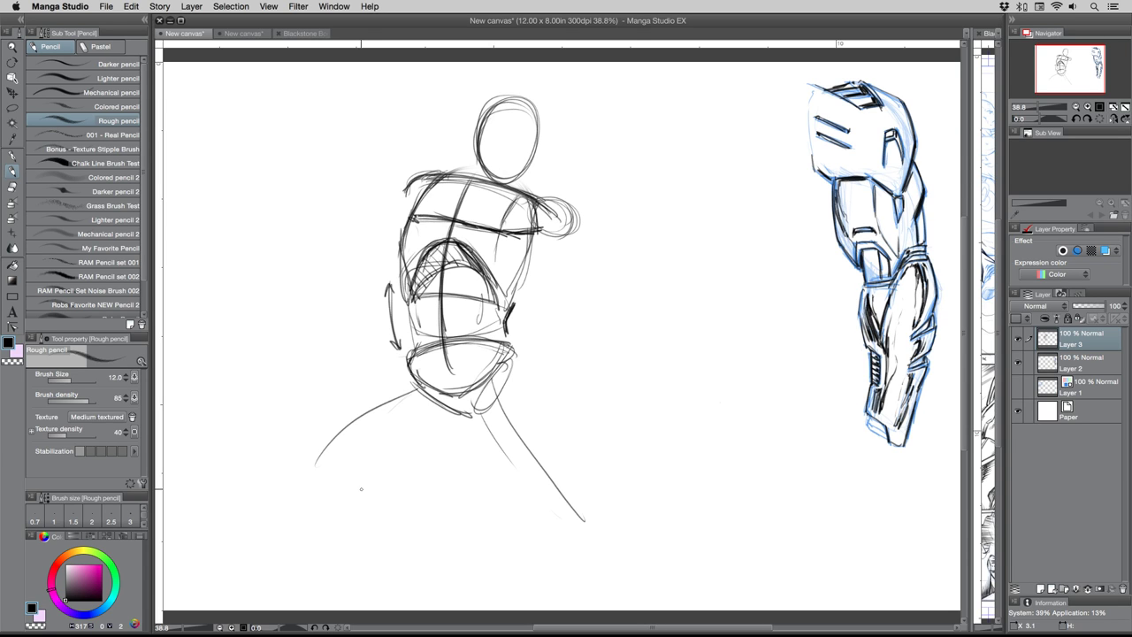
- Select the whole figure sketch with a lasso, scale it down to roughly half size and place it beside the armored arm
click(12, 107)
mouse_move(343, 242)
mouse_down()
mouse_move(561, 76)
mouse_move(673, 427)
mouse_move(411, 556)
mouse_move(295, 315)
mouse_up()
key(super+t)
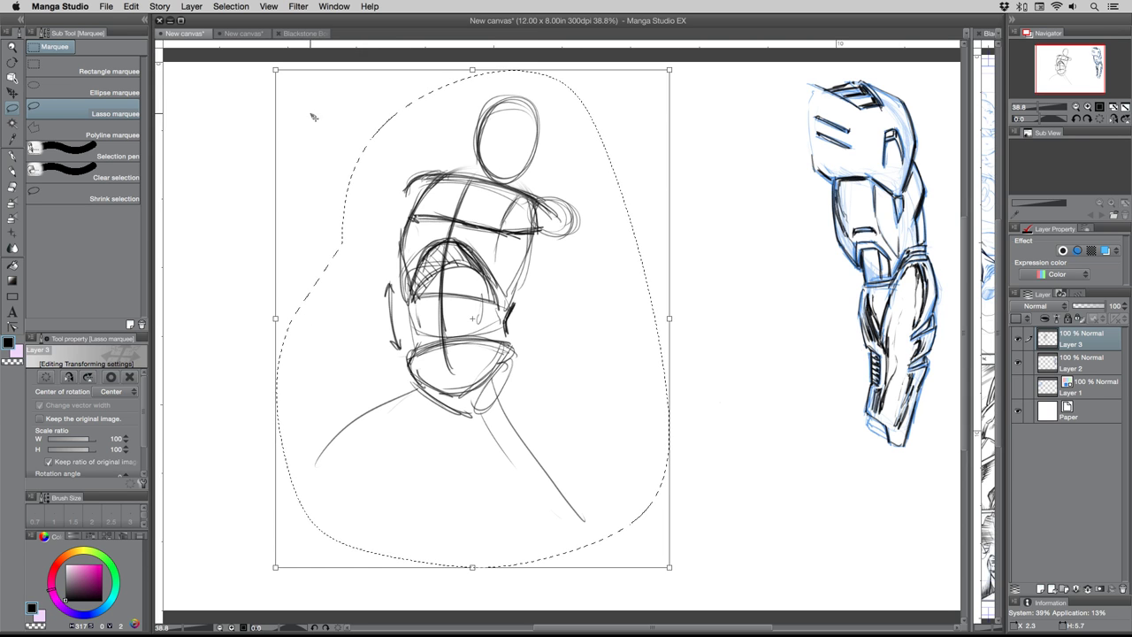
drag(276, 68, 451, 291)
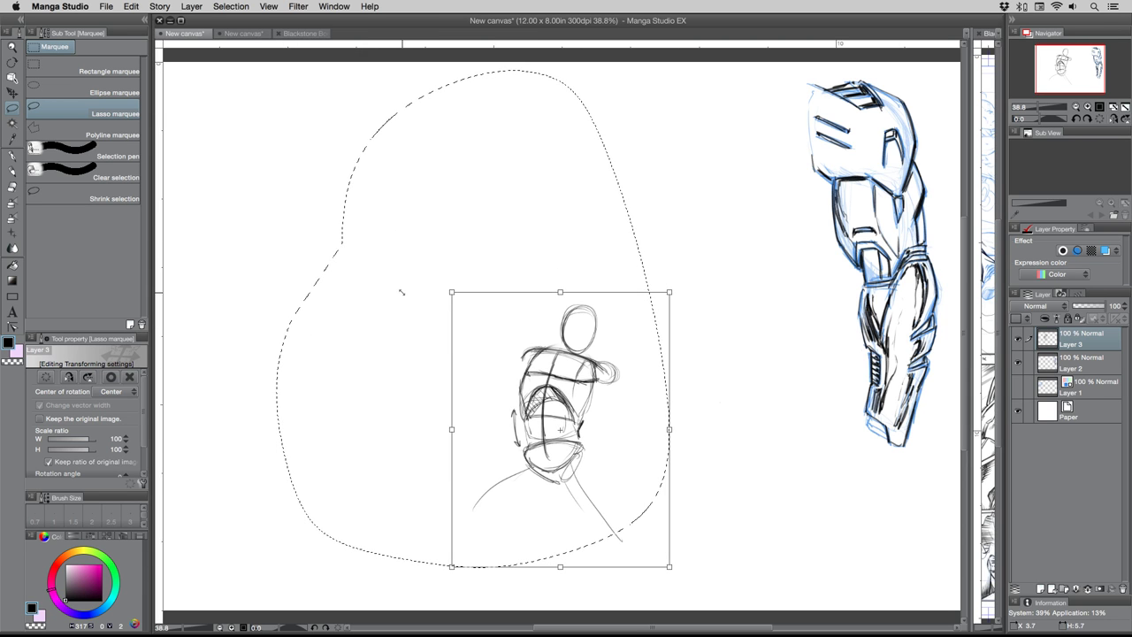
drag(560, 431, 728, 212)
key(Return)
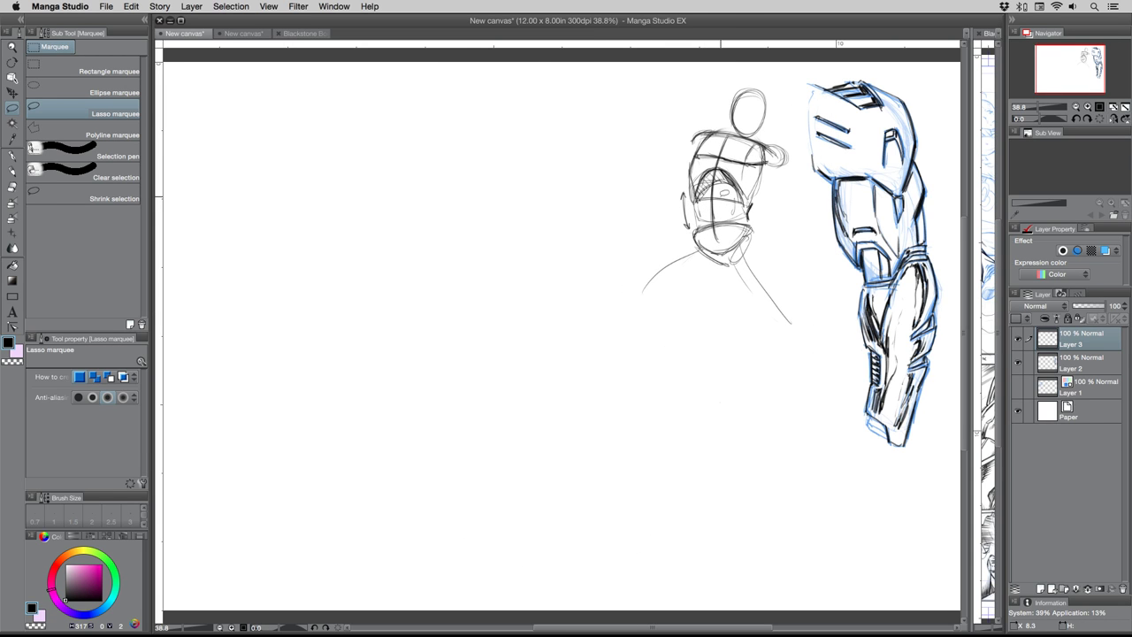
- Add a new layer and sketch a large tapering rib cage with its far-side contour in the empty canvas area using the rough pencil
click(1041, 587)
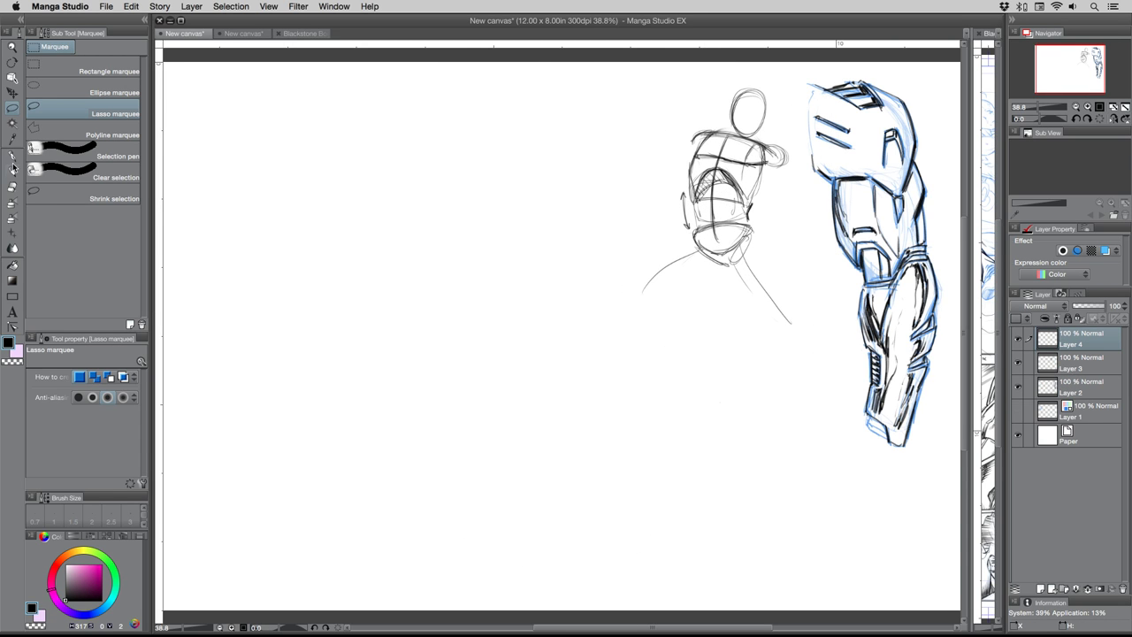
click(12, 170)
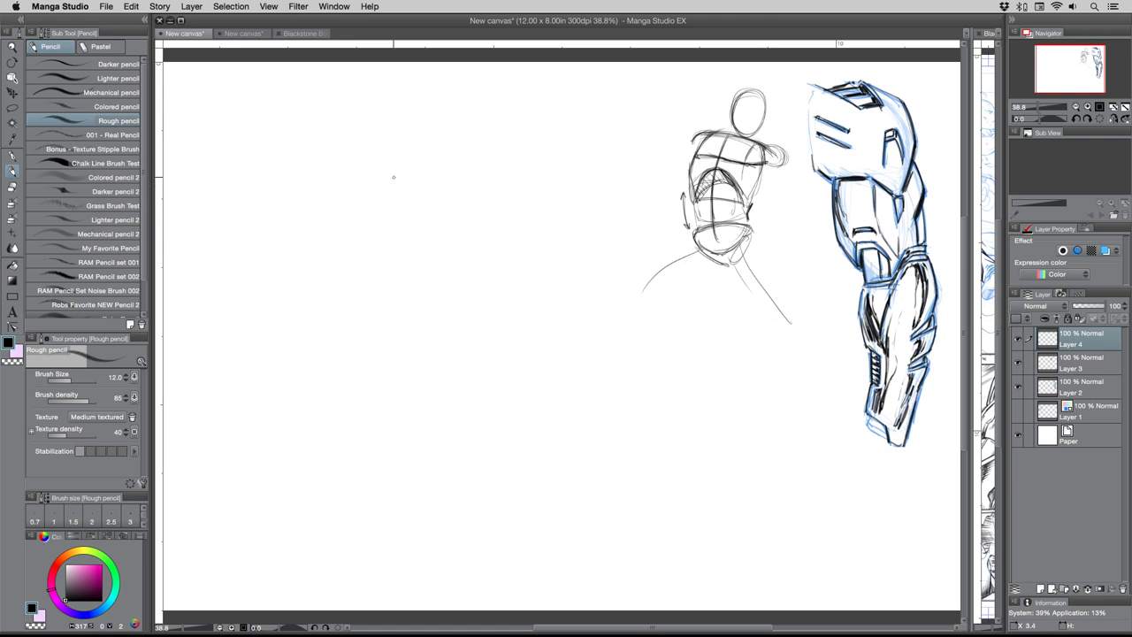
mouse_move(351, 200)
mouse_down()
mouse_move(354, 250)
mouse_move(383, 308)
mouse_up()
mouse_move(357, 226)
mouse_down()
mouse_move(383, 306)
mouse_move(364, 332)
mouse_move(380, 288)
mouse_up()
mouse_move(348, 198)
mouse_down()
mouse_move(398, 182)
mouse_move(364, 181)
mouse_move(417, 197)
mouse_move(427, 184)
mouse_move(444, 247)
mouse_move(421, 281)
mouse_up()
drag(448, 228, 417, 283)
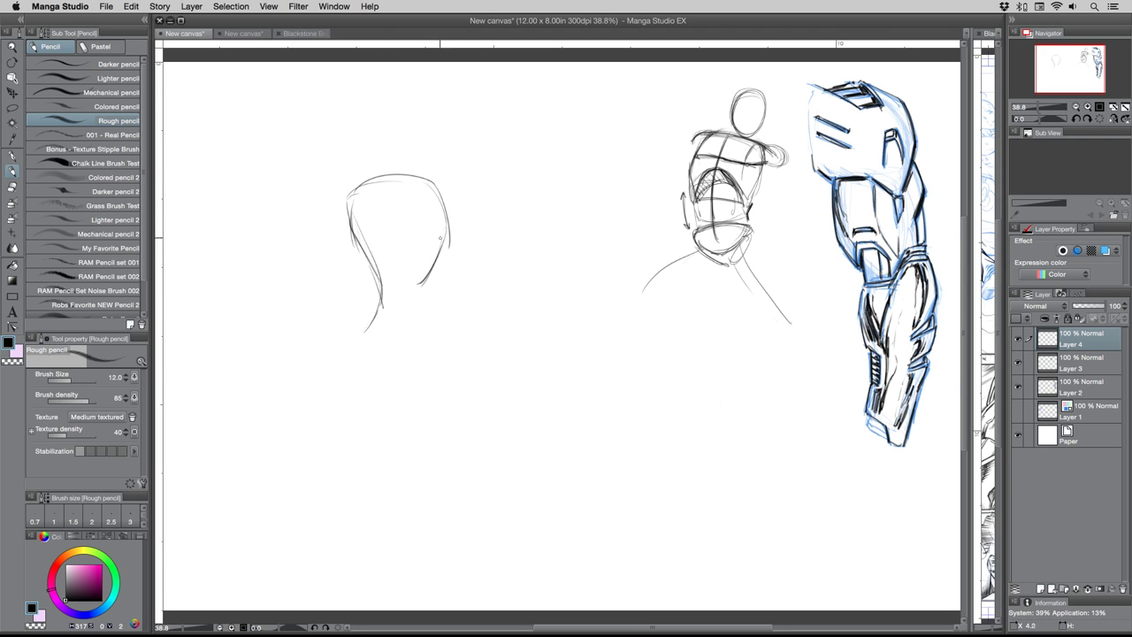
drag(442, 239, 414, 288)
mouse_move(439, 179)
mouse_down()
mouse_move(465, 233)
mouse_move(460, 281)
mouse_up()
drag(449, 235, 459, 279)
mouse_move(444, 233)
mouse_down()
mouse_move(413, 291)
mouse_move(391, 297)
mouse_move(361, 232)
mouse_move(421, 176)
mouse_move(447, 233)
mouse_up()
mouse_move(440, 183)
mouse_down()
mouse_move(463, 252)
mouse_move(421, 180)
mouse_move(361, 202)
mouse_move(355, 226)
mouse_move(401, 292)
mouse_up()
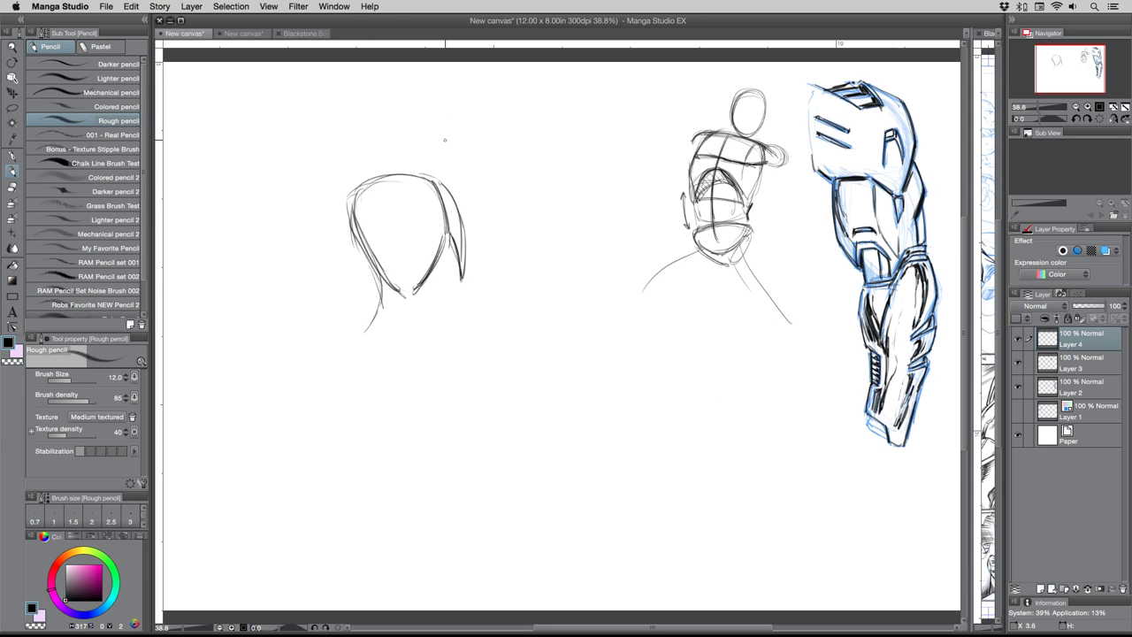
- Draw the rib cage's inner line, the waist curves beneath it and the line sweeping out to the hip
mouse_move(416, 219)
mouse_down()
mouse_move(423, 254)
mouse_move(404, 342)
mouse_up()
drag(422, 243, 401, 342)
drag(423, 260, 398, 344)
drag(421, 286, 392, 338)
mouse_move(417, 296)
mouse_down()
mouse_move(391, 341)
mouse_move(339, 346)
mouse_move(313, 368)
mouse_up()
- Sketch a tilted oval for the side of the pelvis and add the pelvis's upper and lower edges
mouse_move(379, 324)
mouse_down()
mouse_move(315, 365)
mouse_move(373, 403)
mouse_move(363, 415)
mouse_up()
mouse_move(330, 357)
mouse_down()
mouse_move(371, 426)
mouse_move(351, 373)
mouse_move(364, 423)
mouse_up()
drag(352, 371, 333, 357)
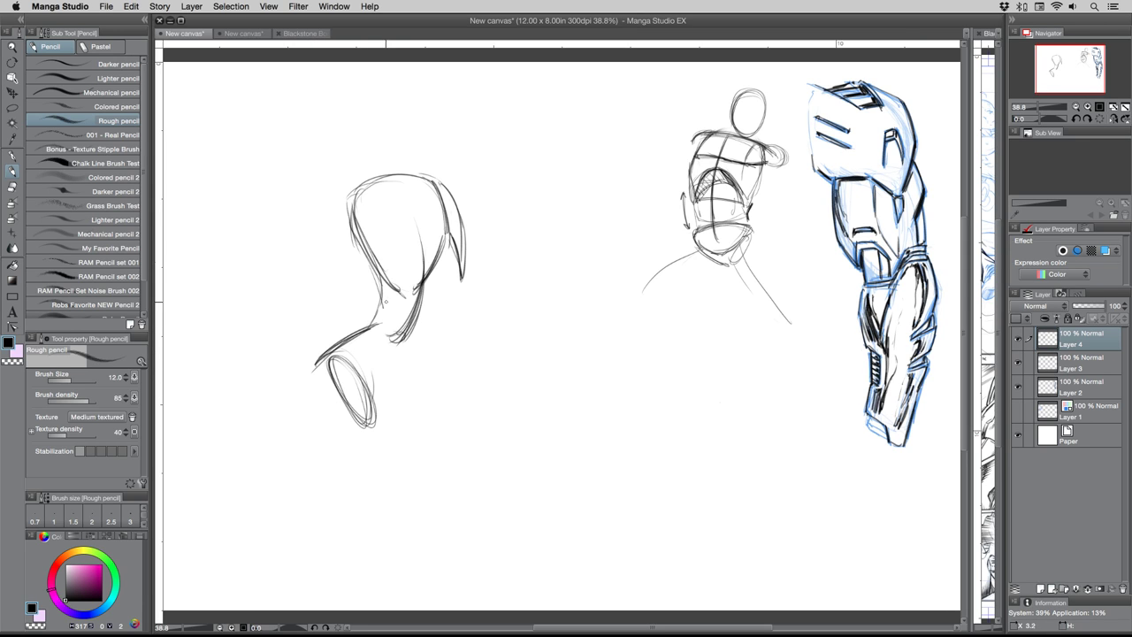
drag(371, 419, 434, 373)
mouse_move(368, 345)
mouse_down()
mouse_move(415, 364)
mouse_move(391, 357)
mouse_move(366, 421)
mouse_up()
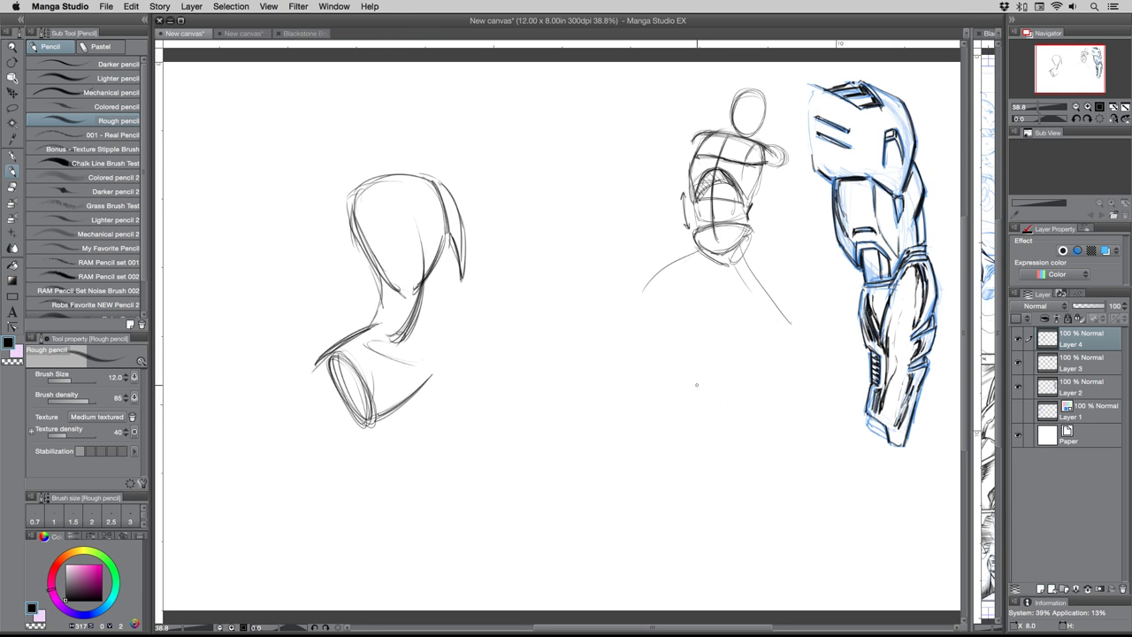
- Sketch a triangular front-view pelvis shape below the small figure
mouse_move(711, 394)
mouse_down()
mouse_move(713, 415)
mouse_move(624, 398)
mouse_move(680, 464)
mouse_move(713, 403)
mouse_up()
mouse_move(624, 405)
mouse_down()
mouse_move(672, 461)
mouse_move(623, 407)
mouse_move(624, 419)
mouse_up()
mouse_move(704, 395)
mouse_down()
mouse_move(711, 412)
mouse_move(680, 465)
mouse_move(666, 465)
mouse_up()
mouse_move(622, 397)
mouse_down()
mouse_move(626, 419)
mouse_move(679, 465)
mouse_up()
drag(711, 414, 702, 392)
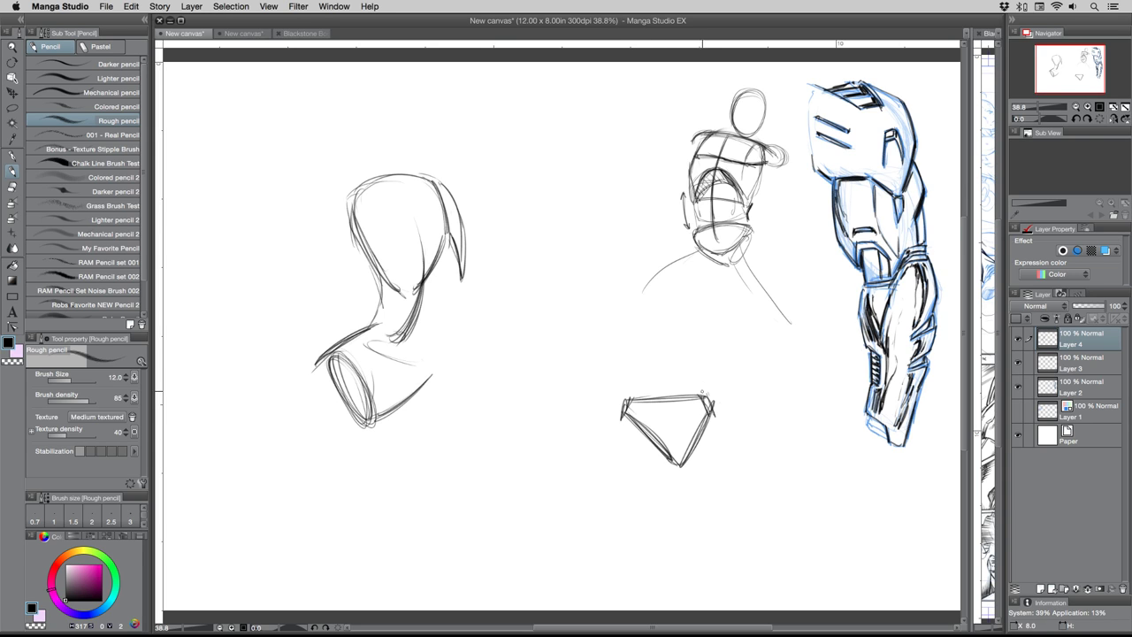
- Sketch a shallower, flat-bottomed pelvis shape beside the triangular one and reinforce the edges of both
mouse_move(820, 394)
mouse_down()
mouse_move(756, 398)
mouse_move(826, 391)
mouse_up()
drag(746, 403, 787, 432)
mouse_move(831, 393)
mouse_down()
mouse_move(803, 433)
mouse_move(755, 393)
mouse_move(808, 391)
mouse_move(781, 426)
mouse_move(750, 410)
mouse_move(824, 398)
mouse_move(804, 431)
mouse_up()
drag(750, 408, 791, 433)
drag(751, 405, 785, 430)
drag(835, 399, 807, 430)
drag(635, 418, 677, 461)
drag(712, 412, 683, 460)
mouse_move(627, 405)
mouse_down()
mouse_move(686, 395)
mouse_move(787, 431)
mouse_up()
drag(758, 396, 828, 392)
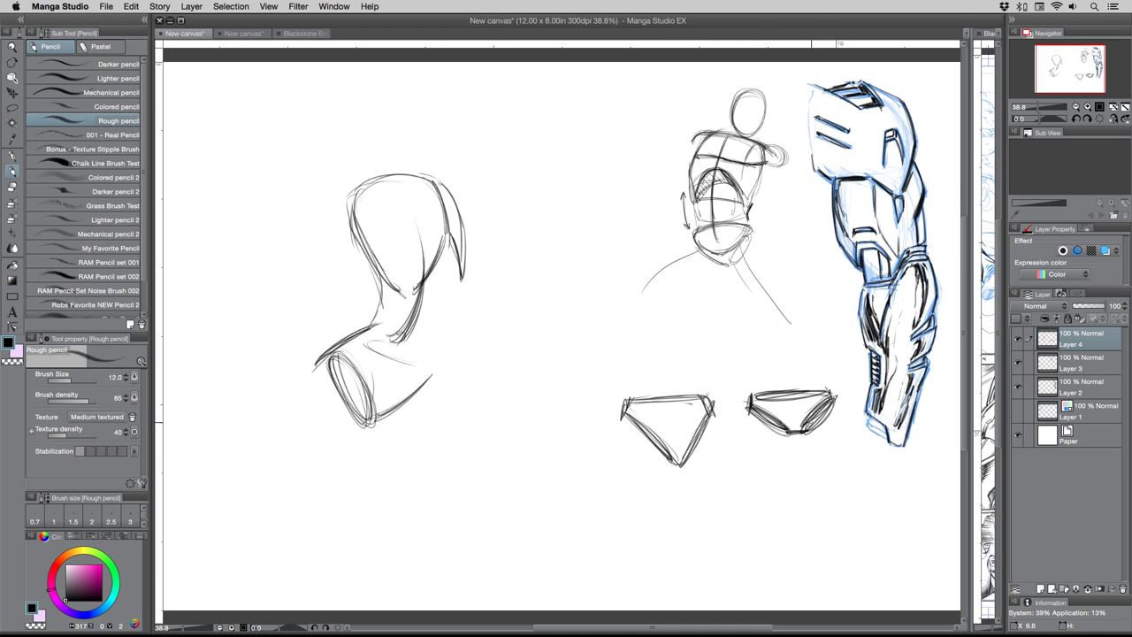
- Add hip and outer thigh lines to both pelvis studies, plus inner thigh and waist marks on the shallower one
mouse_move(633, 423)
mouse_down()
mouse_move(675, 465)
mouse_move(712, 412)
mouse_up()
drag(633, 384, 614, 435)
drag(707, 394, 724, 452)
drag(618, 417, 617, 467)
drag(756, 384, 753, 403)
mouse_move(751, 389)
mouse_down()
mouse_move(748, 413)
mouse_move(754, 398)
mouse_up()
drag(824, 373, 823, 390)
drag(752, 405, 738, 449)
drag(787, 435, 774, 469)
mouse_move(835, 415)
mouse_down()
mouse_move(844, 458)
mouse_move(801, 454)
mouse_move(851, 444)
mouse_move(805, 462)
mouse_move(786, 449)
mouse_move(805, 463)
mouse_move(851, 446)
mouse_up()
drag(826, 368, 828, 391)
drag(752, 375, 748, 391)
mouse_move(794, 358)
mouse_down()
mouse_move(793, 394)
mouse_move(806, 396)
mouse_move(773, 394)
mouse_up()
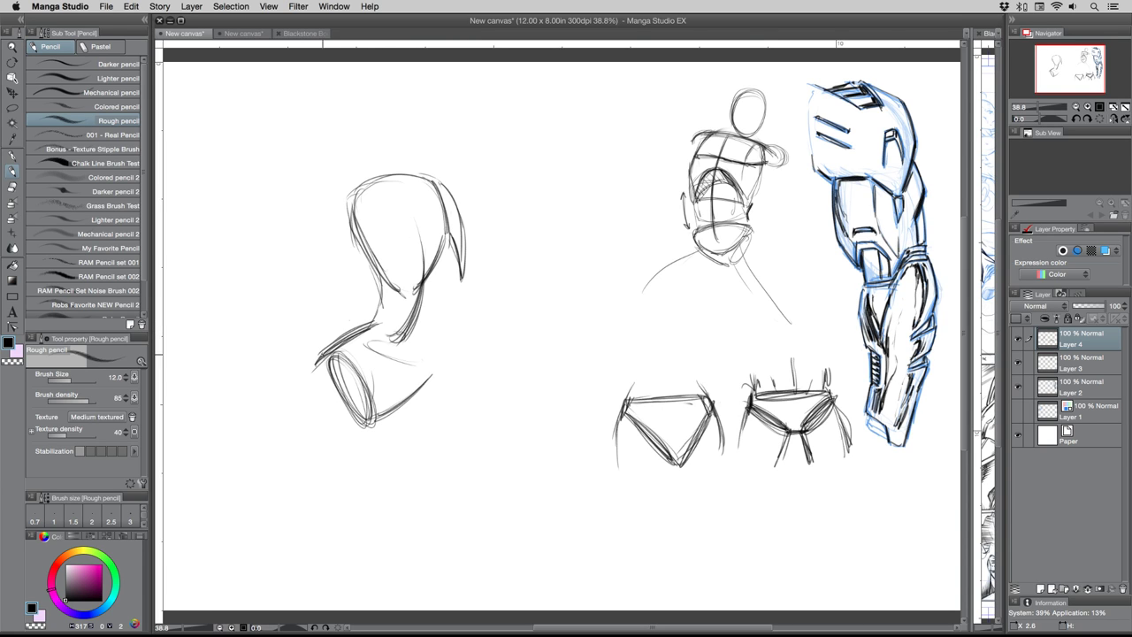
- Lasso the large figure's pelvis and waist, move them slightly up toward the rib cage and clear the selection
click(12, 107)
mouse_move(295, 368)
mouse_down()
mouse_move(336, 314)
mouse_move(360, 448)
mouse_move(299, 380)
mouse_move(344, 364)
mouse_up()
click(406, 467)
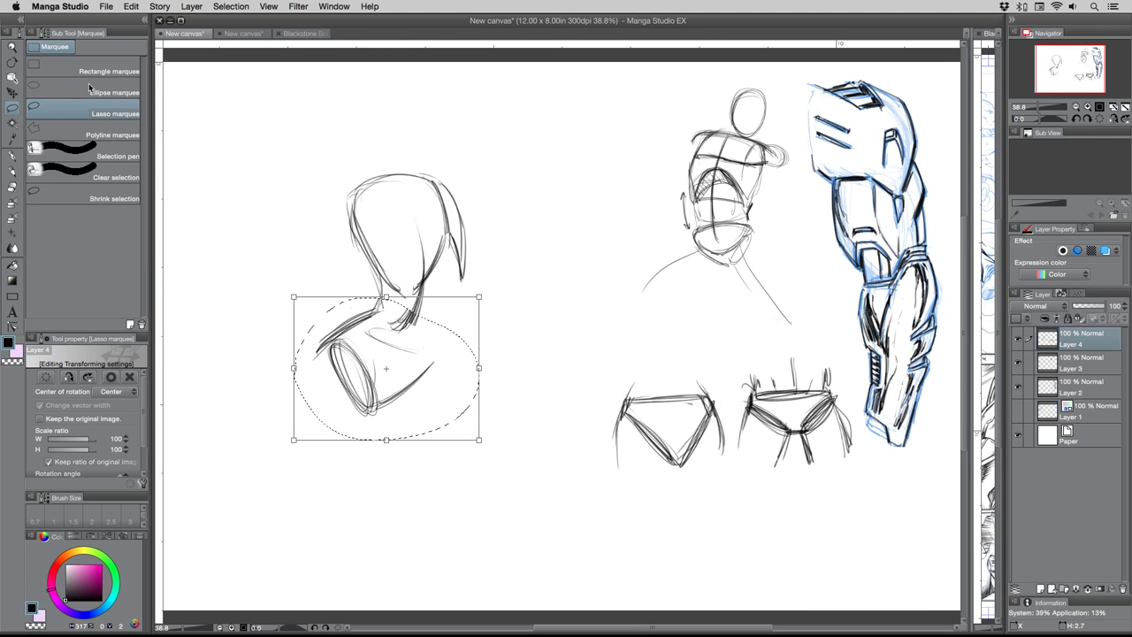
key(Return)
key(super+d)
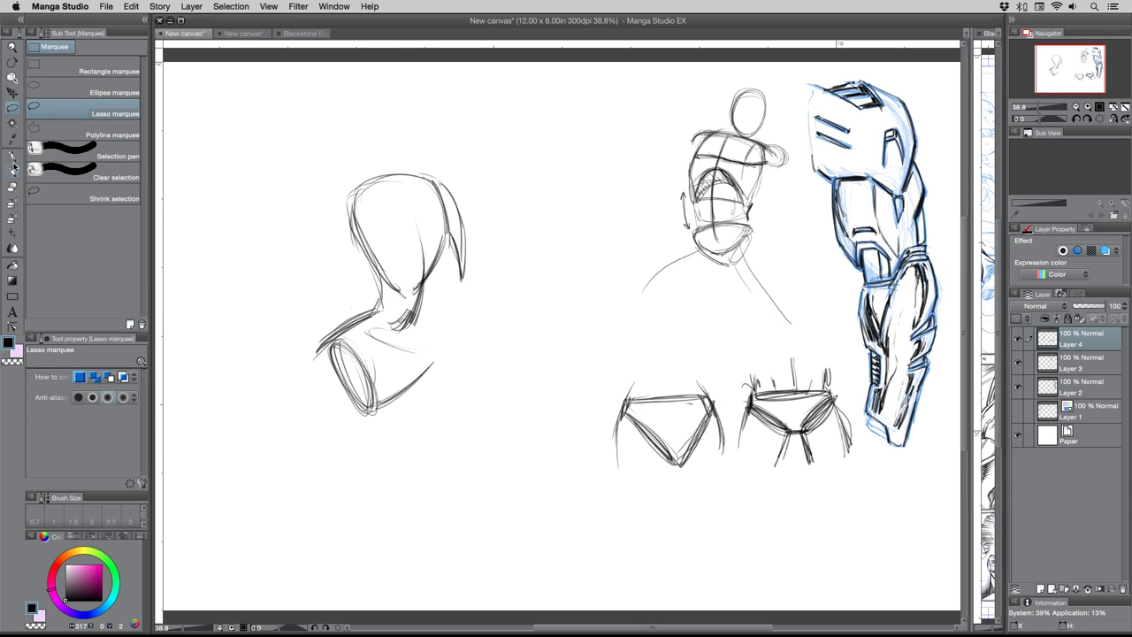
- Connect the rib cage to the pelvis with the rough pencil by drawing the pinched waist and the long outer torso curve
click(12, 169)
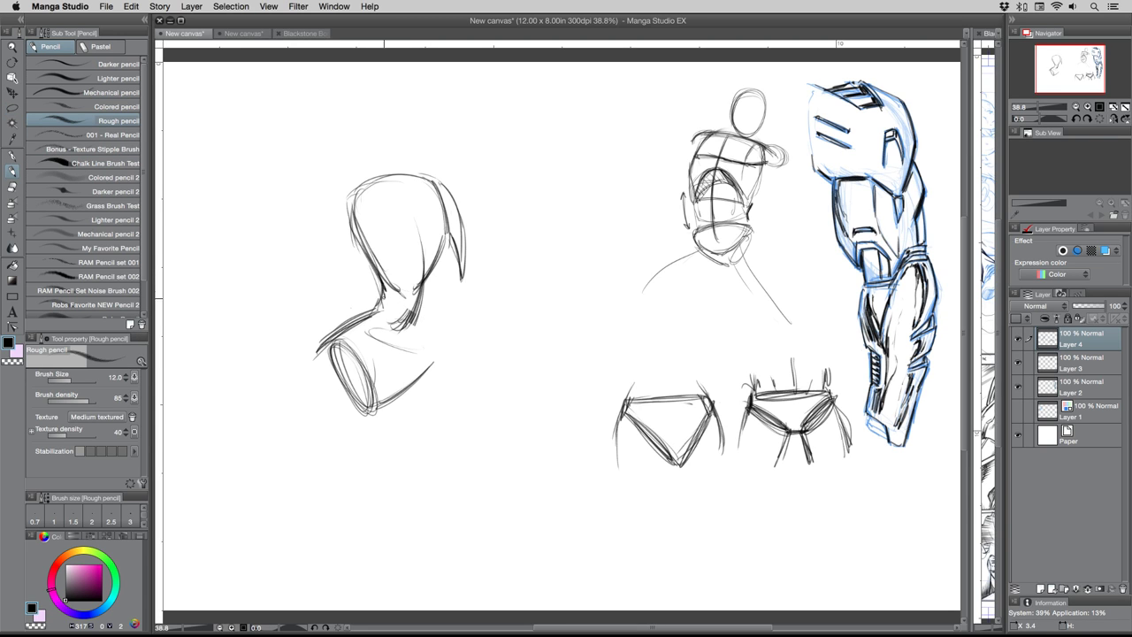
drag(379, 310, 332, 336)
drag(461, 249, 447, 333)
mouse_move(461, 281)
mouse_down()
mouse_move(417, 377)
mouse_move(451, 326)
mouse_up()
drag(453, 323, 415, 382)
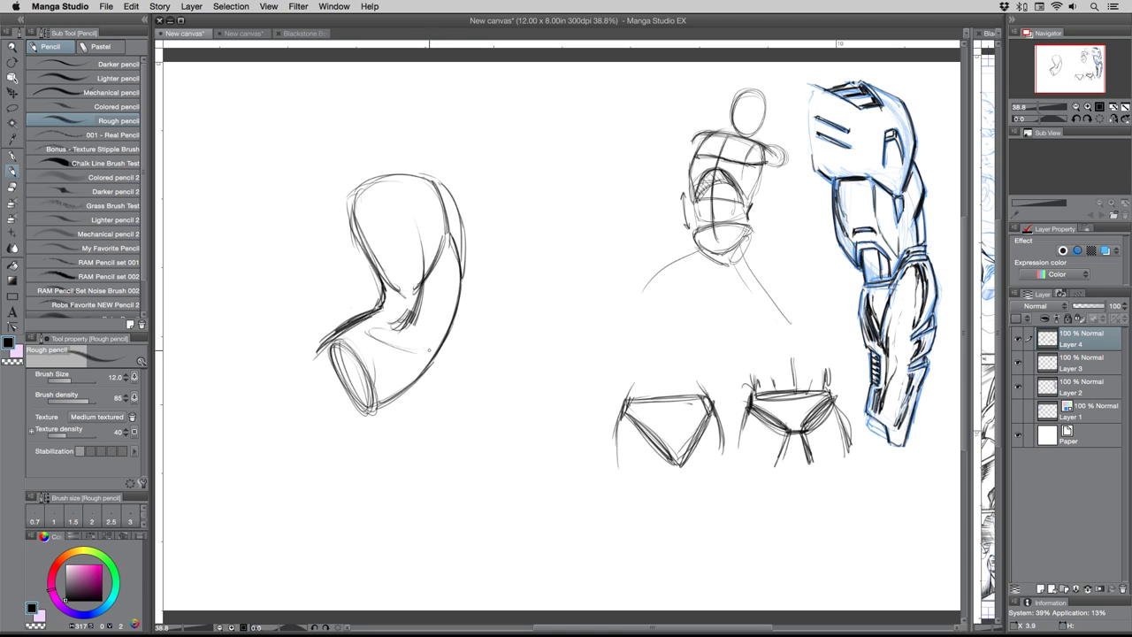
mouse_move(464, 258)
mouse_down()
mouse_move(453, 330)
mouse_move(416, 363)
mouse_up()
drag(454, 315, 407, 384)
- Darken both side contours of the torso and extend the near hip's curve down past the pelvis oval
mouse_move(352, 218)
mouse_down()
mouse_move(386, 300)
mouse_move(365, 244)
mouse_up()
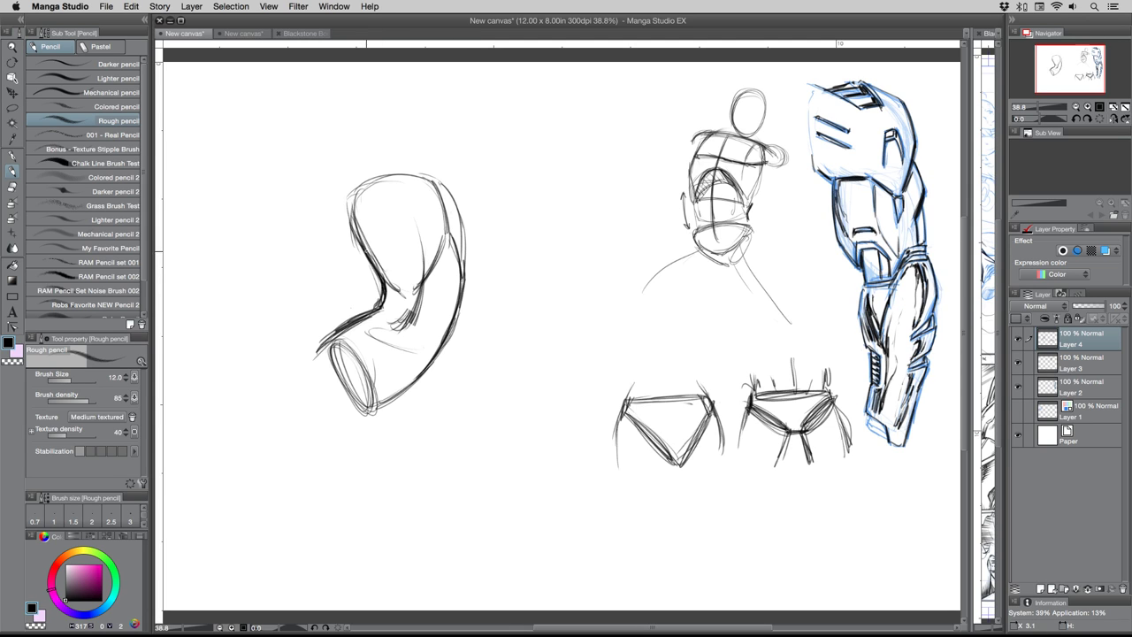
mouse_move(451, 191)
mouse_down()
mouse_move(464, 241)
mouse_move(461, 309)
mouse_up()
mouse_move(366, 311)
mouse_down()
mouse_move(322, 339)
mouse_move(304, 379)
mouse_up()
drag(322, 340, 303, 381)
mouse_move(327, 335)
mouse_down()
mouse_move(305, 358)
mouse_move(387, 299)
mouse_move(377, 267)
mouse_up()
mouse_move(377, 187)
mouse_down()
mouse_move(458, 191)
mouse_move(470, 258)
mouse_up()
drag(465, 212, 471, 292)
drag(457, 195, 471, 267)
drag(472, 248, 447, 336)
drag(315, 347, 310, 419)
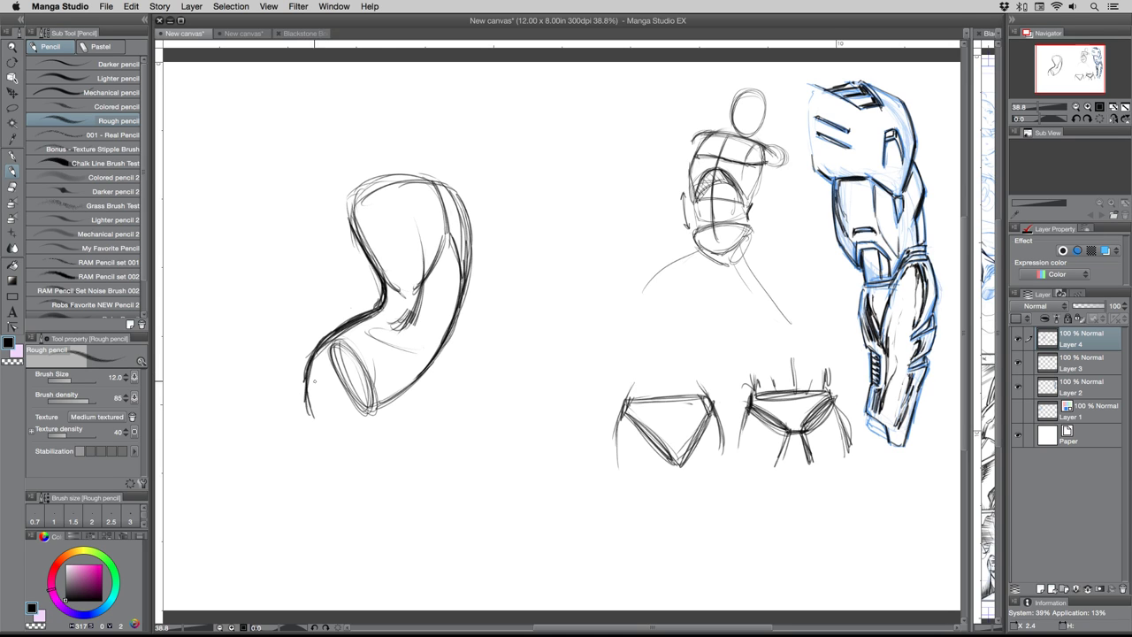
- Reinforce the pelvis oval, shoulder line and lower torso edge, and add the curved inner line along the torso's far side
drag(359, 341, 381, 409)
drag(444, 349, 387, 400)
drag(438, 353, 385, 401)
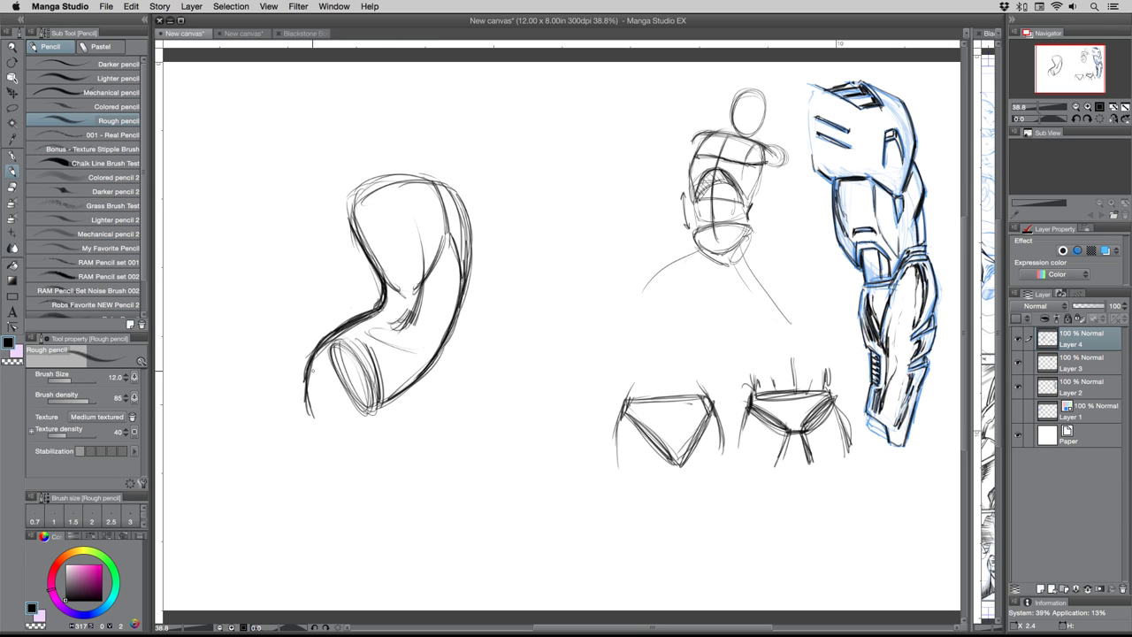
drag(361, 222, 467, 190)
drag(402, 205, 467, 183)
mouse_move(445, 237)
mouse_down()
mouse_move(423, 283)
mouse_move(447, 254)
mouse_move(437, 316)
mouse_up()
drag(447, 276, 444, 295)
drag(439, 318, 414, 352)
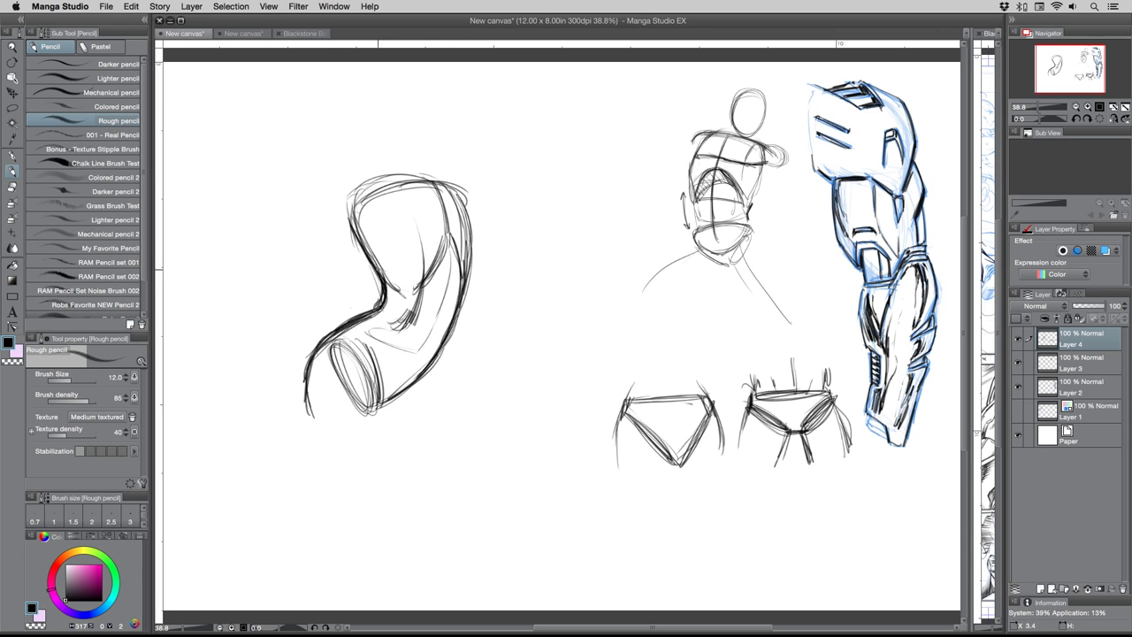
- Rough in the near thigh and the far leg's short lines below the pelvis
drag(382, 399, 417, 490)
drag(304, 398, 384, 495)
drag(299, 403, 271, 450)
- Sketch circles for both shoulders, rough upper arms extending from them and an oval head above the torso
drag(452, 180, 457, 200)
mouse_move(350, 197)
mouse_down()
mouse_move(382, 209)
mouse_move(347, 179)
mouse_up()
mouse_move(442, 178)
mouse_down()
mouse_move(512, 144)
mouse_move(471, 207)
mouse_up()
drag(381, 187, 299, 284)
drag(366, 218, 305, 285)
drag(368, 113, 368, 161)
mouse_move(382, 89)
mouse_down()
mouse_move(407, 161)
mouse_move(389, 166)
mouse_move(408, 161)
mouse_up()
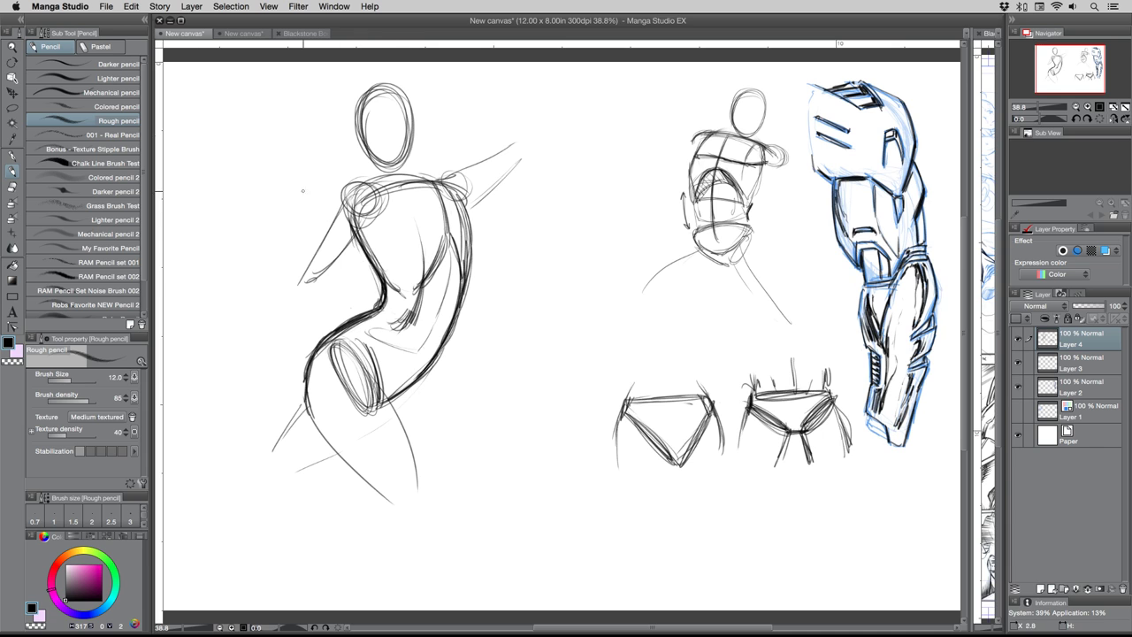
- Lasso the figure's upper body, scale it to 96%, tilt it slightly clockwise over the waist and clear the selection
click(12, 107)
mouse_move(288, 210)
mouse_down()
mouse_move(483, 58)
mouse_move(553, 227)
mouse_move(457, 348)
mouse_move(395, 341)
mouse_move(365, 309)
mouse_move(267, 234)
mouse_up()
click(433, 367)
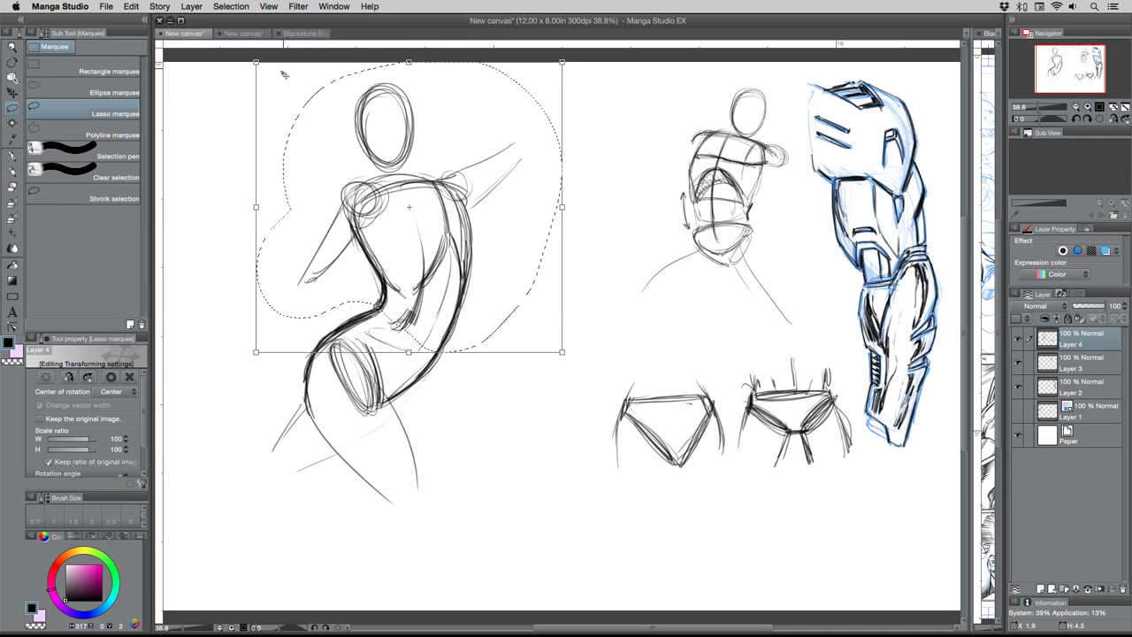
mouse_move(256, 63)
mouse_down()
mouse_move(267, 77)
mouse_move(254, 127)
mouse_move(260, 116)
mouse_up()
drag(371, 214, 338, 157)
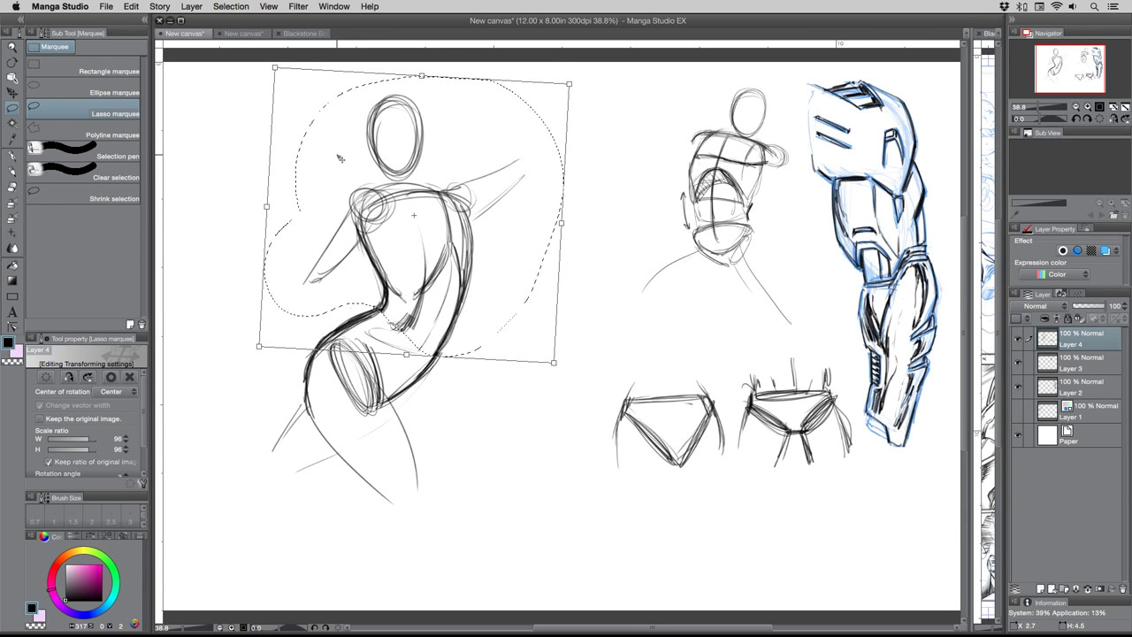
key(Return)
click(338, 157)
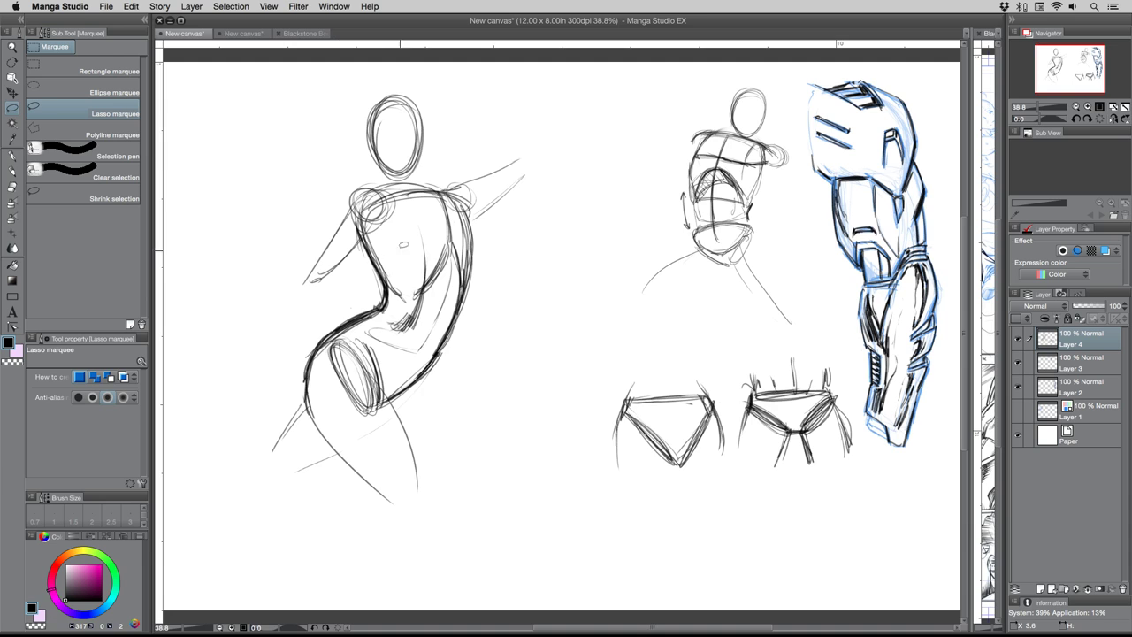
- Reinforce the shoulders and raised upper arm, sketch both breasts and undo the last strokes near the lowered arm
click(13, 171)
mouse_move(362, 203)
mouse_down()
mouse_move(384, 209)
mouse_move(530, 148)
mouse_move(496, 209)
mouse_move(469, 215)
mouse_up()
drag(530, 185, 465, 219)
drag(399, 250, 424, 257)
drag(468, 203, 484, 255)
drag(348, 270, 346, 303)
key(ctrl+z)
key(ctrl+z)
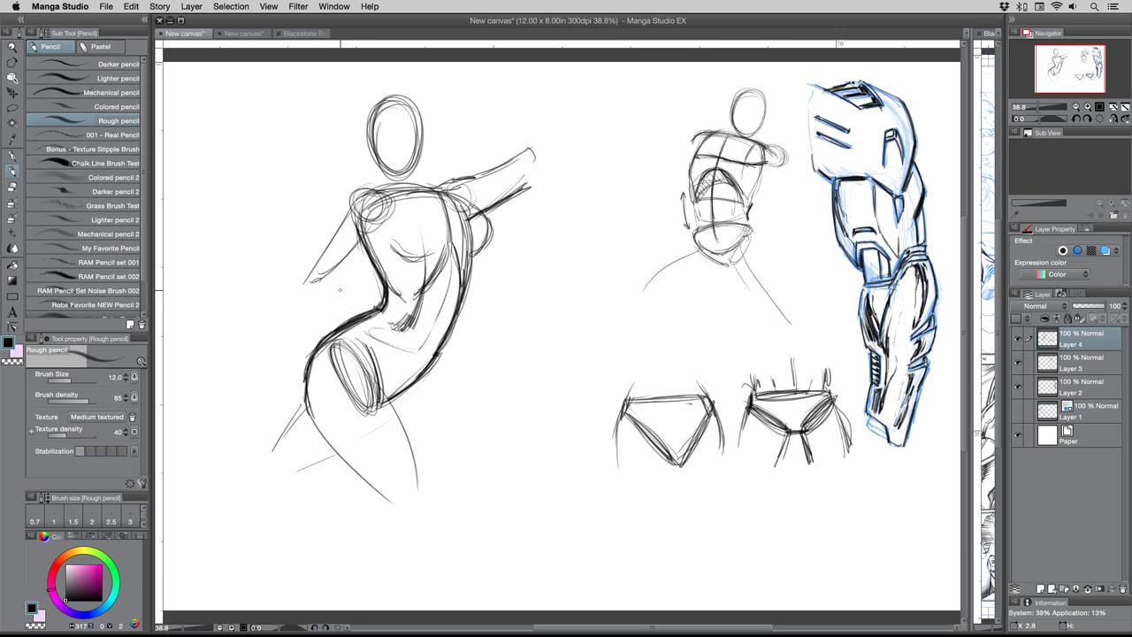
- Darken the head oval and erase the construction lines crossing the far breast and the pelvis
mouse_move(378, 98)
mouse_down()
mouse_move(417, 137)
mouse_move(382, 168)
mouse_up()
mouse_move(447, 183)
mouse_down()
mouse_move(534, 151)
mouse_move(470, 232)
mouse_move(460, 213)
mouse_up()
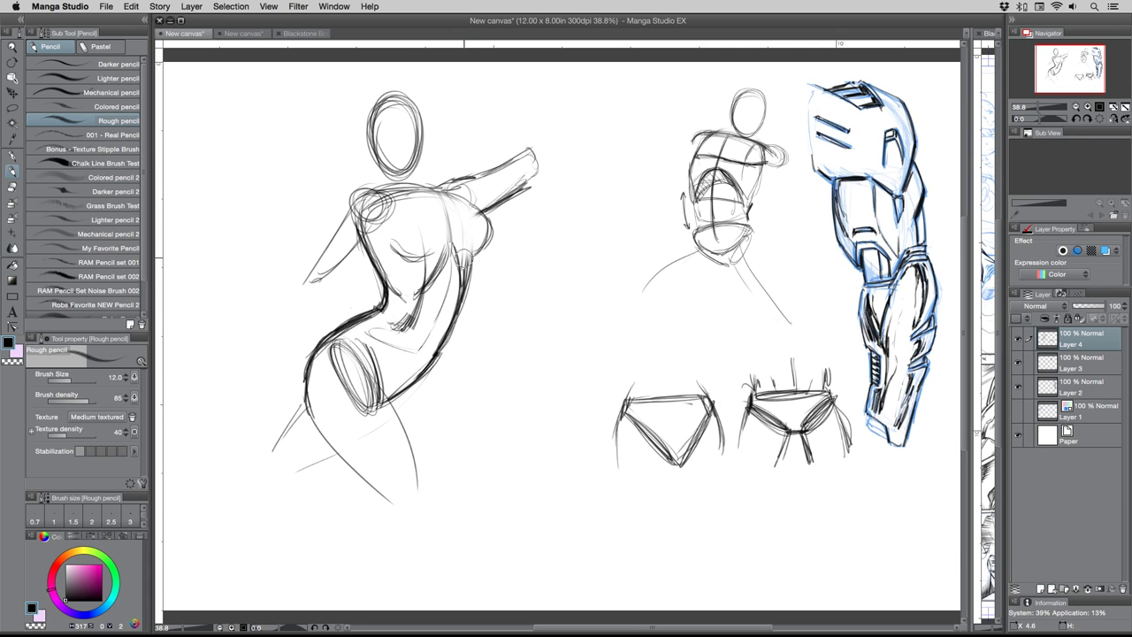
mouse_move(421, 301)
mouse_down()
mouse_move(362, 374)
mouse_move(359, 341)
mouse_move(354, 401)
mouse_move(336, 378)
mouse_move(353, 365)
mouse_move(371, 420)
mouse_move(393, 372)
mouse_move(365, 351)
mouse_move(377, 395)
mouse_move(319, 360)
mouse_up()
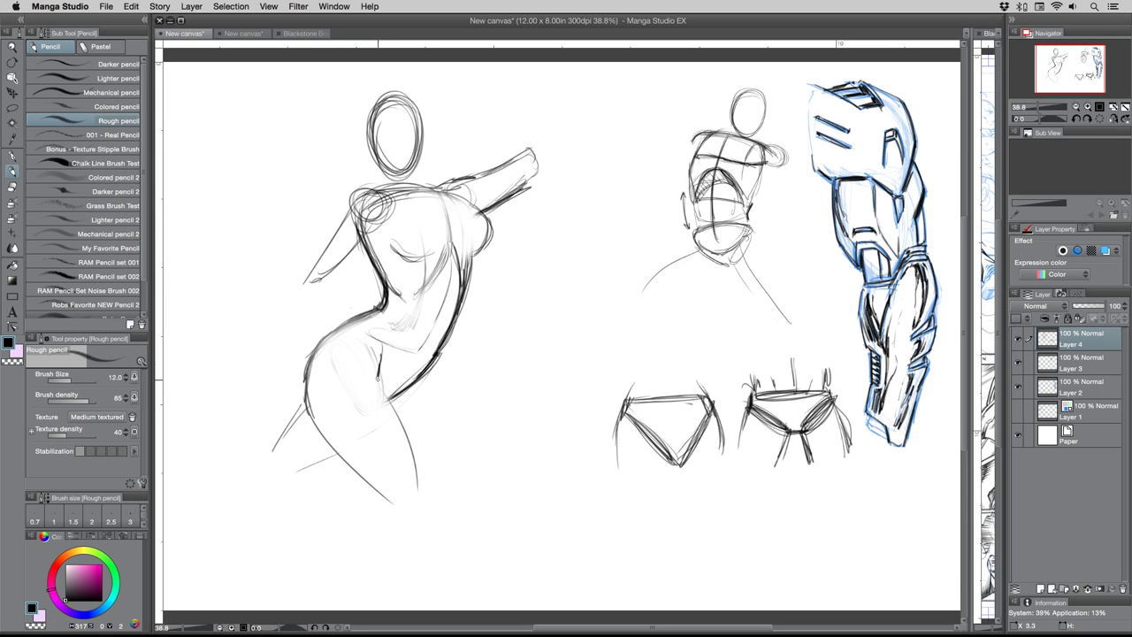
- Redraw the near thigh, the hip crease and the far leg's lines more firmly, and darken the near breast's underside
mouse_move(380, 382)
mouse_down()
mouse_move(431, 460)
mouse_move(430, 500)
mouse_up()
mouse_move(307, 402)
mouse_down()
mouse_move(403, 513)
mouse_move(382, 382)
mouse_move(412, 378)
mouse_move(394, 389)
mouse_move(401, 410)
mouse_up()
drag(299, 469, 350, 453)
mouse_move(431, 253)
mouse_down()
mouse_move(408, 258)
mouse_move(437, 262)
mouse_move(412, 257)
mouse_up()
mouse_move(447, 247)
mouse_down()
mouse_move(427, 262)
mouse_move(485, 216)
mouse_move(439, 188)
mouse_up()
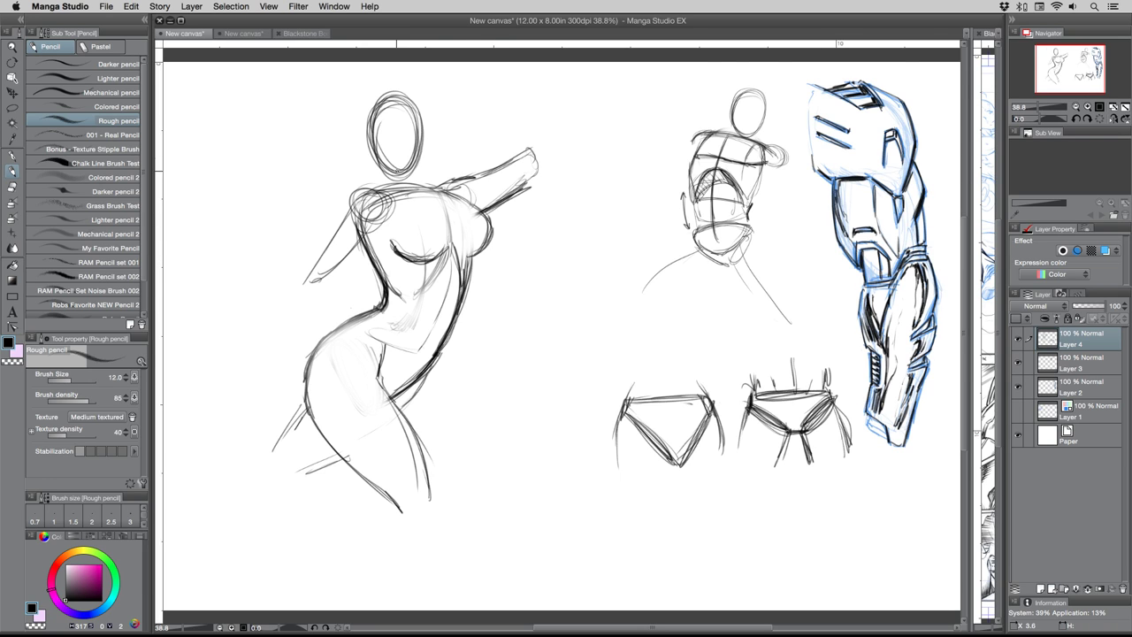
- Add the neck and the lowered upper arm's contours, and darken the raised upper arm with brush size 15
mouse_move(386, 159)
mouse_down()
mouse_move(387, 189)
mouse_move(350, 211)
mouse_move(308, 281)
mouse_up()
key(bracketright)
mouse_move(376, 239)
mouse_down()
mouse_move(329, 292)
mouse_move(389, 228)
mouse_up()
mouse_move(442, 183)
mouse_down()
mouse_move(473, 177)
mouse_move(475, 196)
mouse_move(536, 144)
mouse_up()
mouse_move(534, 145)
mouse_down()
mouse_move(537, 166)
mouse_move(511, 191)
mouse_up()
drag(516, 188, 502, 198)
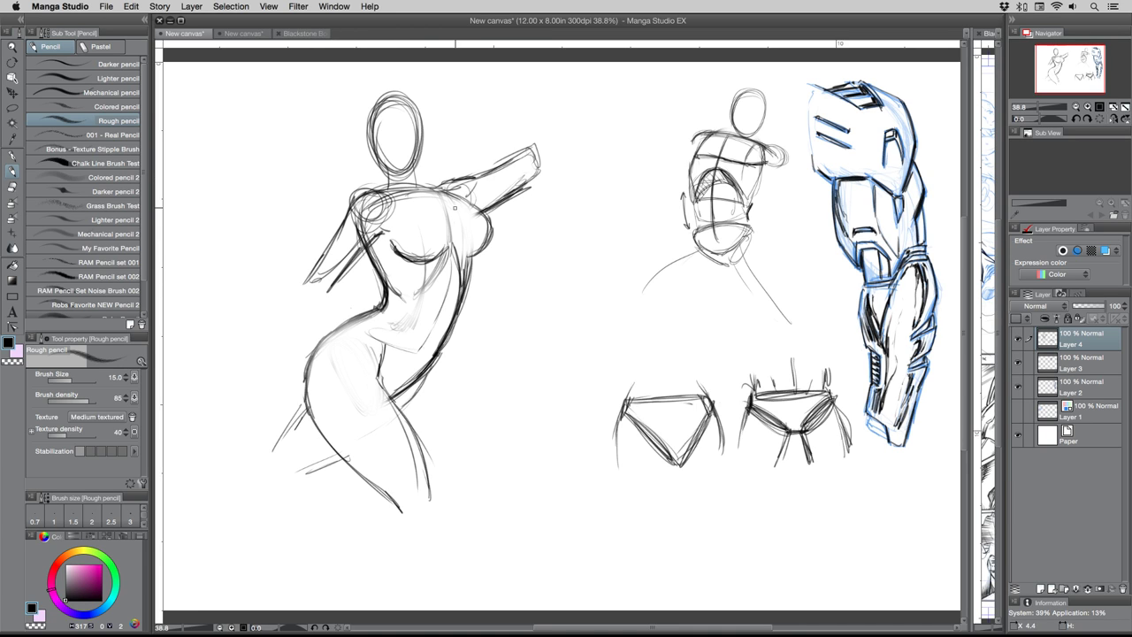
- Strengthen the hip, thigh and rib contours, and thicken the outlines of the head and neck
mouse_move(358, 316)
mouse_down()
mouse_move(320, 343)
mouse_move(306, 421)
mouse_move(399, 518)
mouse_up()
drag(434, 483, 429, 526)
mouse_move(416, 455)
mouse_down()
mouse_move(384, 395)
mouse_move(386, 342)
mouse_move(446, 332)
mouse_up()
mouse_move(421, 267)
mouse_down()
mouse_move(447, 290)
mouse_move(428, 293)
mouse_up()
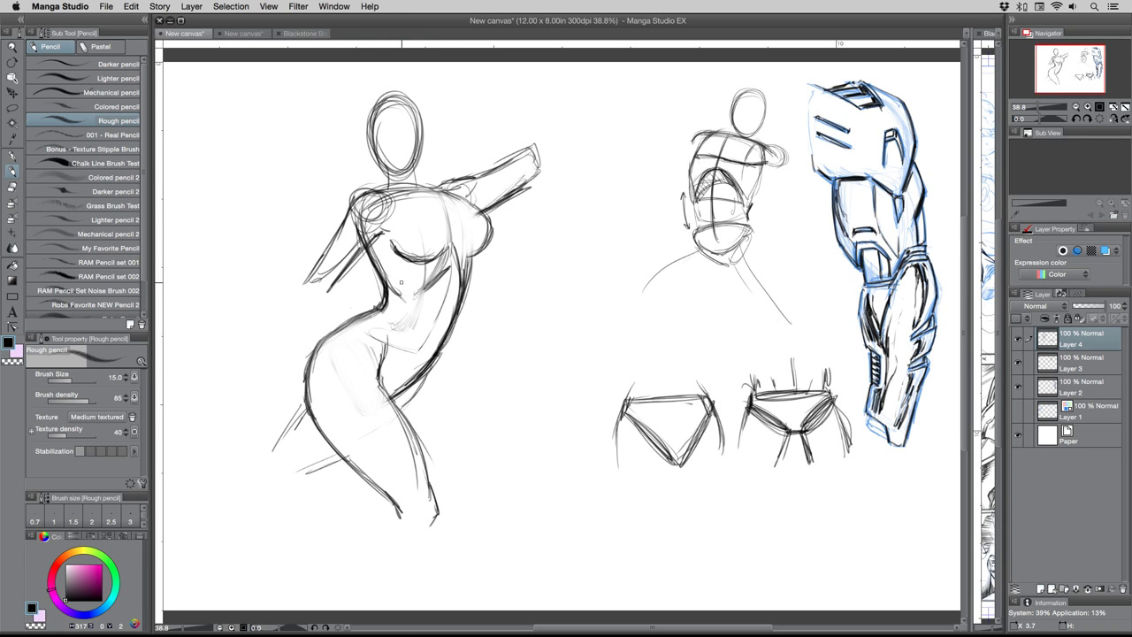
mouse_move(371, 126)
mouse_down()
mouse_move(404, 92)
mouse_move(422, 130)
mouse_move(396, 94)
mouse_move(424, 97)
mouse_move(430, 138)
mouse_up()
mouse_move(426, 100)
mouse_down()
mouse_move(428, 156)
mouse_move(412, 92)
mouse_move(428, 166)
mouse_move(403, 170)
mouse_move(428, 174)
mouse_move(428, 99)
mouse_move(368, 107)
mouse_move(385, 182)
mouse_move(431, 167)
mouse_move(433, 113)
mouse_up()
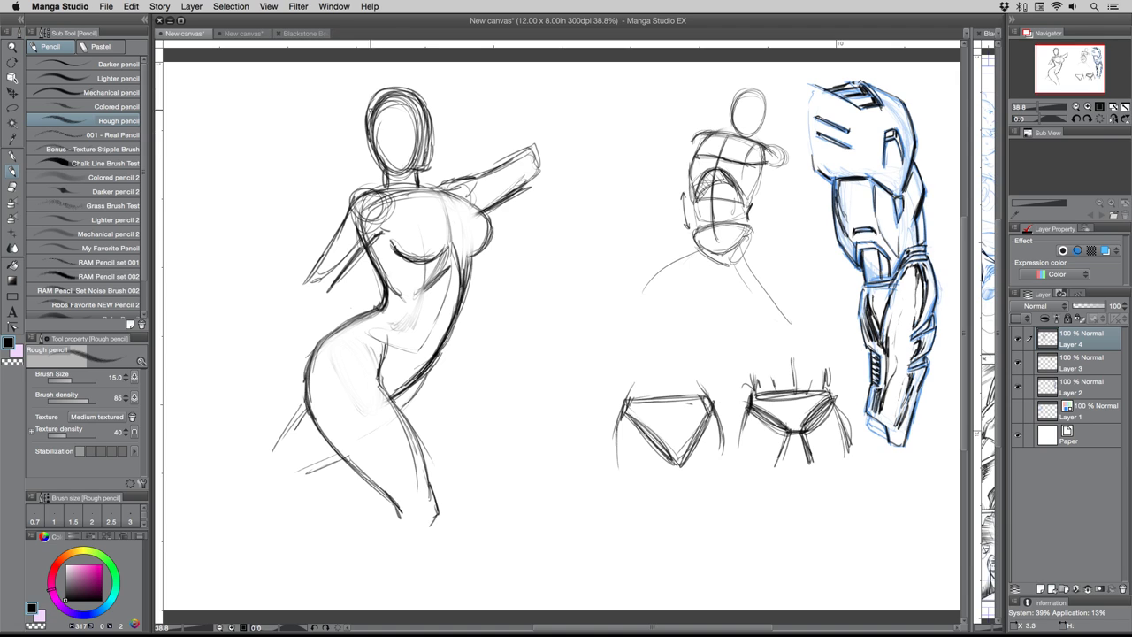
- Round out the near breast's outline and lighten the construction lines along the shoulders, waist and both sides of the torso
drag(444, 251, 446, 218)
mouse_move(414, 281)
mouse_down()
mouse_move(439, 299)
mouse_move(416, 295)
mouse_up()
mouse_move(449, 253)
mouse_down()
mouse_move(418, 299)
mouse_move(407, 389)
mouse_up()
drag(450, 325, 387, 403)
mouse_move(352, 346)
mouse_down()
mouse_move(365, 196)
mouse_move(416, 189)
mouse_move(389, 209)
mouse_up()
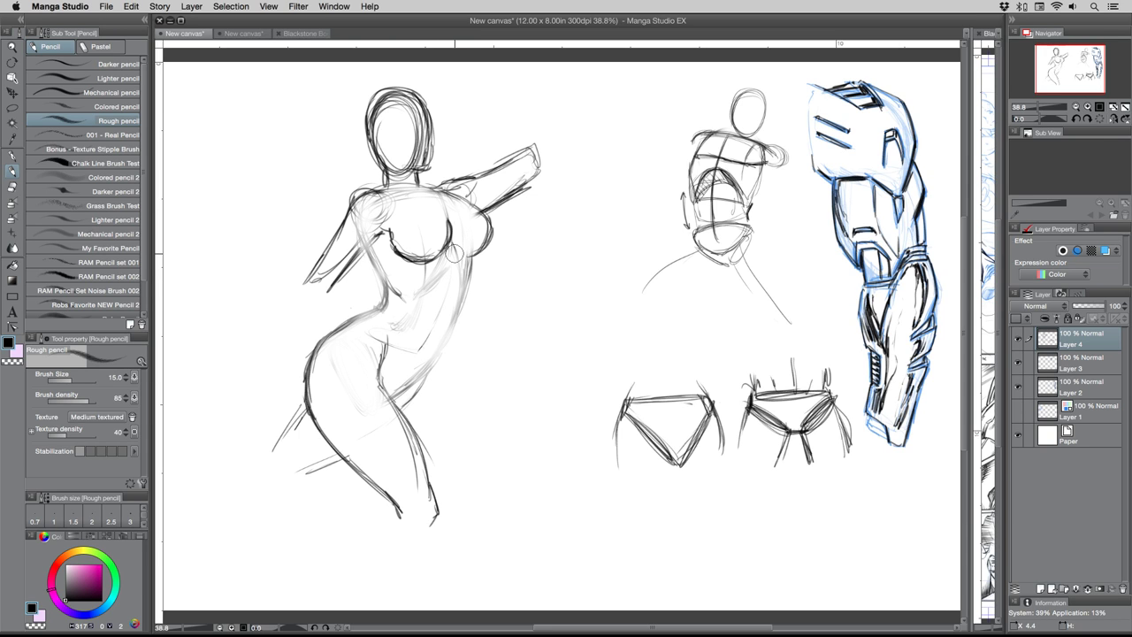
- Darken the contours of the torso's far side, the near hip and the far waist running down to the thigh
mouse_move(472, 252)
mouse_down()
mouse_move(464, 309)
mouse_move(433, 353)
mouse_up()
mouse_move(451, 272)
mouse_down()
mouse_move(423, 297)
mouse_move(450, 299)
mouse_move(426, 340)
mouse_up()
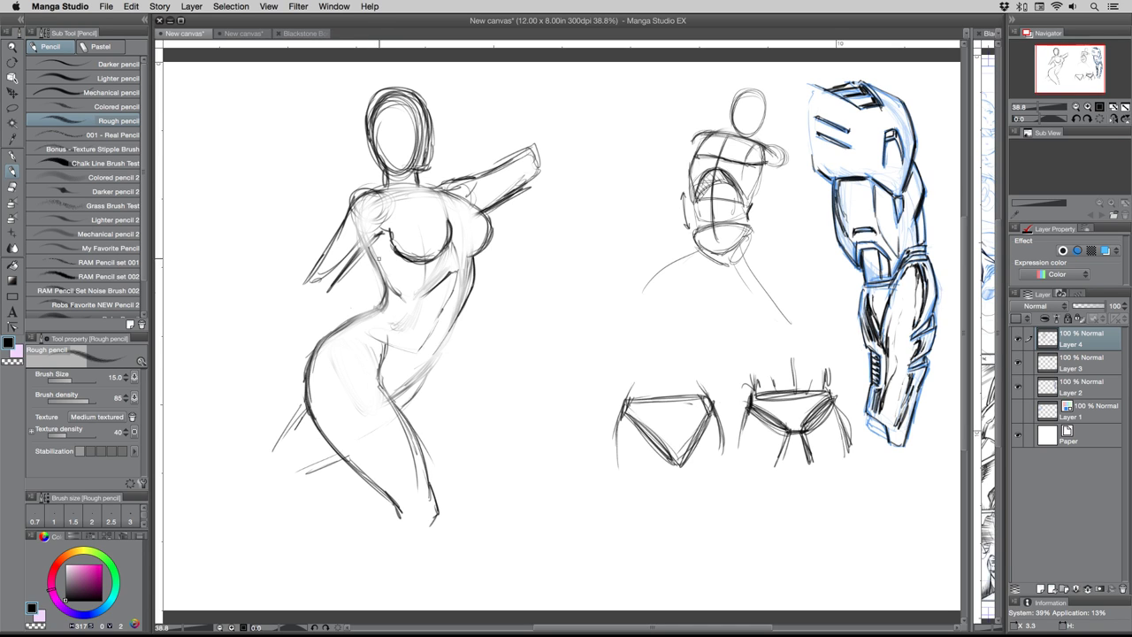
drag(378, 310, 316, 350)
drag(445, 334, 399, 401)
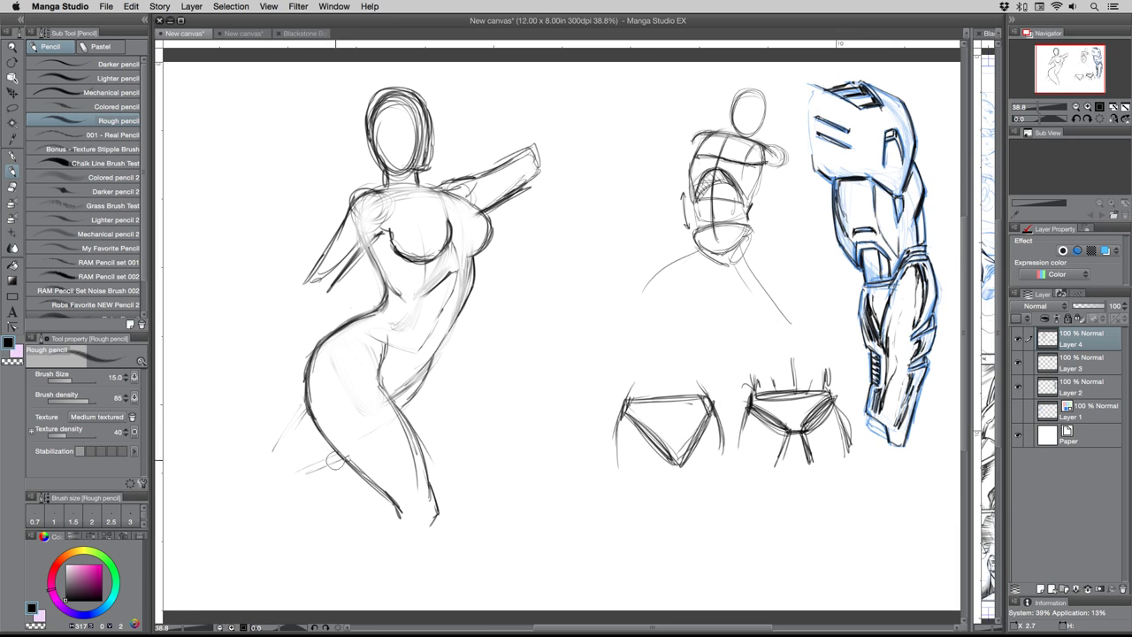
- Redraw the far leg behind the near thigh with firmer upper and lower contour lines
drag(417, 389, 342, 485)
mouse_move(409, 407)
mouse_down()
mouse_move(374, 459)
mouse_move(339, 484)
mouse_up()
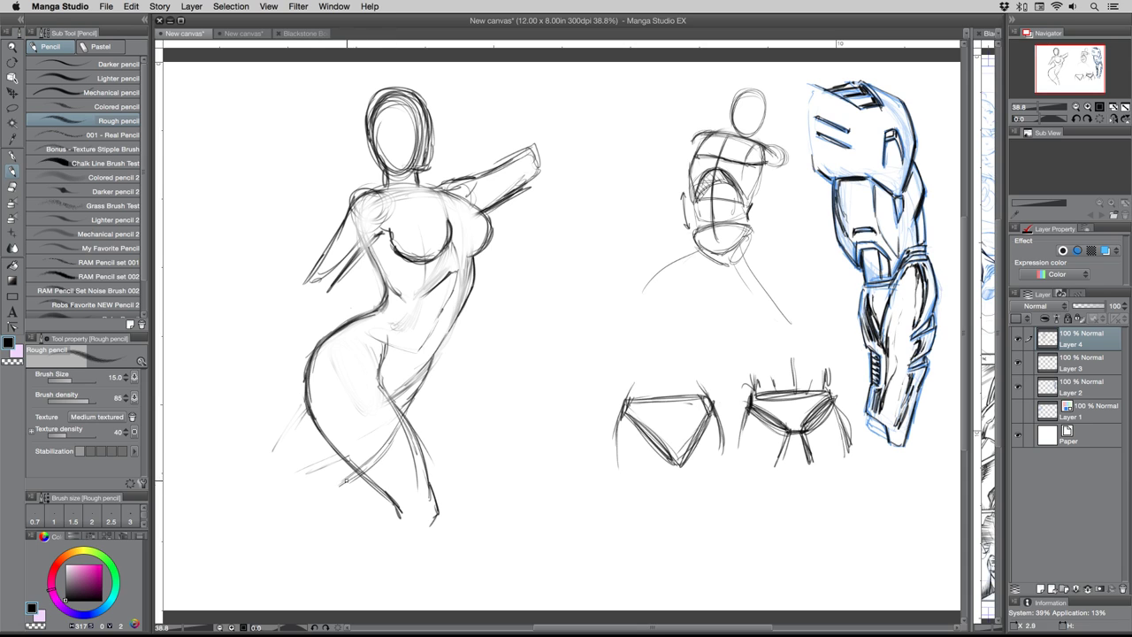
drag(313, 414, 298, 468)
drag(314, 420, 297, 469)
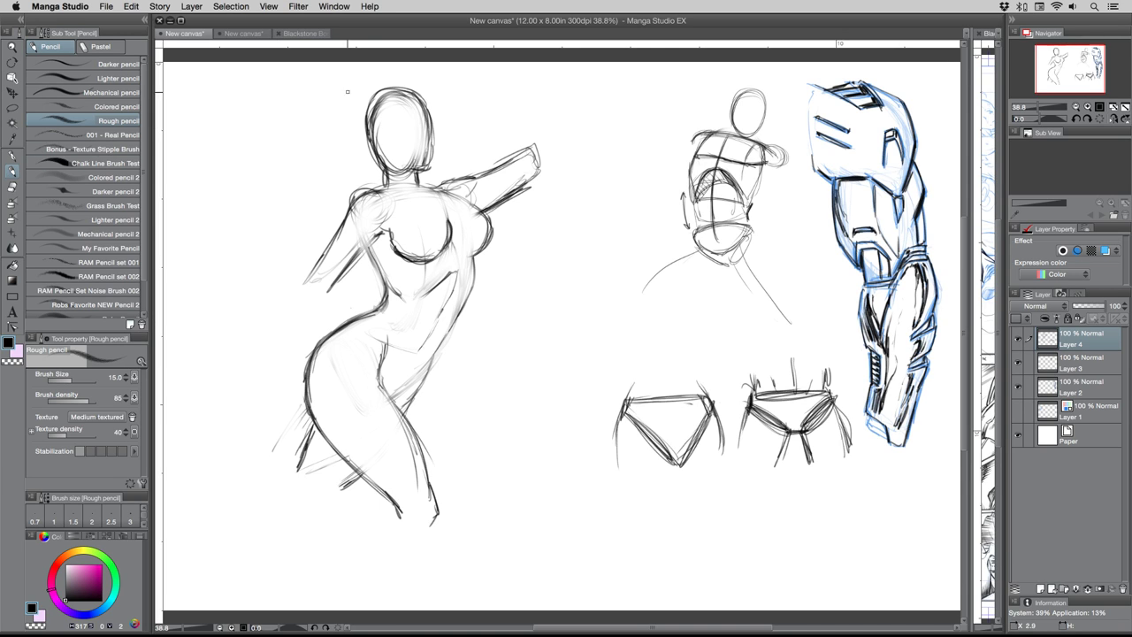
- Refine the head and shoulder line, add the lowered arm's forearm with its hand on the hip, and extend the raised forearm
mouse_move(412, 92)
mouse_down()
mouse_move(431, 115)
mouse_move(433, 172)
mouse_move(394, 161)
mouse_move(430, 167)
mouse_up()
mouse_move(363, 192)
mouse_down()
mouse_move(396, 189)
mouse_move(346, 216)
mouse_move(320, 263)
mouse_move(330, 280)
mouse_move(387, 231)
mouse_move(402, 254)
mouse_move(475, 246)
mouse_move(456, 243)
mouse_move(485, 212)
mouse_move(448, 191)
mouse_up()
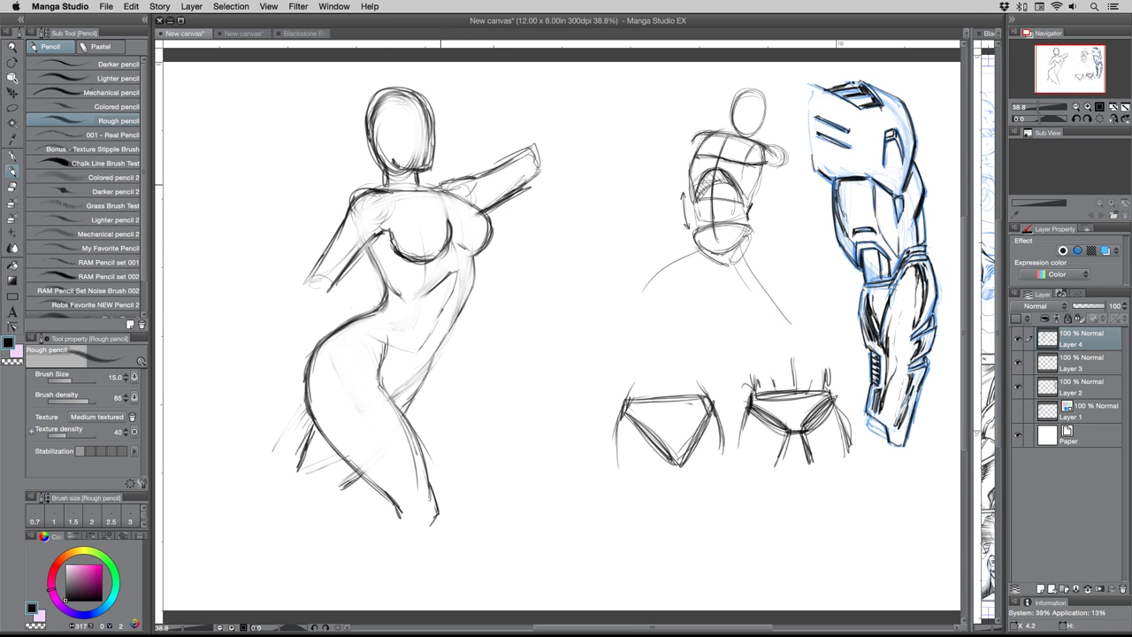
mouse_move(328, 274)
mouse_down()
mouse_move(304, 283)
mouse_move(337, 304)
mouse_move(309, 313)
mouse_move(302, 281)
mouse_move(303, 310)
mouse_move(327, 280)
mouse_move(357, 334)
mouse_move(329, 281)
mouse_move(303, 297)
mouse_move(306, 320)
mouse_move(362, 358)
mouse_move(314, 327)
mouse_move(305, 305)
mouse_move(340, 298)
mouse_move(352, 347)
mouse_move(343, 330)
mouse_move(362, 322)
mouse_move(382, 334)
mouse_move(364, 325)
mouse_move(352, 343)
mouse_up()
mouse_move(529, 156)
mouse_down()
mouse_move(534, 123)
mouse_move(569, 83)
mouse_move(575, 123)
mouse_move(536, 176)
mouse_move(553, 106)
mouse_move(583, 77)
mouse_move(550, 168)
mouse_move(531, 186)
mouse_up()
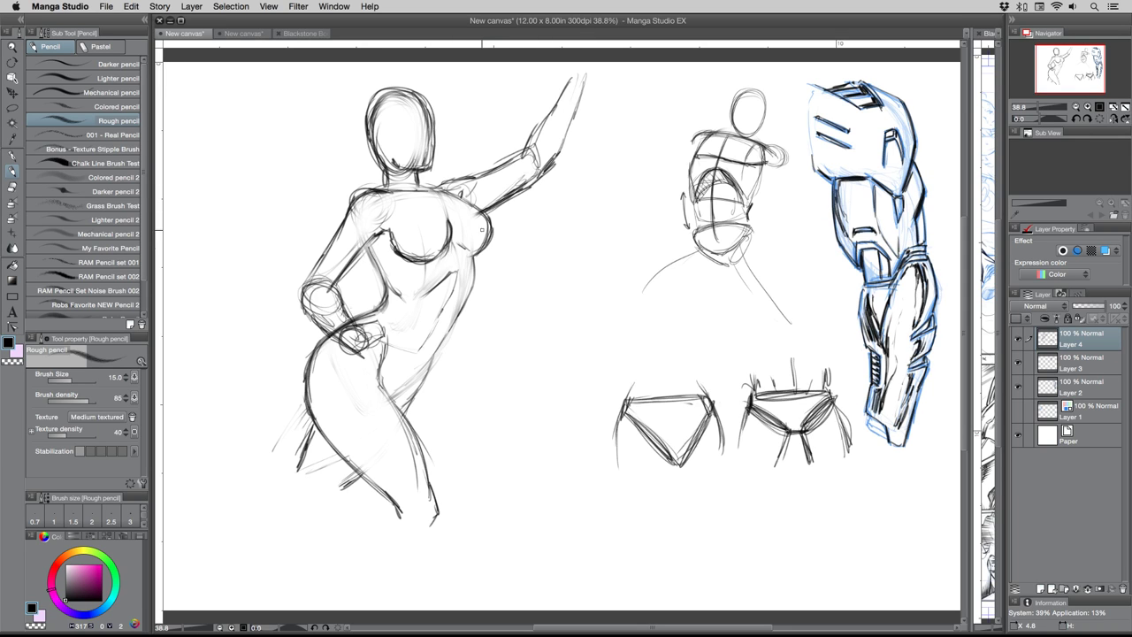
mouse_move(475, 256)
mouse_down()
mouse_move(472, 288)
mouse_move(441, 337)
mouse_up()
- Lasso the whole female figure, scale it to 64%, place it beside the earlier rib cage figure, and deselect
click(11, 107)
mouse_move(309, 152)
mouse_down()
mouse_move(403, 73)
mouse_move(532, 58)
mouse_move(624, 121)
mouse_move(553, 384)
mouse_move(422, 556)
mouse_move(307, 546)
mouse_move(224, 350)
mouse_move(305, 159)
mouse_up()
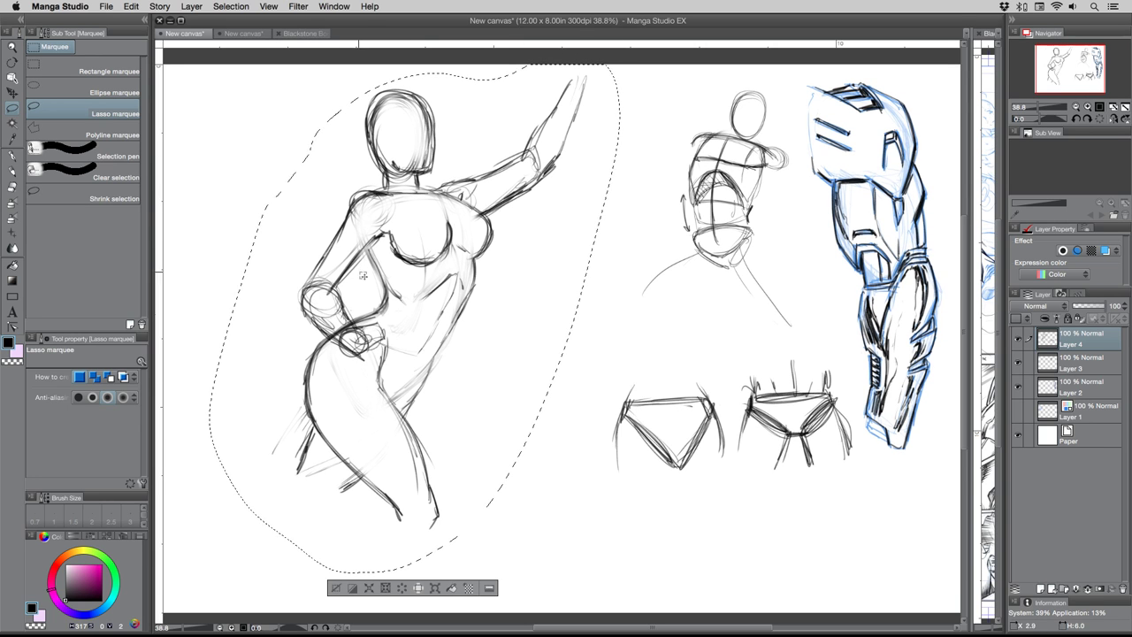
click(430, 587)
drag(205, 62, 328, 212)
drag(446, 329, 514, 205)
drag(395, 87, 417, 123)
drag(536, 216, 550, 175)
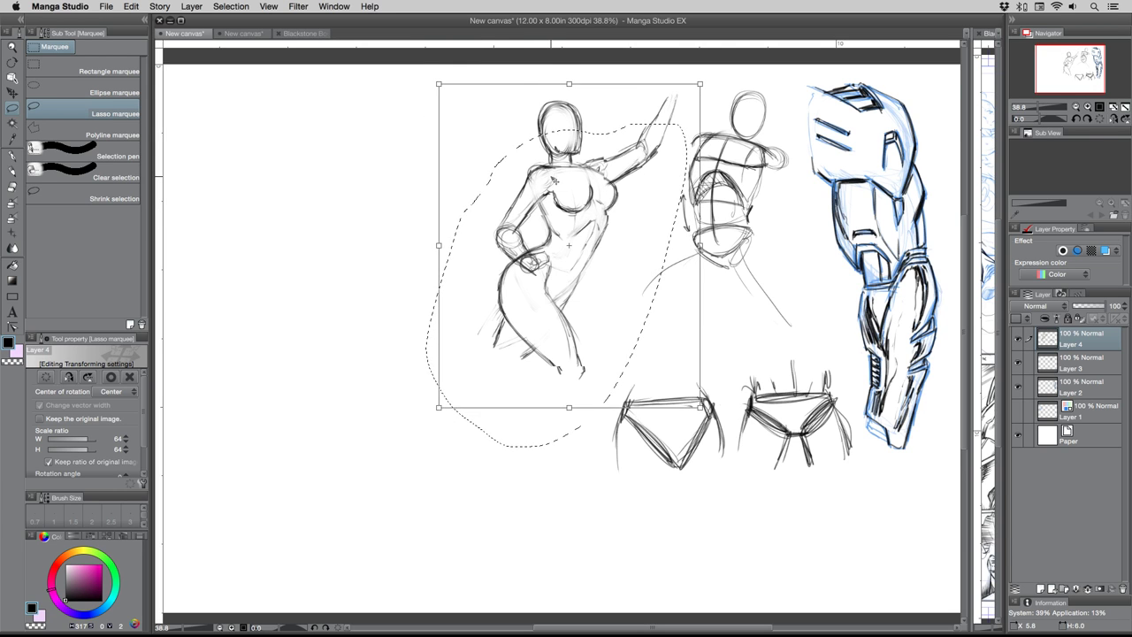
key(Return)
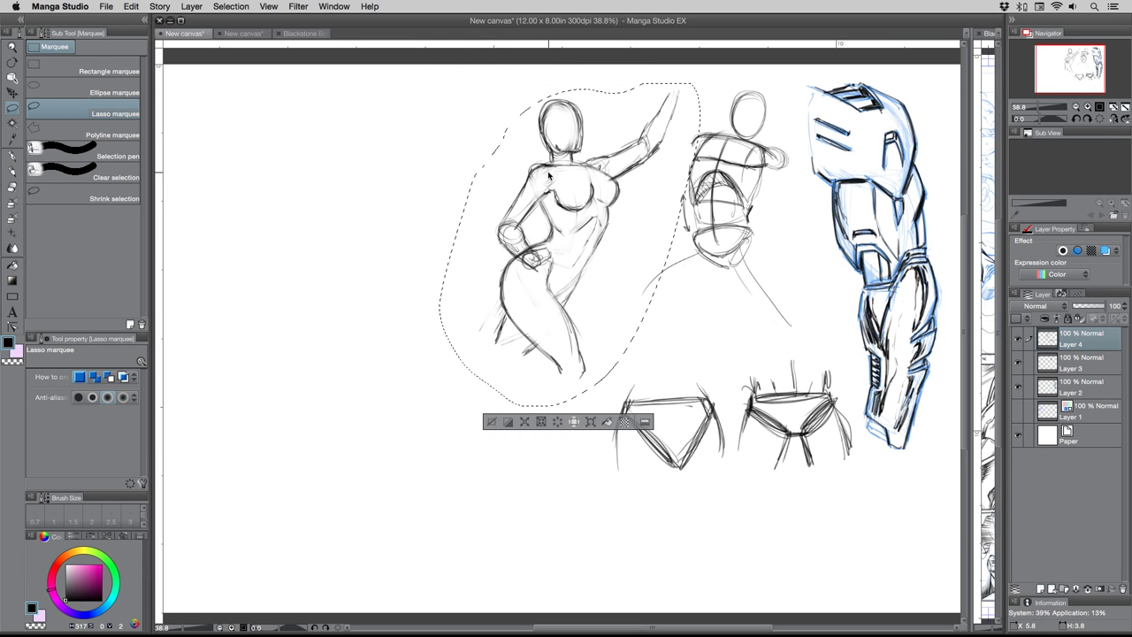
key(super+d)
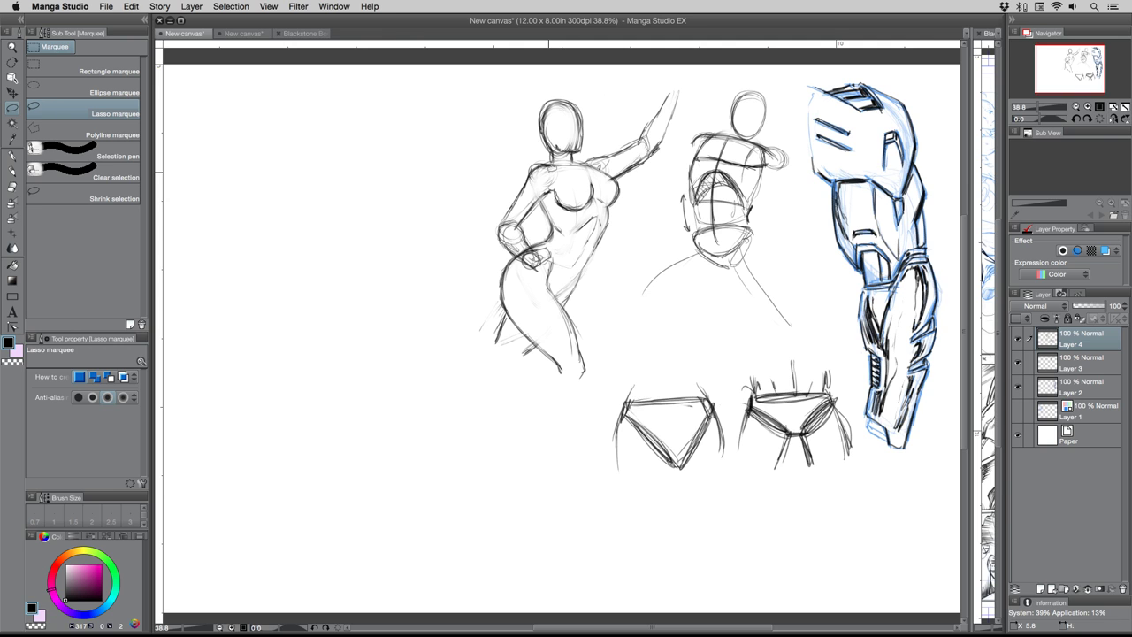
- Widen the Blackstone Book 2 page view, examine the poses of the figures in its panels, and restore the canvas view's width
drag(392, 489, 410, 485)
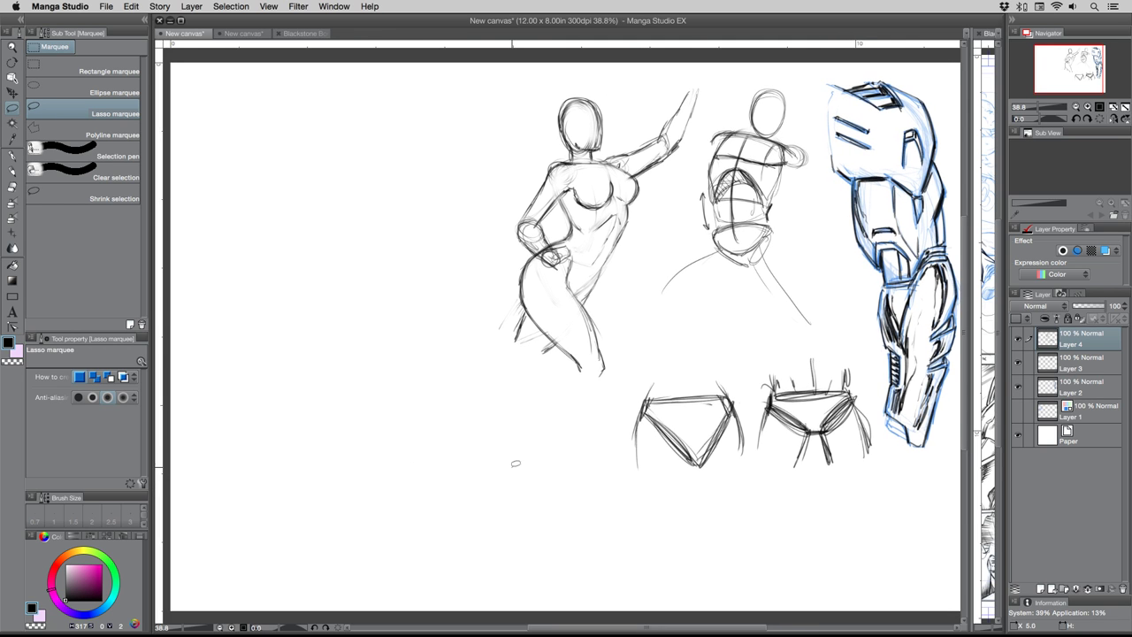
drag(970, 492, 447, 445)
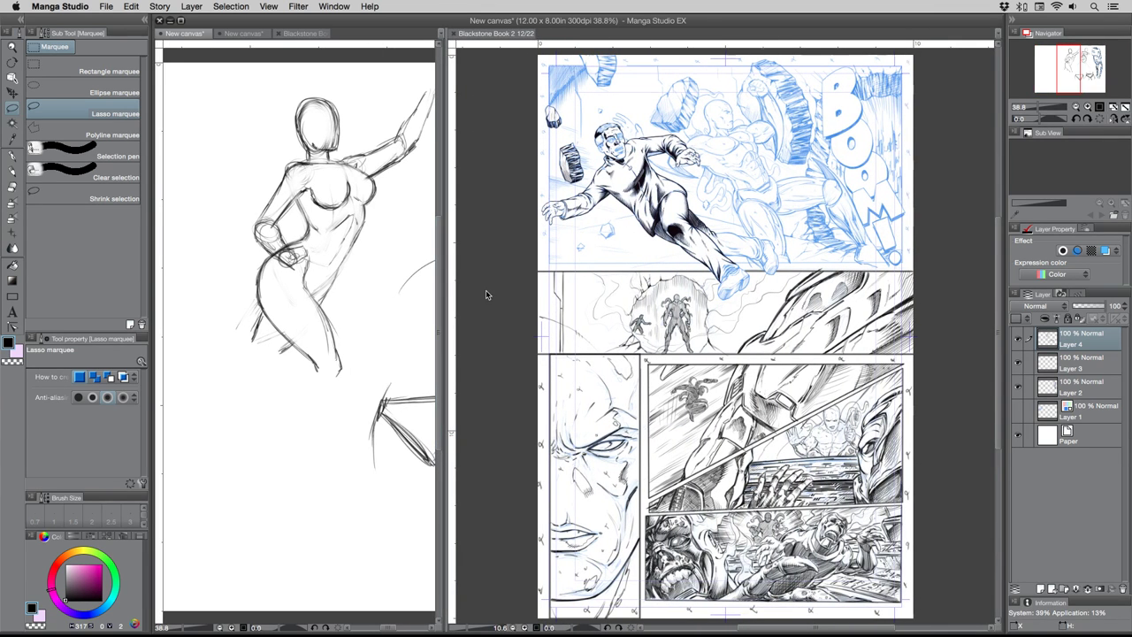
click(12, 47)
click(765, 562)
click(789, 564)
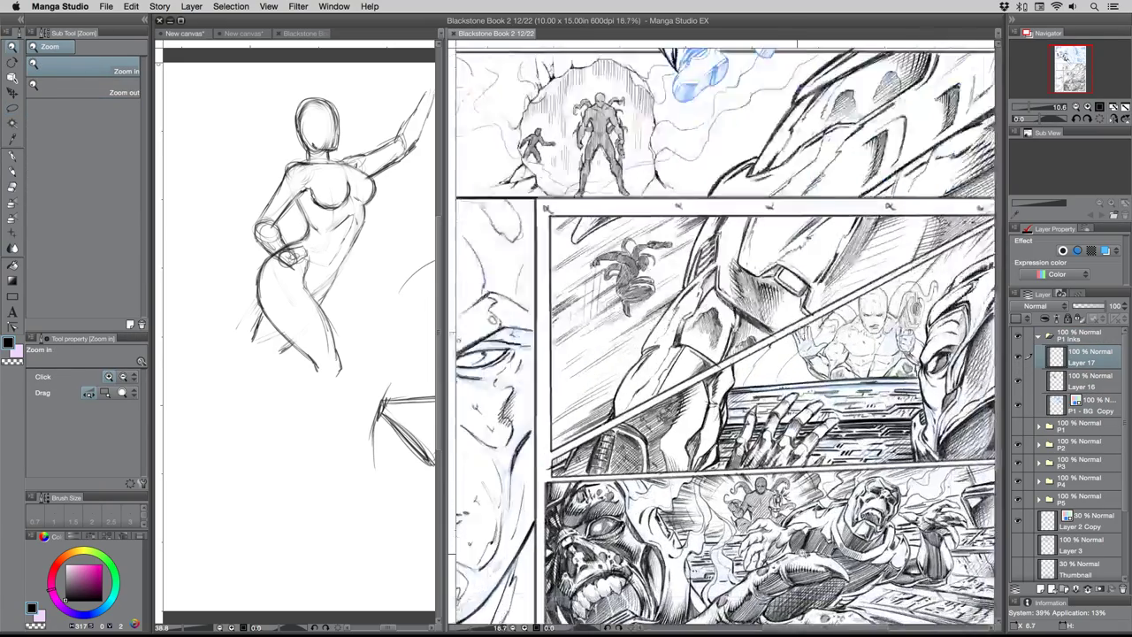
scroll(665, 584, down, 3)
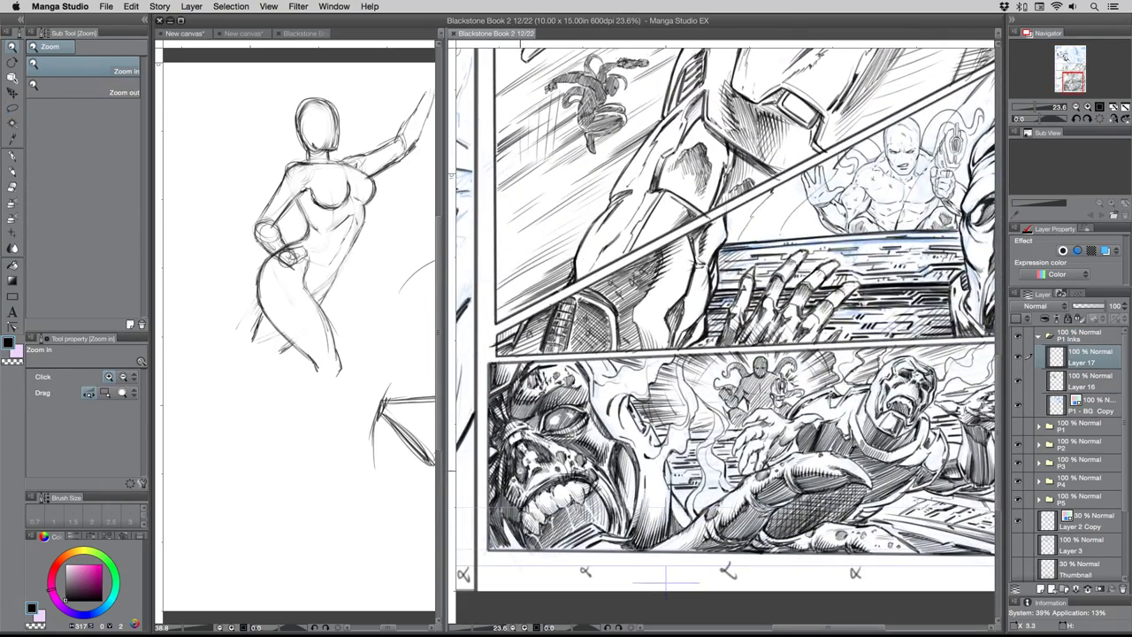
scroll(665, 579, down, 4)
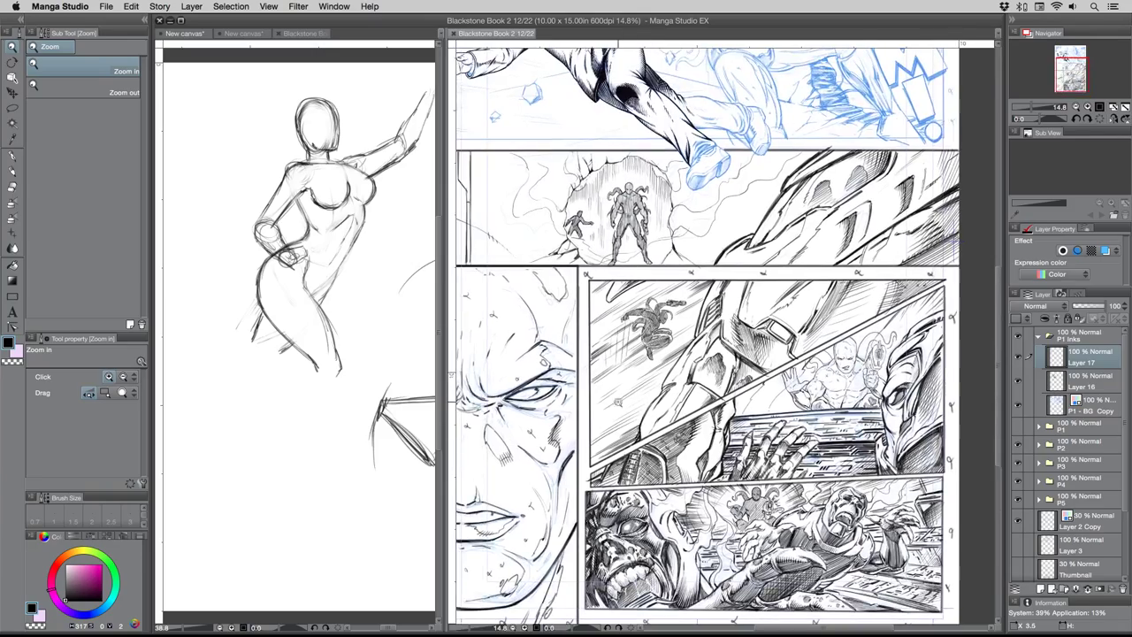
scroll(619, 406, up, 1)
scroll(606, 380, down, 1)
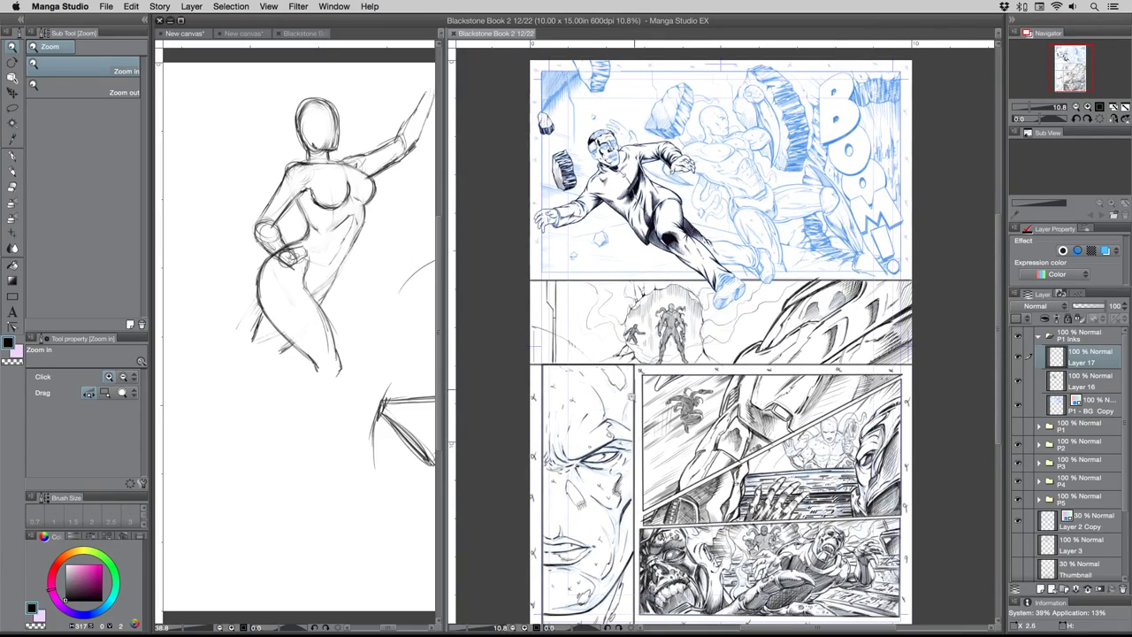
scroll(685, 134, up, 3)
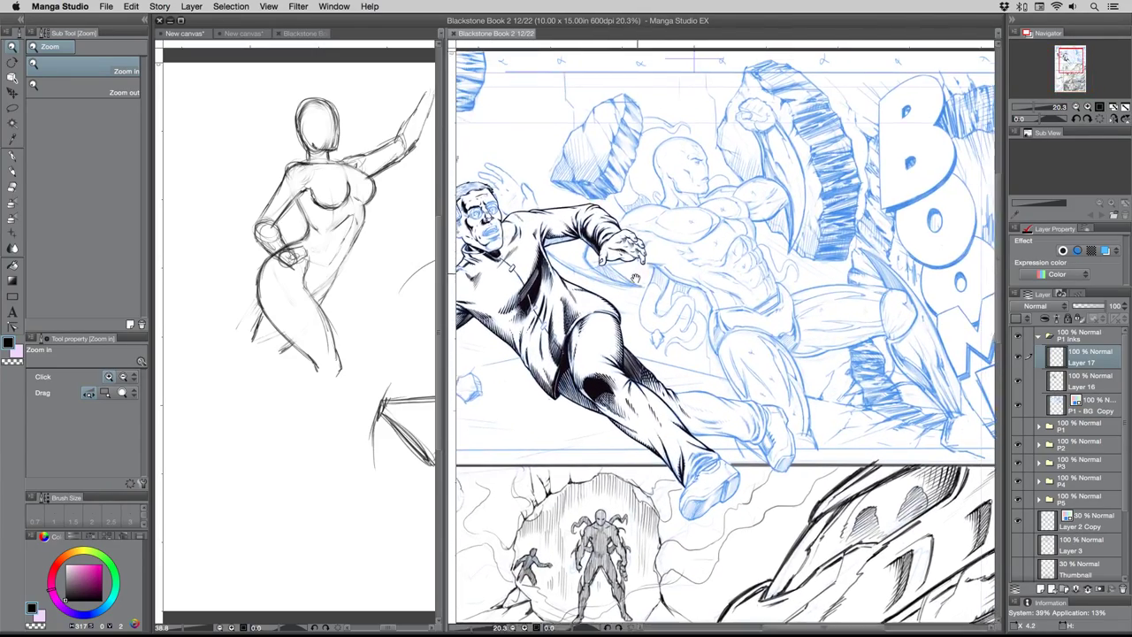
scroll(626, 283, down, 2)
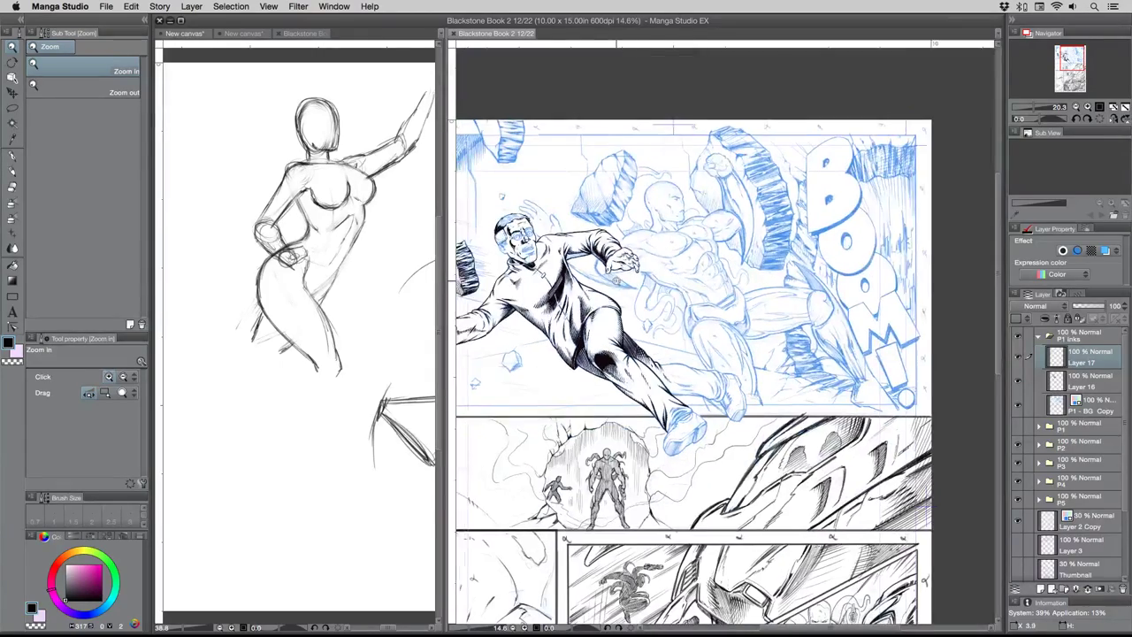
scroll(665, 232, up, 2)
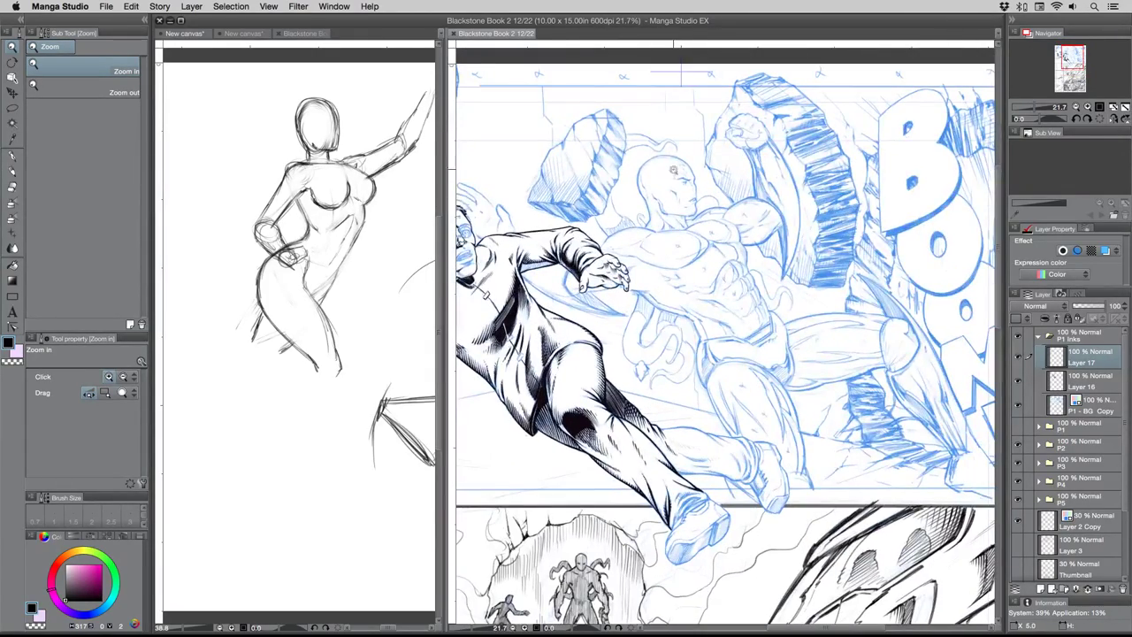
scroll(621, 265, down, 2)
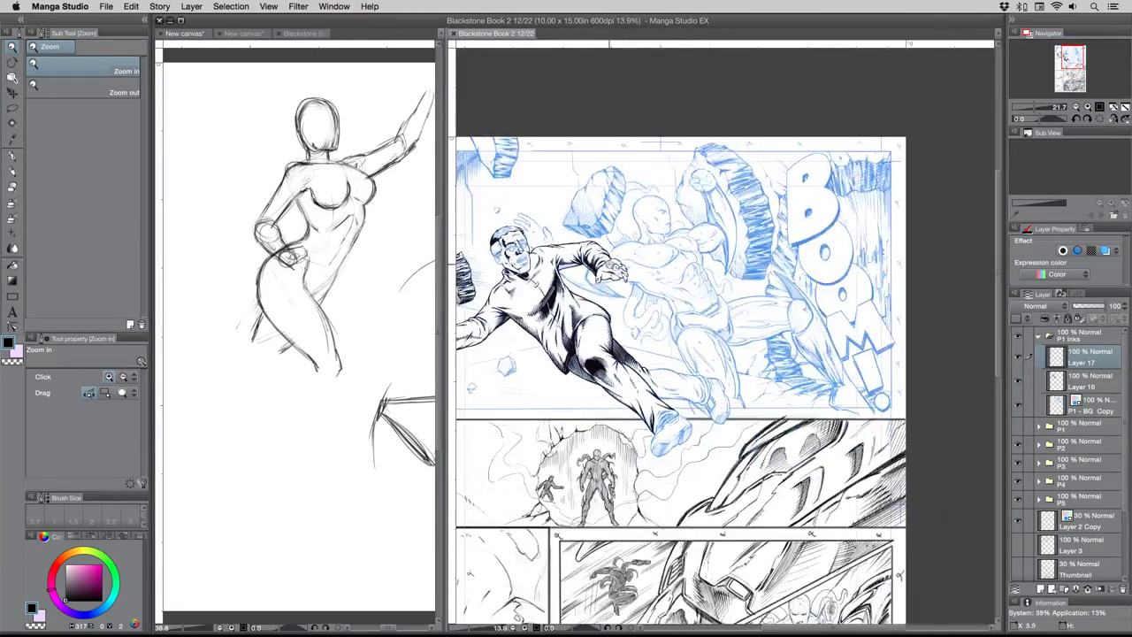
drag(626, 356, 679, 309)
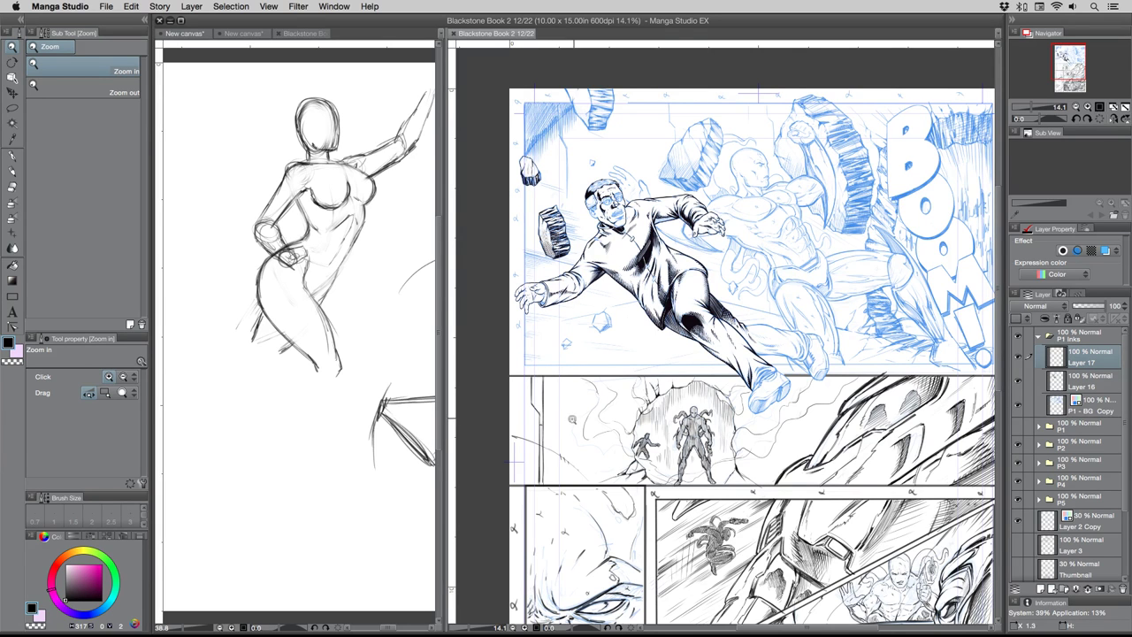
click(386, 379)
drag(446, 414, 972, 404)
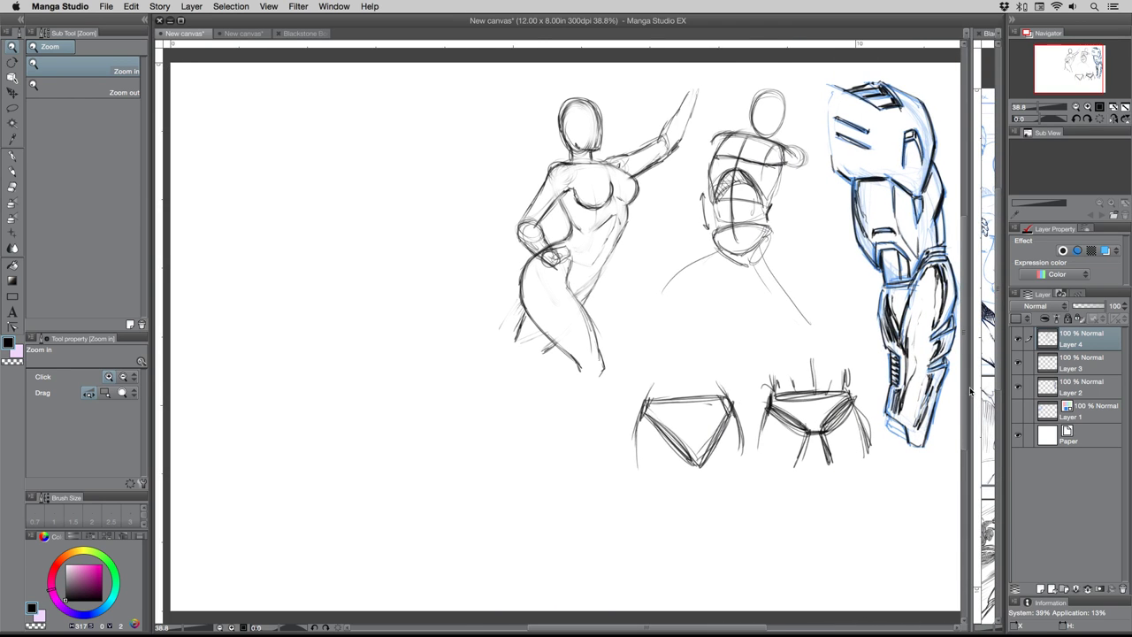
- Add a new layer above the female figure's layer and switch to the Rough pencil
click(535, 387)
alt+click(437, 371)
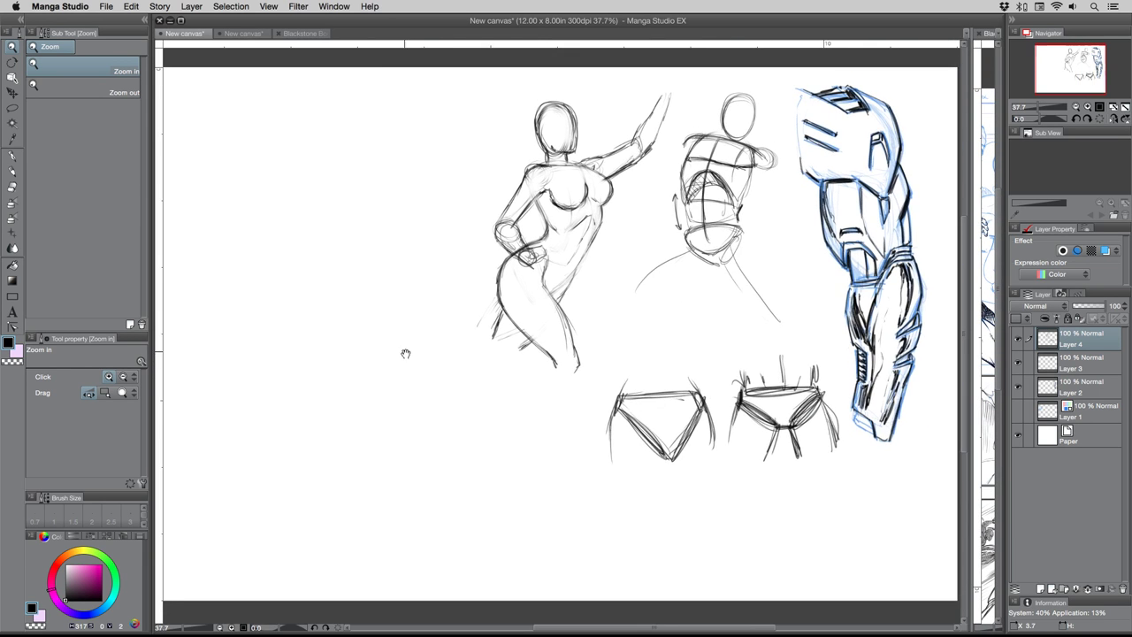
drag(404, 351, 523, 391)
scroll(522, 391, up, 4)
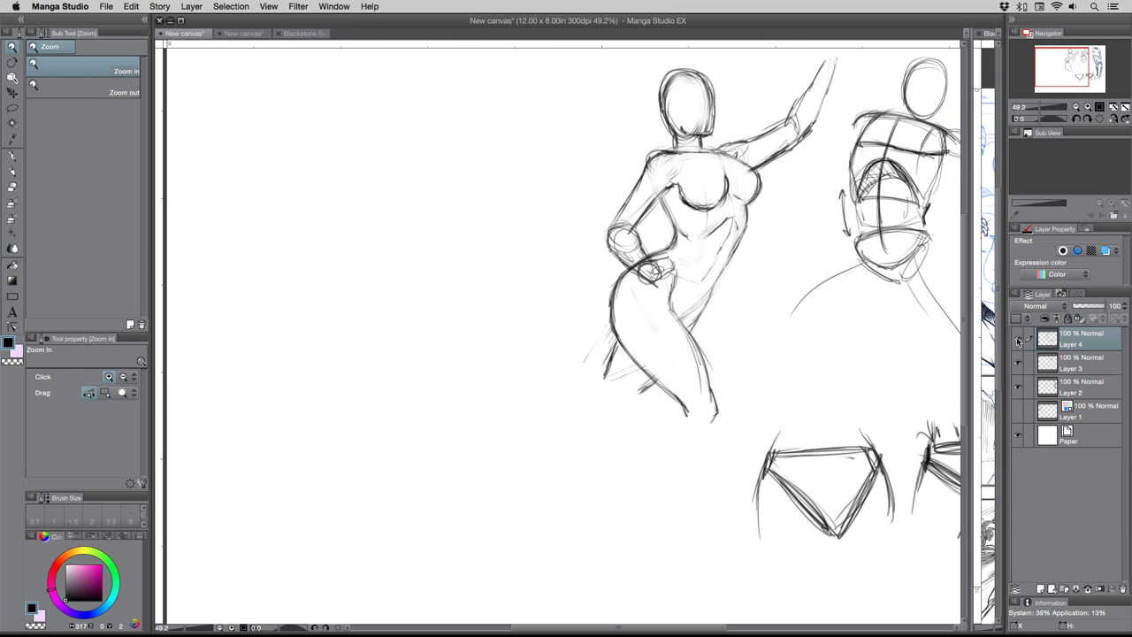
click(1038, 586)
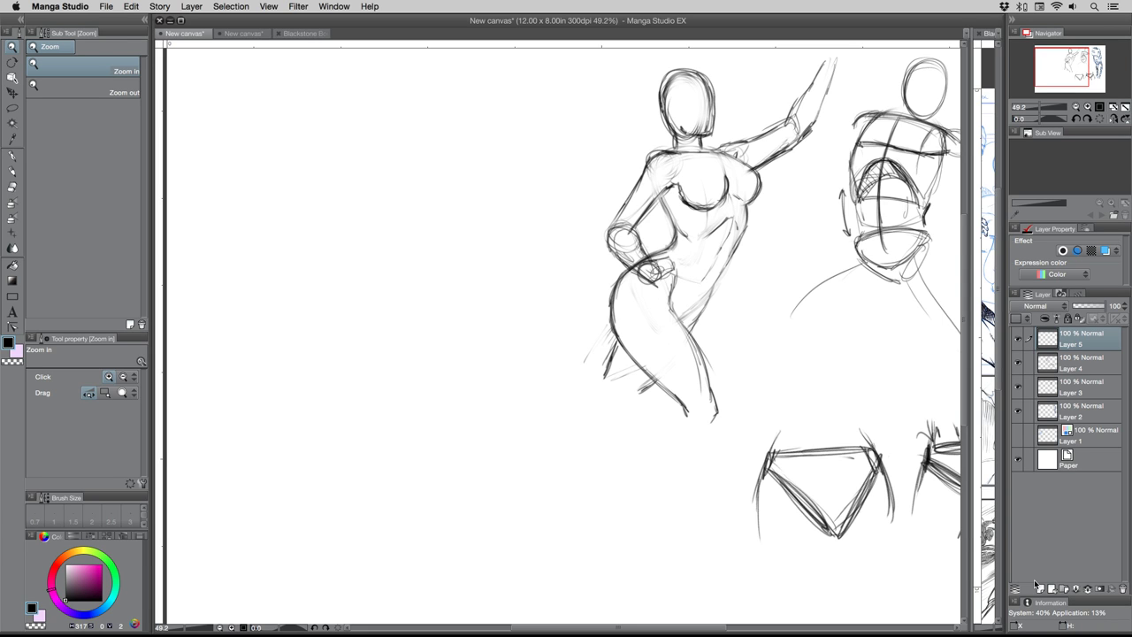
click(13, 171)
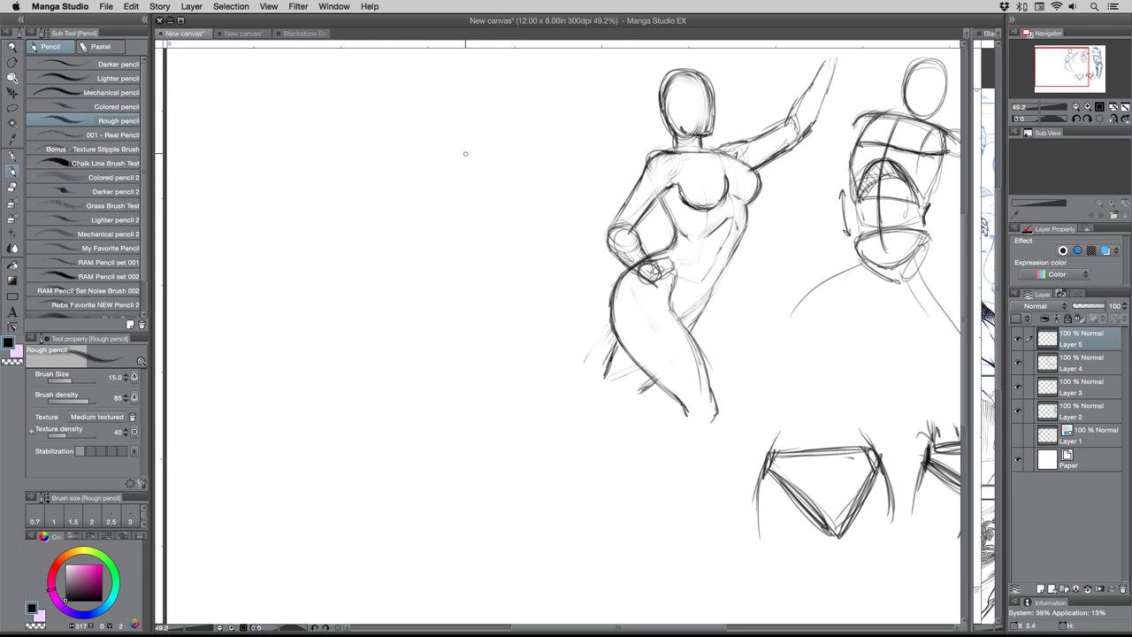
- Sketch a small oval head and a simplified rib cage in the empty area beside the female figure
mouse_move(351, 205)
mouse_down()
mouse_move(380, 213)
mouse_move(358, 188)
mouse_up()
drag(343, 261, 403, 259)
mouse_move(341, 258)
mouse_down()
mouse_move(337, 292)
mouse_move(403, 244)
mouse_move(409, 281)
mouse_up()
mouse_move(352, 305)
mouse_down()
mouse_move(380, 273)
mouse_move(403, 302)
mouse_move(354, 293)
mouse_move(409, 300)
mouse_up()
drag(407, 247, 411, 279)
mouse_move(347, 257)
mouse_down()
mouse_move(377, 244)
mouse_move(343, 297)
mouse_up()
- Add a small triangular pelvis below the rib cage and join head, rib cage and pelvis with a curved spine line
mouse_move(354, 336)
mouse_down()
mouse_move(399, 333)
mouse_move(350, 339)
mouse_up()
drag(344, 332, 378, 374)
mouse_move(404, 334)
mouse_down()
mouse_move(379, 371)
mouse_move(404, 345)
mouse_up()
drag(360, 232, 375, 337)
drag(375, 337, 365, 271)
drag(359, 232, 374, 331)
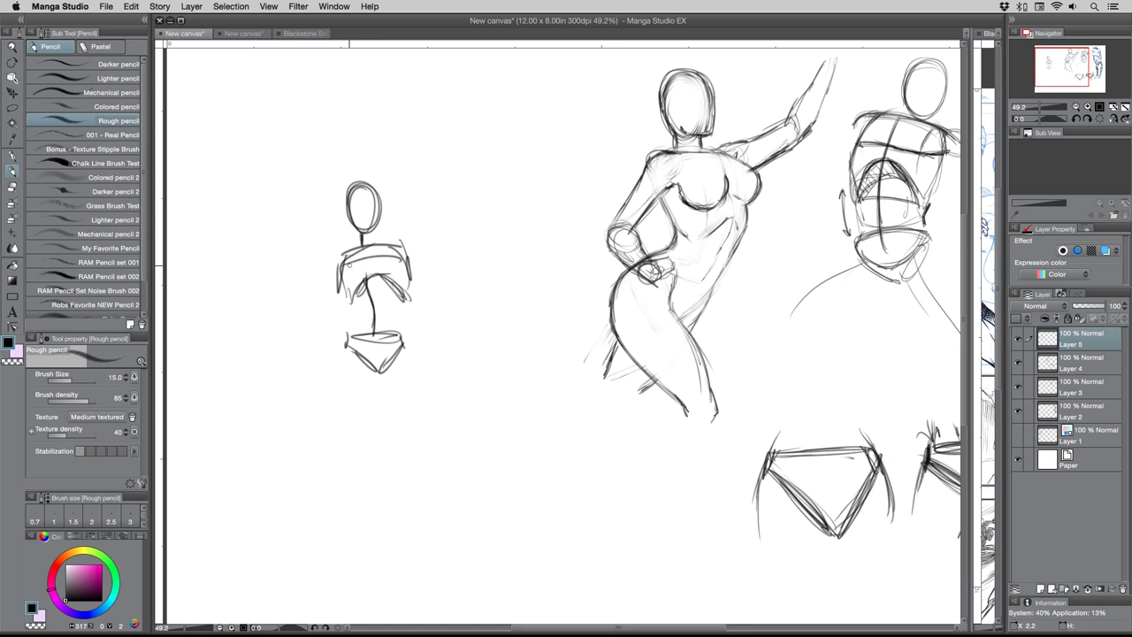
- Strengthen the small figure's rib cage and pelvis outlines and add face guidelines inside the head
mouse_move(340, 258)
mouse_down()
mouse_move(404, 256)
mouse_move(395, 289)
mouse_move(344, 261)
mouse_move(348, 309)
mouse_up()
mouse_move(352, 276)
mouse_down()
mouse_move(351, 306)
mouse_move(401, 302)
mouse_move(363, 345)
mouse_move(396, 333)
mouse_up()
mouse_move(402, 333)
mouse_down()
mouse_move(352, 335)
mouse_move(378, 372)
mouse_up()
mouse_move(355, 329)
mouse_down()
mouse_move(409, 346)
mouse_move(357, 336)
mouse_move(398, 361)
mouse_up()
drag(399, 345, 386, 369)
mouse_move(363, 196)
mouse_down()
mouse_move(352, 212)
mouse_move(377, 226)
mouse_move(352, 205)
mouse_move(363, 226)
mouse_move(403, 247)
mouse_up()
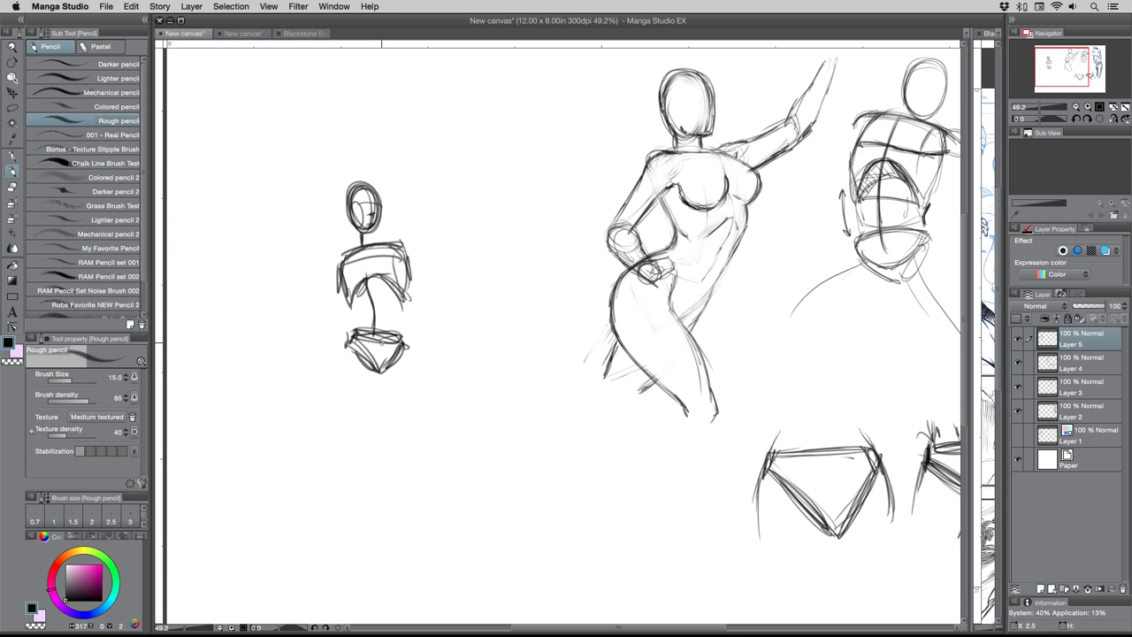
- Reinforce the rib cage lines and label the head, rib cage and pelvis with circled numbers 1, 2 and 3
drag(343, 263, 361, 250)
drag(360, 295, 390, 292)
drag(400, 184, 403, 190)
mouse_move(422, 253)
mouse_down()
mouse_move(430, 262)
mouse_move(426, 249)
mouse_up()
mouse_move(420, 339)
mouse_down()
mouse_move(421, 354)
mouse_move(418, 336)
mouse_up()
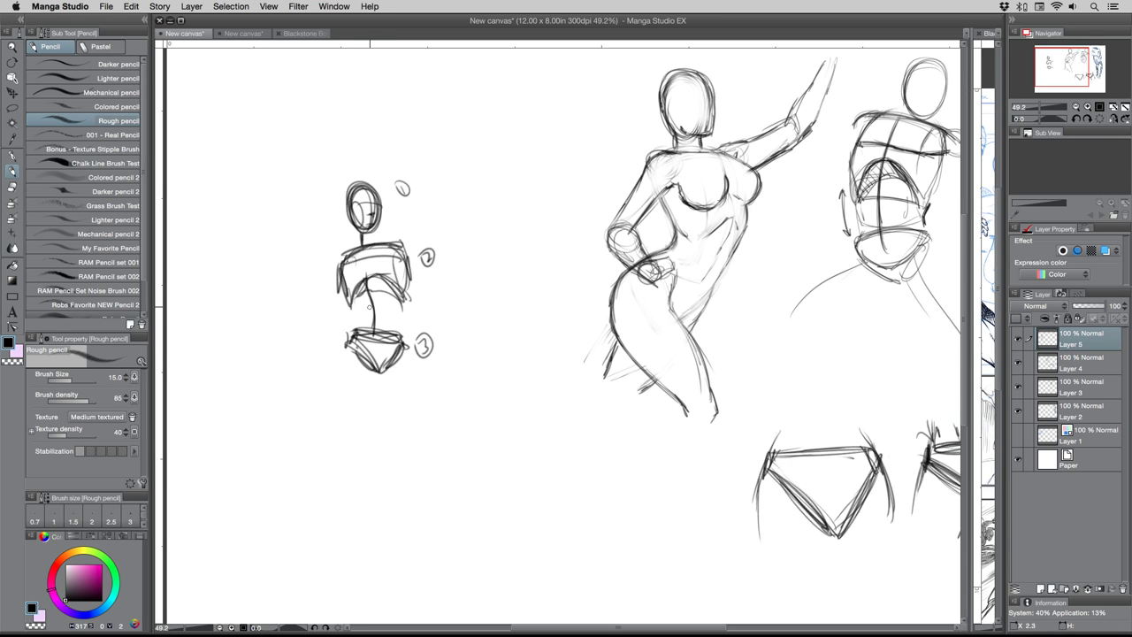
- Try out simple arm and leg lines extending from the small figure's shoulders and pelvis
mouse_move(370, 309)
mouse_down()
mouse_move(372, 329)
mouse_move(405, 341)
mouse_move(347, 340)
mouse_move(374, 371)
mouse_up()
drag(354, 358, 409, 442)
mouse_move(398, 355)
mouse_down()
mouse_move(342, 429)
mouse_move(412, 451)
mouse_move(375, 498)
mouse_up()
drag(345, 261, 347, 274)
mouse_move(394, 240)
mouse_down()
mouse_move(409, 247)
mouse_move(437, 192)
mouse_move(428, 207)
mouse_up()
drag(345, 258, 321, 333)
drag(341, 287, 317, 343)
drag(304, 293, 318, 330)
drag(304, 283, 310, 304)
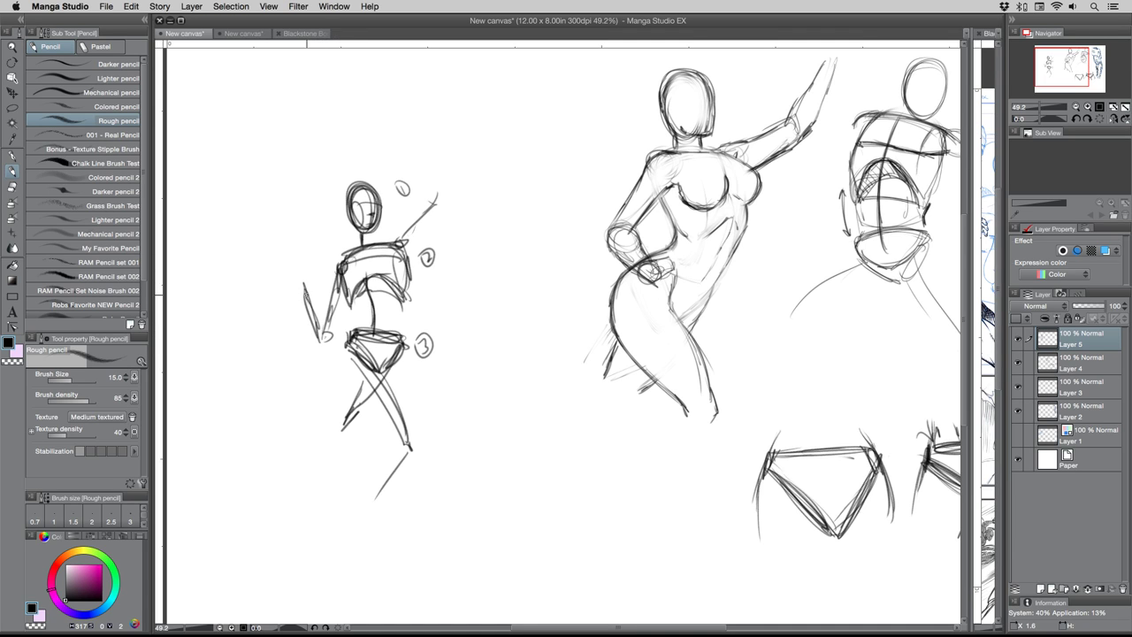
- Undo the small figure's arm and leg lines
key(super+z)
key(super+z)
key(super+z)
key(super+z)
key(super+z)
key(super+z)
key(super+z)
key(super+z)
key(super+z)
key(super+z)
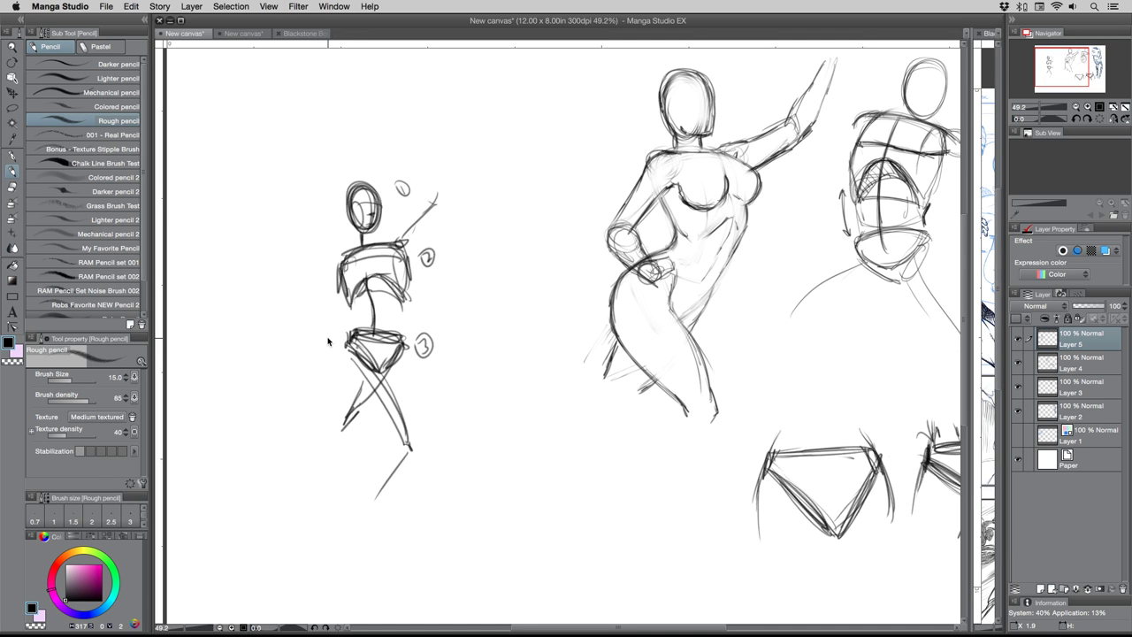
key(super+z)
key(super+z)
key(super+z)
key(super+z)
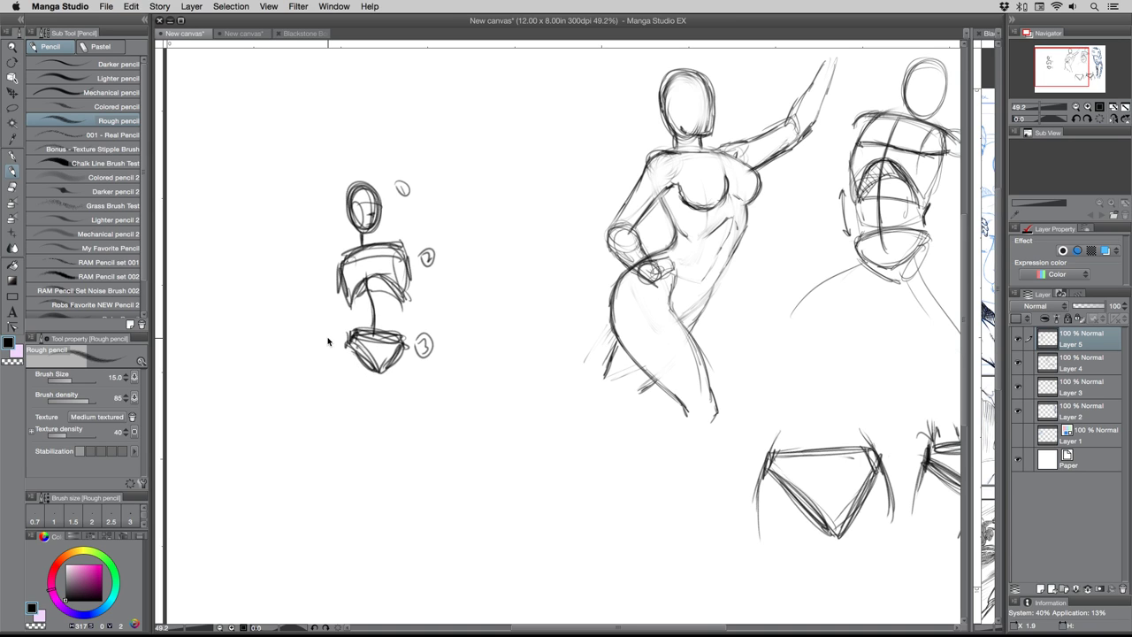
key(super+z)
key(super+z)
key(super+z)
key(super+z)
key(super+y)
key(super+y)
- Lasso the small numbered figure, move it up beside the large posed figure, and clear the selection
click(12, 107)
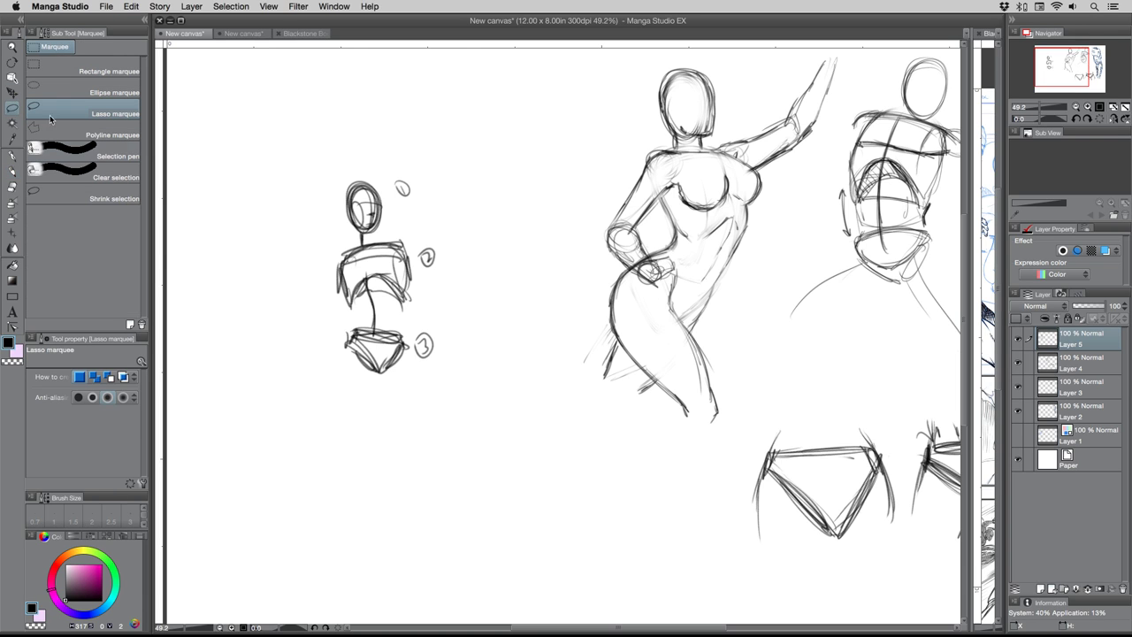
mouse_move(306, 248)
mouse_down()
mouse_move(475, 222)
mouse_move(292, 255)
mouse_up()
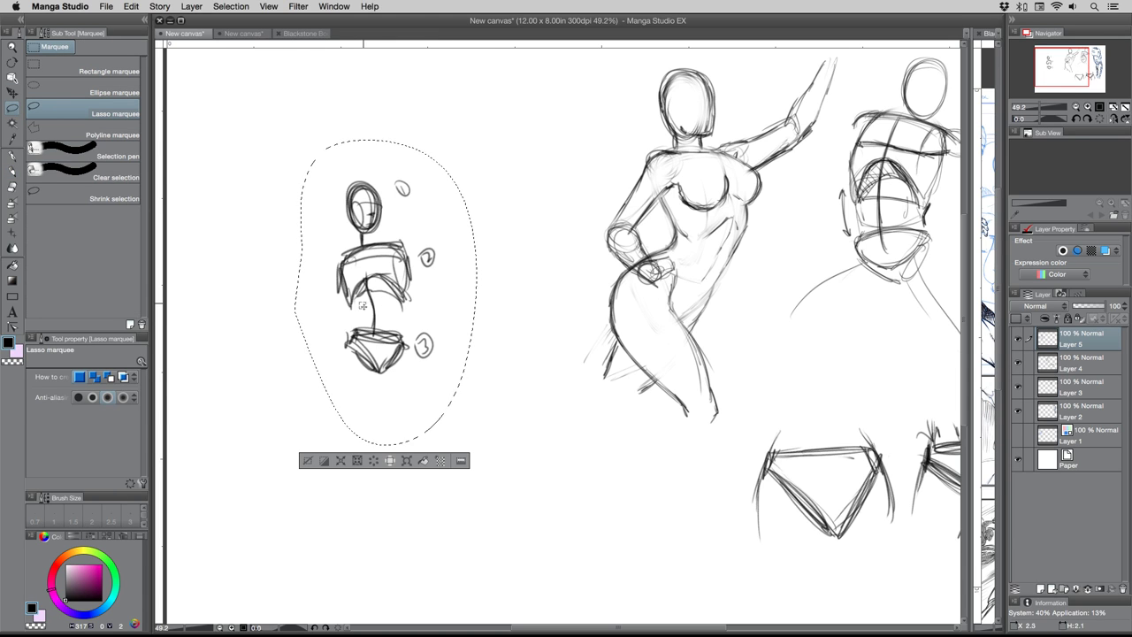
click(406, 460)
drag(351, 285, 491, 193)
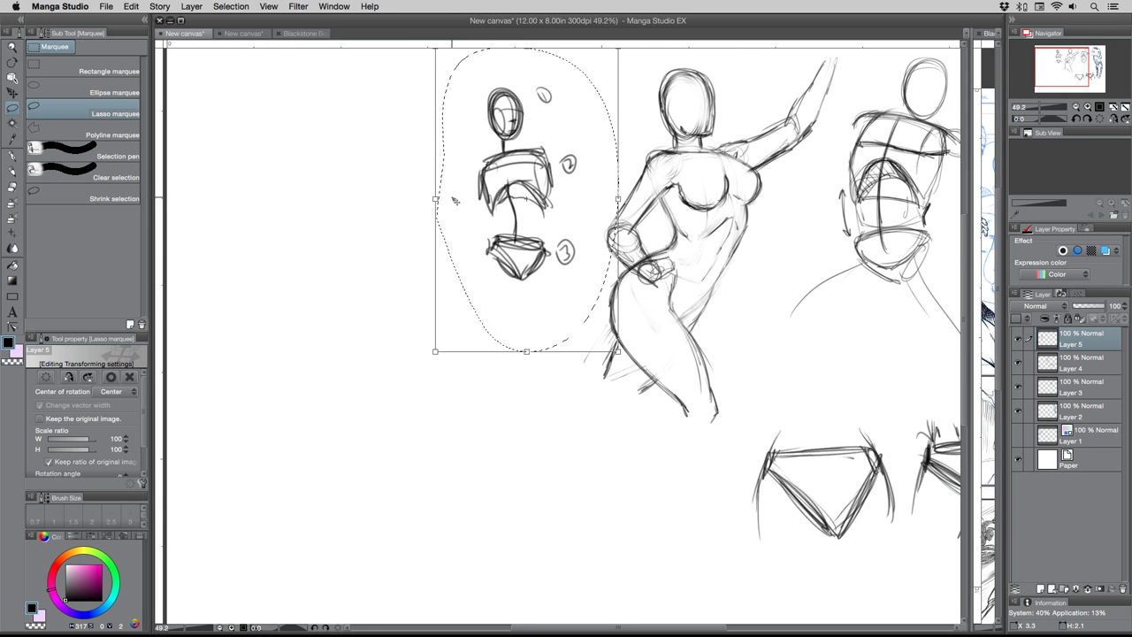
key(Return)
key(super+d)
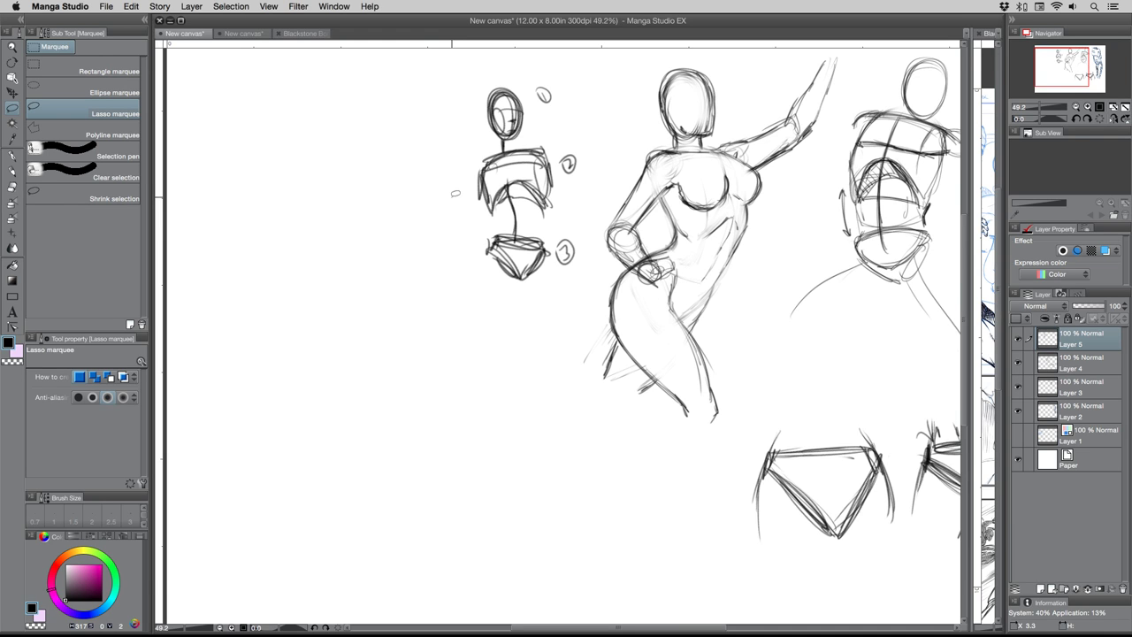
- Sketch a boxy palm with a tapered lower block in the empty canvas area below the small figure, using the rough pencil
key(/)
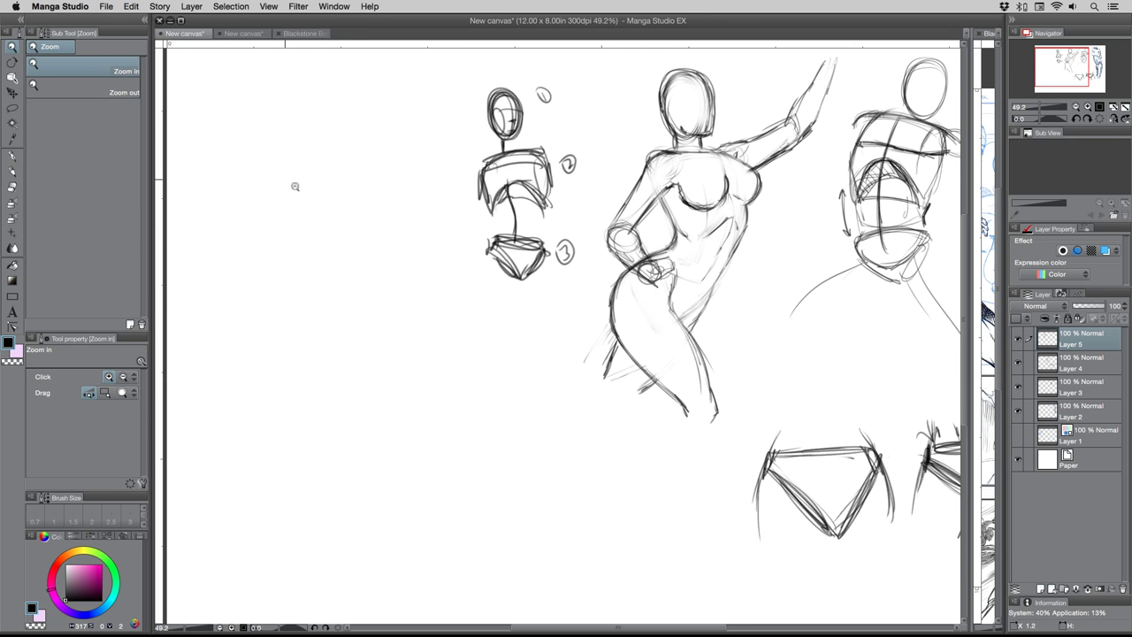
alt+click(336, 232)
alt+click(349, 338)
scroll(392, 349, up, 4)
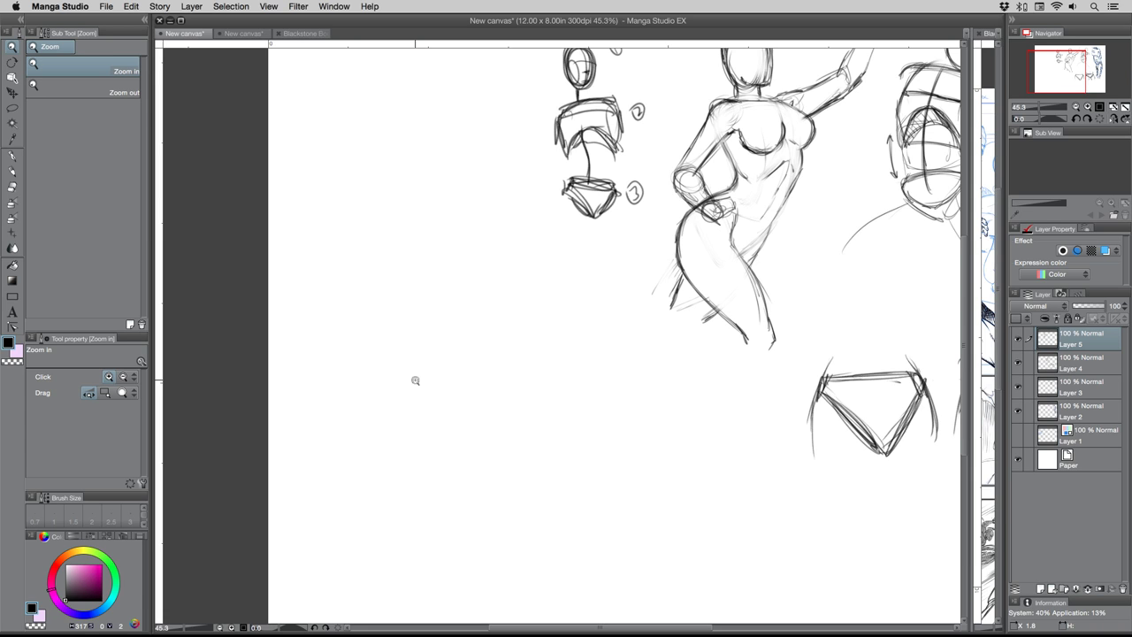
click(12, 172)
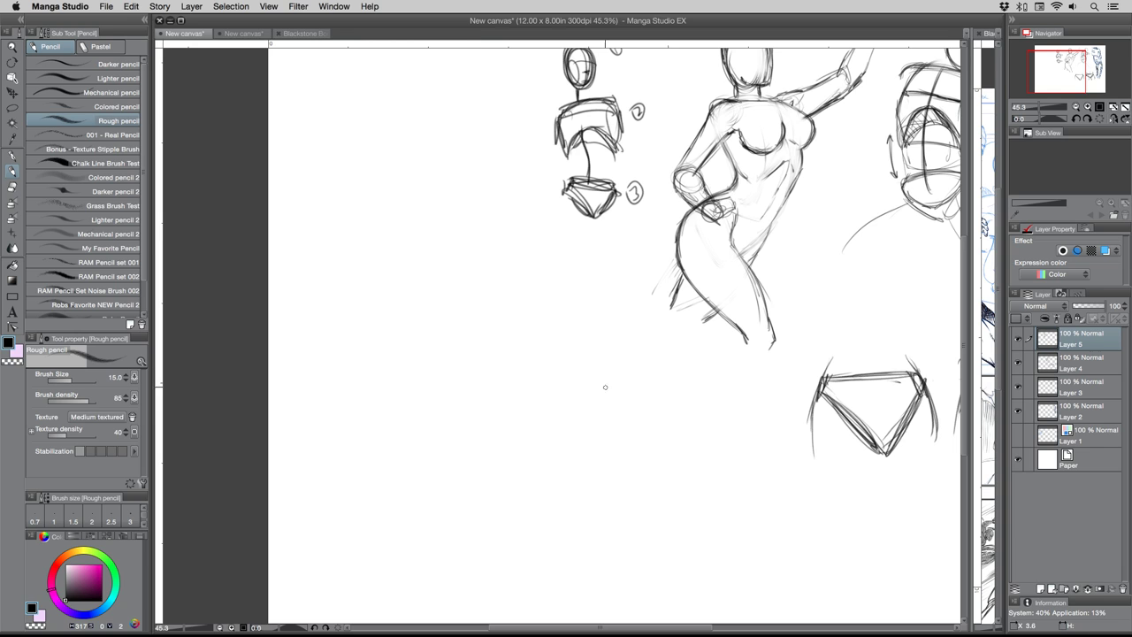
mouse_move(426, 366)
mouse_down()
mouse_move(412, 422)
mouse_move(427, 367)
mouse_move(483, 365)
mouse_move(526, 433)
mouse_up()
mouse_move(537, 382)
mouse_down()
mouse_move(527, 429)
mouse_move(481, 436)
mouse_move(540, 436)
mouse_up()
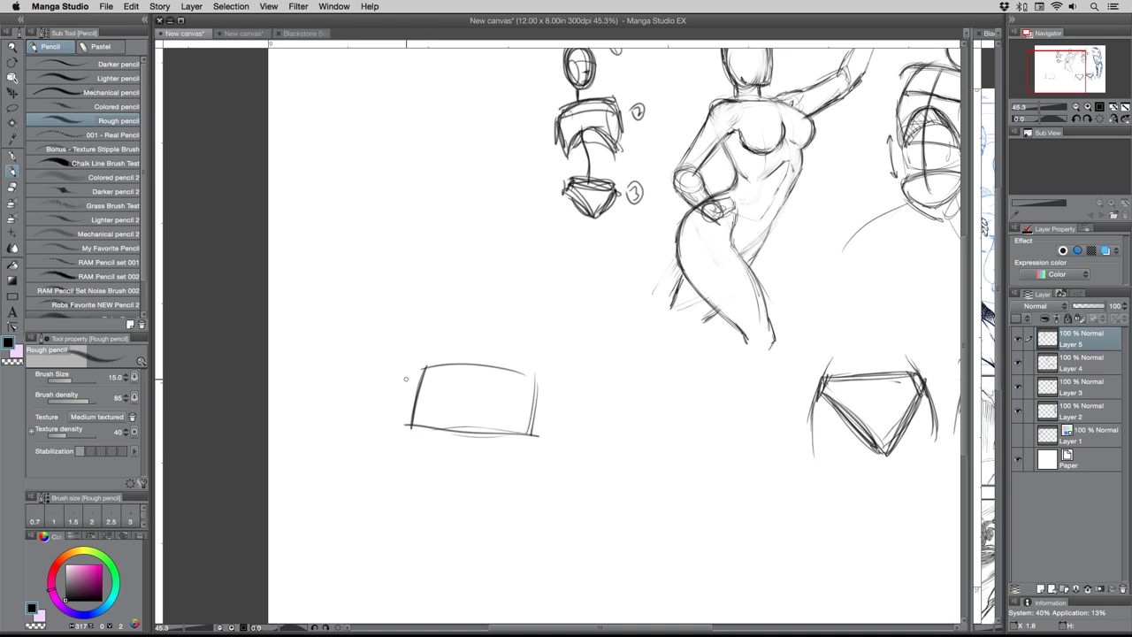
drag(426, 358, 417, 428)
mouse_move(423, 362)
mouse_down()
mouse_move(496, 367)
mouse_move(544, 399)
mouse_move(535, 431)
mouse_move(426, 418)
mouse_move(427, 464)
mouse_move(516, 472)
mouse_move(539, 436)
mouse_up()
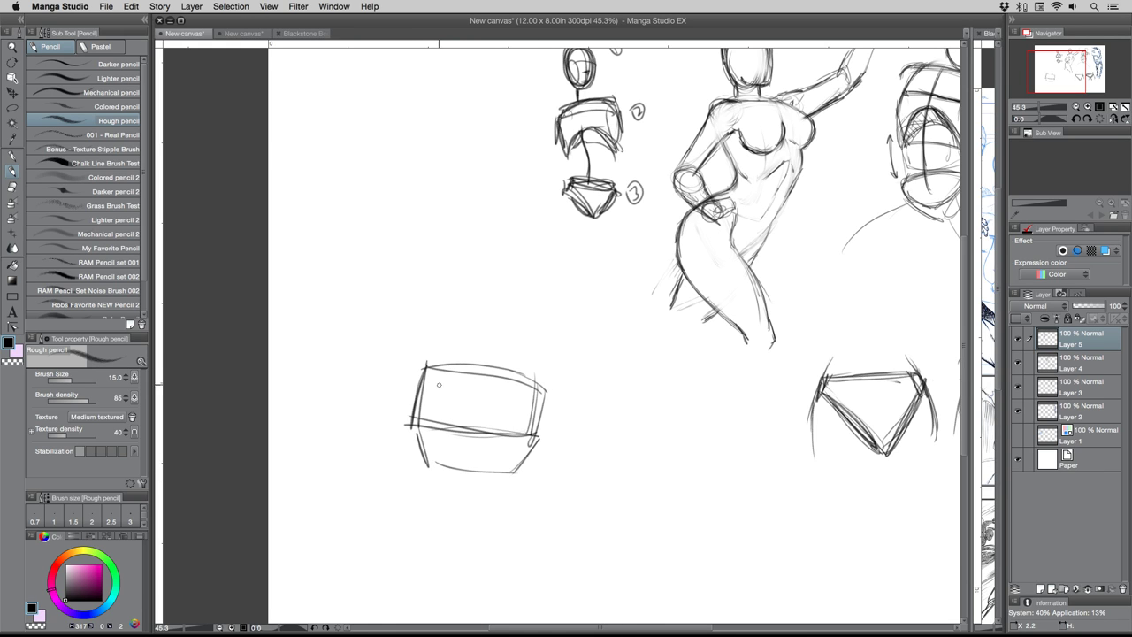
- Draw a curved knuckle line across the palm block and place four knuckle circles along it
mouse_move(432, 392)
mouse_down()
mouse_move(468, 377)
mouse_move(524, 400)
mouse_up()
drag(422, 382, 559, 414)
drag(417, 384, 555, 415)
mouse_move(421, 389)
mouse_down()
mouse_move(548, 415)
mouse_move(522, 414)
mouse_move(541, 421)
mouse_move(536, 407)
mouse_move(528, 423)
mouse_up()
drag(438, 382, 432, 407)
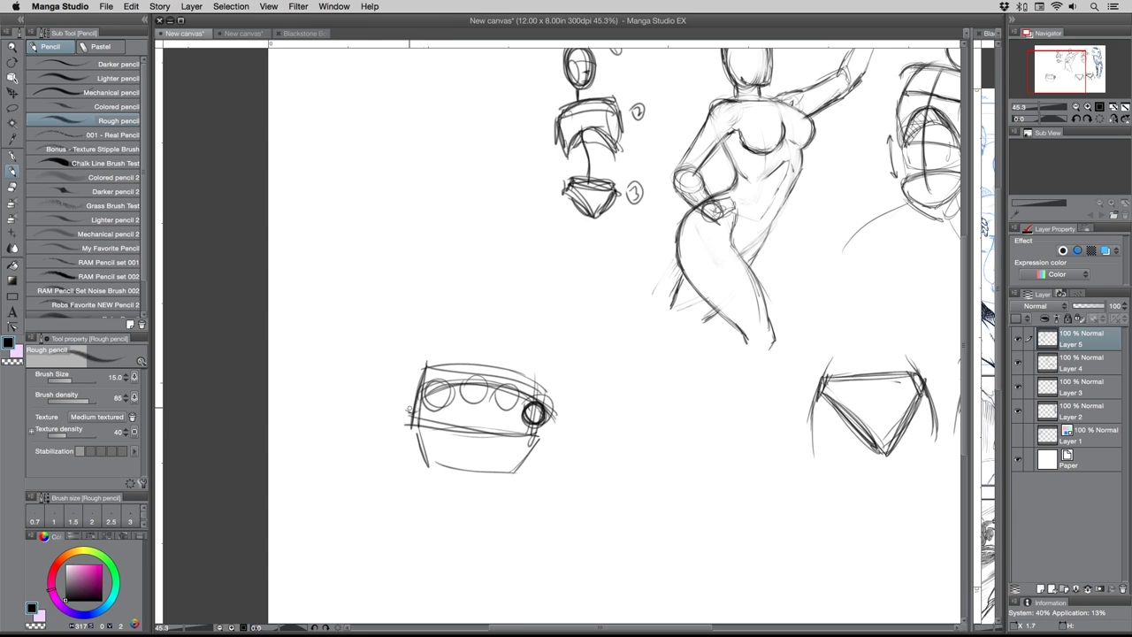
- Sketch the thumb's base and joint shapes extending from the side of the palm block
mouse_move(406, 418)
mouse_down()
mouse_move(380, 439)
mouse_move(385, 429)
mouse_move(382, 440)
mouse_move(428, 461)
mouse_move(434, 422)
mouse_move(462, 443)
mouse_move(466, 467)
mouse_move(422, 467)
mouse_move(394, 449)
mouse_move(421, 414)
mouse_move(407, 433)
mouse_move(411, 414)
mouse_move(376, 378)
mouse_move(381, 415)
mouse_up()
mouse_move(373, 371)
mouse_down()
mouse_move(375, 410)
mouse_move(403, 410)
mouse_up()
drag(393, 406, 411, 413)
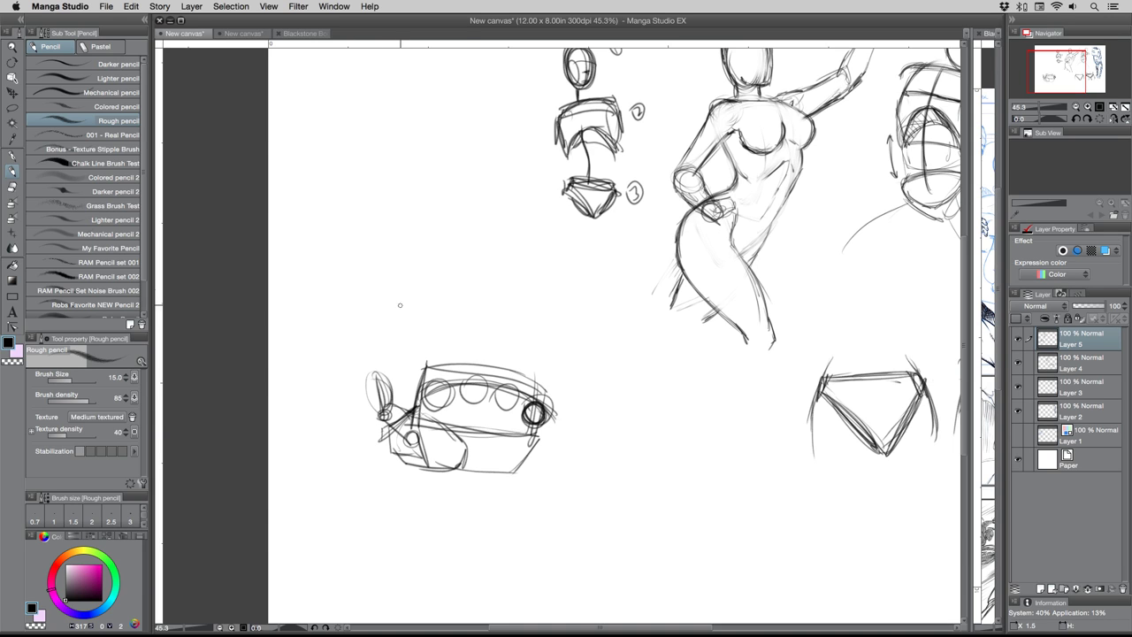
- Draw and darken curved gesture lines for the four fingers radiating from the knuckle circles
mouse_move(376, 406)
mouse_down()
mouse_move(369, 421)
mouse_move(470, 352)
mouse_move(533, 339)
mouse_up()
mouse_move(431, 364)
mouse_down()
mouse_move(580, 386)
mouse_move(577, 448)
mouse_up()
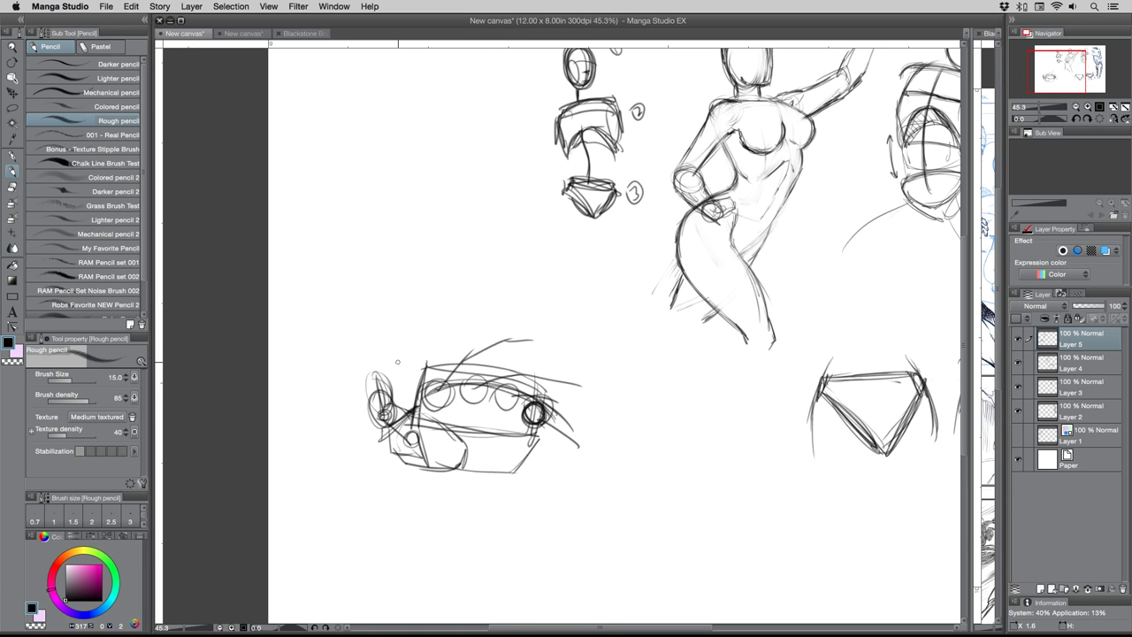
mouse_move(444, 390)
mouse_down()
mouse_move(470, 358)
mouse_move(543, 340)
mouse_up()
mouse_move(483, 385)
mouse_down()
mouse_move(527, 372)
mouse_move(581, 387)
mouse_up()
mouse_move(515, 396)
mouse_down()
mouse_move(554, 400)
mouse_move(594, 425)
mouse_move(563, 426)
mouse_move(587, 456)
mouse_move(583, 471)
mouse_up()
drag(564, 429, 581, 453)
mouse_move(536, 411)
mouse_down()
mouse_move(568, 432)
mouse_move(582, 467)
mouse_move(580, 443)
mouse_up()
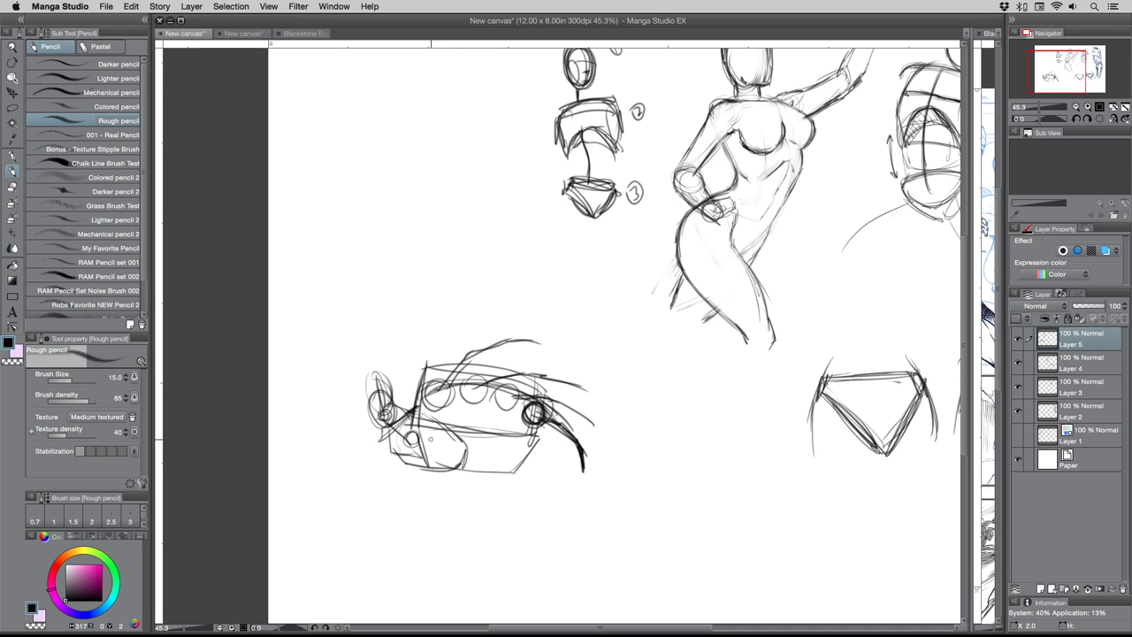
mouse_move(479, 383)
mouse_down()
mouse_move(525, 369)
mouse_move(592, 394)
mouse_up()
mouse_move(522, 400)
mouse_down()
mouse_move(559, 397)
mouse_move(601, 425)
mouse_up()
mouse_move(438, 394)
mouse_down()
mouse_move(467, 354)
mouse_move(526, 333)
mouse_up()
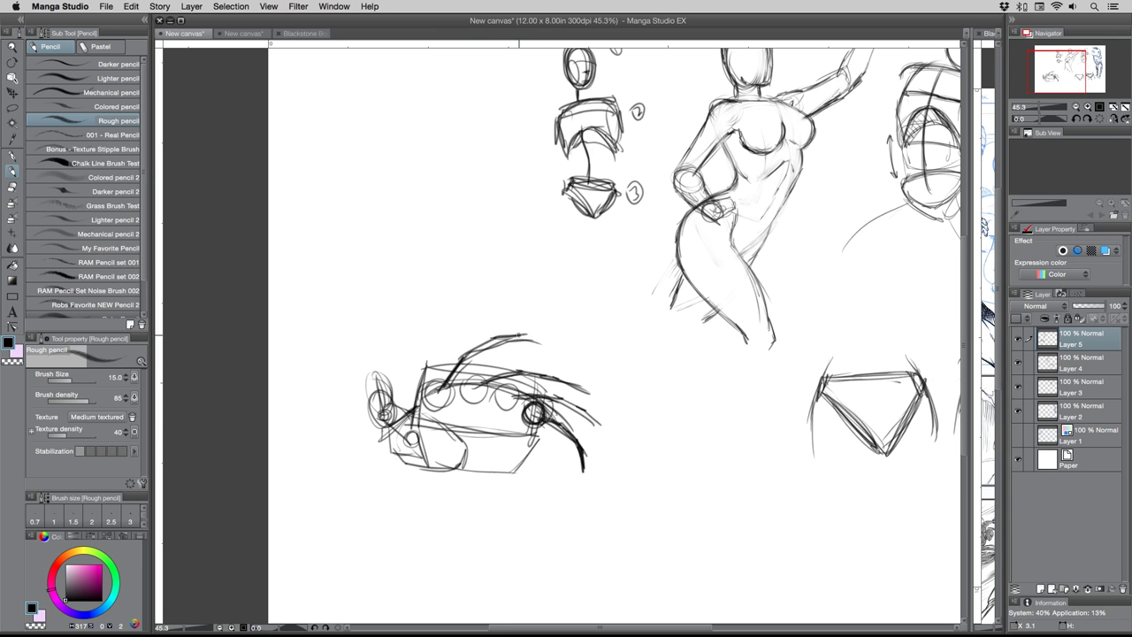
mouse_move(548, 421)
mouse_down()
mouse_move(567, 431)
mouse_move(581, 476)
mouse_up()
- Try out four separate finger curves below the hand, with joint marks and an arc linking them
mouse_move(633, 516)
mouse_down()
mouse_move(715, 470)
mouse_move(739, 489)
mouse_up()
mouse_move(667, 531)
mouse_down()
mouse_move(707, 511)
mouse_move(753, 511)
mouse_up()
mouse_move(686, 536)
mouse_down()
mouse_move(714, 524)
mouse_move(768, 531)
mouse_up()
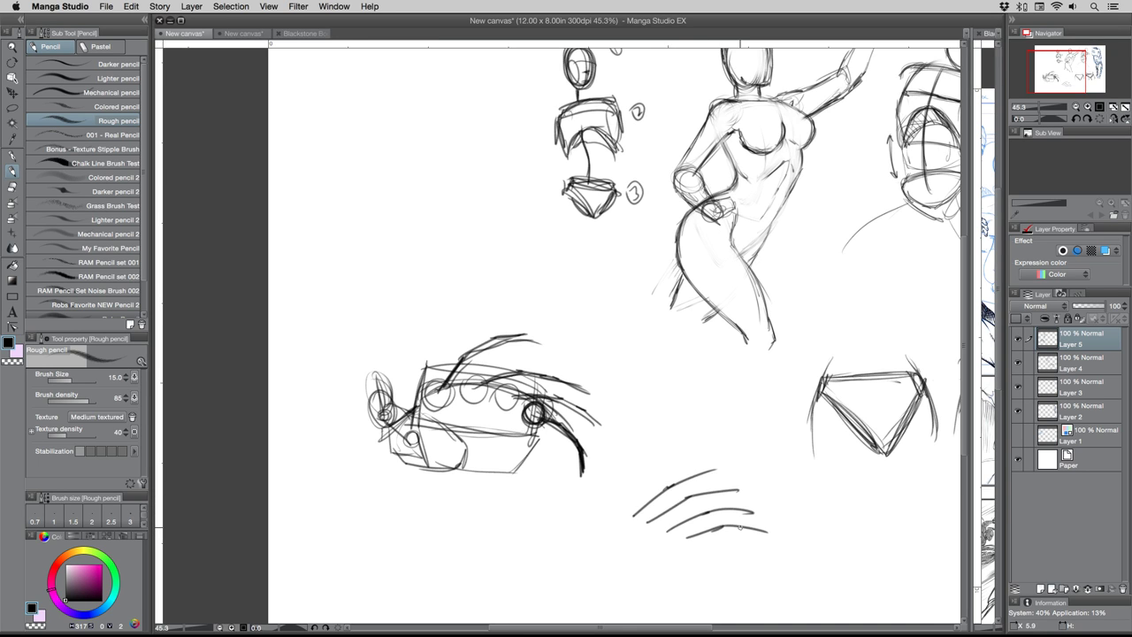
mouse_move(696, 471)
mouse_down()
mouse_move(711, 473)
mouse_move(700, 478)
mouse_up()
mouse_move(730, 487)
mouse_down()
mouse_move(741, 491)
mouse_move(713, 475)
mouse_move(741, 491)
mouse_move(744, 527)
mouse_up()
mouse_move(694, 478)
mouse_down()
mouse_move(709, 469)
mouse_move(734, 483)
mouse_move(741, 550)
mouse_up()
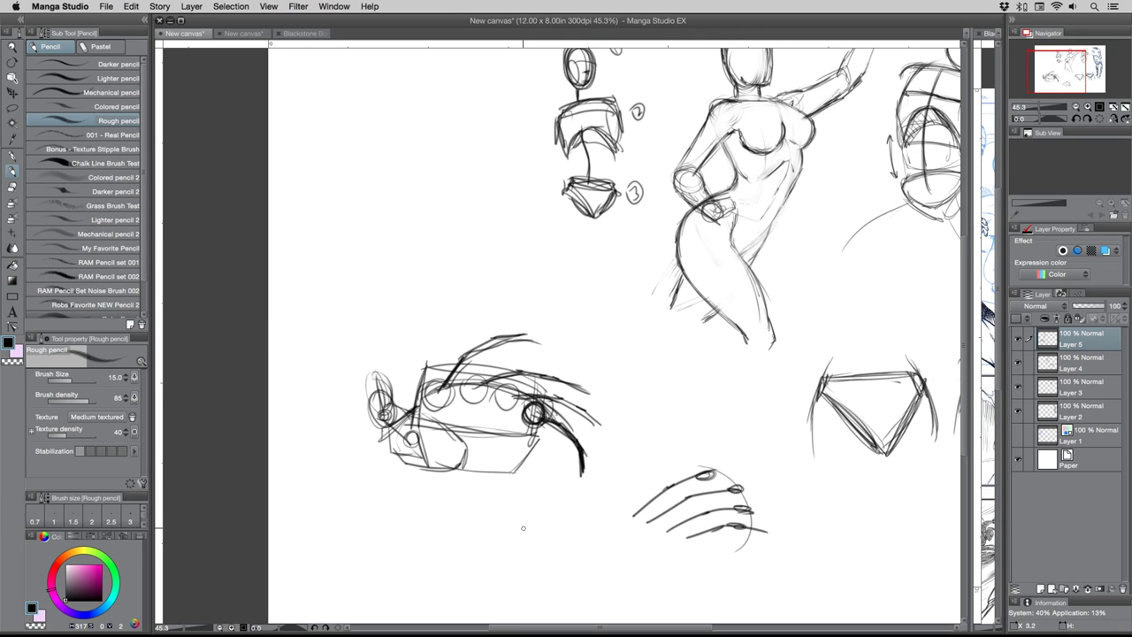
- Undo the separate finger curves and joint marks below the hand
key(super+z)
key(super+z)
key(super+z)
key(super+z)
key(super+z)
key(super+z)
key(super+z)
key(super+z)
key(super+z)
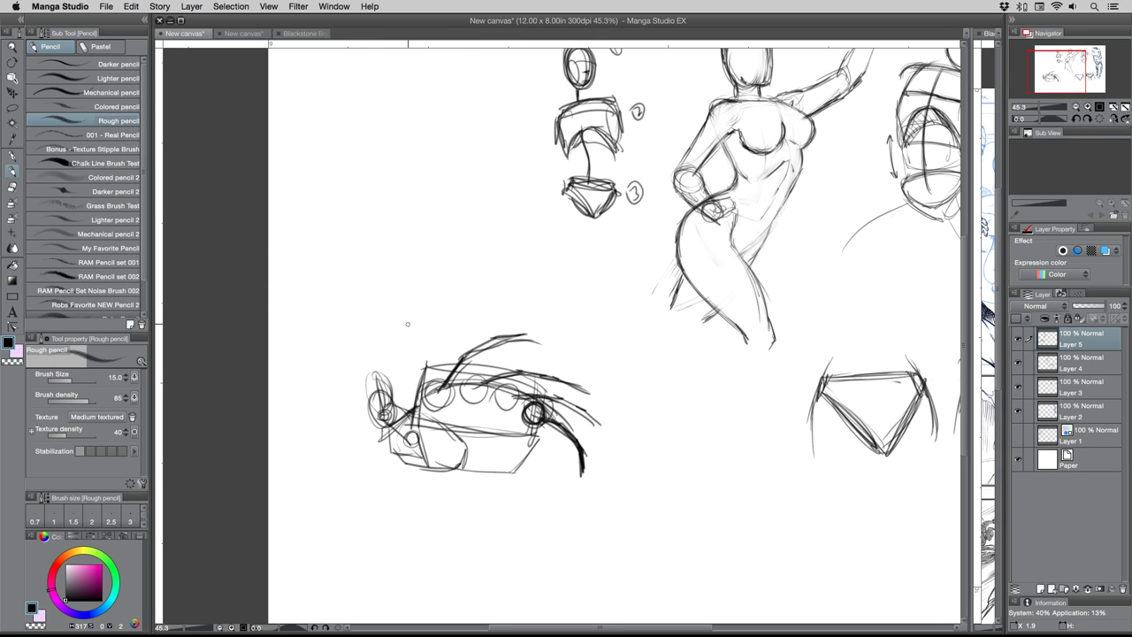
- Enlarge the soft eraser to 200 and fade the hand's construction lines
click(12, 187)
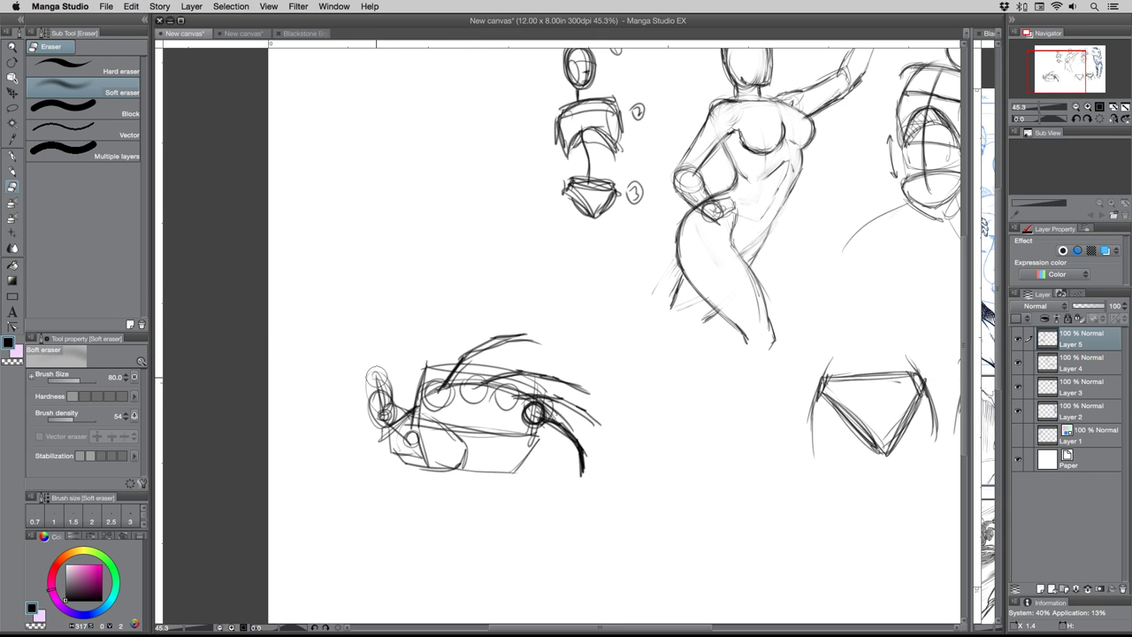
key(bracketright)
key(bracketright)
key(bracketright)
key(bracketright)
key(bracketright)
mouse_move(379, 354)
mouse_down()
mouse_move(487, 402)
mouse_move(530, 495)
mouse_move(561, 528)
mouse_move(402, 362)
mouse_move(480, 417)
mouse_move(389, 423)
mouse_move(358, 449)
mouse_move(447, 390)
mouse_move(434, 395)
mouse_move(542, 428)
mouse_move(516, 470)
mouse_move(401, 461)
mouse_move(387, 431)
mouse_move(477, 351)
mouse_move(536, 342)
mouse_move(483, 368)
mouse_move(462, 394)
mouse_up()
- Draw the contours of the fingers, thumb and palm over the faded hand construction with the rough pencil
click(12, 171)
mouse_move(543, 373)
mouse_down()
mouse_move(586, 394)
mouse_move(564, 393)
mouse_move(576, 403)
mouse_move(551, 394)
mouse_up()
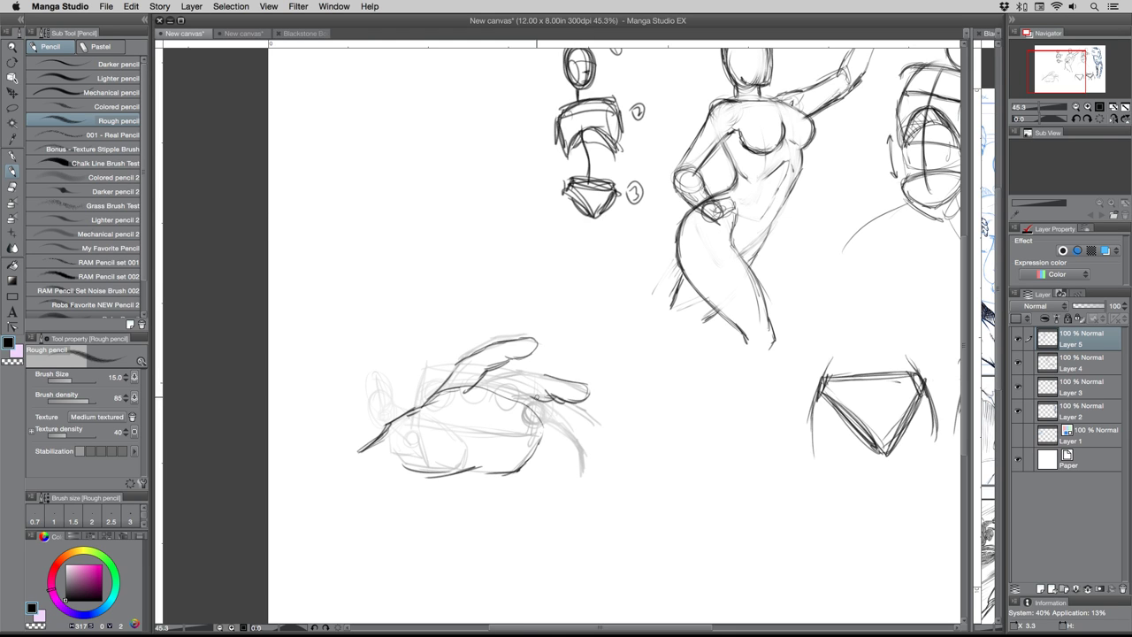
mouse_move(532, 395)
mouse_down()
mouse_move(497, 400)
mouse_move(483, 382)
mouse_up()
mouse_move(571, 413)
mouse_down()
mouse_move(594, 440)
mouse_move(572, 442)
mouse_move(533, 415)
mouse_move(578, 450)
mouse_move(581, 472)
mouse_move(566, 474)
mouse_move(540, 427)
mouse_move(576, 472)
mouse_move(540, 428)
mouse_up()
drag(445, 429, 461, 442)
mouse_move(417, 409)
mouse_down()
mouse_move(336, 428)
mouse_move(338, 417)
mouse_move(335, 441)
mouse_move(380, 451)
mouse_move(347, 445)
mouse_move(415, 434)
mouse_move(405, 456)
mouse_move(383, 459)
mouse_move(336, 430)
mouse_move(352, 447)
mouse_move(410, 423)
mouse_move(421, 440)
mouse_move(456, 444)
mouse_up()
mouse_move(382, 452)
mouse_down()
mouse_move(433, 470)
mouse_move(514, 434)
mouse_move(463, 417)
mouse_move(493, 435)
mouse_up()
mouse_move(460, 471)
mouse_down()
mouse_move(525, 449)
mouse_move(539, 409)
mouse_move(571, 470)
mouse_up()
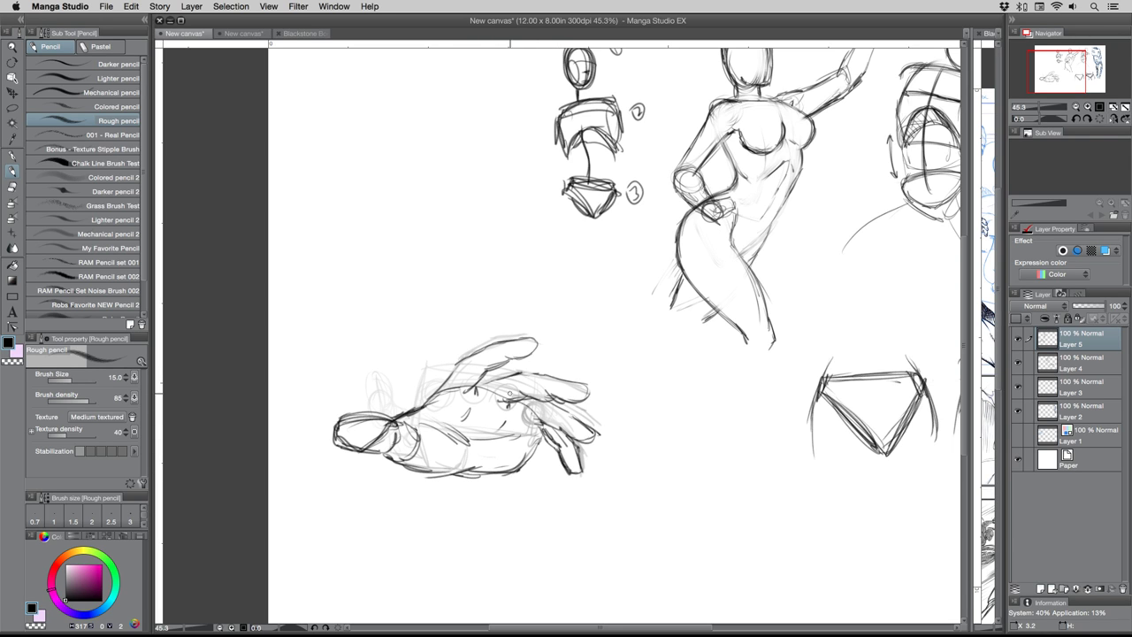
- Strengthen the hand's thumb-side contour and draw two forearm lines extending down from the wrist
mouse_move(459, 363)
mouse_down()
mouse_move(406, 406)
mouse_move(336, 425)
mouse_up()
drag(339, 425, 332, 438)
drag(403, 472, 367, 511)
drag(495, 475, 469, 516)
mouse_move(408, 466)
mouse_down()
mouse_move(389, 495)
mouse_move(336, 521)
mouse_up()
drag(472, 517, 431, 573)
drag(363, 501, 319, 535)
drag(477, 504, 430, 582)
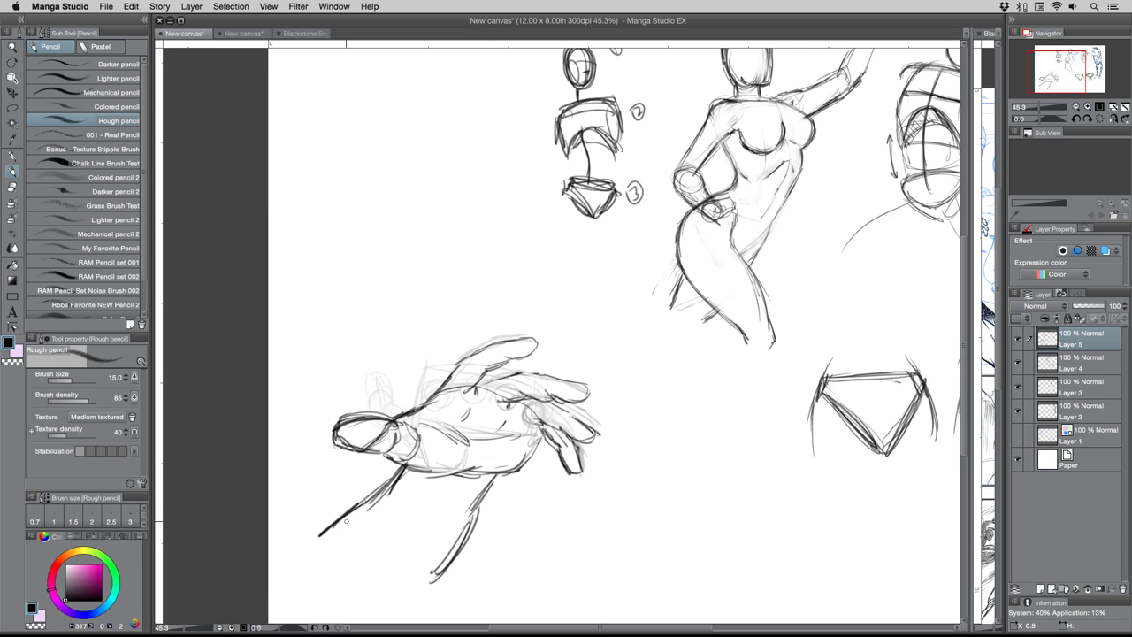
- Enlarge the soft eraser to 300 and fade the whole hand and forearm sketch
click(13, 188)
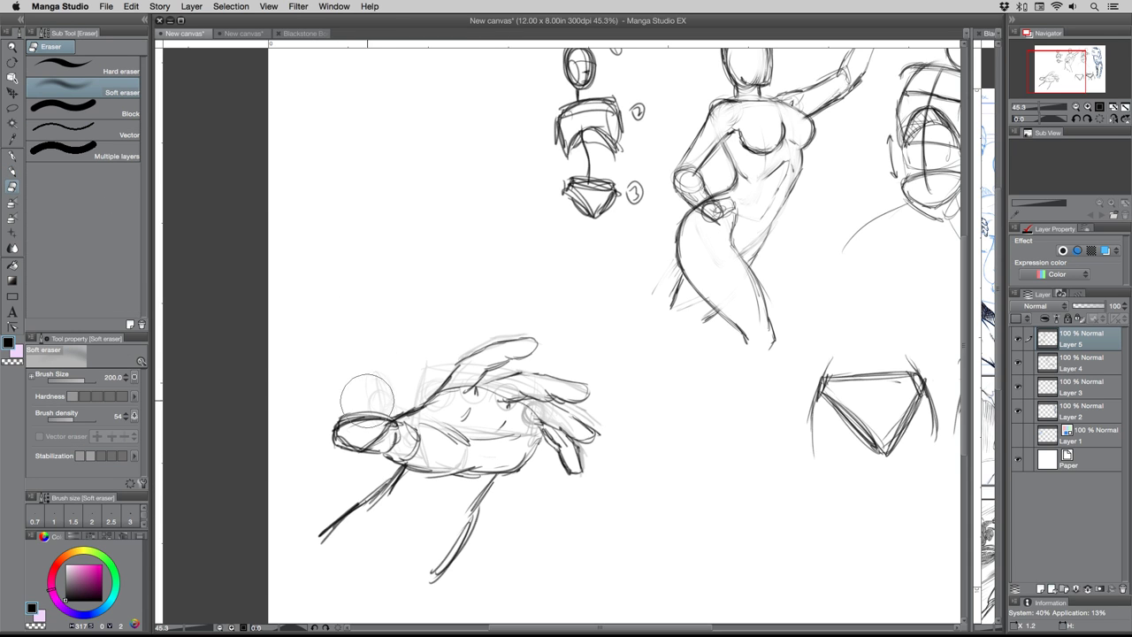
key(bracketright)
mouse_move(354, 399)
mouse_down()
mouse_move(400, 417)
mouse_move(386, 483)
mouse_move(498, 340)
mouse_move(404, 563)
mouse_move(581, 333)
mouse_move(460, 563)
mouse_move(551, 513)
mouse_move(562, 398)
mouse_move(512, 508)
mouse_move(481, 367)
mouse_move(328, 528)
mouse_move(392, 337)
mouse_move(352, 363)
mouse_move(343, 501)
mouse_move(375, 533)
mouse_move(523, 396)
mouse_move(596, 407)
mouse_move(492, 364)
mouse_move(392, 488)
mouse_move(443, 454)
mouse_move(525, 478)
mouse_move(517, 512)
mouse_move(458, 486)
mouse_move(351, 513)
mouse_move(347, 538)
mouse_move(484, 357)
mouse_move(560, 366)
mouse_move(565, 445)
mouse_move(457, 442)
mouse_move(363, 558)
mouse_move(446, 417)
mouse_move(374, 463)
mouse_move(529, 340)
mouse_move(568, 490)
mouse_move(479, 365)
mouse_move(337, 451)
mouse_move(352, 427)
mouse_up()
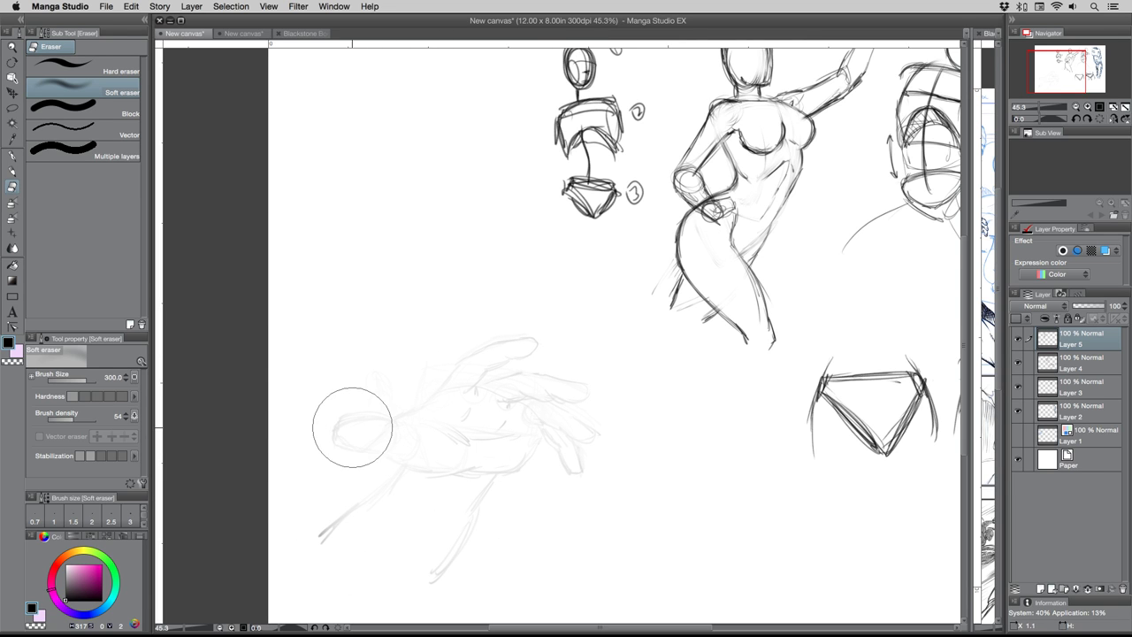
- Redraw the fingers, thumb and palm creases in cleaner rough-pencil lines over the faded hand
click(13, 169)
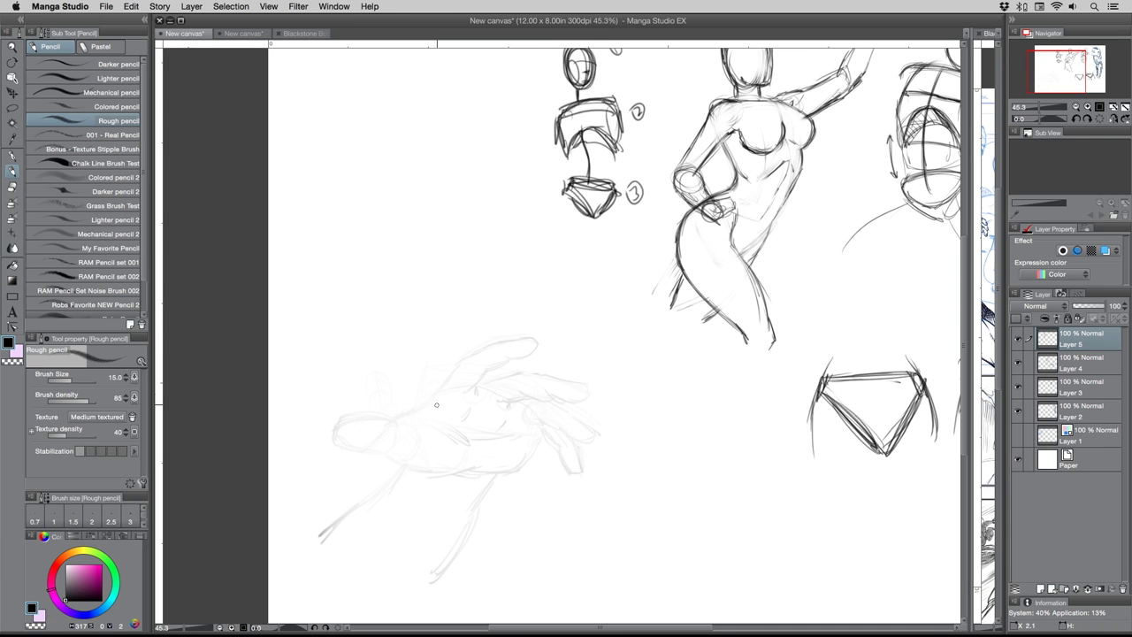
mouse_move(421, 406)
mouse_down()
mouse_move(494, 345)
mouse_move(536, 337)
mouse_move(539, 350)
mouse_move(492, 369)
mouse_move(477, 390)
mouse_move(521, 375)
mouse_move(587, 382)
mouse_move(570, 398)
mouse_move(510, 401)
mouse_move(557, 405)
mouse_move(598, 432)
mouse_move(590, 442)
mouse_move(566, 426)
mouse_move(576, 441)
mouse_move(536, 421)
mouse_move(572, 439)
mouse_move(556, 445)
mouse_move(564, 451)
mouse_move(577, 443)
mouse_move(575, 470)
mouse_move(561, 457)
mouse_up()
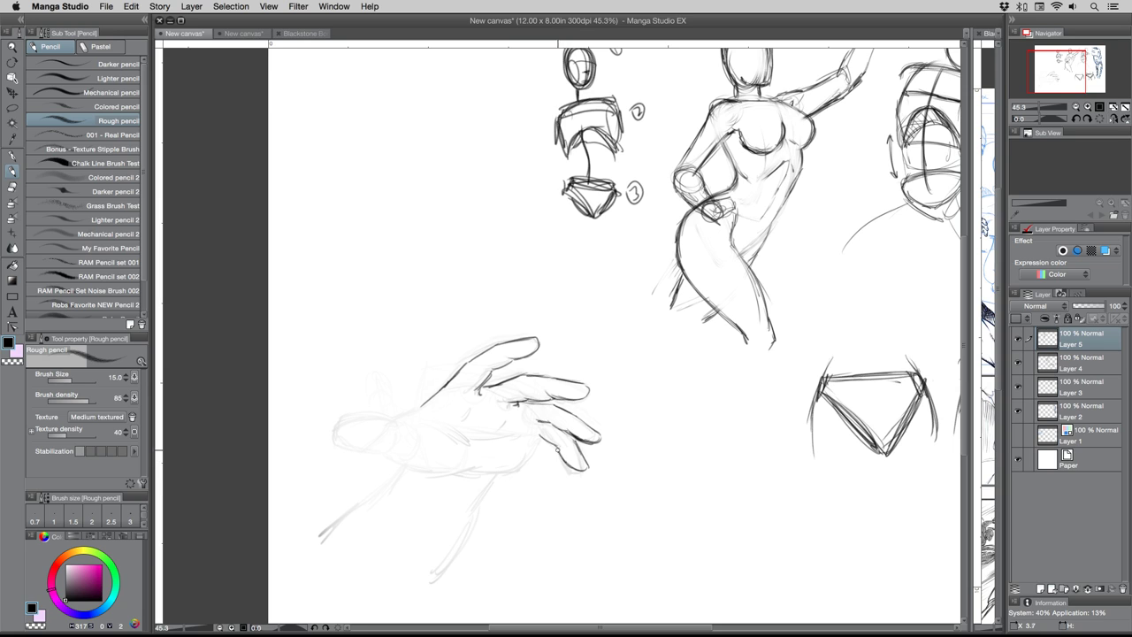
mouse_move(426, 402)
mouse_down()
mouse_move(385, 420)
mouse_move(362, 412)
mouse_move(342, 428)
mouse_move(403, 451)
mouse_move(405, 422)
mouse_move(465, 443)
mouse_move(465, 469)
mouse_move(409, 468)
mouse_move(395, 453)
mouse_up()
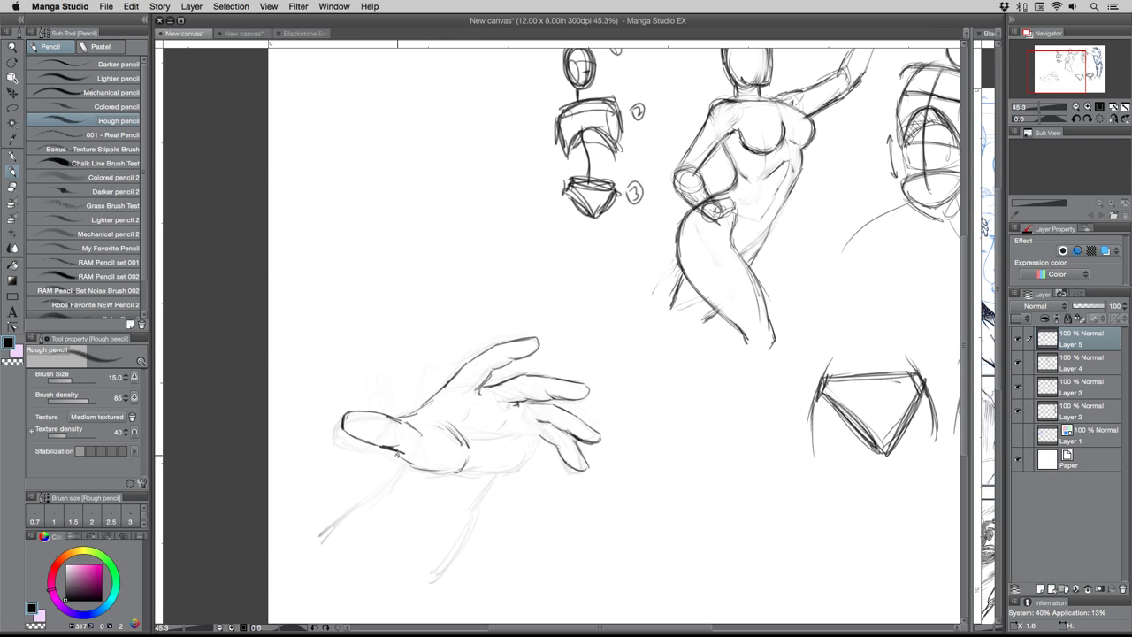
mouse_move(541, 435)
mouse_down()
mouse_move(504, 471)
mouse_move(464, 463)
mouse_move(507, 442)
mouse_move(502, 419)
mouse_up()
- Redraw the forearm lines and reinforce the hand's thumb, palm and finger contours
drag(405, 465, 384, 491)
drag(492, 476, 417, 580)
drag(385, 486, 319, 534)
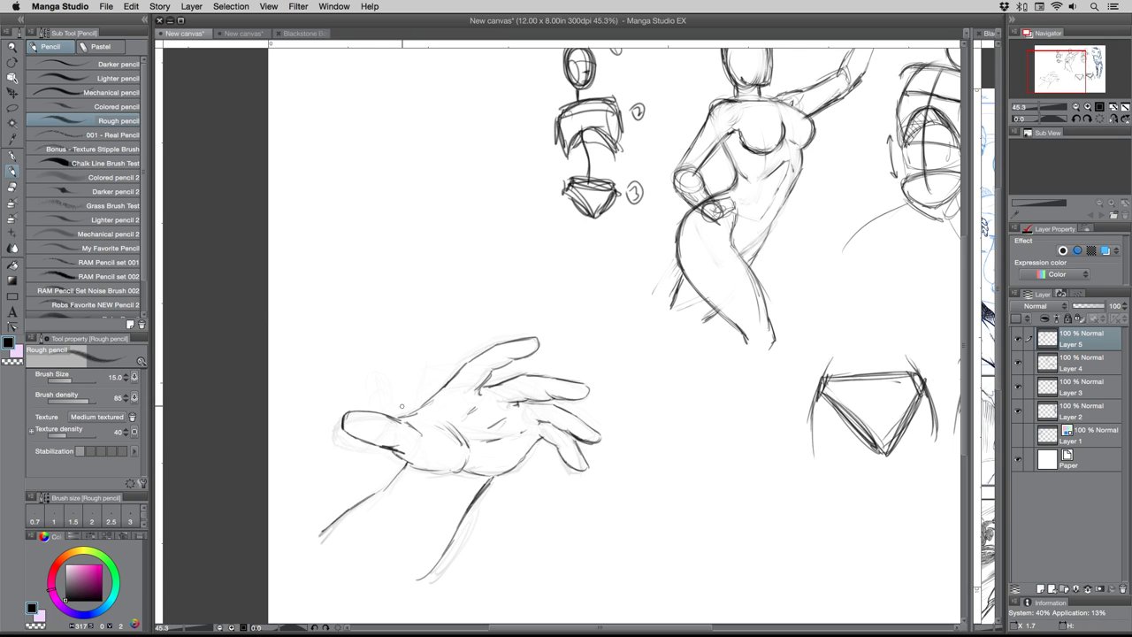
mouse_move(389, 416)
mouse_down()
mouse_move(356, 410)
mouse_move(413, 418)
mouse_move(444, 389)
mouse_up()
mouse_move(504, 423)
mouse_down()
mouse_move(490, 431)
mouse_move(535, 439)
mouse_move(527, 452)
mouse_move(487, 475)
mouse_move(371, 497)
mouse_up()
drag(481, 487, 428, 572)
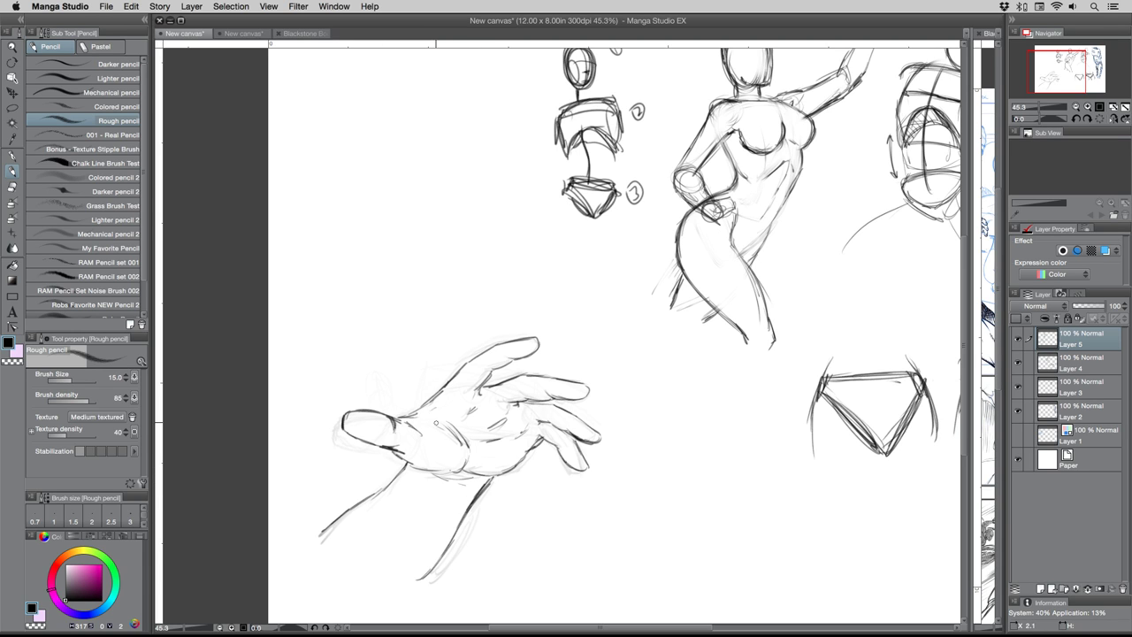
mouse_move(534, 401)
mouse_down()
mouse_move(557, 405)
mouse_move(557, 426)
mouse_move(545, 419)
mouse_move(570, 453)
mouse_up()
drag(497, 405, 590, 403)
- Lasso the hand, scale it to 79%, move it up beside the small numbered figure, and clear the selection
click(12, 108)
mouse_move(319, 402)
mouse_down()
mouse_move(358, 341)
mouse_move(541, 574)
mouse_move(265, 570)
mouse_move(300, 442)
mouse_up()
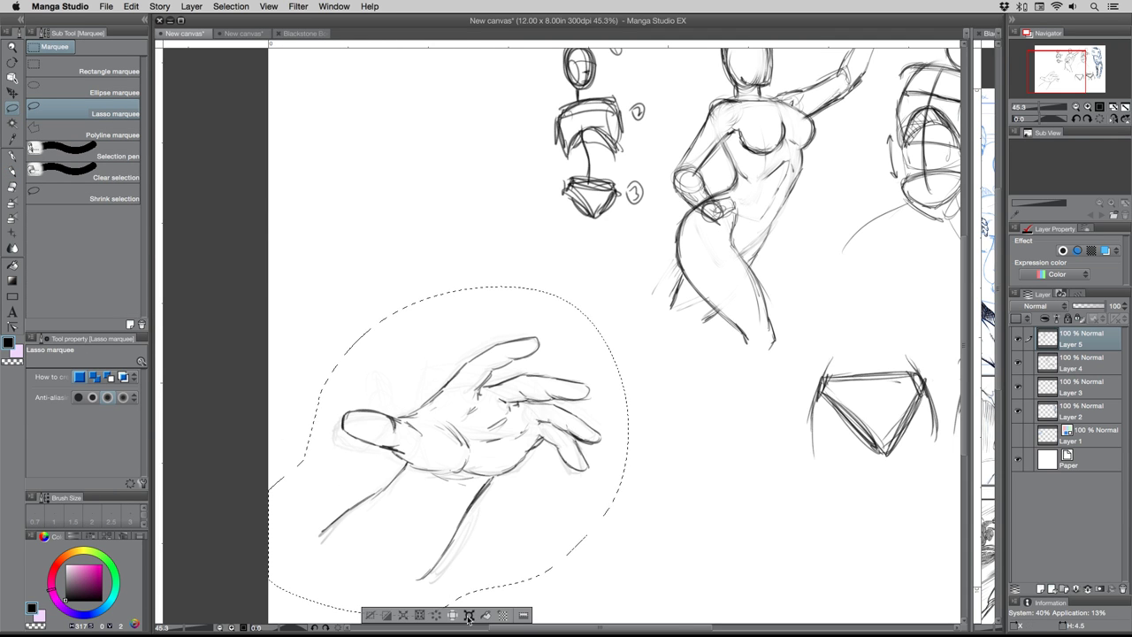
key(super+t)
drag(268, 286, 329, 342)
drag(426, 475, 376, 297)
drag(280, 163, 291, 177)
drag(391, 312, 376, 271)
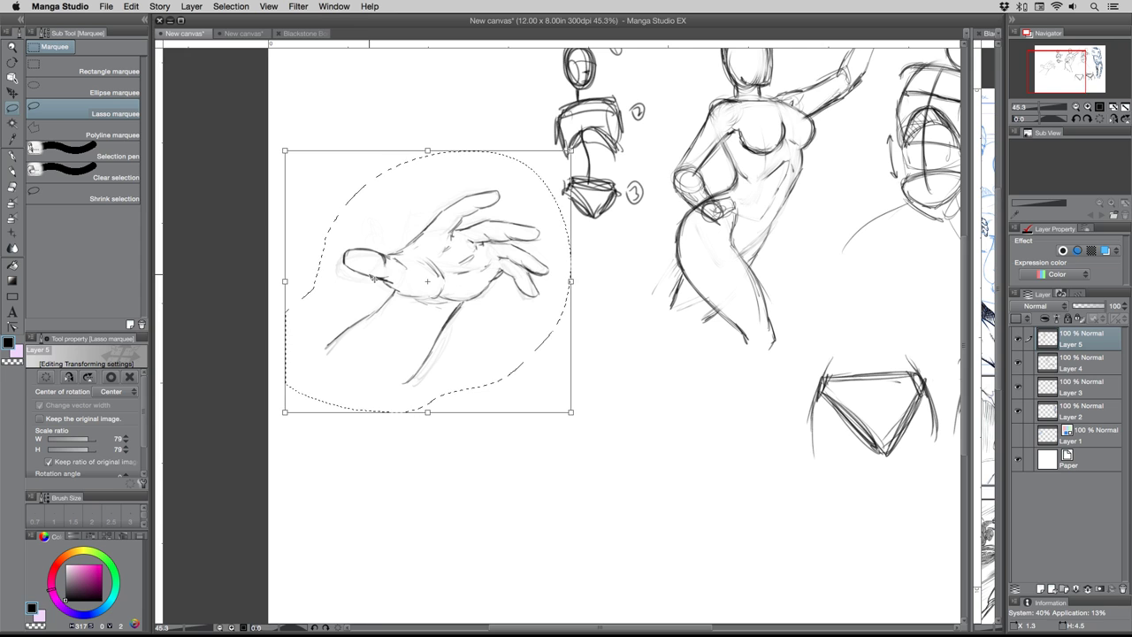
drag(374, 325, 369, 297)
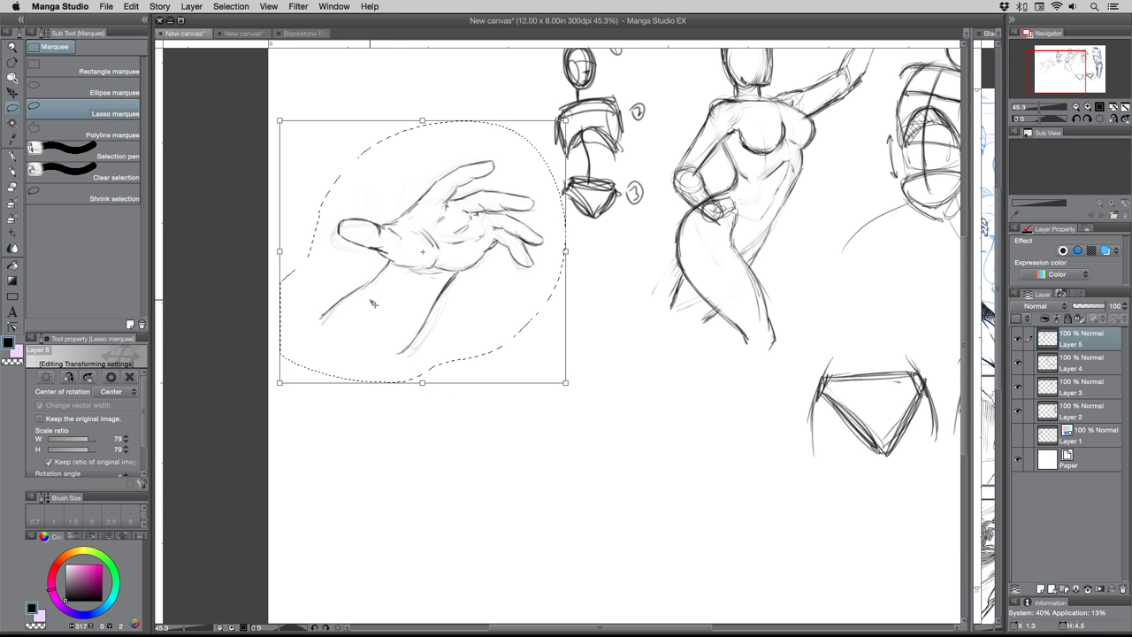
key(Return)
key(super+d)
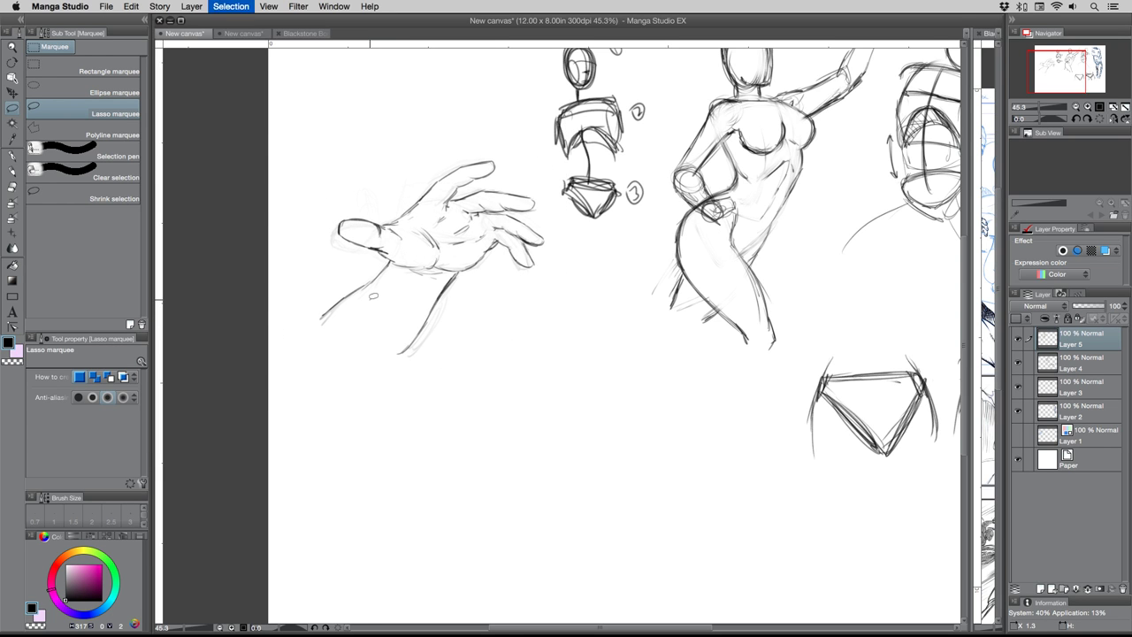
- Lasso the hand again, move it farther up the page, and clear the selection
click(12, 171)
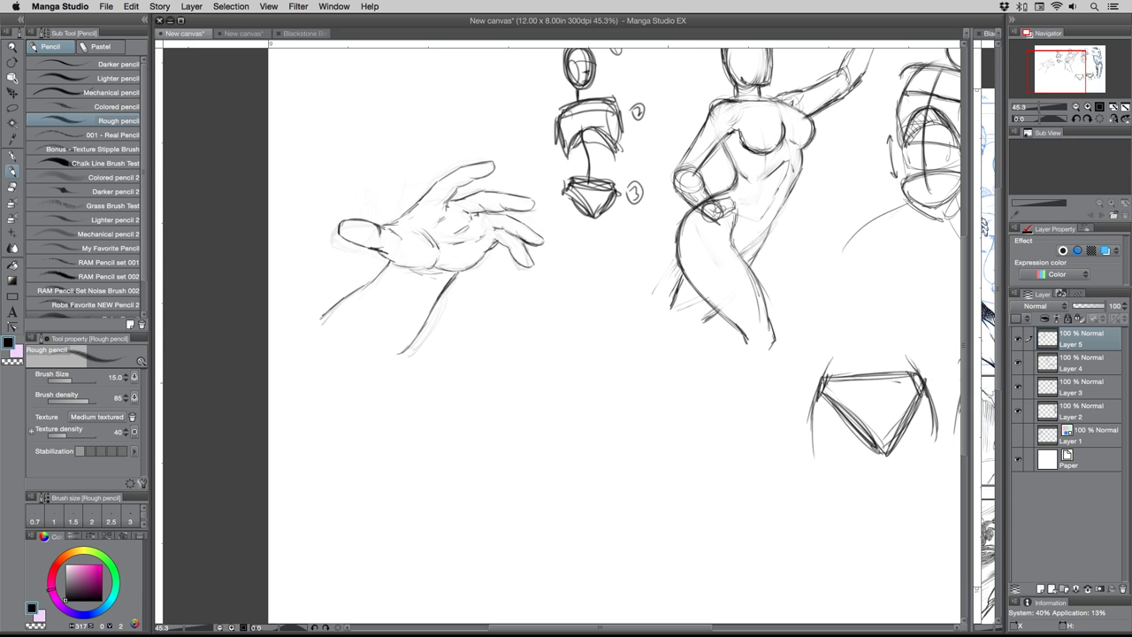
click(12, 107)
mouse_move(297, 261)
mouse_down()
mouse_move(486, 123)
mouse_move(518, 344)
mouse_move(271, 276)
mouse_up()
click(447, 426)
drag(379, 251, 372, 202)
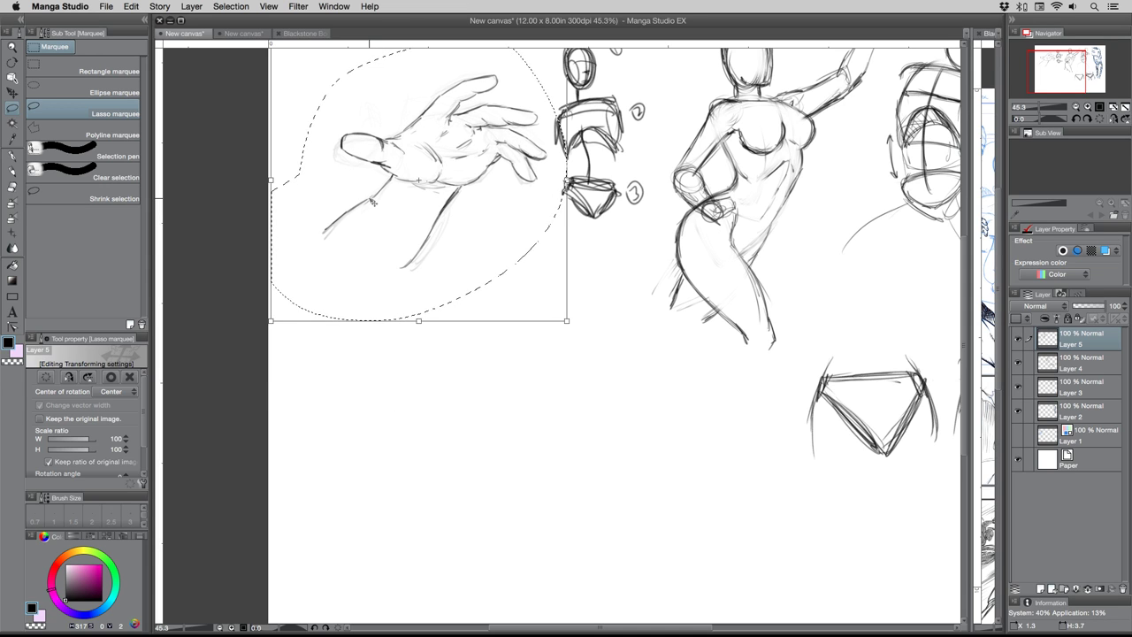
key(Return)
key(super+d)
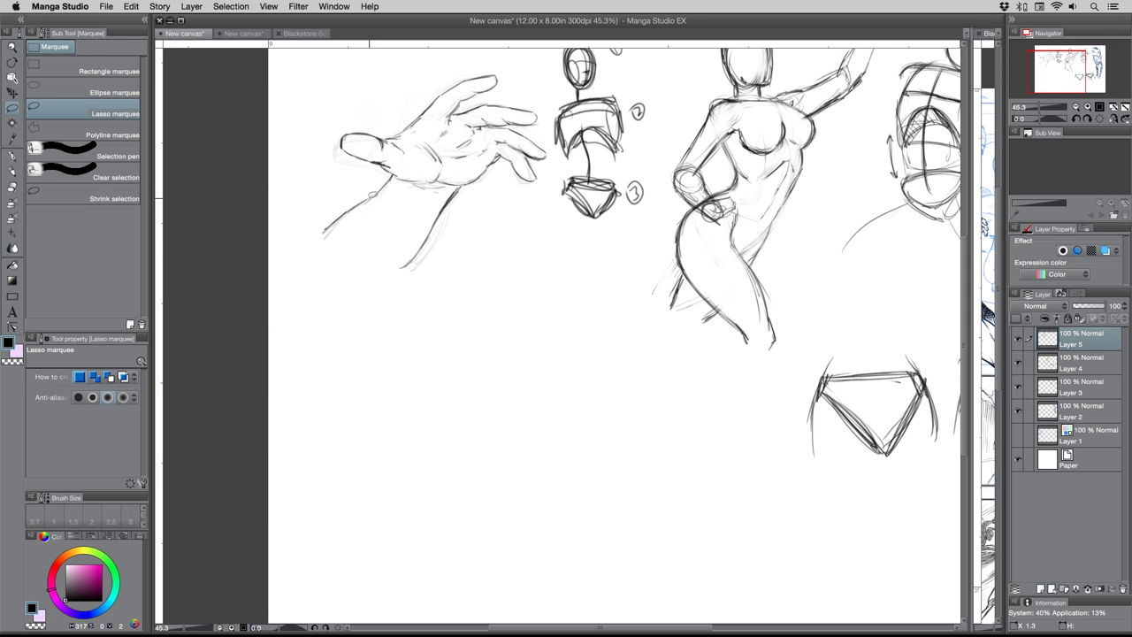
- Sketch two roughly parallel bands of diagonal rough-pencil strokes in the empty area below the open hand
scroll(404, 457, down, 2)
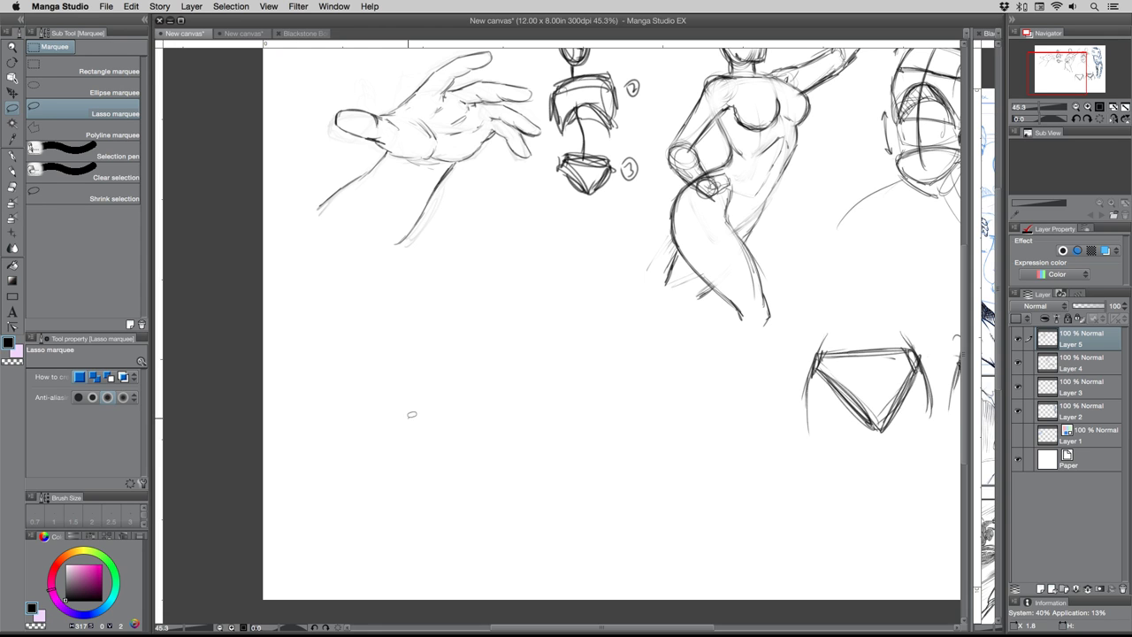
click(13, 170)
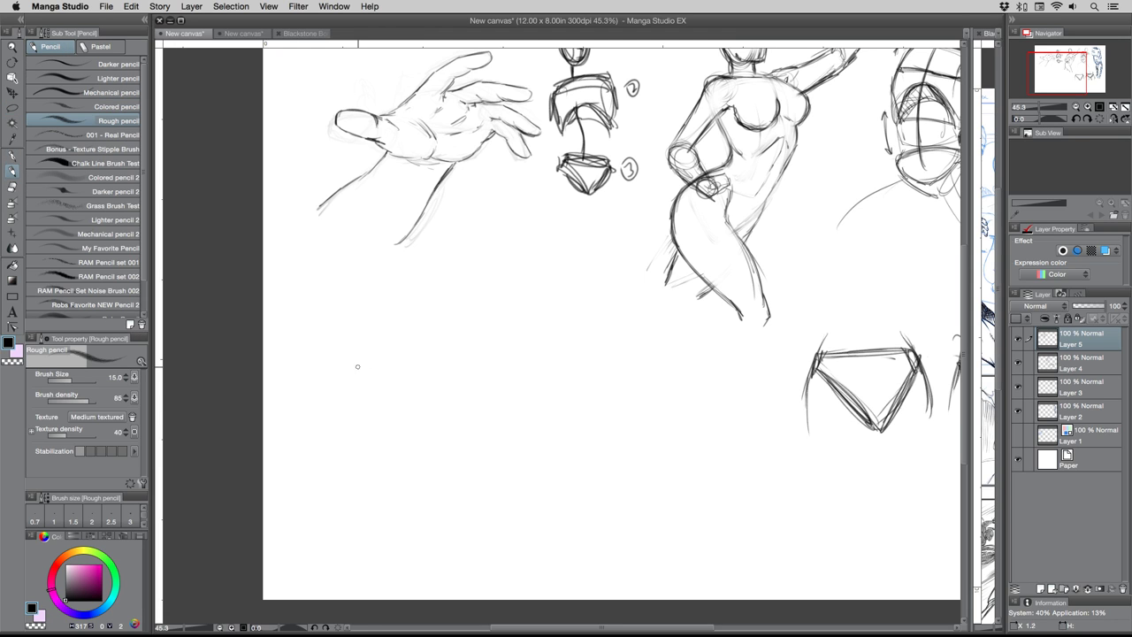
drag(327, 346, 588, 454)
drag(319, 366, 575, 484)
drag(320, 344, 619, 455)
drag(346, 380, 592, 479)
drag(302, 372, 568, 478)
drag(341, 354, 589, 443)
drag(327, 345, 617, 451)
drag(345, 386, 594, 486)
drag(317, 376, 449, 428)
mouse_move(329, 344)
mouse_down()
mouse_move(603, 449)
mouse_move(441, 384)
mouse_up()
drag(360, 354, 600, 448)
mouse_move(366, 392)
mouse_down()
mouse_move(582, 477)
mouse_move(534, 467)
mouse_up()
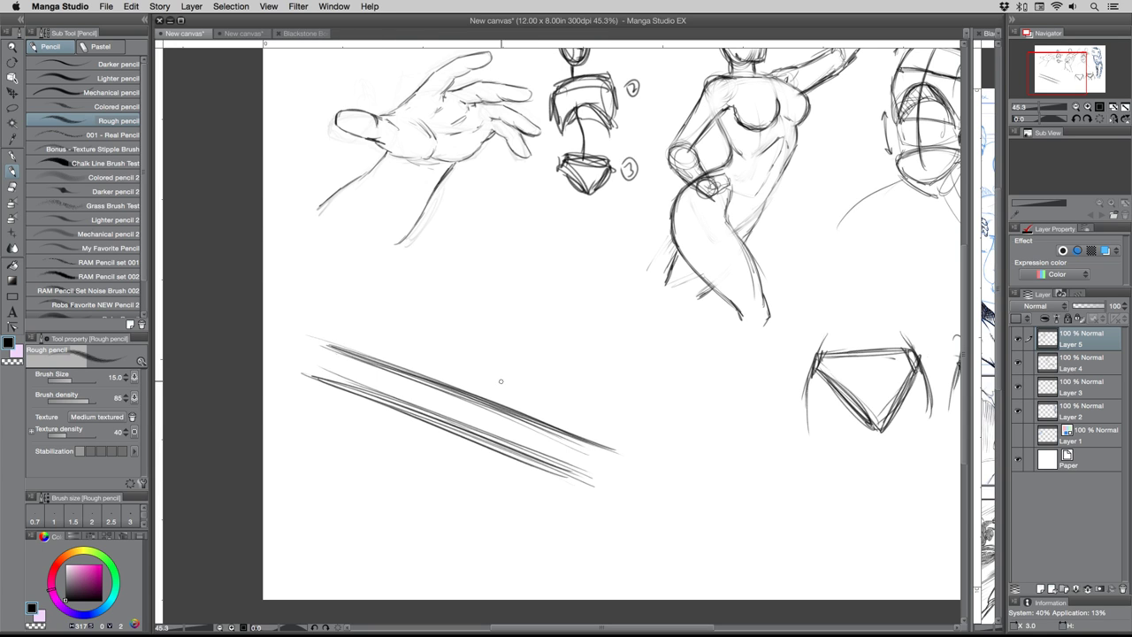
- Lasso the diagonal guide strokes, cut and paste them onto their own layer, apply a blue layer color, and clear the selection
drag(541, 372, 490, 380)
click(8, 107)
mouse_move(297, 409)
mouse_down()
mouse_move(416, 492)
mouse_move(295, 405)
mouse_up()
key(Delete)
key(super+v)
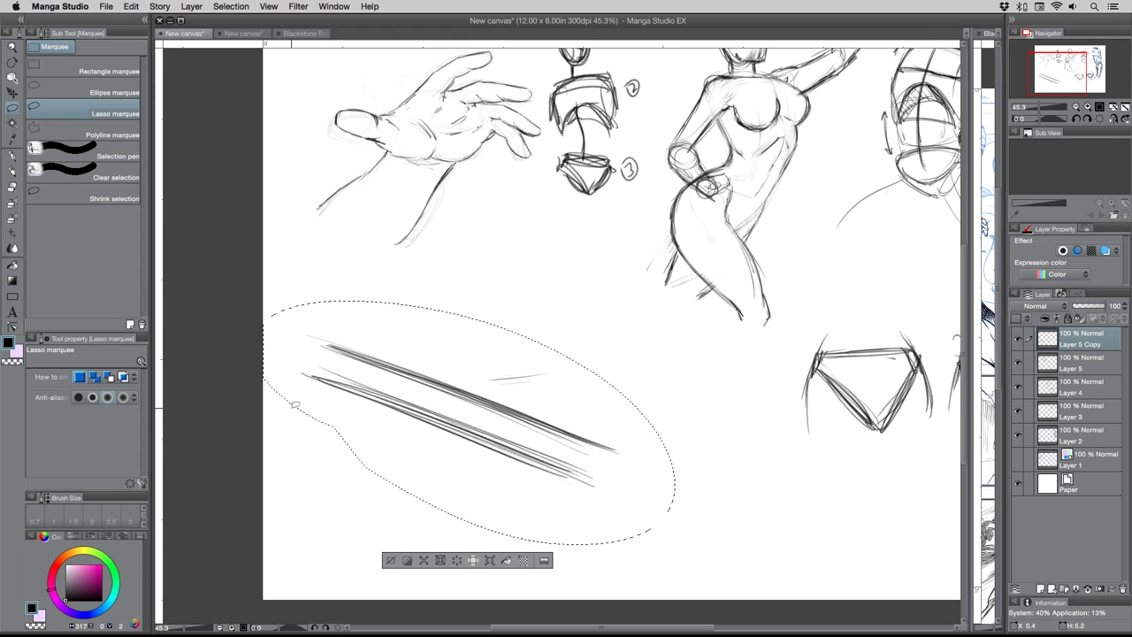
click(1105, 250)
key(super+d)
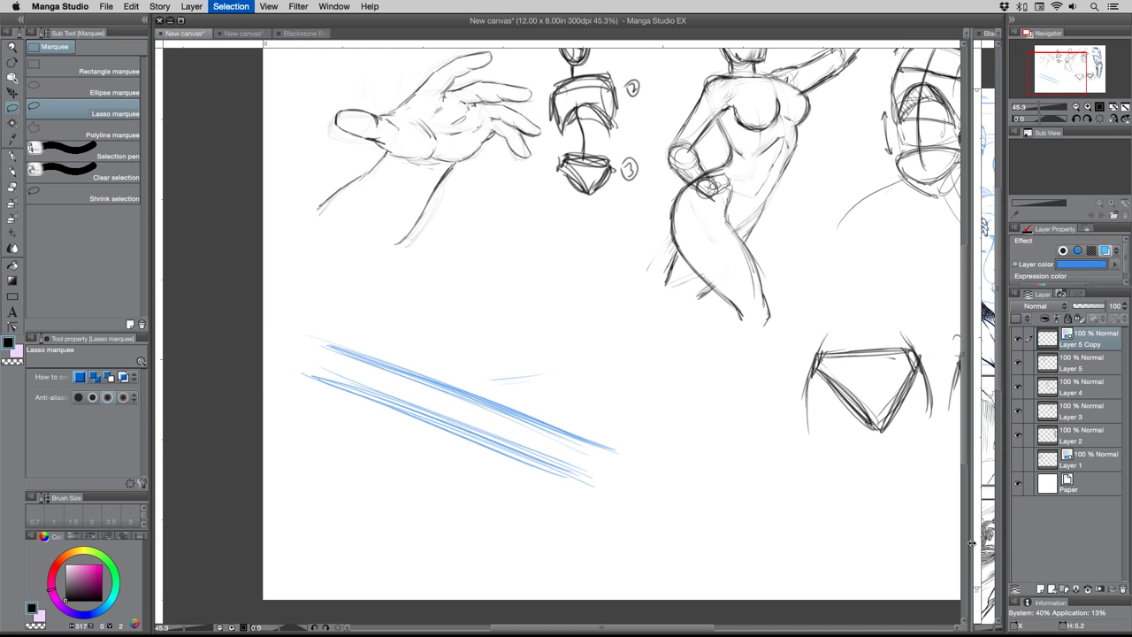
- Add a new layer and rough in the back of the hand and rounded palm mass over the blue guides
click(1040, 588)
key(p)
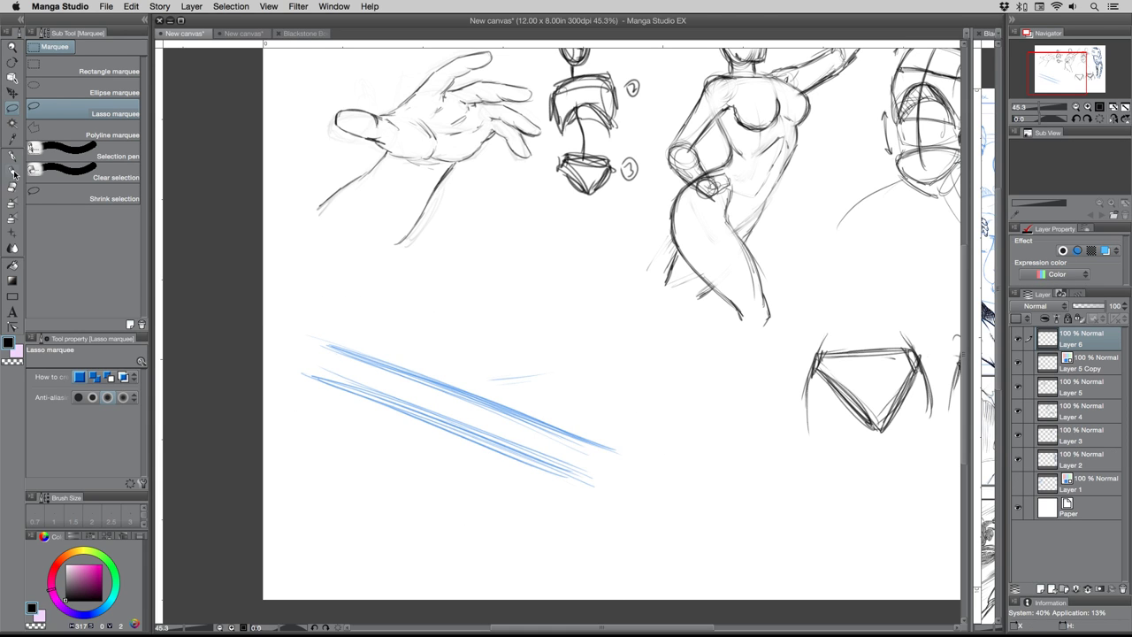
mouse_move(553, 367)
mouse_down()
mouse_move(483, 375)
mouse_move(551, 367)
mouse_move(484, 376)
mouse_up()
mouse_move(484, 375)
mouse_down()
mouse_move(557, 371)
mouse_move(521, 373)
mouse_move(614, 394)
mouse_move(552, 427)
mouse_move(570, 433)
mouse_move(484, 403)
mouse_move(572, 439)
mouse_move(547, 439)
mouse_move(621, 404)
mouse_up()
mouse_move(582, 364)
mouse_down()
mouse_move(610, 388)
mouse_move(442, 342)
mouse_move(426, 364)
mouse_up()
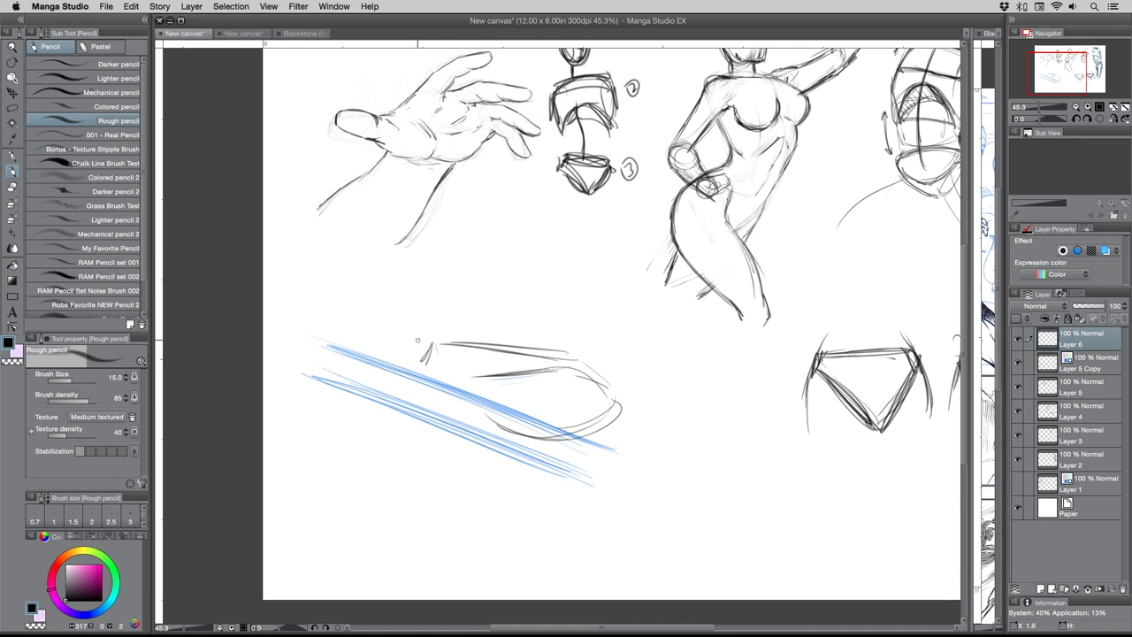
mouse_move(417, 340)
mouse_down()
mouse_move(478, 446)
mouse_move(472, 345)
mouse_move(563, 347)
mouse_move(599, 437)
mouse_move(543, 456)
mouse_up()
mouse_move(428, 368)
mouse_down()
mouse_move(420, 377)
mouse_move(553, 341)
mouse_move(484, 416)
mouse_move(618, 419)
mouse_up()
mouse_move(564, 362)
mouse_down()
mouse_move(601, 386)
mouse_move(607, 432)
mouse_up()
drag(460, 342, 564, 346)
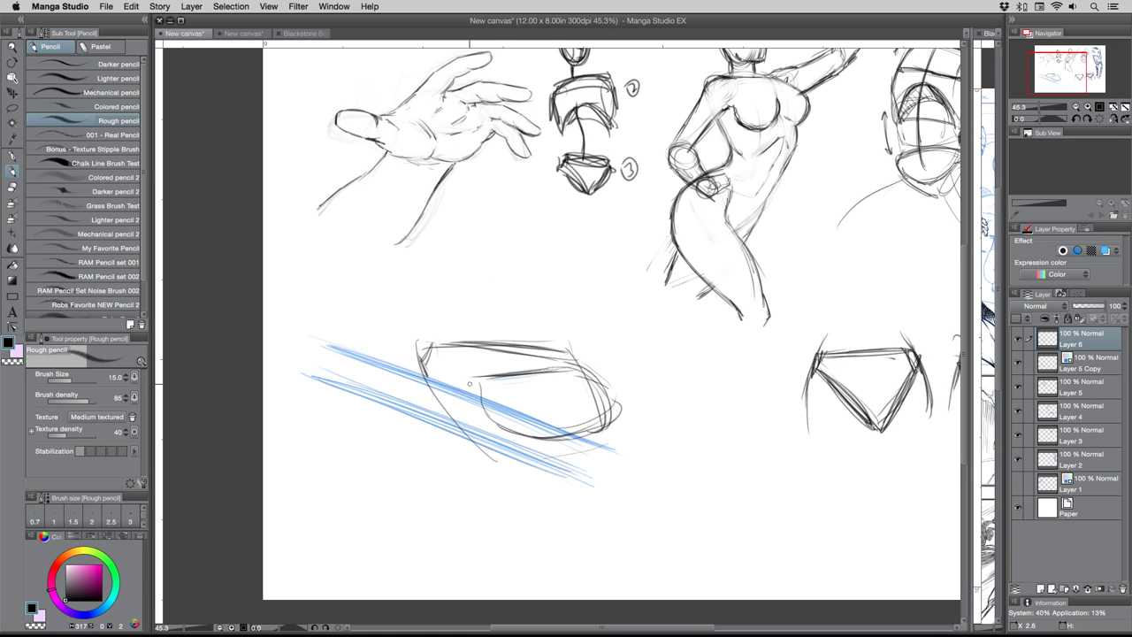
- Block in the thumb, knuckle circles and curled finger segments along the blue guides, lightening the construction and restating the finger ends
mouse_move(488, 381)
mouse_down()
mouse_move(428, 389)
mouse_move(394, 416)
mouse_move(486, 387)
mouse_move(424, 391)
mouse_move(434, 400)
mouse_move(392, 420)
mouse_up()
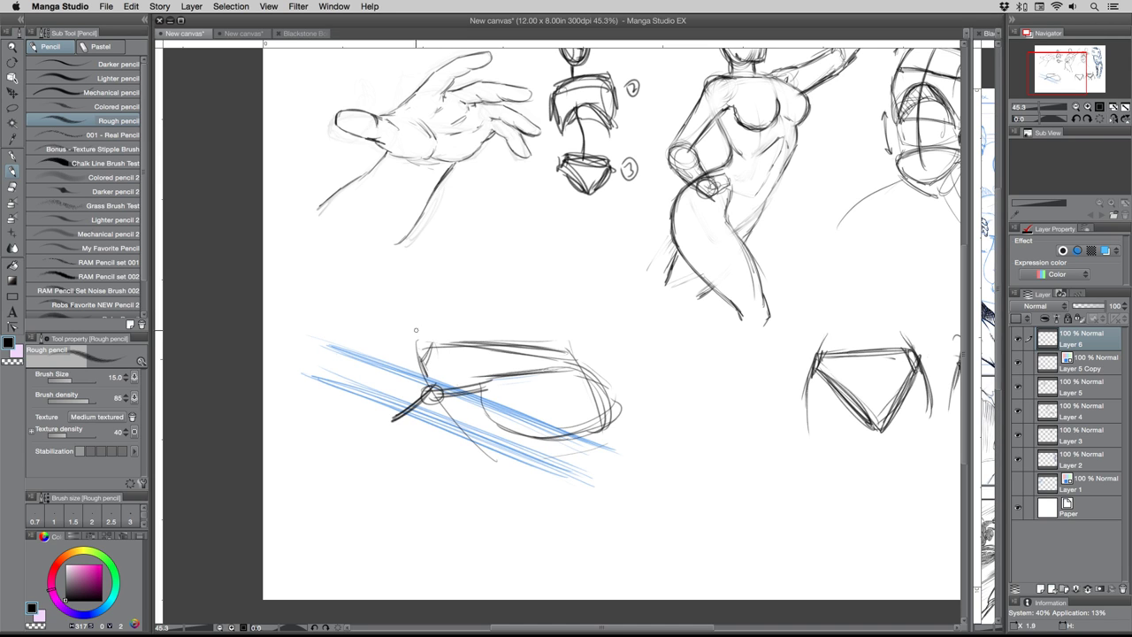
mouse_move(422, 344)
mouse_down()
mouse_move(415, 355)
mouse_move(474, 342)
mouse_move(424, 346)
mouse_move(371, 378)
mouse_move(366, 412)
mouse_move(406, 422)
mouse_up()
mouse_move(456, 378)
mouse_down()
mouse_move(431, 408)
mouse_move(430, 441)
mouse_move(446, 438)
mouse_up()
drag(482, 400, 462, 444)
mouse_move(507, 410)
mouse_down()
mouse_move(503, 460)
mouse_move(518, 455)
mouse_up()
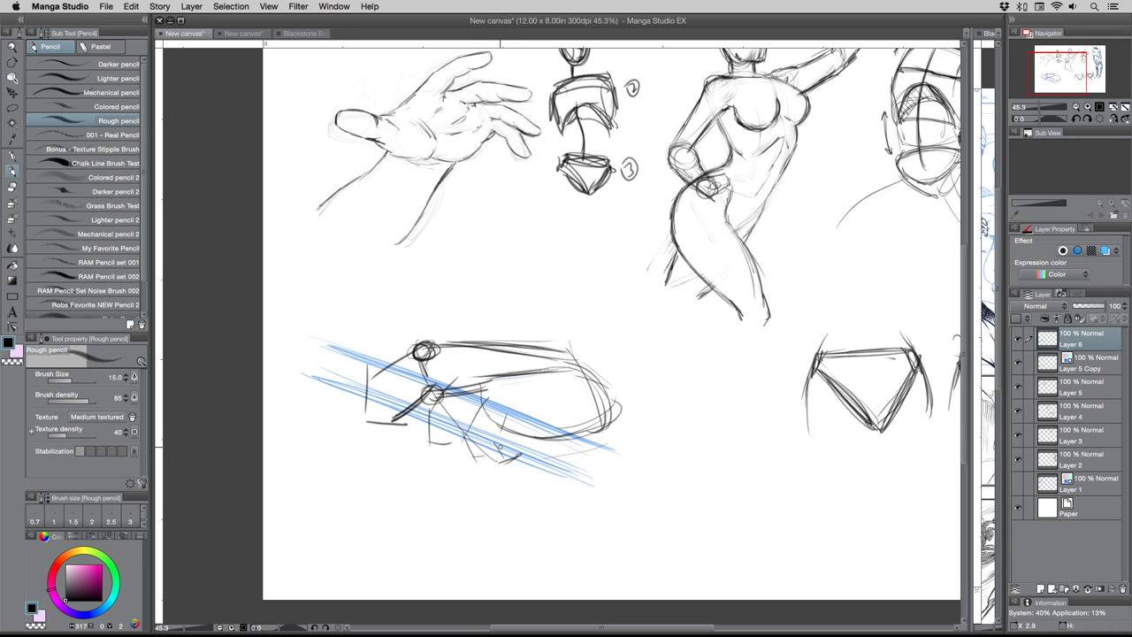
mouse_move(460, 413)
mouse_down()
mouse_move(456, 426)
mouse_move(430, 418)
mouse_move(475, 420)
mouse_up()
mouse_move(480, 387)
mouse_down()
mouse_move(495, 418)
mouse_move(377, 368)
mouse_move(404, 369)
mouse_move(371, 337)
mouse_up()
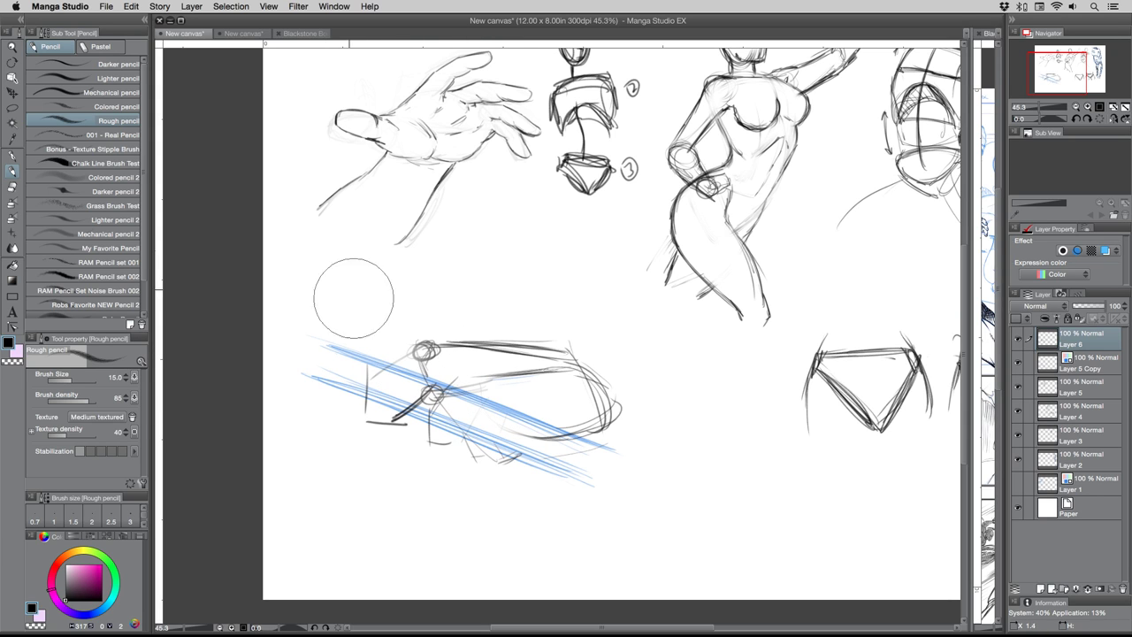
mouse_move(365, 391)
mouse_down()
mouse_move(369, 420)
mouse_move(422, 444)
mouse_move(457, 436)
mouse_move(432, 440)
mouse_move(470, 459)
mouse_move(534, 451)
mouse_up()
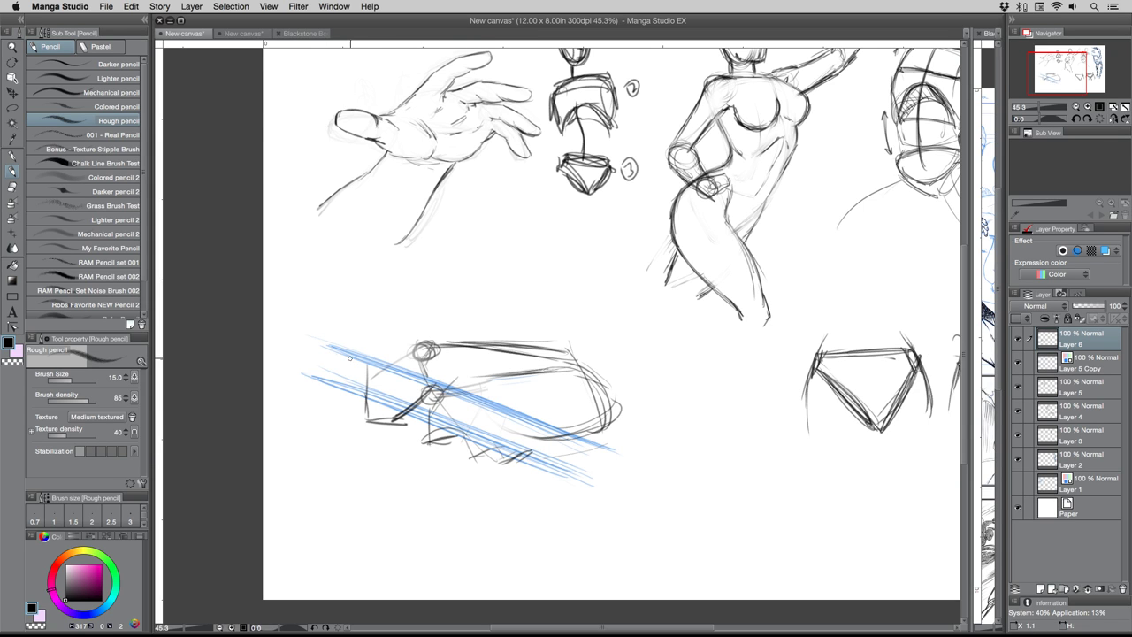
- Define the thumb and palm contours, draw rounded fingertips along the lower guide, and fade the rough hand sketch
mouse_move(500, 372)
mouse_down()
mouse_move(433, 378)
mouse_move(456, 375)
mouse_move(385, 413)
mouse_move(396, 428)
mouse_move(541, 415)
mouse_move(549, 435)
mouse_up()
drag(546, 439, 599, 420)
mouse_move(508, 366)
mouse_down()
mouse_move(543, 361)
mouse_move(478, 372)
mouse_move(511, 376)
mouse_move(500, 375)
mouse_move(506, 368)
mouse_move(516, 373)
mouse_move(482, 378)
mouse_move(530, 352)
mouse_up()
mouse_move(518, 360)
mouse_down()
mouse_move(556, 353)
mouse_move(433, 347)
mouse_move(394, 362)
mouse_move(360, 422)
mouse_move(403, 446)
mouse_move(389, 444)
mouse_move(443, 441)
mouse_move(468, 454)
mouse_up()
mouse_move(456, 456)
mouse_down()
mouse_move(486, 460)
mouse_move(501, 439)
mouse_move(478, 439)
mouse_move(482, 455)
mouse_move(514, 455)
mouse_move(504, 443)
mouse_move(477, 463)
mouse_move(484, 439)
mouse_move(537, 457)
mouse_move(527, 469)
mouse_move(483, 454)
mouse_up()
mouse_move(483, 458)
mouse_down()
mouse_move(512, 465)
mouse_move(474, 451)
mouse_move(491, 441)
mouse_move(473, 435)
mouse_move(466, 462)
mouse_move(438, 466)
mouse_move(421, 451)
mouse_move(488, 469)
mouse_move(511, 453)
mouse_move(529, 478)
mouse_move(549, 449)
mouse_move(538, 478)
mouse_move(512, 461)
mouse_move(541, 447)
mouse_move(548, 463)
mouse_move(536, 449)
mouse_move(506, 463)
mouse_move(531, 479)
mouse_up()
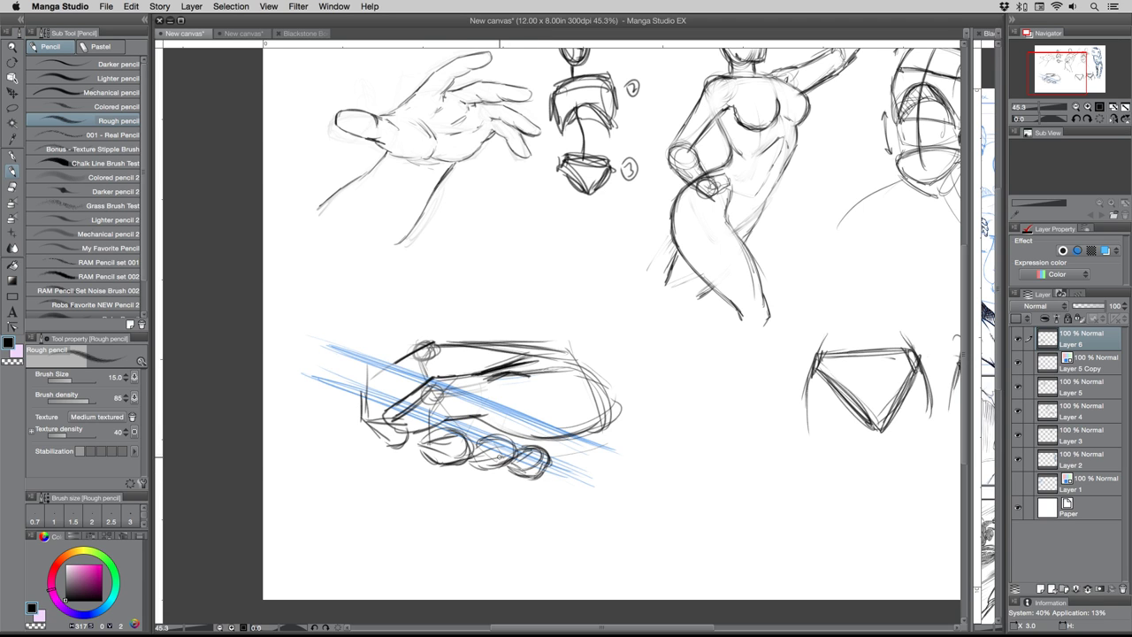
mouse_move(380, 411)
mouse_down()
mouse_move(460, 424)
mouse_move(531, 397)
mouse_move(551, 456)
mouse_up()
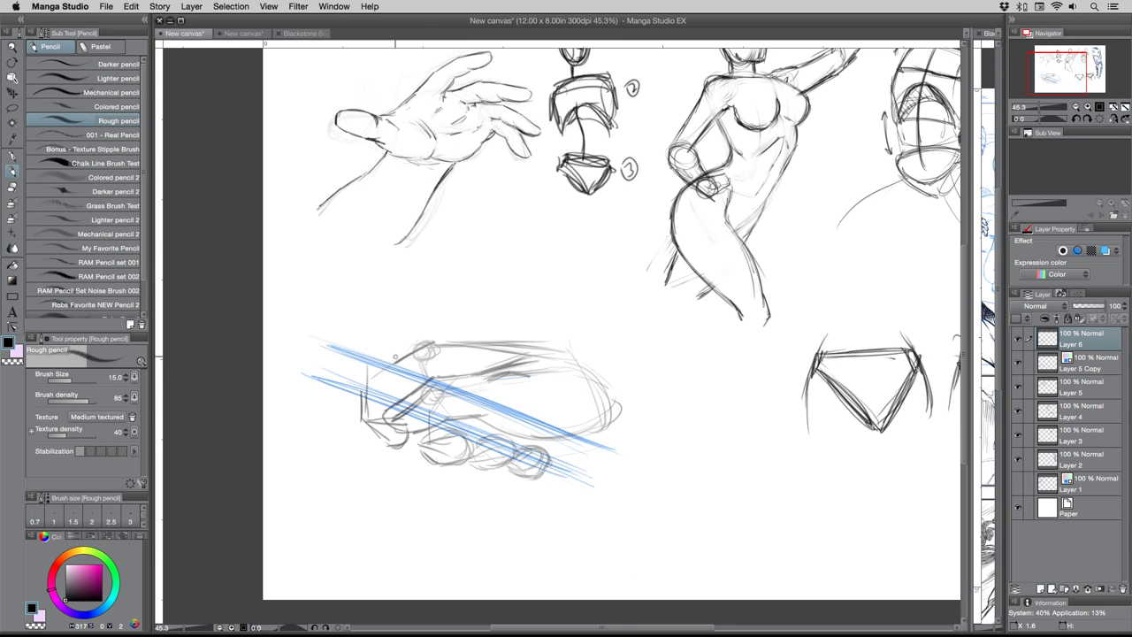
- Lasso the curled fingers, shift them slightly down and outward with a small rotation, and clear the selection
click(12, 107)
mouse_move(360, 440)
mouse_down()
mouse_move(359, 386)
mouse_move(461, 403)
mouse_move(534, 436)
mouse_up()
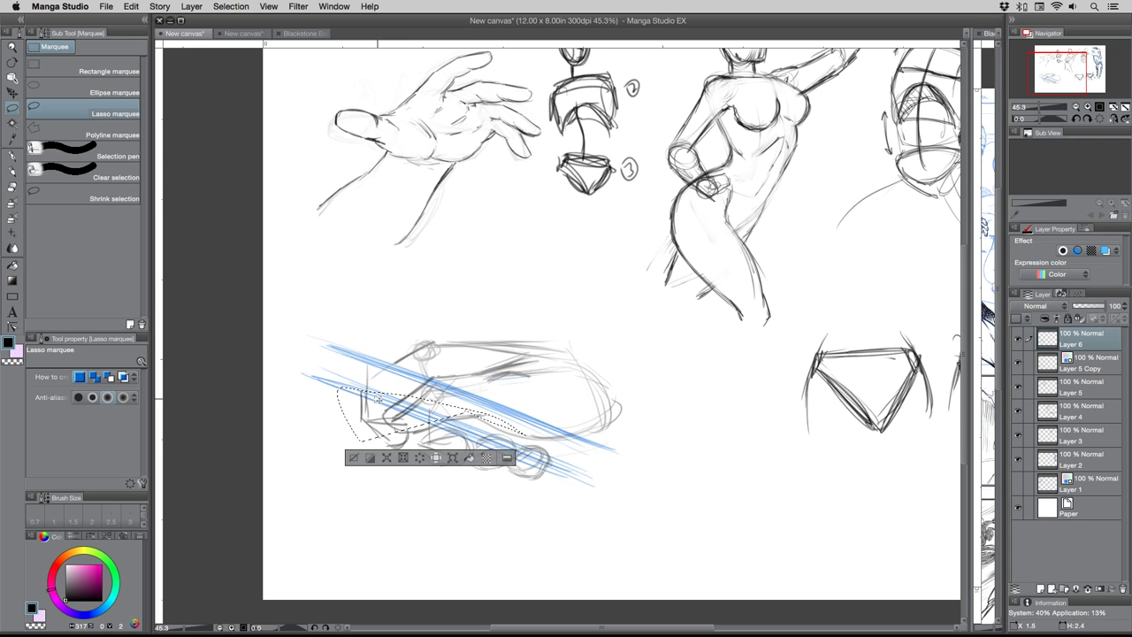
key(super+d)
mouse_move(353, 427)
mouse_down()
mouse_move(373, 386)
mouse_move(408, 432)
mouse_move(488, 427)
mouse_move(493, 503)
mouse_move(380, 451)
mouse_up()
click(475, 520)
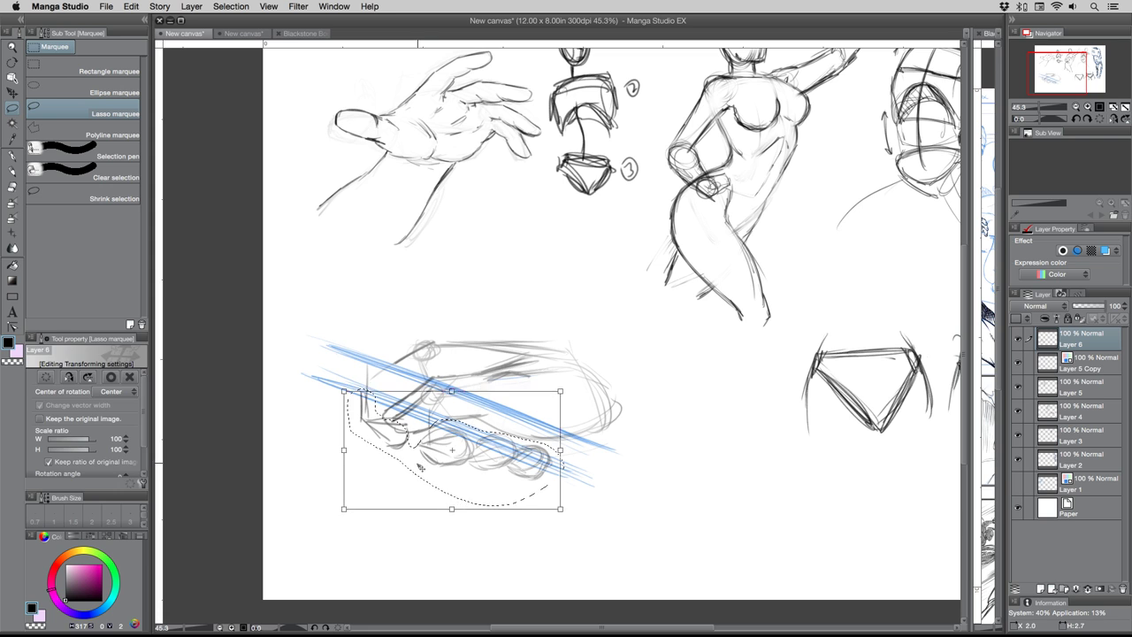
drag(365, 478, 359, 473)
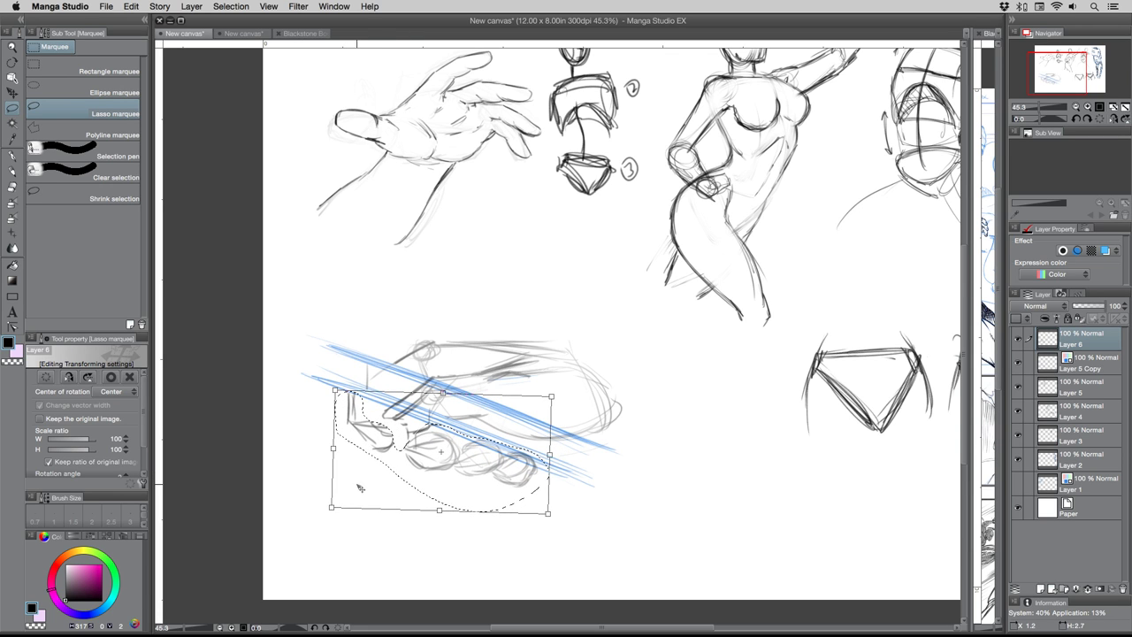
key(Return)
key(ctrl+d)
- Add fingernails and darken the thumb, palm edge and curled finger contours with the Rough pencil
click(12, 171)
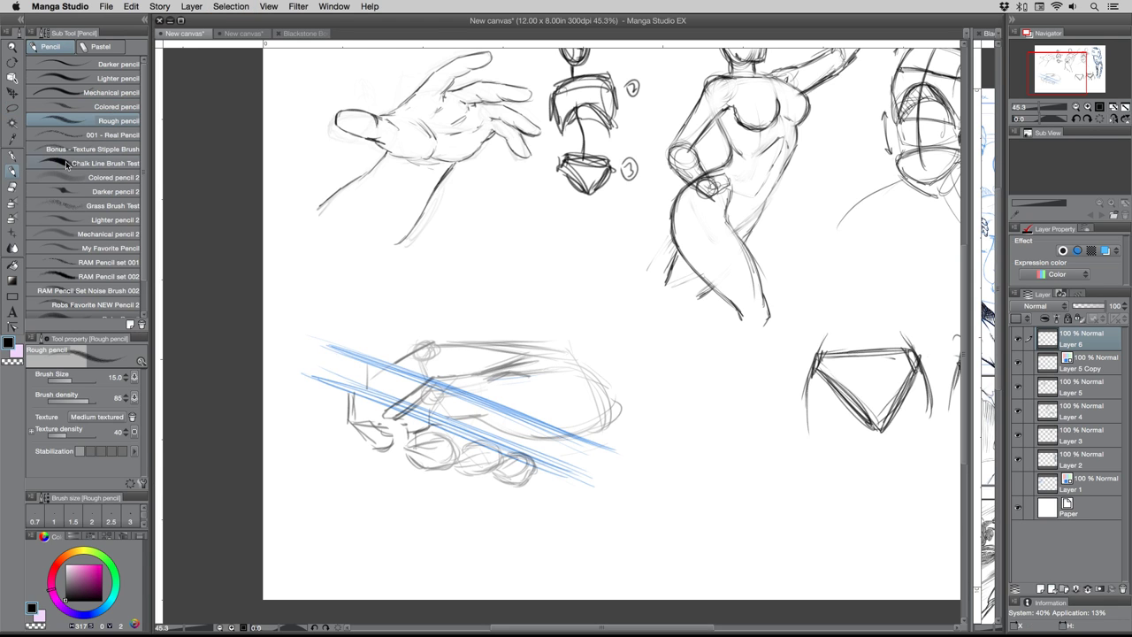
drag(434, 447, 442, 462)
mouse_move(476, 451)
mouse_down()
mouse_move(489, 466)
mouse_move(481, 468)
mouse_move(474, 456)
mouse_move(523, 474)
mouse_move(509, 469)
mouse_up()
mouse_move(515, 467)
mouse_down()
mouse_move(524, 474)
mouse_move(513, 472)
mouse_up()
mouse_move(442, 460)
mouse_down()
mouse_move(407, 429)
mouse_move(373, 439)
mouse_move(379, 425)
mouse_move(386, 436)
mouse_move(374, 437)
mouse_move(380, 415)
mouse_move(390, 429)
mouse_move(476, 412)
mouse_move(495, 425)
mouse_move(598, 424)
mouse_up()
mouse_move(365, 414)
mouse_down()
mouse_move(387, 419)
mouse_move(394, 445)
mouse_up()
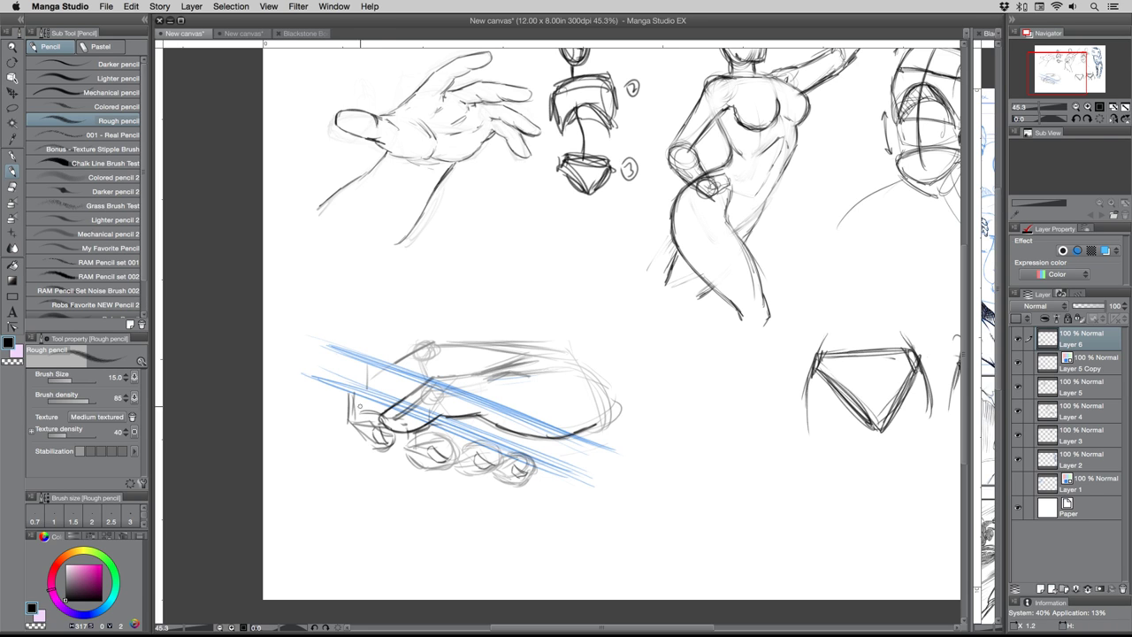
mouse_move(345, 389)
mouse_down()
mouse_move(344, 419)
mouse_move(370, 442)
mouse_move(384, 415)
mouse_move(364, 415)
mouse_move(396, 451)
mouse_move(373, 445)
mouse_move(358, 409)
mouse_move(451, 453)
mouse_move(442, 446)
mouse_move(452, 433)
mouse_move(461, 455)
mouse_move(500, 453)
mouse_move(529, 469)
mouse_move(521, 449)
mouse_move(532, 455)
mouse_up()
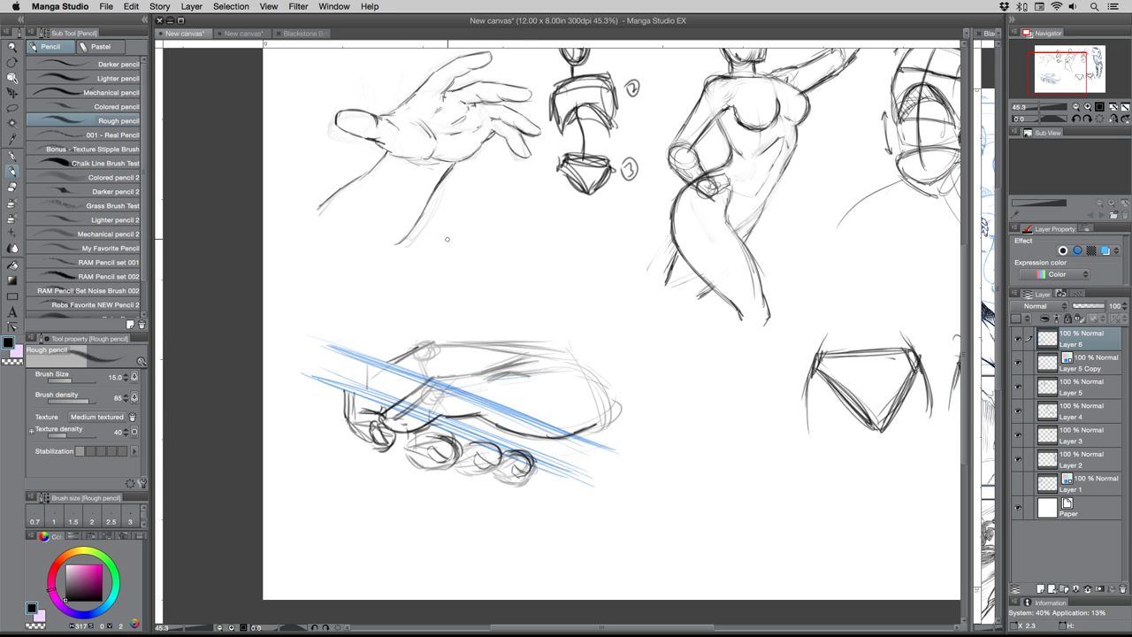
mouse_move(416, 428)
mouse_down()
mouse_move(449, 429)
mouse_move(429, 466)
mouse_move(445, 449)
mouse_move(438, 436)
mouse_move(406, 470)
mouse_move(464, 420)
mouse_move(456, 427)
mouse_move(473, 446)
mouse_move(443, 468)
mouse_move(413, 456)
mouse_move(410, 440)
mouse_move(458, 454)
mouse_up()
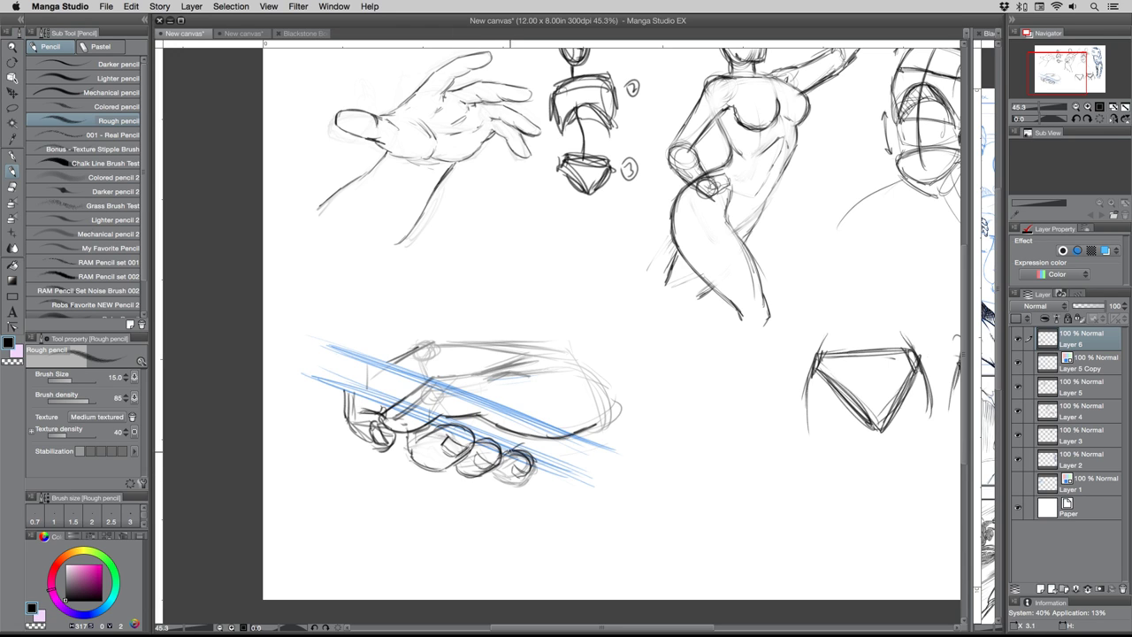
- Undo the last little-finger strokes and redraw its fingertip and nail with the brush size at 10.0
mouse_move(535, 450)
mouse_down()
mouse_move(542, 462)
mouse_move(526, 480)
mouse_move(502, 484)
mouse_move(492, 470)
mouse_up()
key(bracketleft)
key(bracketleft)
key(super+z)
key(super+z)
key(super+z)
key(super+z)
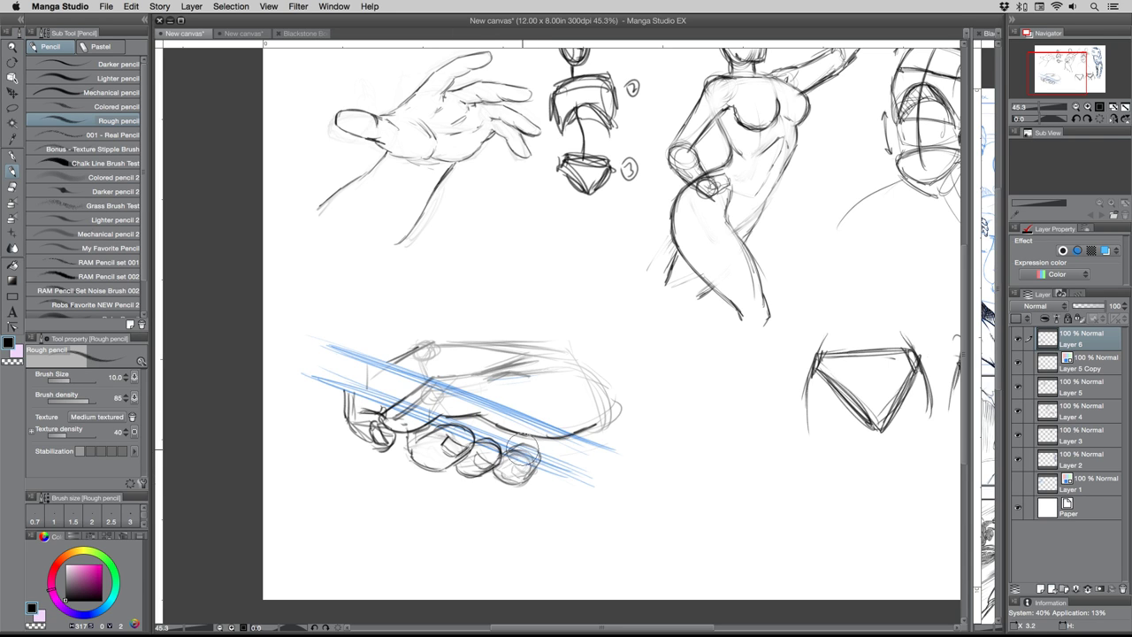
mouse_move(525, 446)
mouse_down()
mouse_move(503, 458)
mouse_move(538, 467)
mouse_move(519, 482)
mouse_move(496, 476)
mouse_move(538, 458)
mouse_move(533, 468)
mouse_move(520, 455)
mouse_up()
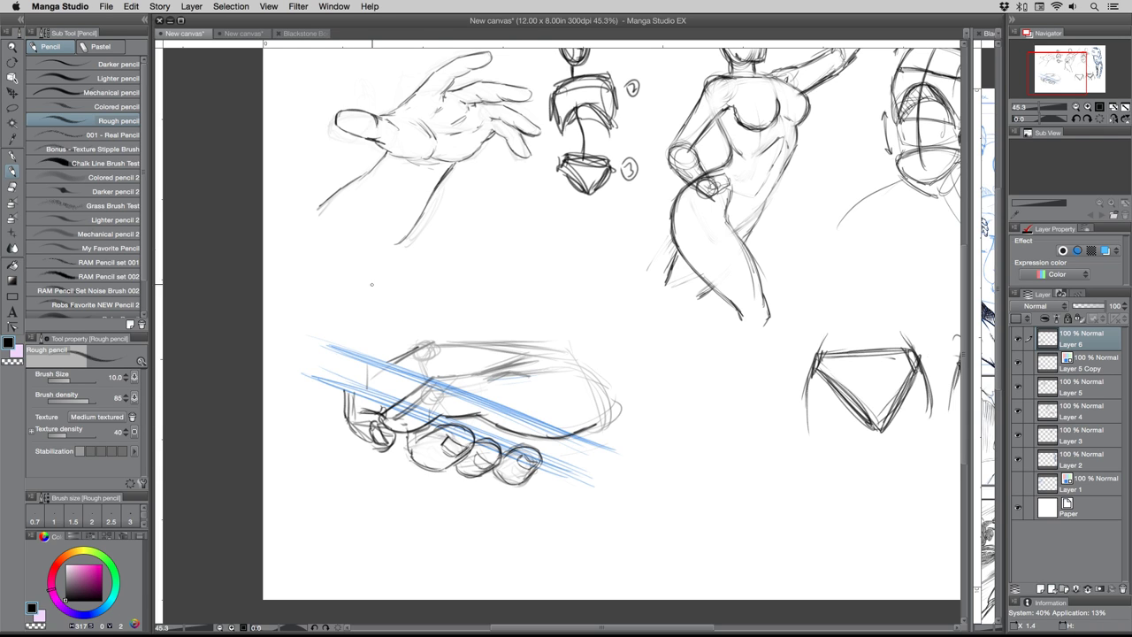
- Draw the back of the hand extending into the forearm, plus the wrist crease and thumb fold
mouse_move(421, 344)
mouse_down()
mouse_move(578, 343)
mouse_move(703, 386)
mouse_up()
drag(585, 344, 716, 394)
mouse_move(601, 417)
mouse_down()
mouse_move(620, 397)
mouse_move(601, 432)
mouse_up()
mouse_move(513, 361)
mouse_down()
mouse_move(471, 376)
mouse_move(494, 367)
mouse_up()
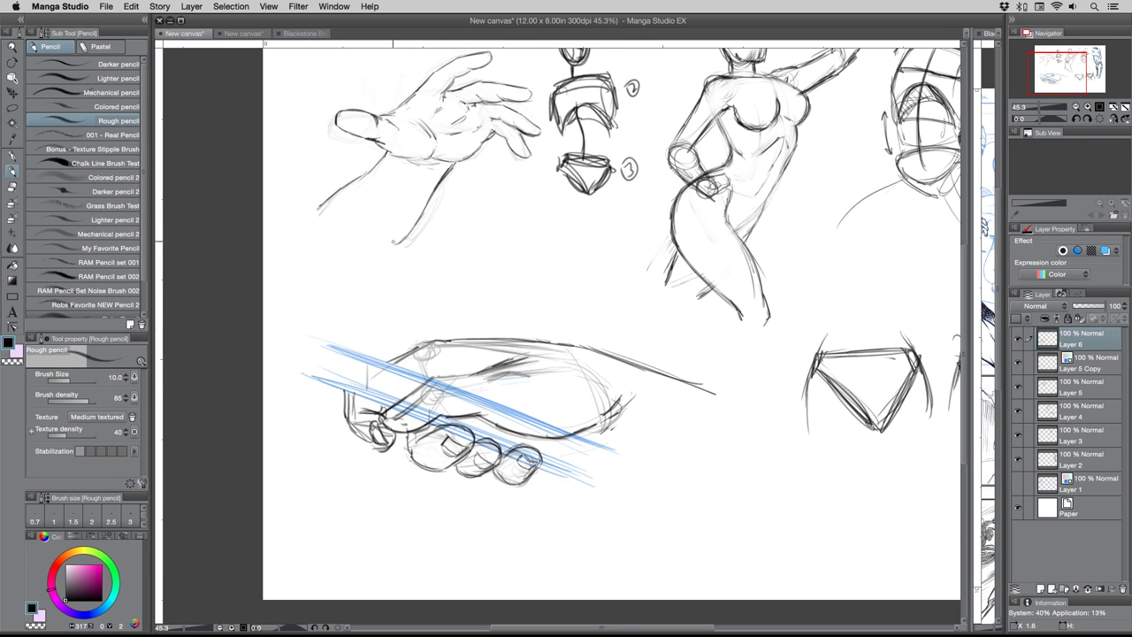
- Fade the lower hand sketch and redraw the thumb, its nail, wrist creases and back of the hand at brush size 12.0
key(bracketright)
mouse_move(340, 389)
mouse_down()
mouse_move(374, 478)
mouse_move(377, 422)
mouse_move(383, 440)
mouse_move(426, 375)
mouse_move(448, 387)
mouse_move(426, 358)
mouse_move(381, 375)
mouse_move(444, 388)
mouse_move(580, 369)
mouse_move(591, 410)
mouse_move(576, 419)
mouse_move(515, 354)
mouse_move(537, 351)
mouse_move(427, 350)
mouse_move(389, 397)
mouse_move(429, 462)
mouse_move(504, 487)
mouse_move(371, 398)
mouse_up()
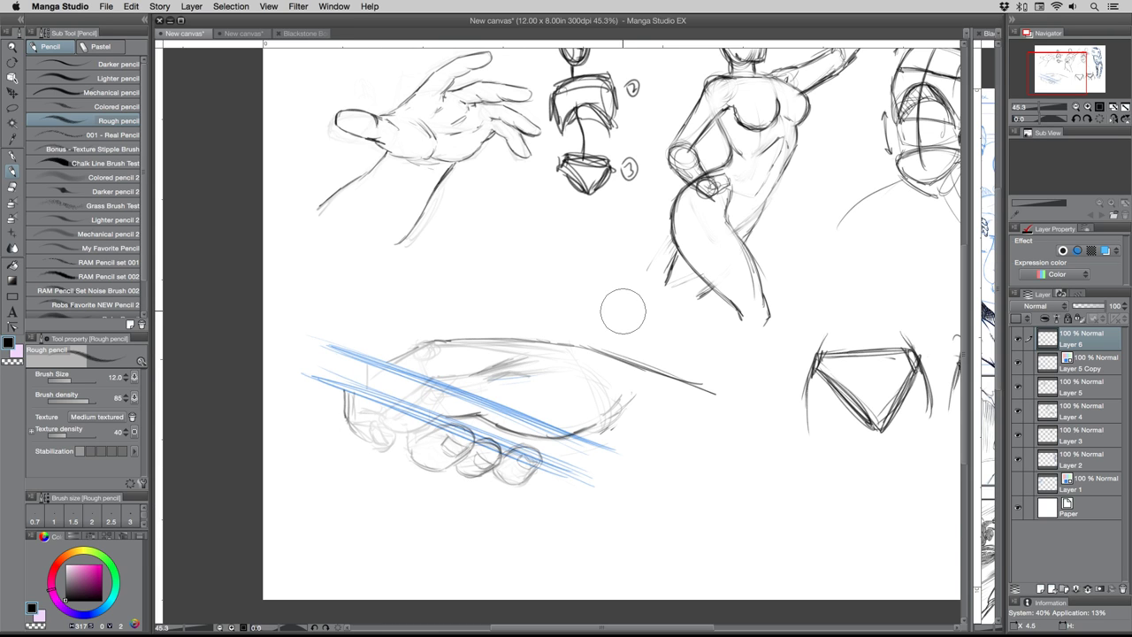
mouse_move(492, 367)
mouse_down()
mouse_move(523, 357)
mouse_move(436, 374)
mouse_move(387, 409)
mouse_move(402, 425)
mouse_move(392, 420)
mouse_move(490, 410)
mouse_up()
mouse_move(392, 410)
mouse_down()
mouse_move(432, 382)
mouse_move(525, 375)
mouse_move(525, 353)
mouse_move(494, 366)
mouse_move(517, 339)
mouse_move(497, 359)
mouse_up()
mouse_move(584, 429)
mouse_down()
mouse_move(631, 398)
mouse_move(626, 419)
mouse_up()
mouse_move(544, 338)
mouse_down()
mouse_move(529, 340)
mouse_move(573, 340)
mouse_move(459, 340)
mouse_up()
mouse_move(499, 341)
mouse_down()
mouse_move(430, 339)
mouse_move(375, 363)
mouse_move(426, 342)
mouse_up()
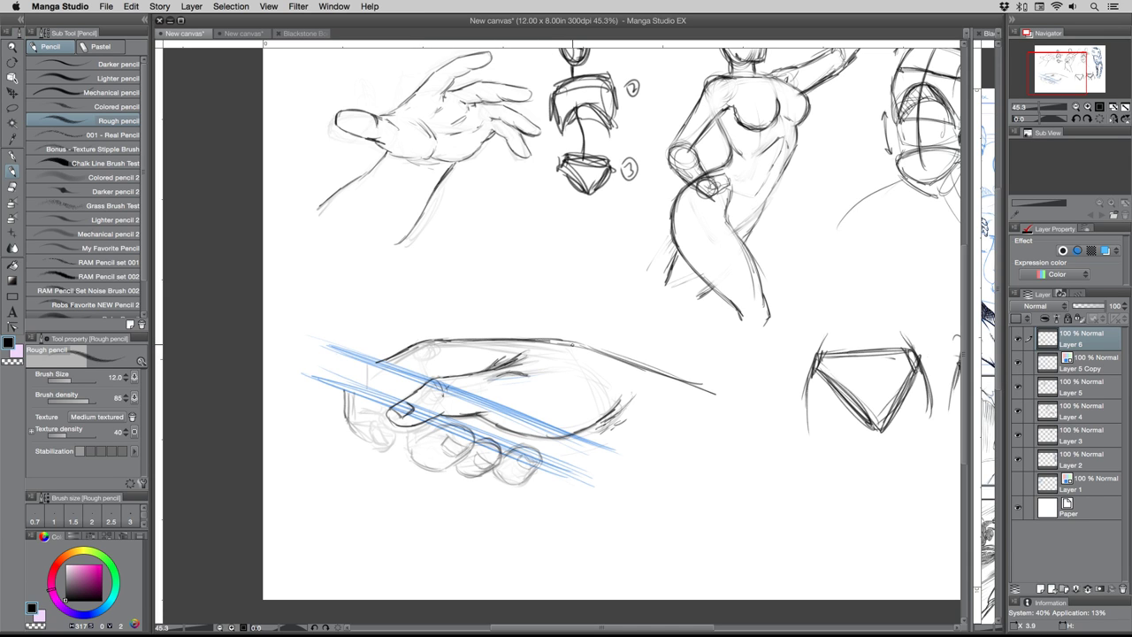
- Reinforce the forearm line and redraw the index finger and the curled fingertips with their nails
drag(582, 349, 665, 373)
drag(435, 375, 429, 366)
mouse_move(347, 394)
mouse_down()
mouse_move(350, 428)
mouse_move(365, 439)
mouse_move(402, 438)
mouse_move(403, 427)
mouse_move(365, 412)
mouse_move(403, 425)
mouse_up()
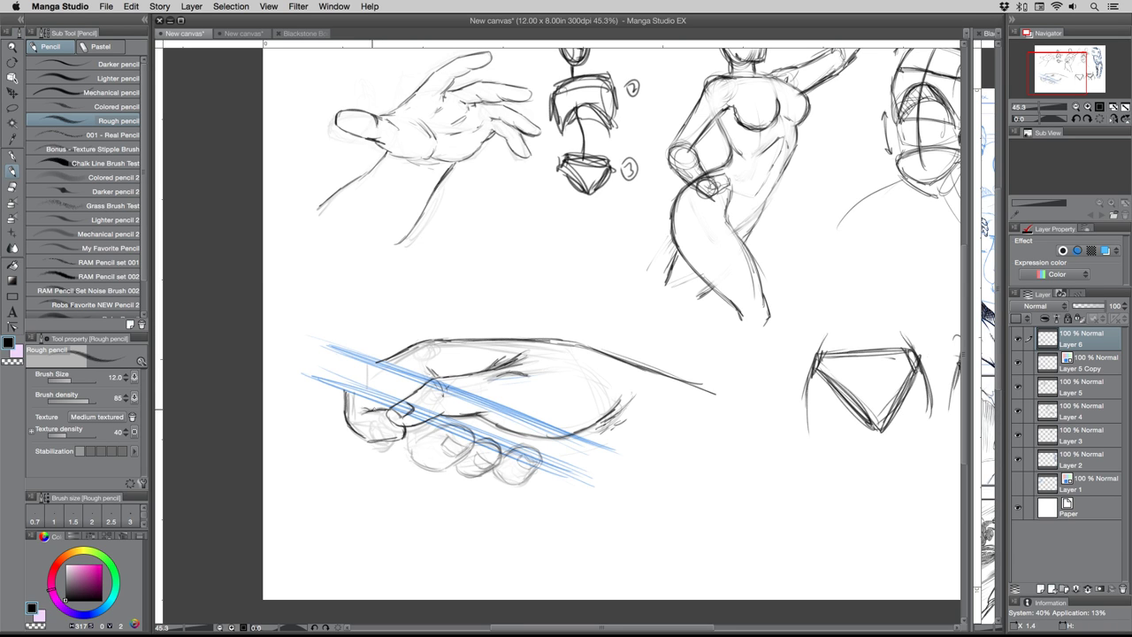
mouse_move(374, 405)
mouse_down()
mouse_move(395, 431)
mouse_move(386, 438)
mouse_move(376, 423)
mouse_up()
mouse_move(384, 419)
mouse_down()
mouse_move(380, 440)
mouse_move(352, 434)
mouse_move(347, 393)
mouse_up()
mouse_move(430, 434)
mouse_down()
mouse_move(456, 425)
mouse_move(473, 432)
mouse_move(472, 447)
mouse_move(444, 469)
mouse_move(418, 462)
mouse_move(409, 432)
mouse_move(439, 422)
mouse_move(502, 456)
mouse_move(477, 477)
mouse_move(454, 469)
mouse_move(518, 444)
mouse_move(542, 466)
mouse_move(522, 485)
mouse_move(495, 472)
mouse_move(534, 461)
mouse_move(474, 460)
mouse_move(483, 469)
mouse_move(463, 448)
mouse_move(445, 453)
mouse_move(467, 454)
mouse_up()
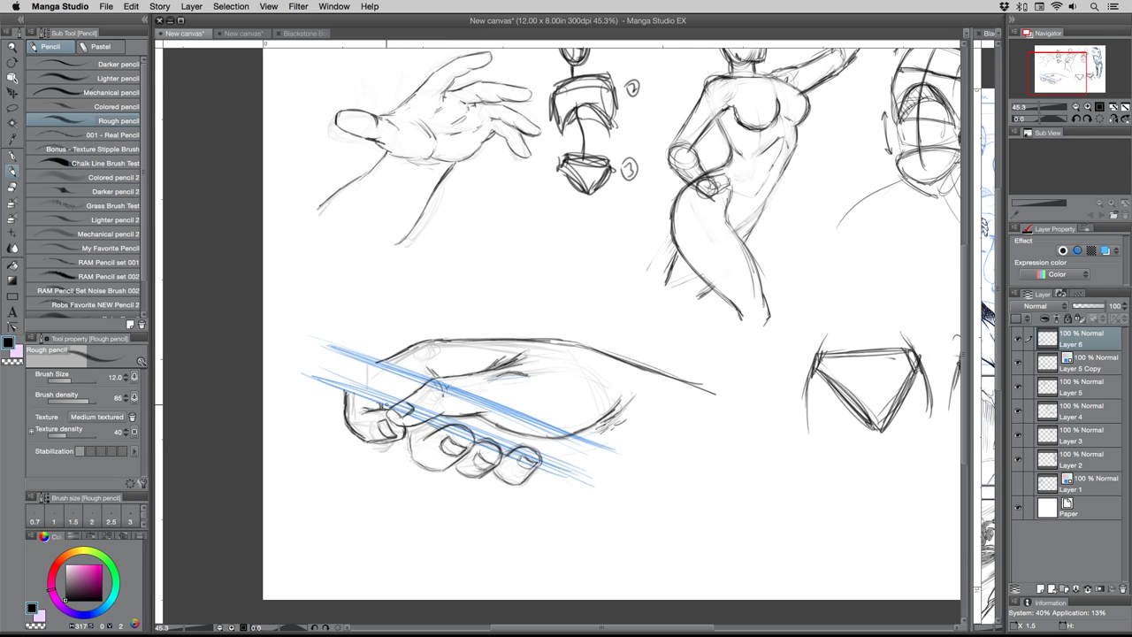
- Refine the index finger's outer contour, the lower thumb and palm edge, and the thumb tip
mouse_move(334, 412)
mouse_down()
mouse_move(368, 463)
mouse_move(348, 433)
mouse_move(386, 441)
mouse_up()
mouse_move(415, 388)
mouse_down()
mouse_move(386, 414)
mouse_move(475, 417)
mouse_move(537, 436)
mouse_move(603, 425)
mouse_up()
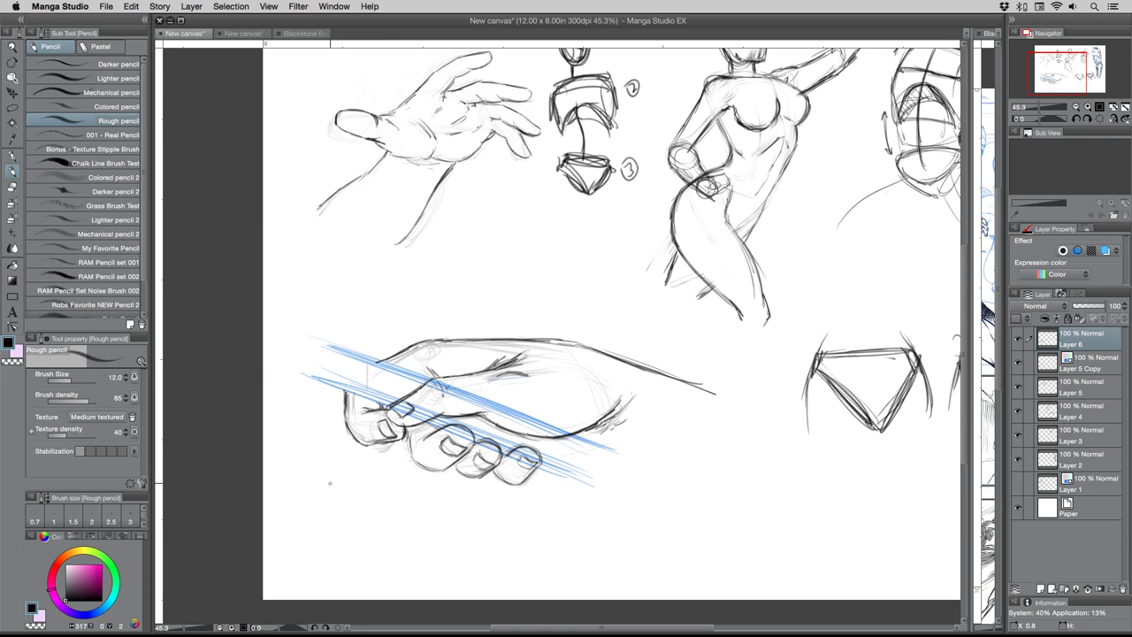
drag(406, 395, 384, 414)
drag(408, 428, 379, 442)
- Hide all the sketch layers except Layer 2 with the armored arm, and make Layer 2 active
scroll(692, 209, down, 2)
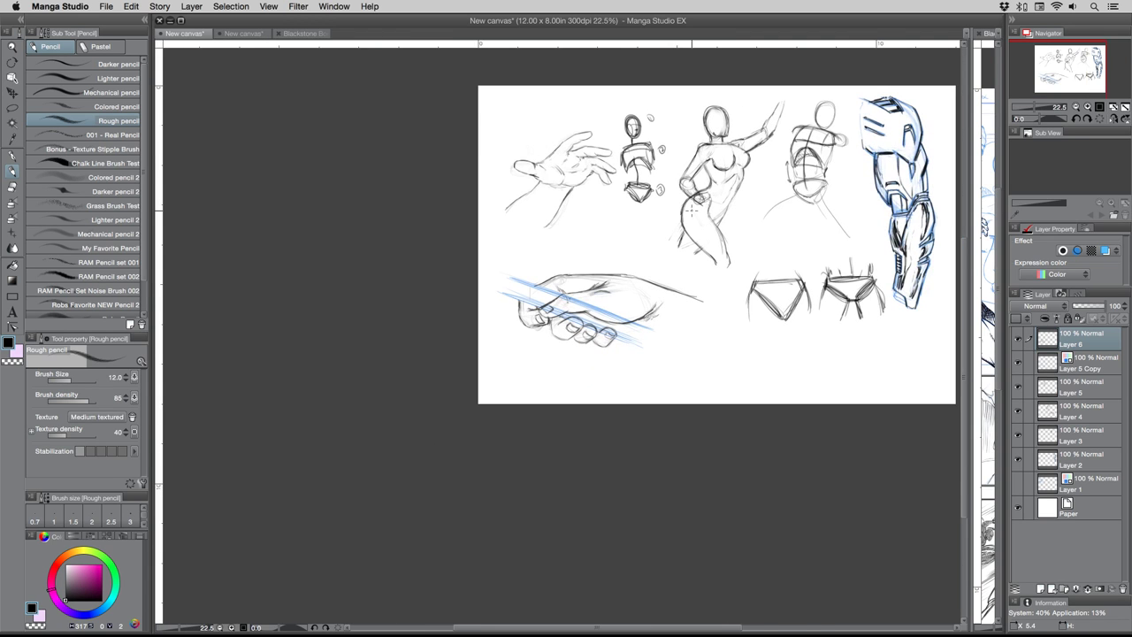
mouse_move(543, 332)
mouse_down()
mouse_move(396, 400)
mouse_move(438, 388)
mouse_up()
drag(1018, 338, 1016, 461)
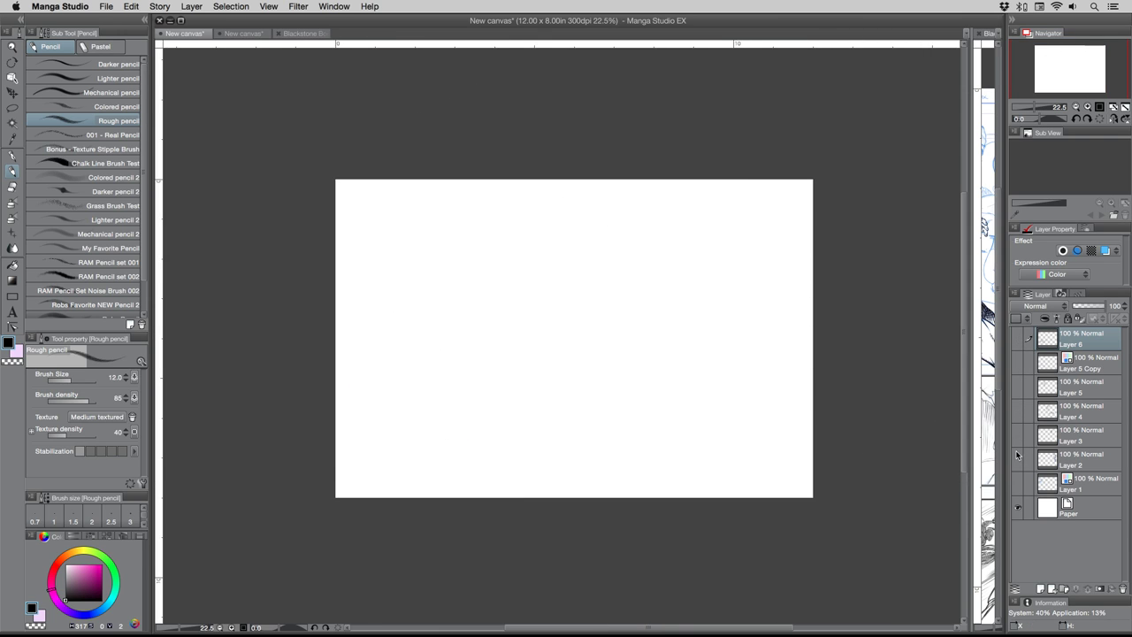
click(1017, 435)
click(1083, 435)
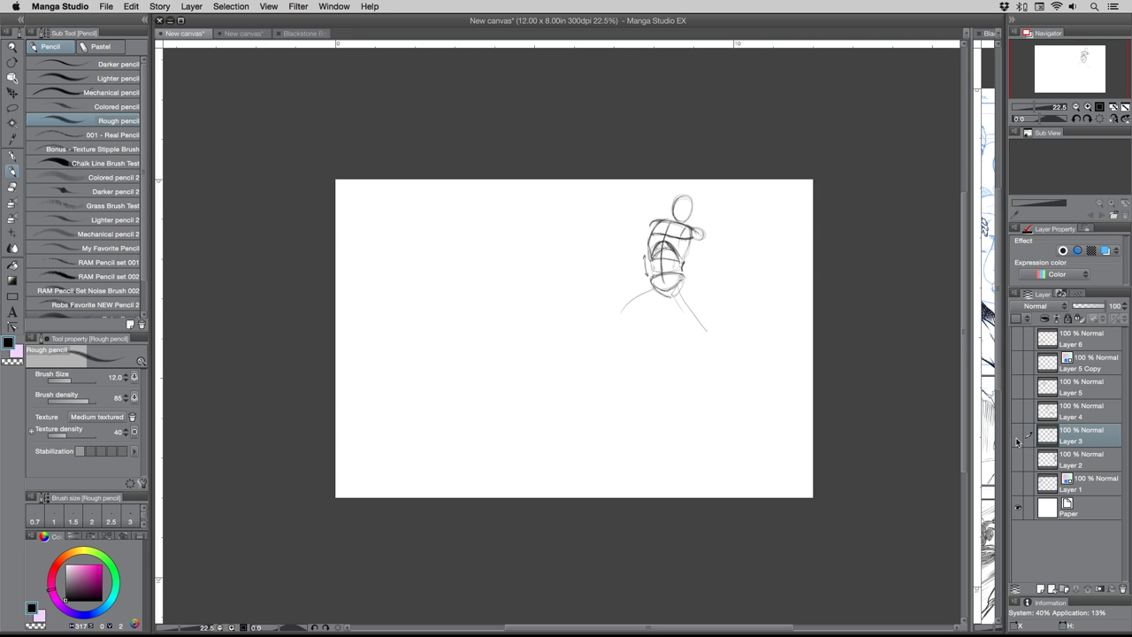
click(1017, 436)
click(1016, 460)
click(1070, 454)
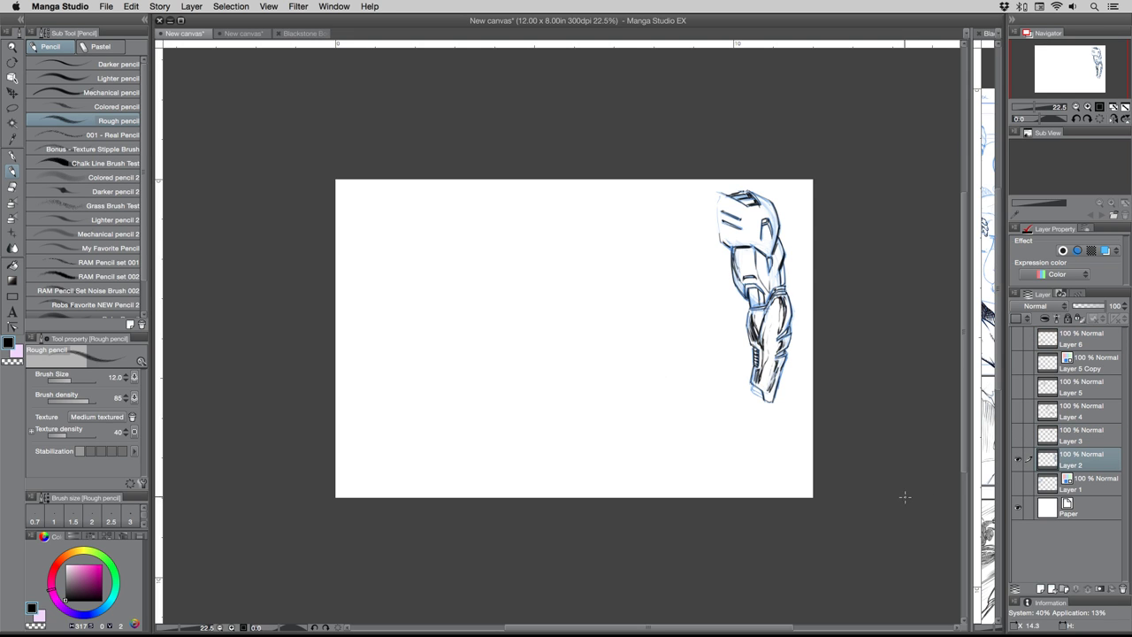
- Duplicate Layer 2 and hide the original so only the copy of the armored arm is shown
right_click(1093, 460)
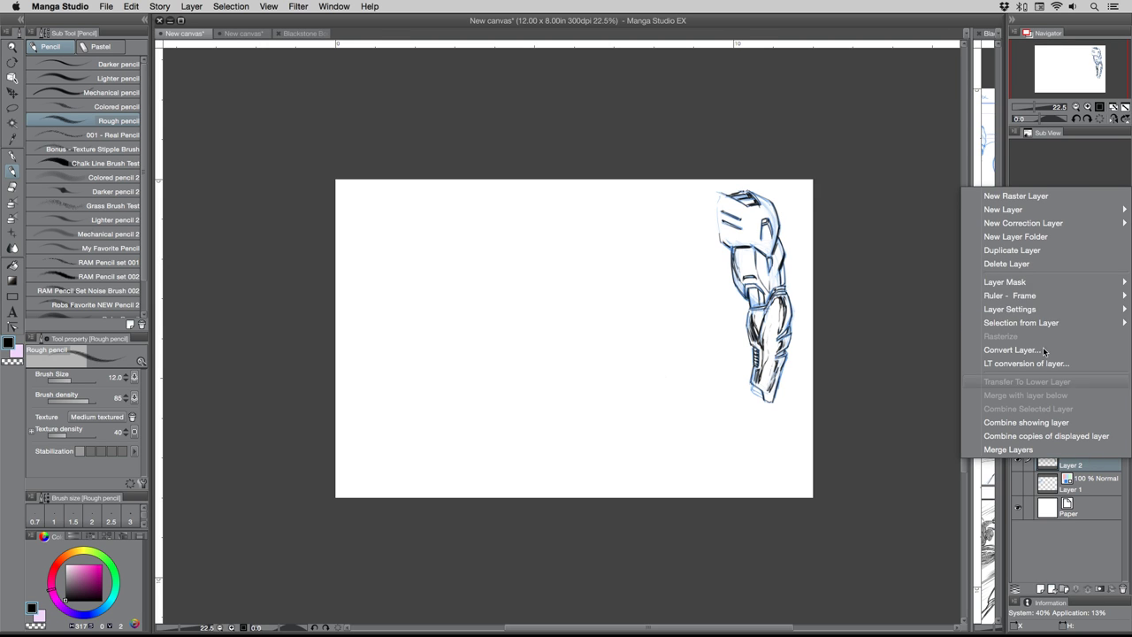
click(1024, 250)
click(1018, 483)
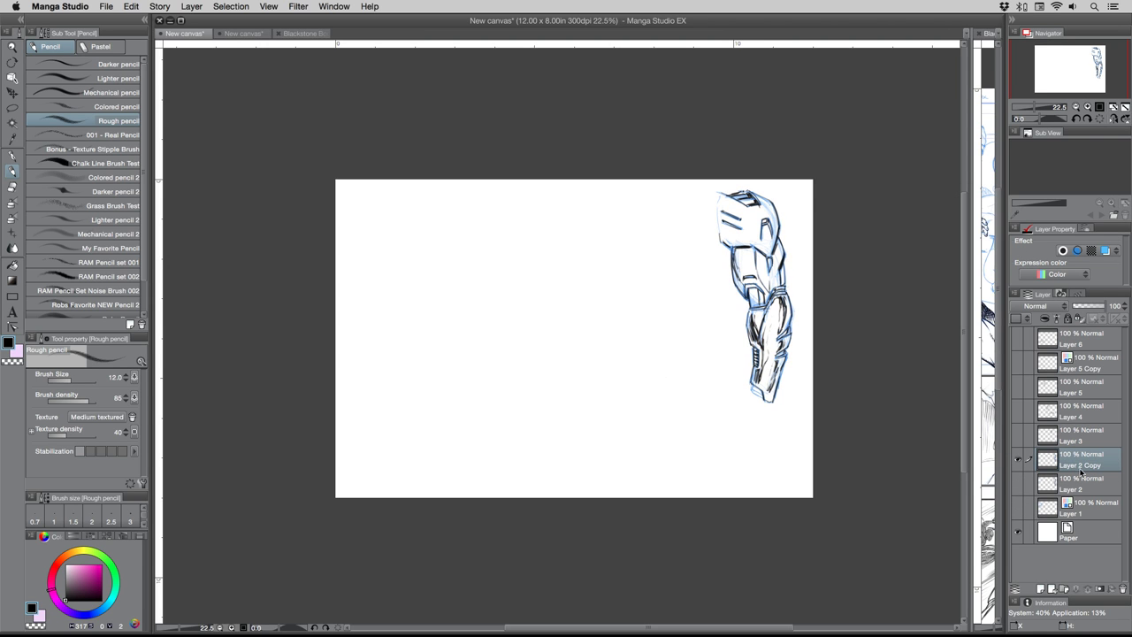
- Move the copied armored arm to the middle of the canvas and display its layer in blue
click(12, 92)
mouse_move(728, 245)
mouse_down()
mouse_move(600, 282)
mouse_move(543, 282)
mouse_up()
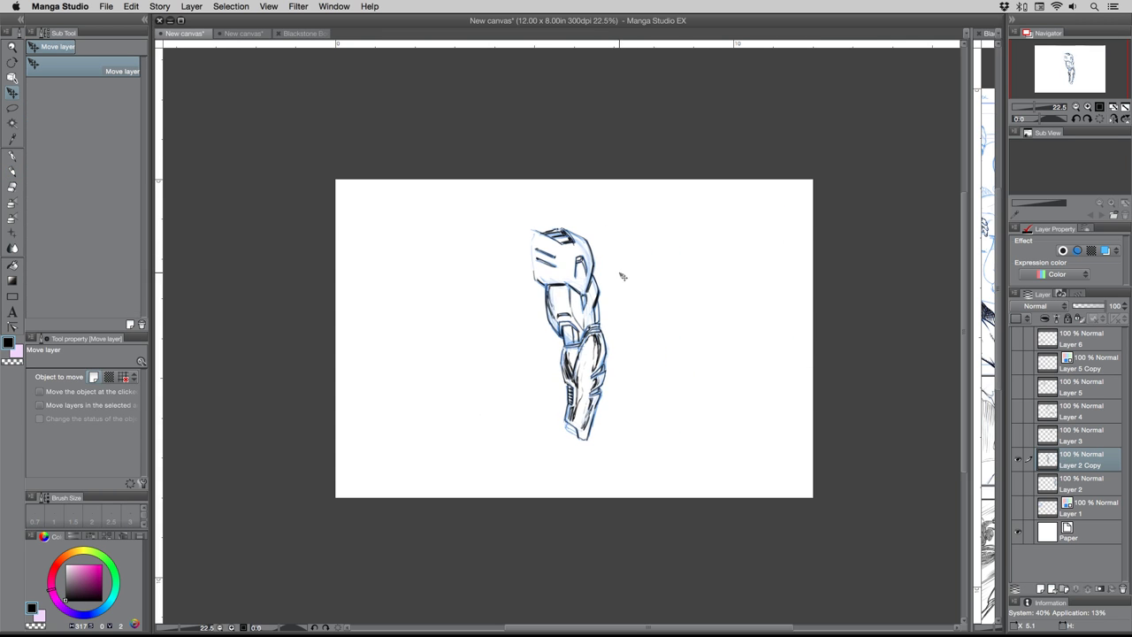
click(1104, 250)
scroll(592, 305, up, 5)
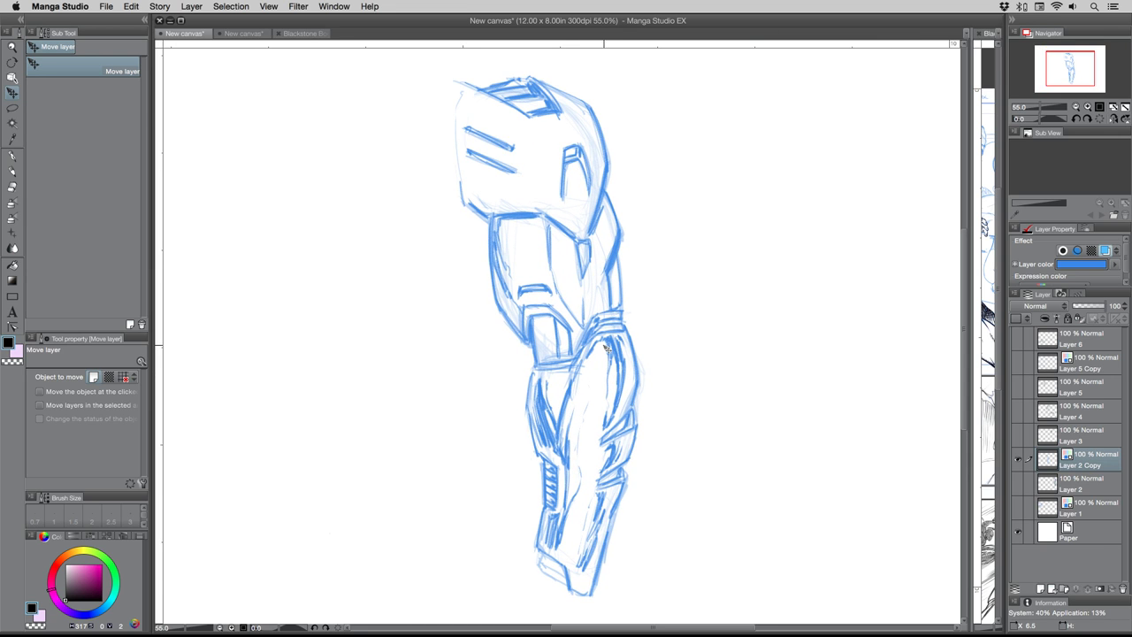
- On a new layer, pencil heavy black contours along the shoulder armor's outer and lower edges and the back of the upper arm
click(1041, 589)
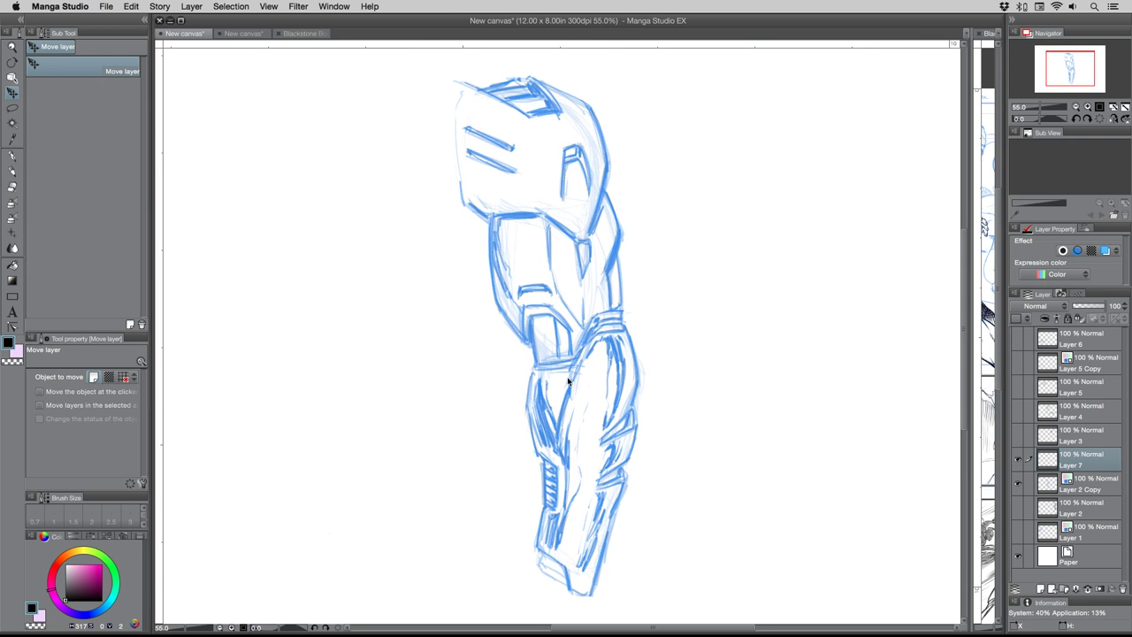
click(10, 172)
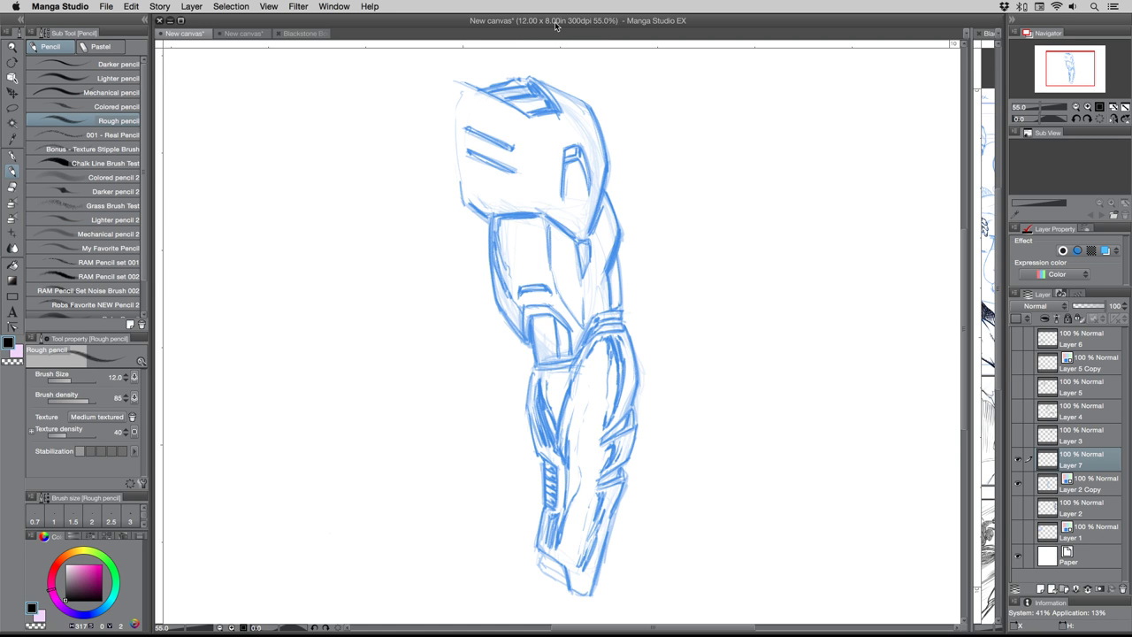
mouse_move(536, 79)
mouse_down()
mouse_move(584, 103)
mouse_move(604, 159)
mouse_move(592, 110)
mouse_move(606, 167)
mouse_up()
mouse_move(594, 113)
mouse_down()
mouse_move(606, 177)
mouse_move(592, 221)
mouse_move(619, 222)
mouse_move(616, 209)
mouse_move(609, 267)
mouse_up()
mouse_move(620, 228)
mouse_down()
mouse_move(606, 283)
mouse_move(614, 252)
mouse_move(618, 303)
mouse_up()
drag(621, 259, 617, 310)
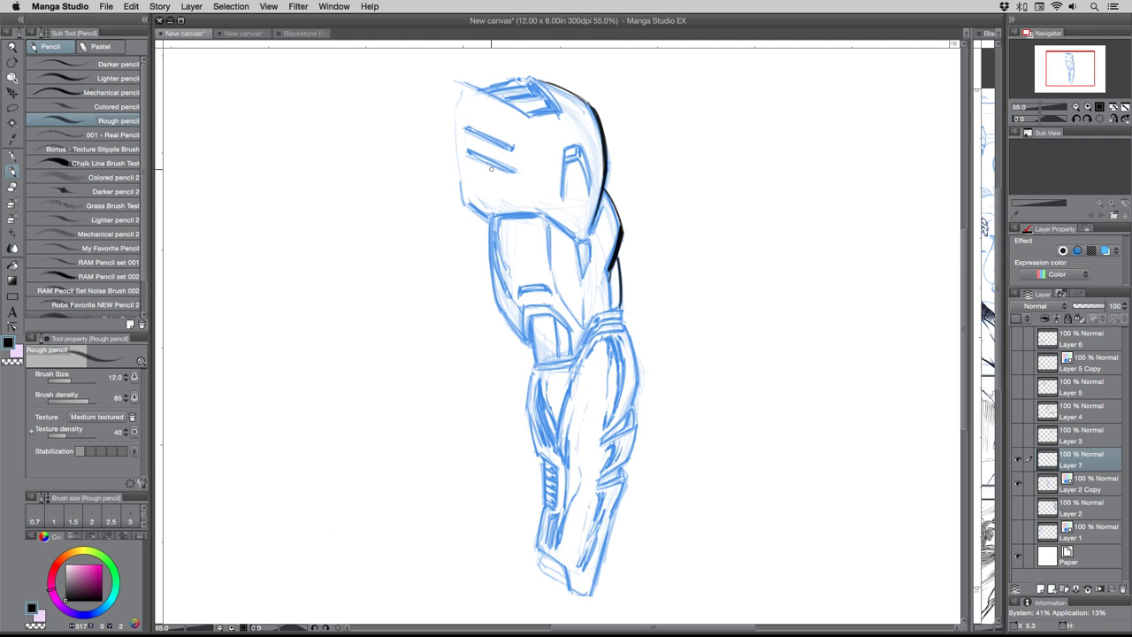
mouse_move(491, 217)
mouse_down()
mouse_move(536, 211)
mouse_move(580, 241)
mouse_up()
mouse_move(463, 201)
mouse_down()
mouse_move(491, 217)
mouse_move(465, 199)
mouse_up()
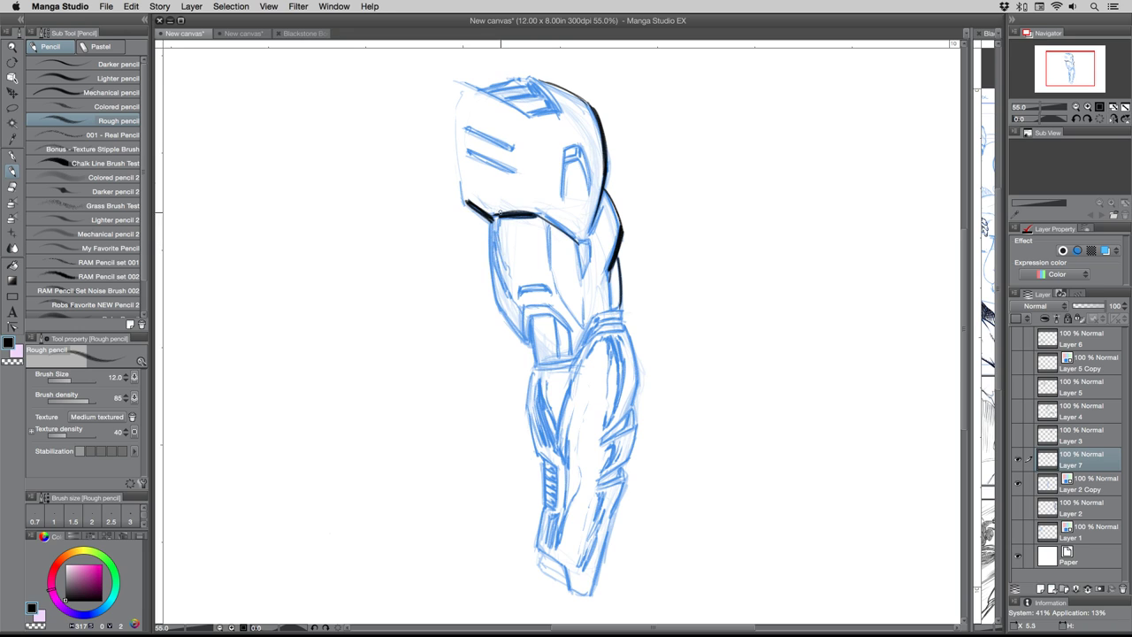
- Trace the front of the upper arm and both sides of the forearm in heavy black, redrawing the inner forearm edge
mouse_move(492, 217)
mouse_down()
mouse_move(501, 311)
mouse_move(496, 300)
mouse_move(523, 335)
mouse_up()
mouse_move(622, 329)
mouse_down()
mouse_move(637, 371)
mouse_move(635, 349)
mouse_move(633, 403)
mouse_move(637, 378)
mouse_up()
mouse_move(633, 430)
mouse_down()
mouse_move(637, 460)
mouse_move(610, 520)
mouse_up()
mouse_move(525, 405)
mouse_down()
mouse_move(527, 375)
mouse_move(527, 437)
mouse_move(523, 417)
mouse_up()
mouse_move(533, 375)
mouse_down()
mouse_move(525, 421)
mouse_move(538, 454)
mouse_up()
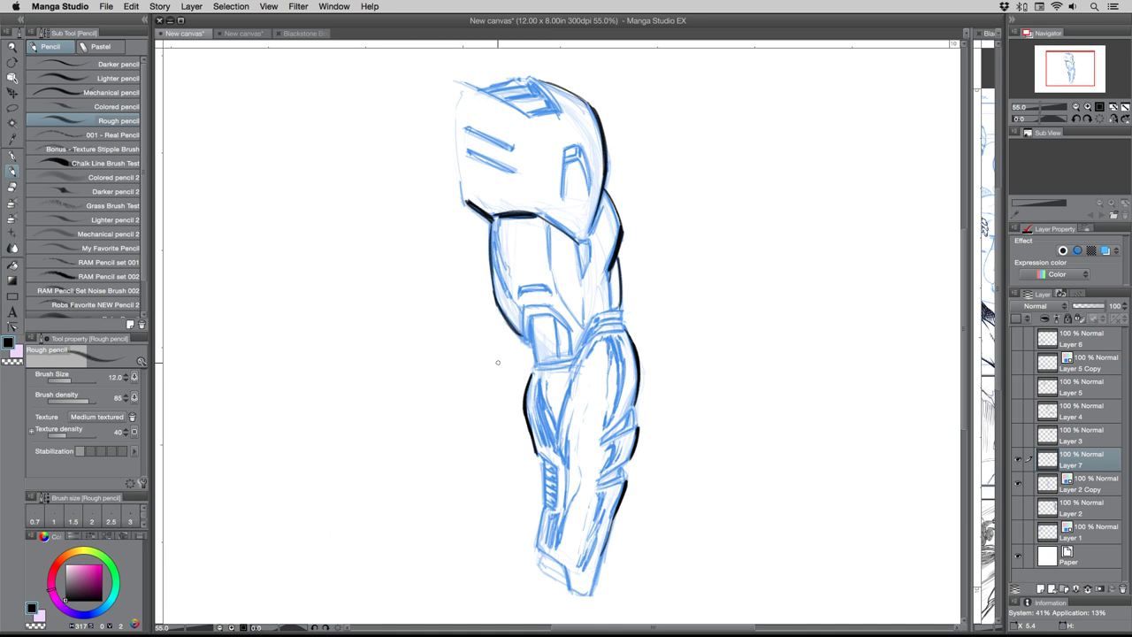
key(super+z)
key(super+z)
key(super+z)
key(super+z)
mouse_move(531, 375)
mouse_down()
mouse_move(527, 435)
mouse_move(537, 451)
mouse_up()
- Sketch a fist's bumpy knuckle line, finger divisions and outer little-finger edge in the blank space beside the arm
drag(672, 354, 416, 399)
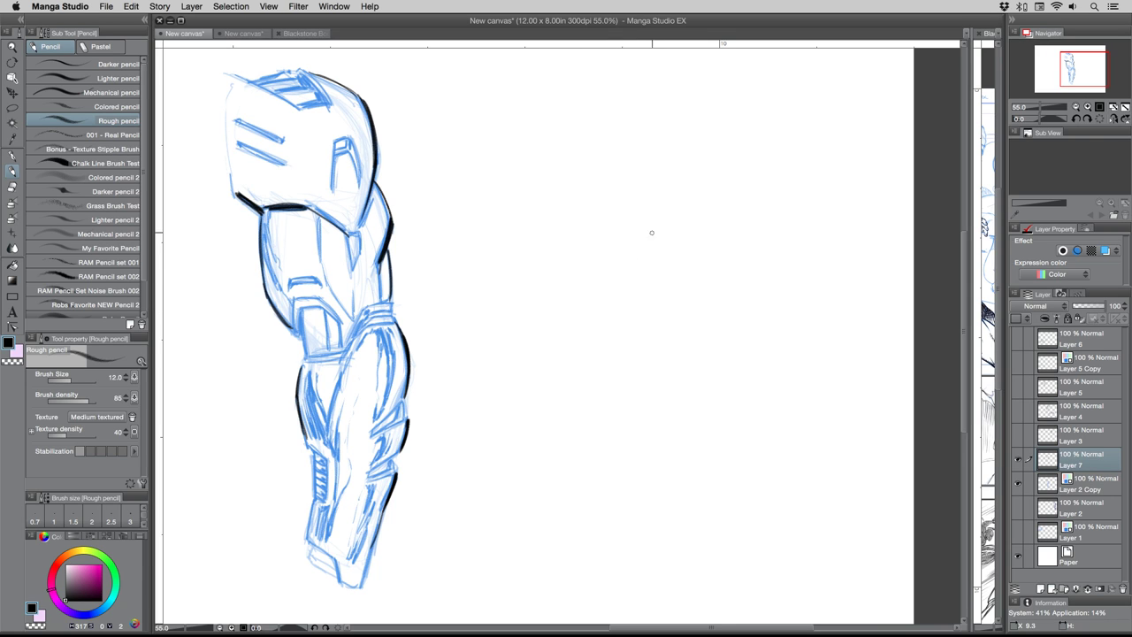
mouse_move(555, 355)
mouse_down()
mouse_move(605, 319)
mouse_move(626, 340)
mouse_move(654, 333)
mouse_up()
drag(675, 362, 702, 381)
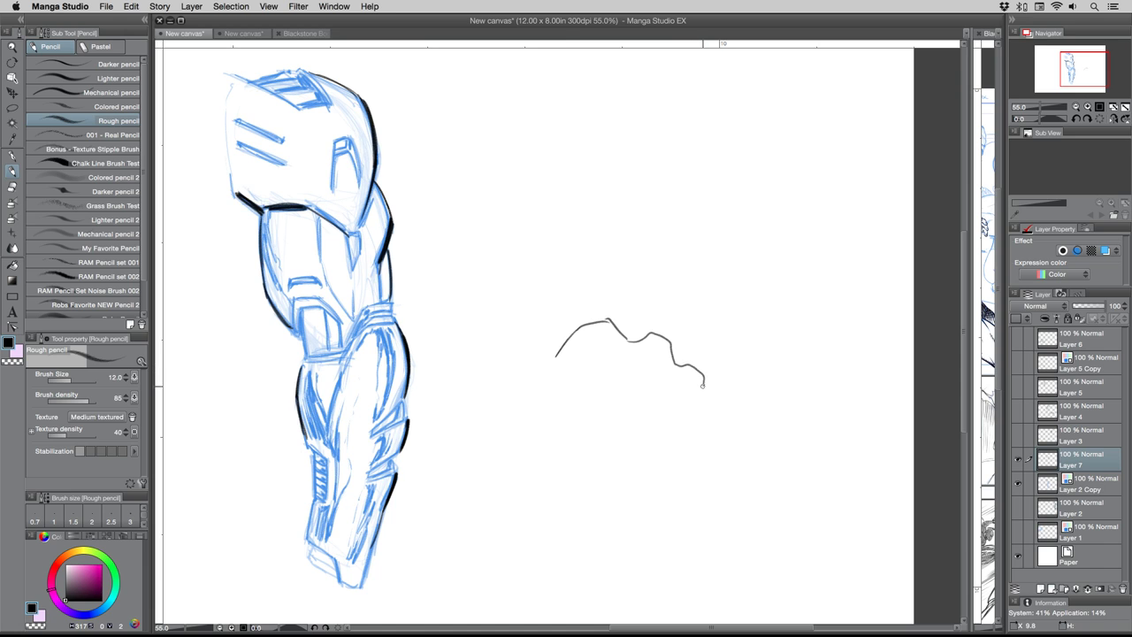
drag(571, 346, 564, 389)
drag(614, 347, 612, 419)
mouse_move(567, 407)
mouse_down()
mouse_move(596, 419)
mouse_move(658, 410)
mouse_move(650, 433)
mouse_move(592, 422)
mouse_up()
mouse_move(695, 416)
mouse_down()
mouse_move(678, 470)
mouse_move(704, 475)
mouse_move(676, 486)
mouse_up()
- Sketch the thumb tip and the lower edges of the curled fingers
mouse_move(530, 427)
mouse_down()
mouse_move(518, 469)
mouse_move(590, 465)
mouse_move(577, 497)
mouse_up()
drag(585, 453, 576, 497)
drag(610, 429, 592, 459)
mouse_move(624, 452)
mouse_down()
mouse_move(645, 472)
mouse_move(624, 482)
mouse_move(675, 500)
mouse_up()
mouse_move(603, 472)
mouse_down()
mouse_move(626, 501)
mouse_move(696, 490)
mouse_up()
- Add the gaps between the knuckles and the thumb-side contours of the fist
drag(612, 331, 607, 372)
drag(665, 345, 652, 390)
drag(700, 377, 693, 404)
mouse_move(555, 352)
mouse_down()
mouse_move(515, 396)
mouse_move(522, 384)
mouse_move(514, 432)
mouse_move(545, 425)
mouse_move(583, 454)
mouse_up()
mouse_move(544, 408)
mouse_down()
mouse_move(551, 387)
mouse_move(564, 385)
mouse_move(608, 429)
mouse_move(598, 453)
mouse_up()
drag(659, 406, 617, 478)
- Sketch the back of the hand, the wrist side and the curved upper edge of the foreshortened forearm
drag(513, 281, 607, 248)
mouse_move(594, 247)
mouse_down()
mouse_move(611, 252)
mouse_move(679, 354)
mouse_up()
mouse_move(548, 260)
mouse_down()
mouse_move(499, 320)
mouse_move(482, 389)
mouse_move(506, 417)
mouse_up()
mouse_move(413, 237)
mouse_down()
mouse_move(495, 198)
mouse_move(562, 235)
mouse_move(469, 203)
mouse_move(531, 213)
mouse_move(566, 249)
mouse_up()
- Lasso the fist and forearm sketch, move it farther from the armored arm, and clear the selection
click(12, 107)
mouse_move(424, 268)
mouse_down()
mouse_move(405, 181)
mouse_move(702, 553)
mouse_move(420, 338)
mouse_move(592, 292)
mouse_up()
click(618, 588)
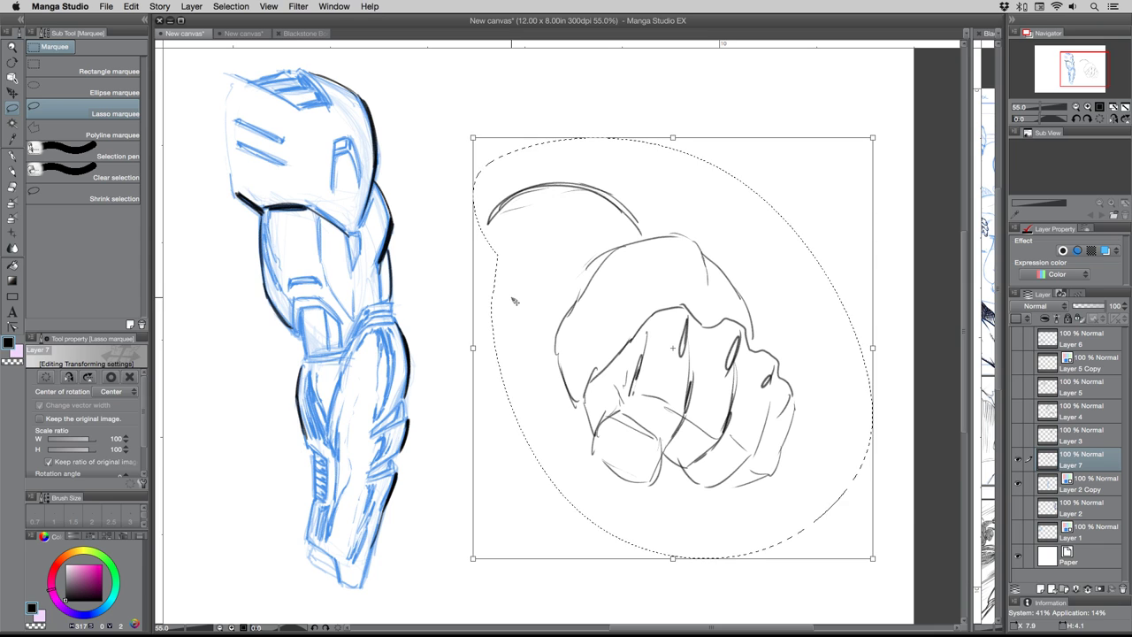
key(Return)
key(super+d)
- Pencil the forearm's lower curve and reinforce its upper edge, the back of the hand, the thumb side and the knuckles
click(12, 154)
click(12, 170)
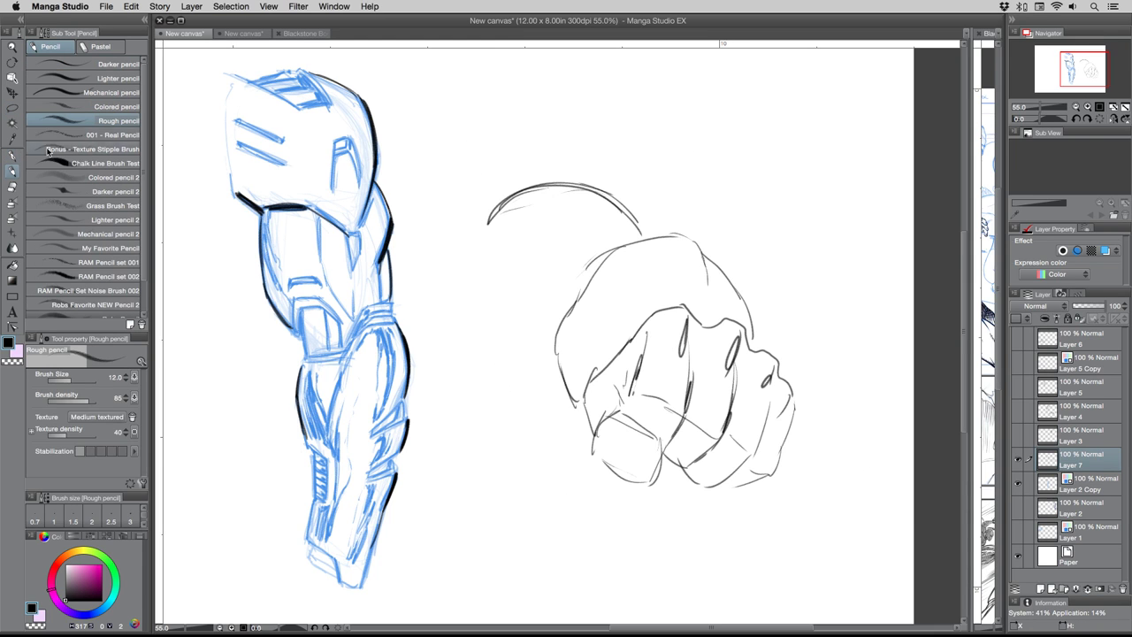
mouse_move(534, 250)
mouse_down()
mouse_move(512, 308)
mouse_move(548, 362)
mouse_up()
drag(590, 191, 642, 232)
mouse_move(535, 183)
mouse_down()
mouse_move(619, 196)
mouse_move(646, 234)
mouse_move(691, 237)
mouse_move(715, 293)
mouse_move(750, 329)
mouse_up()
drag(610, 251, 589, 289)
mouse_move(596, 278)
mouse_down()
mouse_move(550, 379)
mouse_move(590, 421)
mouse_up()
mouse_move(645, 326)
mouse_down()
mouse_move(610, 369)
mouse_move(624, 353)
mouse_up()
mouse_move(666, 320)
mouse_down()
mouse_move(702, 307)
mouse_move(775, 366)
mouse_up()
- Mark the creases at the far end of the forearm's upper and lower contours and undo the stray strokes above them
drag(488, 214, 518, 197)
drag(517, 322, 500, 331)
drag(516, 207, 474, 216)
drag(488, 207, 502, 198)
drag(522, 159, 471, 145)
drag(492, 142, 469, 145)
key(super+z)
key(super+z)
key(super+z)
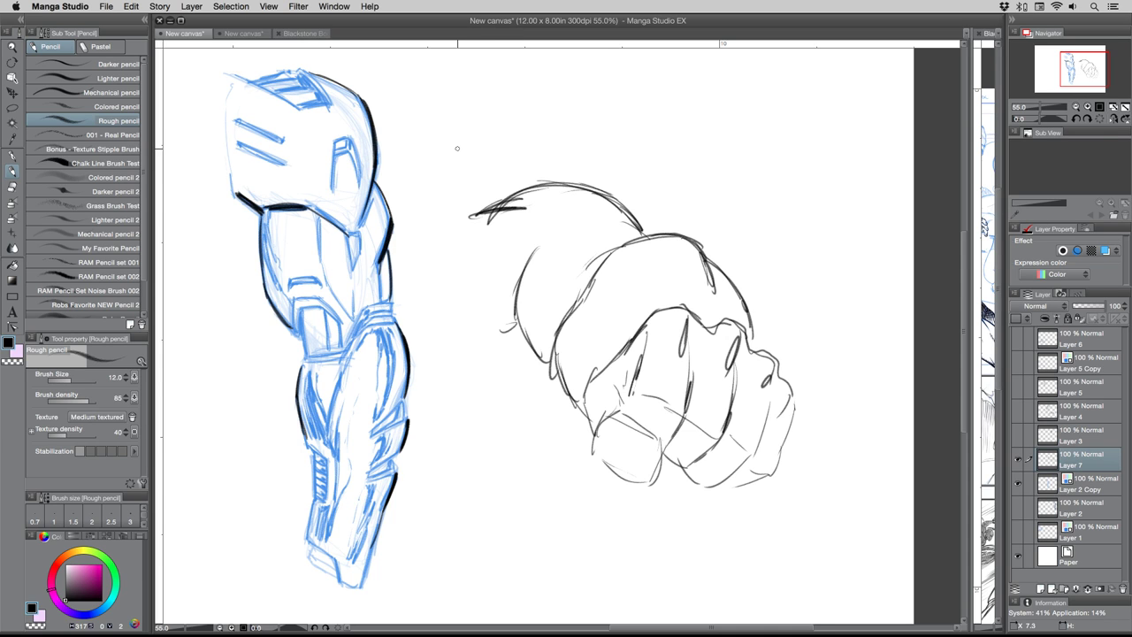
- Display the fist sketch in blue and trace the knuckles and outer little-finger edge in black on a new layer
click(1104, 251)
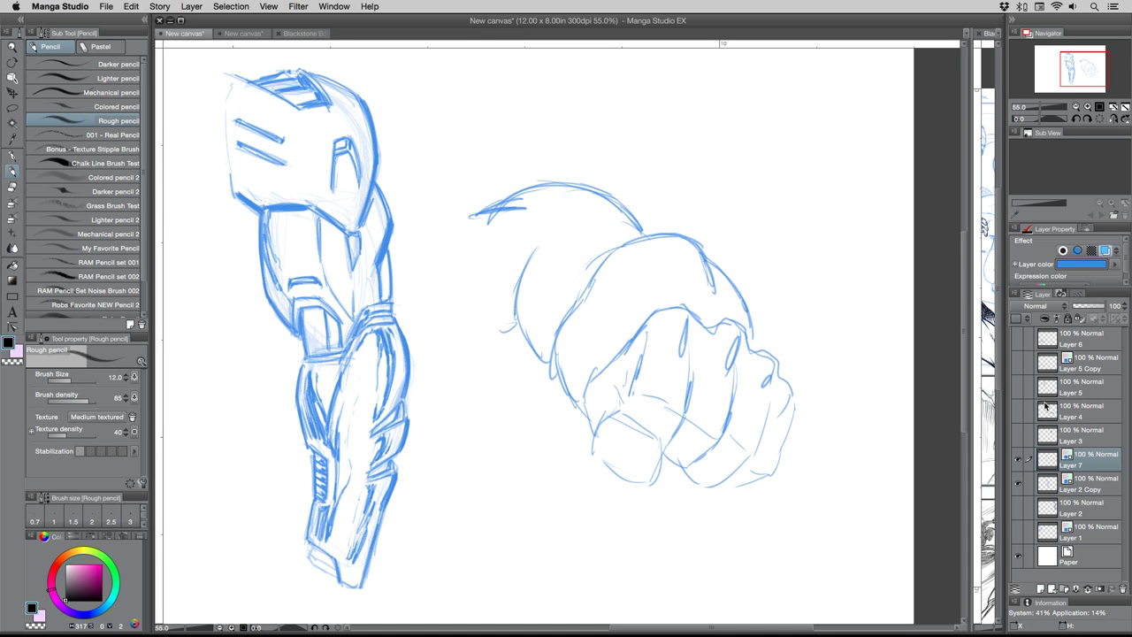
click(1040, 588)
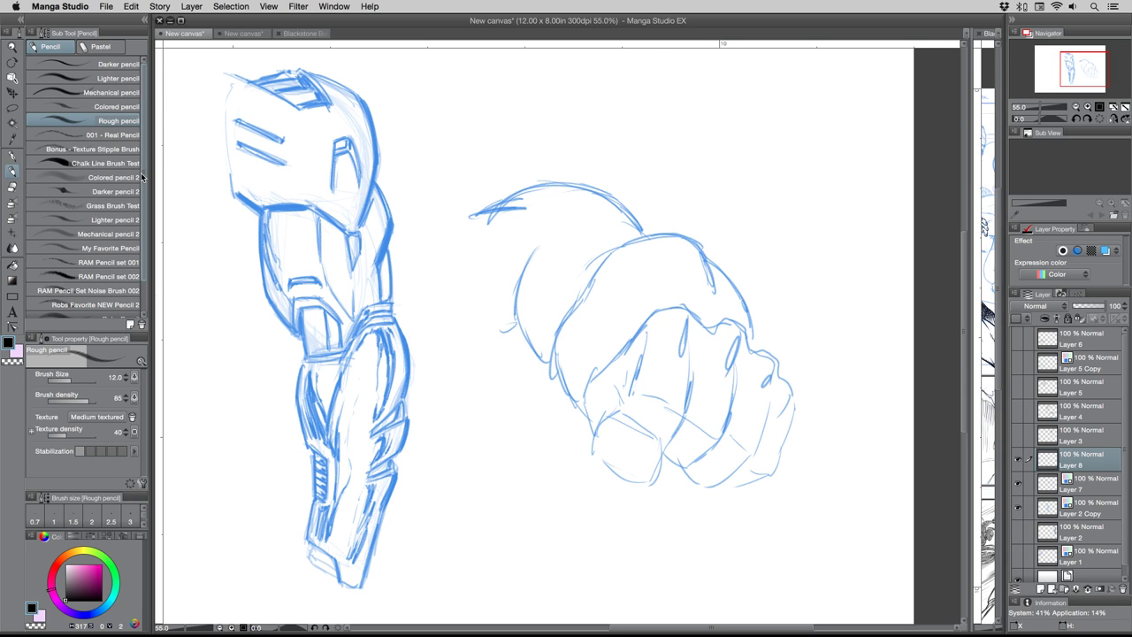
mouse_move(660, 307)
mouse_down()
mouse_move(690, 307)
mouse_move(698, 329)
mouse_move(740, 325)
mouse_move(744, 356)
mouse_move(733, 328)
mouse_move(776, 366)
mouse_move(773, 393)
mouse_move(777, 375)
mouse_move(792, 387)
mouse_move(770, 469)
mouse_move(720, 489)
mouse_up()
- With the pencil at size 15, trace the lower finger edges, the thumb tip and the index knuckle's sloping edge
key(bracketright)
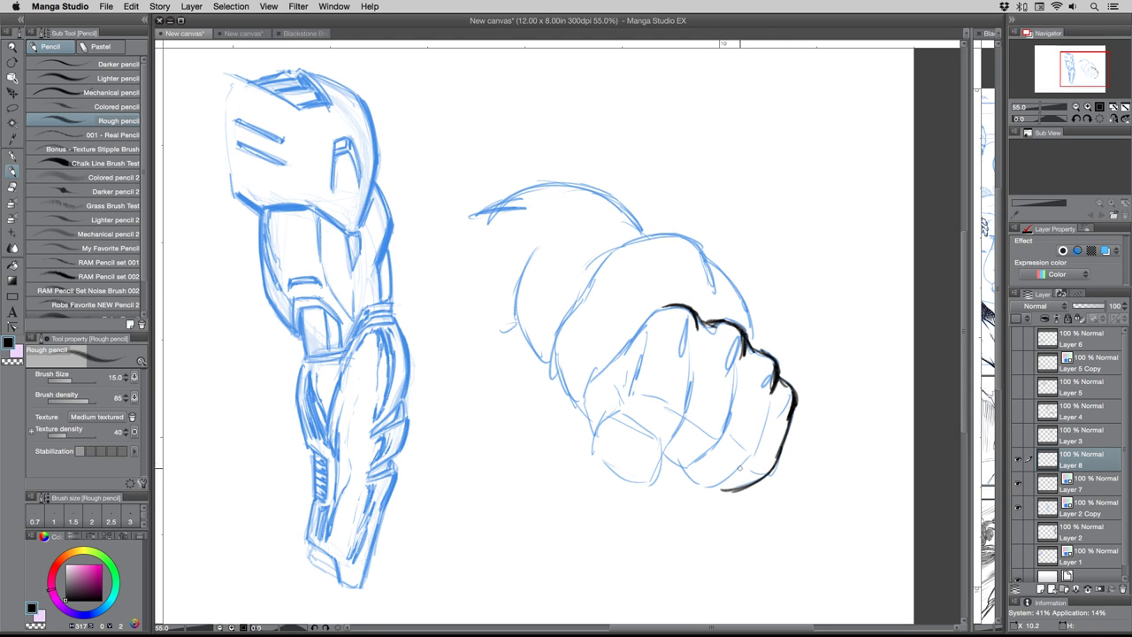
drag(724, 434, 680, 468)
drag(688, 412, 665, 449)
mouse_move(620, 420)
mouse_down()
mouse_move(660, 448)
mouse_move(646, 475)
mouse_move(631, 475)
mouse_move(638, 480)
mouse_move(596, 459)
mouse_move(590, 414)
mouse_up()
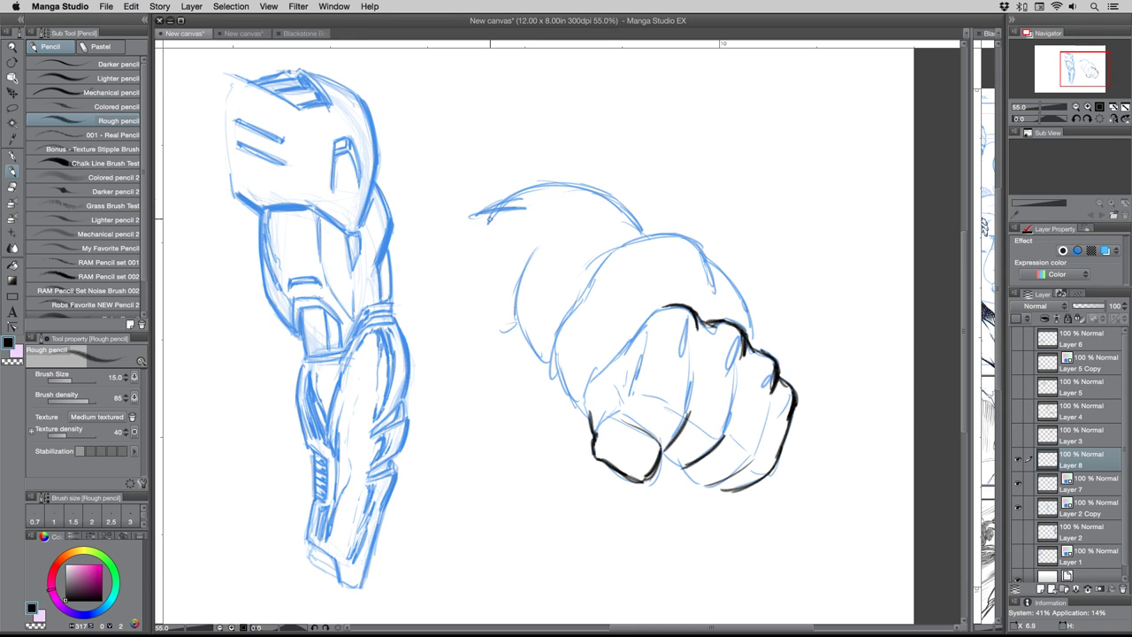
drag(663, 304, 609, 362)
drag(644, 323, 612, 359)
- Draw the divisions between the fingers, the folds across the finger joints and the crease beside the thumb
mouse_move(697, 349)
mouse_down()
mouse_move(686, 408)
mouse_move(723, 433)
mouse_up()
mouse_move(741, 372)
mouse_down()
mouse_move(729, 430)
mouse_move(748, 460)
mouse_move(757, 451)
mouse_up()
mouse_move(794, 408)
mouse_down()
mouse_move(776, 467)
mouse_move(712, 490)
mouse_move(662, 465)
mouse_move(686, 463)
mouse_up()
drag(692, 416, 764, 460)
drag(639, 389, 659, 391)
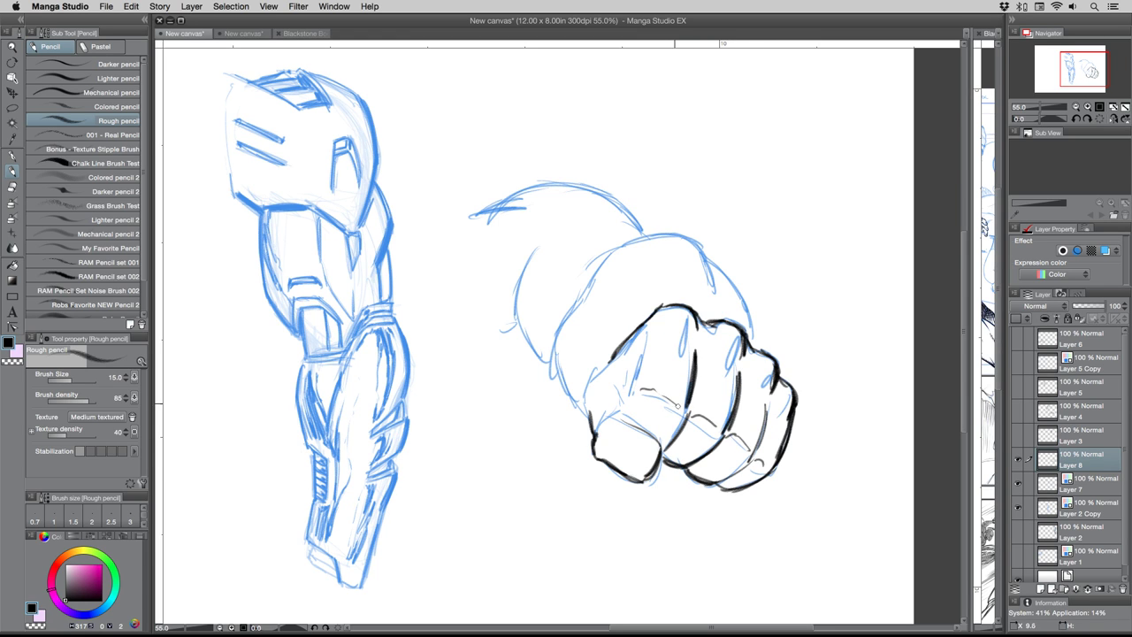
drag(640, 354, 632, 394)
mouse_move(743, 336)
mouse_down()
mouse_move(738, 363)
mouse_move(763, 355)
mouse_move(770, 395)
mouse_up()
mouse_move(779, 380)
mouse_down()
mouse_move(780, 436)
mouse_move(758, 477)
mouse_up()
- Hatch the shaded lower segments of the curled fingers with short parallel strokes
drag(640, 395, 636, 424)
drag(648, 395, 649, 430)
drag(659, 397, 659, 437)
drag(667, 403, 668, 438)
drag(679, 403, 663, 447)
drag(671, 413, 676, 451)
drag(684, 419, 690, 457)
drag(699, 423, 704, 460)
mouse_move(713, 430)
mouse_down()
mouse_move(710, 461)
mouse_move(695, 467)
mouse_up()
drag(707, 440, 713, 472)
drag(725, 445, 730, 480)
drag(743, 452, 748, 485)
drag(758, 456, 755, 487)
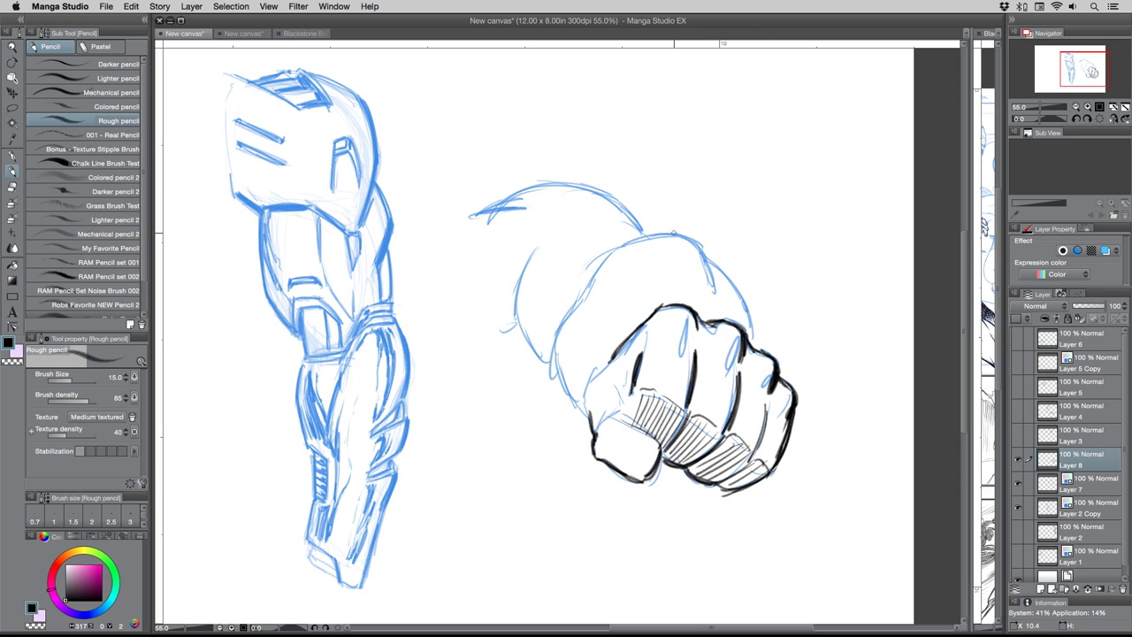
- Trace the back of the hand in black from the wrist down to the knuckles
mouse_move(643, 232)
mouse_down()
mouse_move(686, 238)
mouse_move(741, 310)
mouse_up()
mouse_move(724, 270)
mouse_down()
mouse_move(744, 321)
mouse_move(719, 270)
mouse_move(730, 283)
mouse_up()
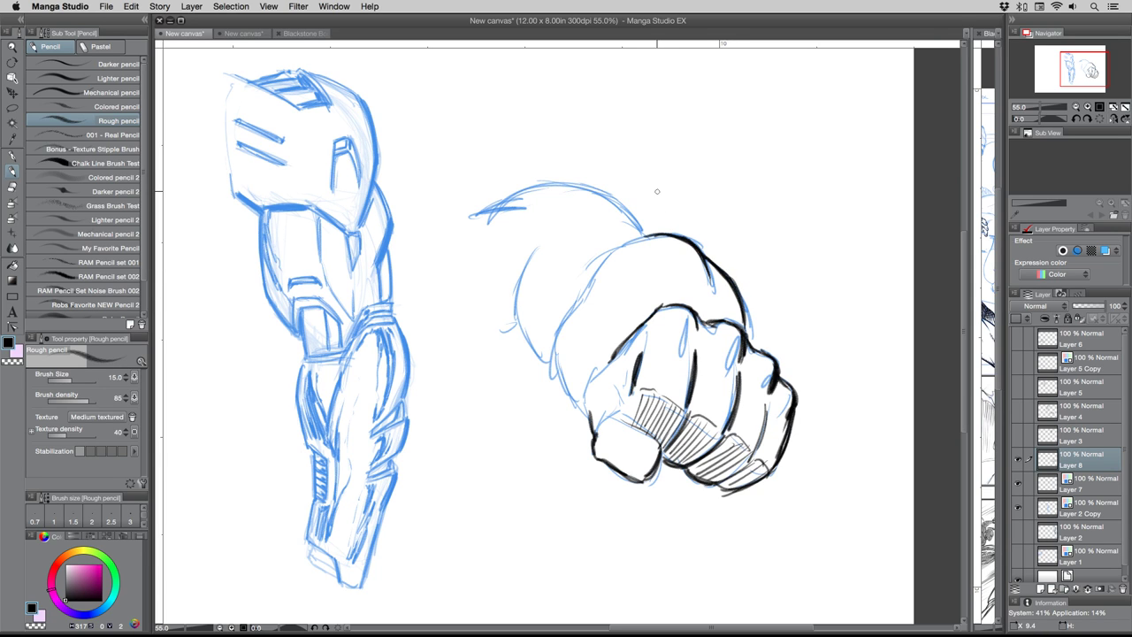
drag(748, 337, 739, 294)
mouse_move(467, 214)
mouse_down()
mouse_move(569, 184)
mouse_move(649, 244)
mouse_up()
drag(530, 255, 550, 366)
mouse_move(564, 316)
mouse_down()
mouse_move(554, 334)
mouse_move(585, 411)
mouse_up()
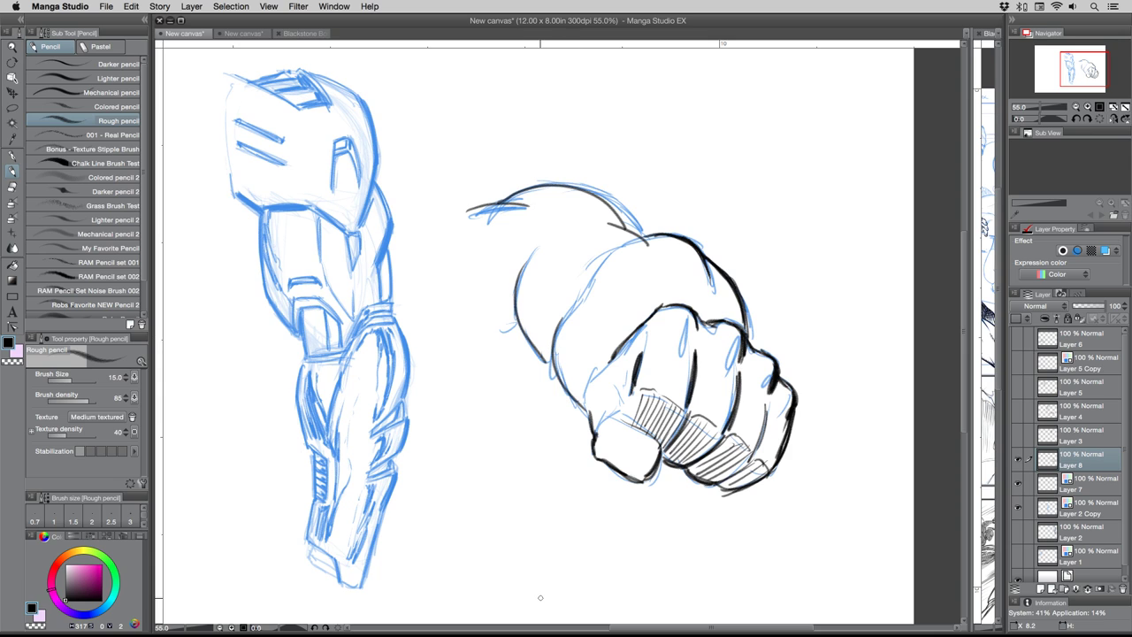
key(super+z)
key(super+z)
key(super+z)
key(super+z)
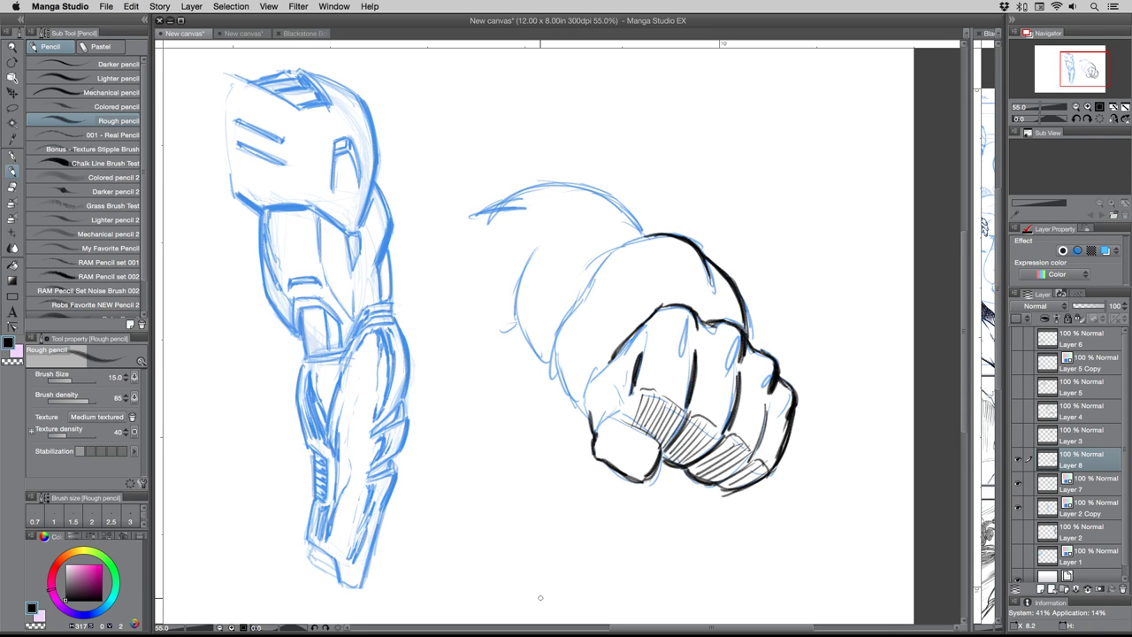
- Trace the forearm's upper curve, reinforce the knuckles, and outline the heel of the hand and the thumb
mouse_move(513, 193)
mouse_down()
mouse_move(605, 190)
mouse_move(587, 186)
mouse_move(641, 234)
mouse_move(701, 255)
mouse_up()
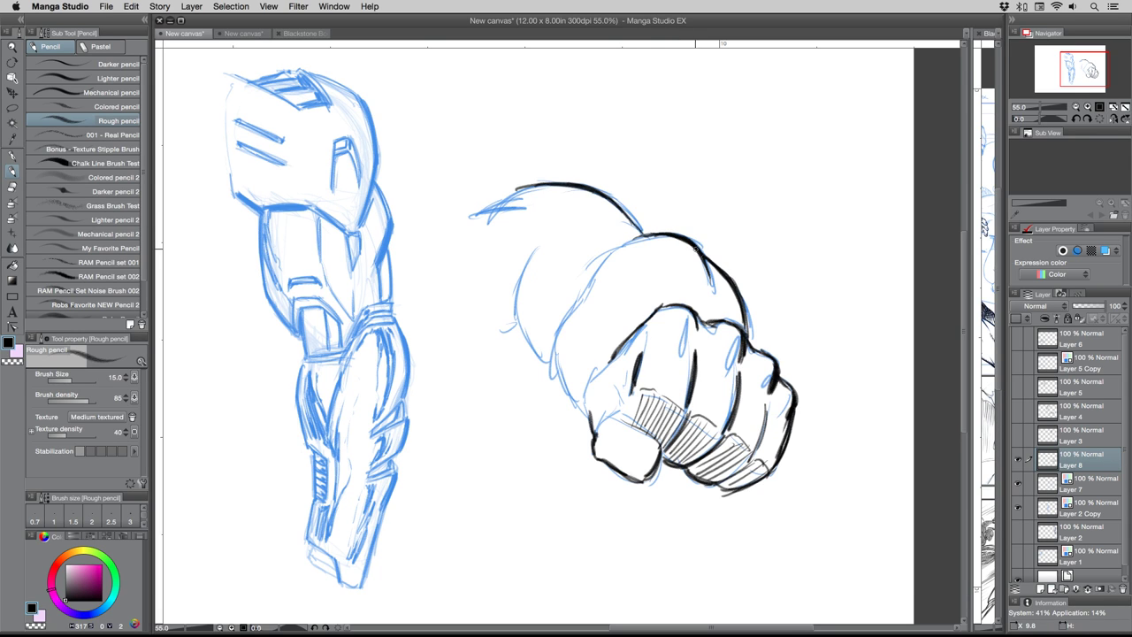
mouse_move(721, 318)
mouse_down()
mouse_move(775, 365)
mouse_move(776, 399)
mouse_up()
mouse_move(557, 333)
mouse_down()
mouse_move(555, 382)
mouse_move(587, 410)
mouse_up()
mouse_move(602, 367)
mouse_down()
mouse_move(587, 391)
mouse_move(592, 445)
mouse_move(589, 424)
mouse_move(661, 451)
mouse_up()
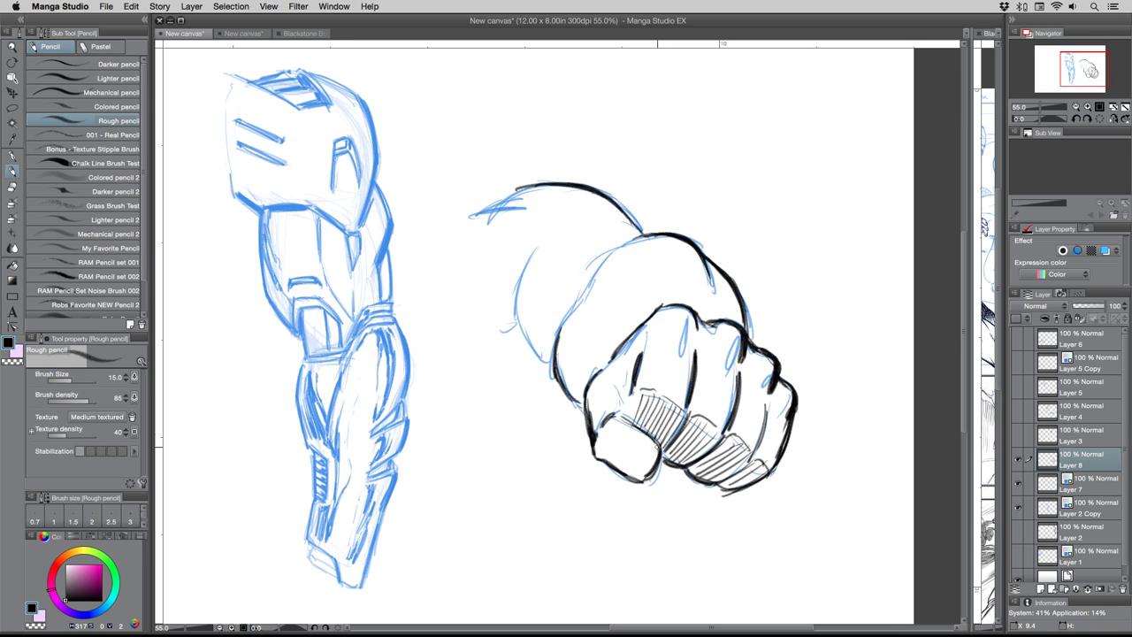
- Strengthen the finger folds and divisions and darken the shadow between the thumb and index finger
mouse_move(633, 394)
mouse_down()
mouse_move(627, 419)
mouse_move(664, 449)
mouse_up()
mouse_move(686, 406)
mouse_down()
mouse_move(670, 437)
mouse_move(703, 454)
mouse_up()
drag(720, 417, 714, 434)
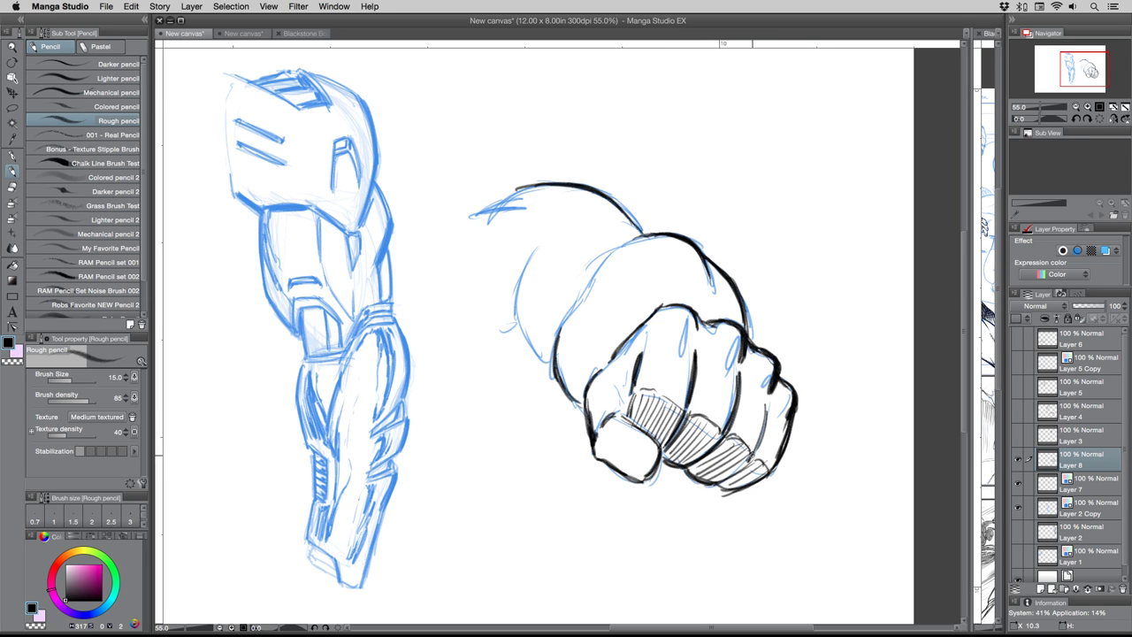
mouse_move(735, 470)
mouse_down()
mouse_move(759, 448)
mouse_move(768, 404)
mouse_up()
mouse_move(697, 348)
mouse_down()
mouse_move(699, 359)
mouse_move(634, 380)
mouse_move(631, 415)
mouse_up()
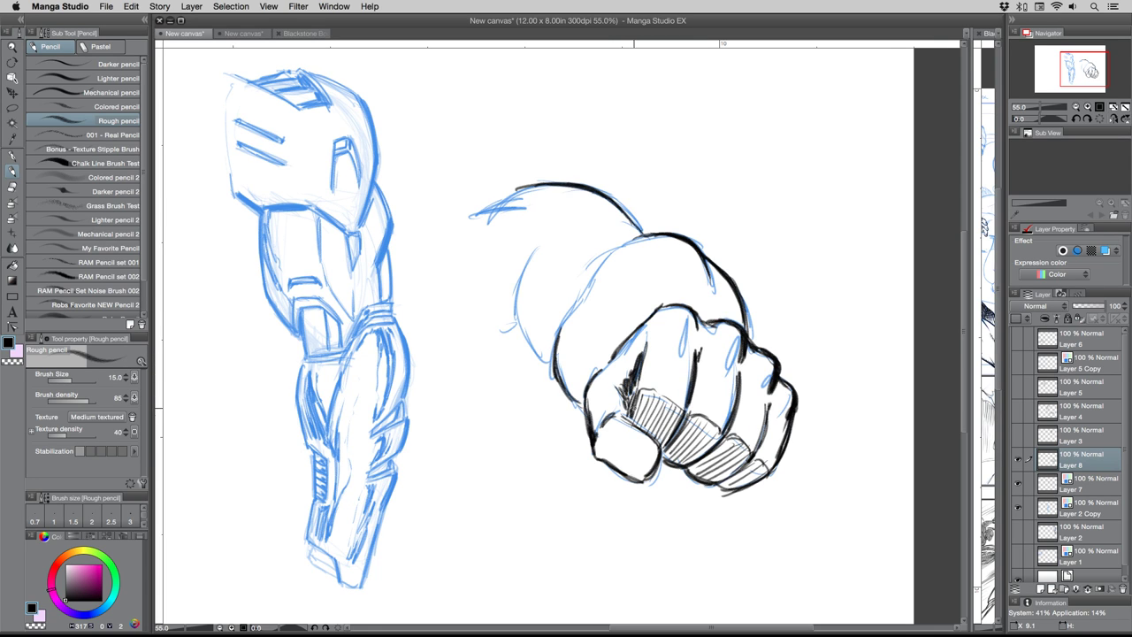
- Add the knuckle creases and thicken the index knuckle slope and the lower edges of the curled fingers
mouse_move(685, 325)
mouse_down()
mouse_move(691, 341)
mouse_move(765, 387)
mouse_up()
drag(656, 311, 609, 366)
mouse_move(663, 456)
mouse_down()
mouse_move(644, 482)
mouse_move(682, 470)
mouse_move(725, 486)
mouse_move(715, 493)
mouse_up()
drag(743, 484, 725, 492)
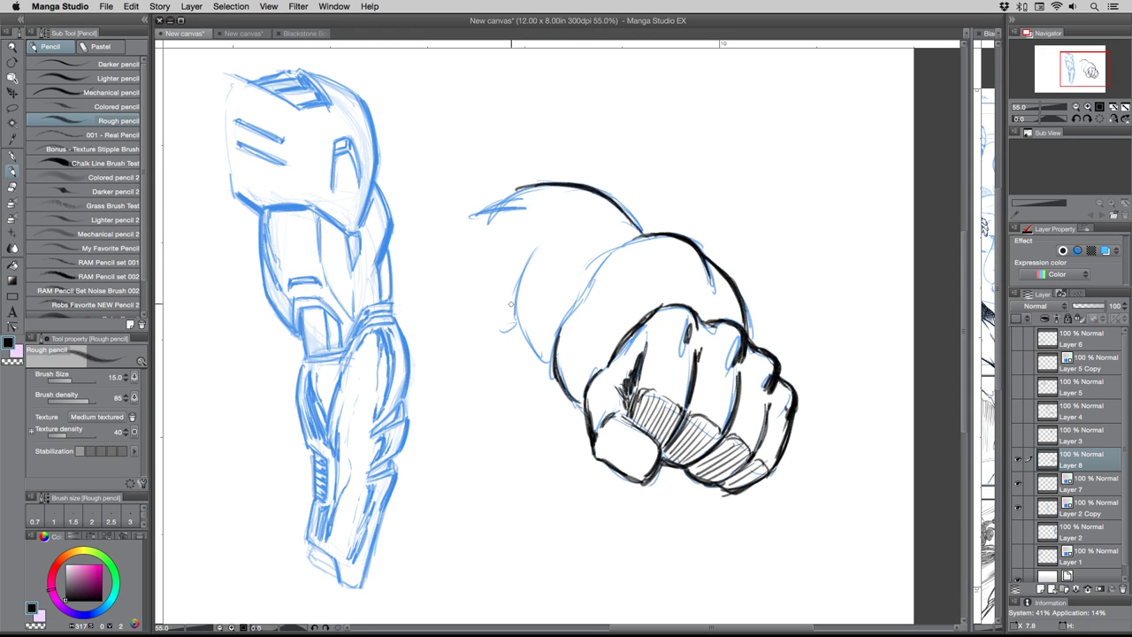
- Trace the forearm's lower contour, the wrist crease and the fold at the far end of the forearm's upper edge
mouse_move(526, 263)
mouse_down()
mouse_move(515, 325)
mouse_move(547, 360)
mouse_up()
drag(517, 322, 553, 363)
mouse_move(598, 265)
mouse_down()
mouse_move(587, 295)
mouse_move(593, 285)
mouse_up()
drag(619, 246, 581, 306)
drag(474, 207, 521, 197)
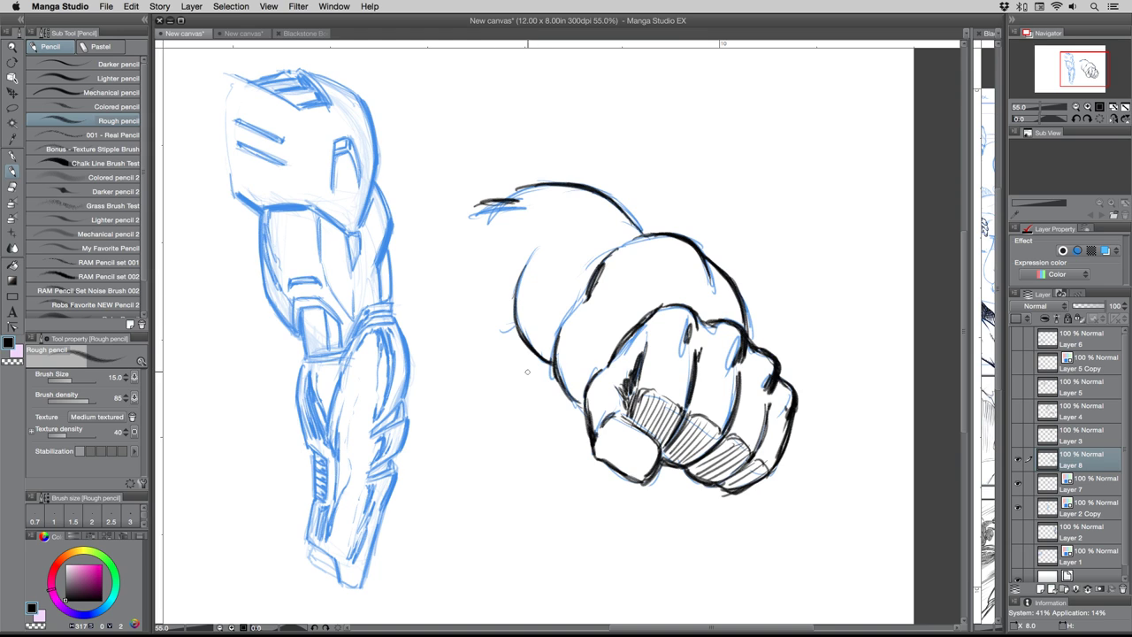
- Hatch a cast shadow below the forearm and wrist down to the thumb
drag(514, 339, 546, 428)
drag(540, 359, 557, 437)
drag(552, 365, 569, 449)
drag(564, 387, 582, 458)
drag(580, 409, 596, 471)
drag(595, 442, 610, 477)
drag(616, 462, 621, 477)
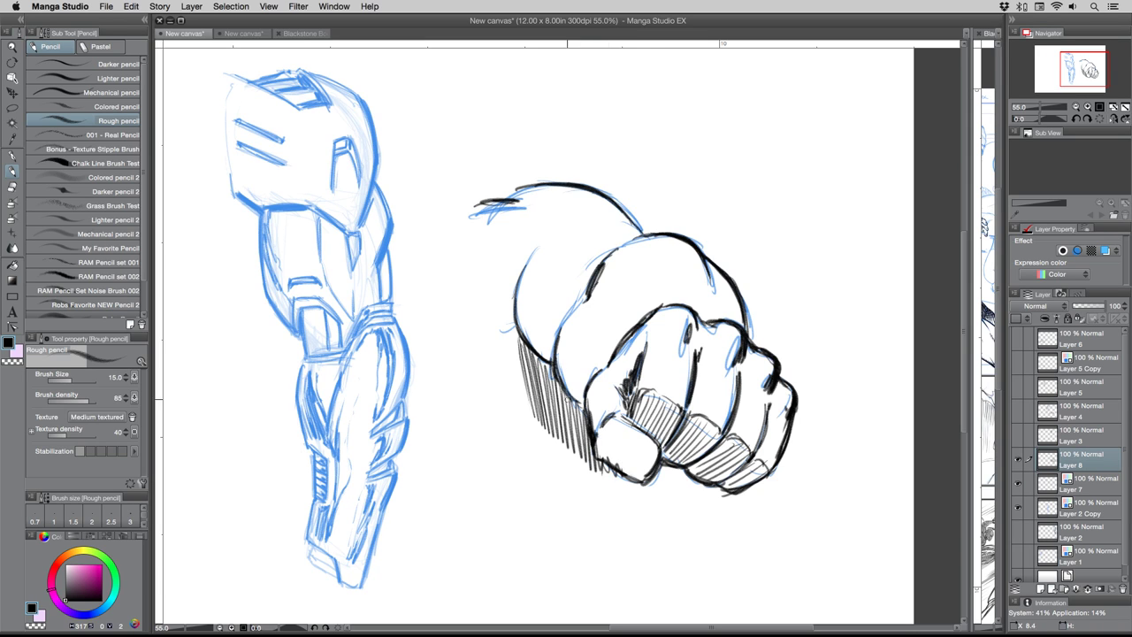
- Draw a heavy vertical panel border behind the fist with short upper and lower edges so the knuckles break past it
drag(748, 78, 769, 359)
drag(753, 133, 766, 338)
drag(765, 486, 766, 590)
drag(762, 465, 771, 621)
mouse_move(766, 494)
mouse_down()
mouse_move(771, 598)
mouse_move(631, 601)
mouse_up()
drag(764, 584, 608, 599)
drag(751, 101, 679, 106)
- Draw diagonal speed lines above and below the forearm and fist
drag(582, 156, 721, 269)
drag(619, 162, 759, 297)
drag(617, 152, 755, 277)
drag(611, 127, 729, 234)
drag(670, 157, 712, 193)
drag(492, 373, 585, 471)
drag(548, 424, 708, 583)
drag(647, 483, 692, 530)
- Hatch the wrist crease, extend the forearm's lower contour with a fold, and reinforce the finger and thumb lines
mouse_move(598, 276)
mouse_down()
mouse_move(585, 306)
mouse_move(598, 315)
mouse_up()
drag(535, 250, 496, 331)
mouse_move(699, 314)
mouse_down()
mouse_move(734, 370)
mouse_move(723, 434)
mouse_move(769, 472)
mouse_up()
drag(686, 412, 667, 440)
mouse_move(640, 392)
mouse_down()
mouse_move(722, 435)
mouse_move(741, 465)
mouse_move(711, 485)
mouse_up()
mouse_move(614, 421)
mouse_down()
mouse_move(603, 433)
mouse_move(624, 464)
mouse_up()
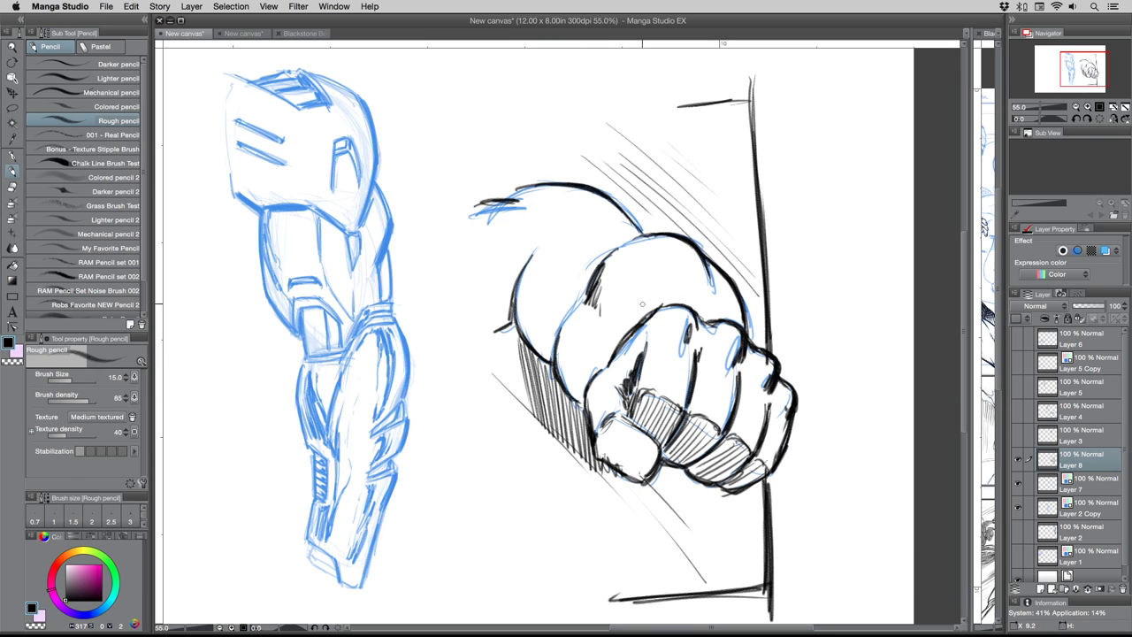
mouse_move(823, 165)
mouse_down()
mouse_move(853, 234)
mouse_move(834, 182)
mouse_move(851, 233)
mouse_move(849, 221)
mouse_move(848, 248)
mouse_move(837, 201)
mouse_move(854, 349)
mouse_up()
mouse_move(844, 301)
mouse_down()
mouse_move(838, 407)
mouse_move(847, 437)
mouse_move(835, 479)
mouse_up()
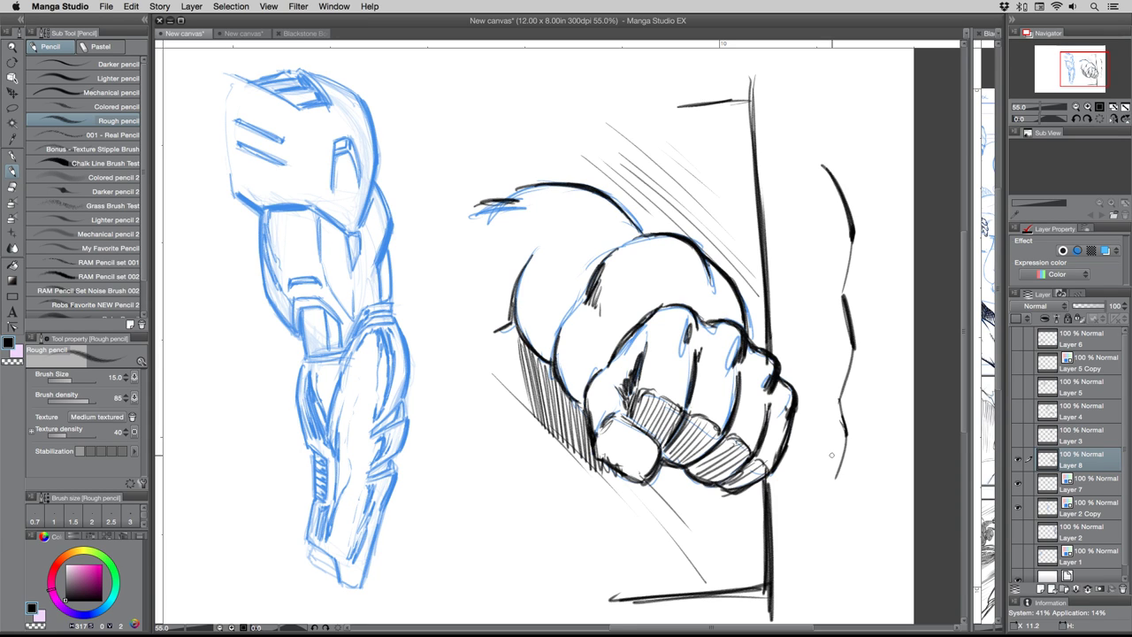
key(super+z)
key(super+z)
key(super+z)
key(super+z)
key(super+z)
key(super+z)
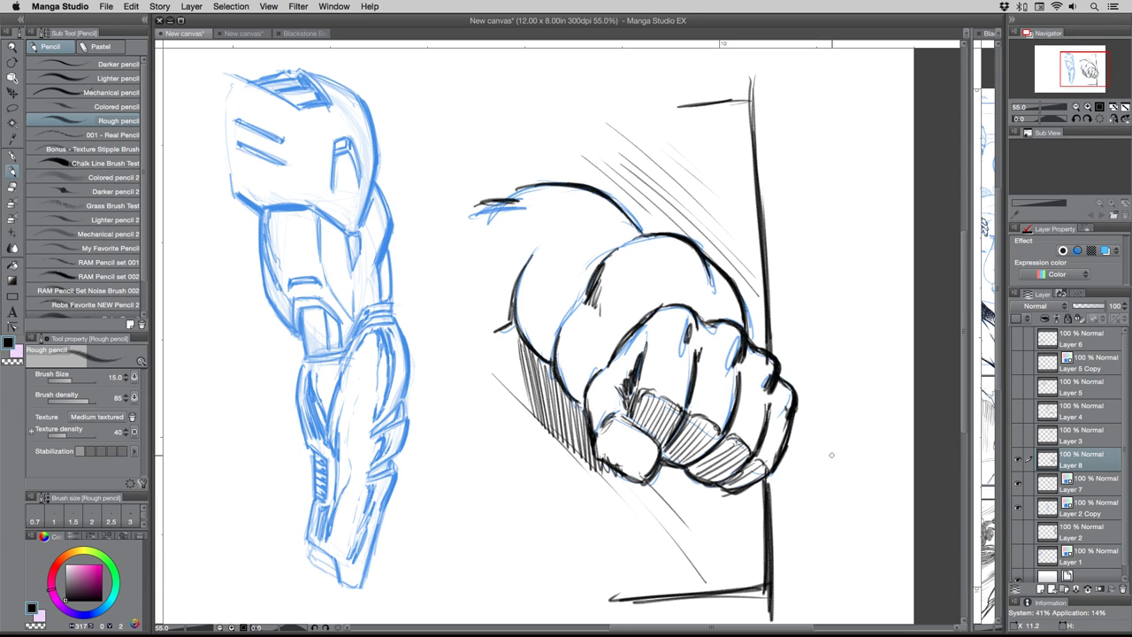
- Crosshatch the shadowed undersides of the curled fingers and thicken the crease between the first two knuckles
drag(692, 310, 695, 342)
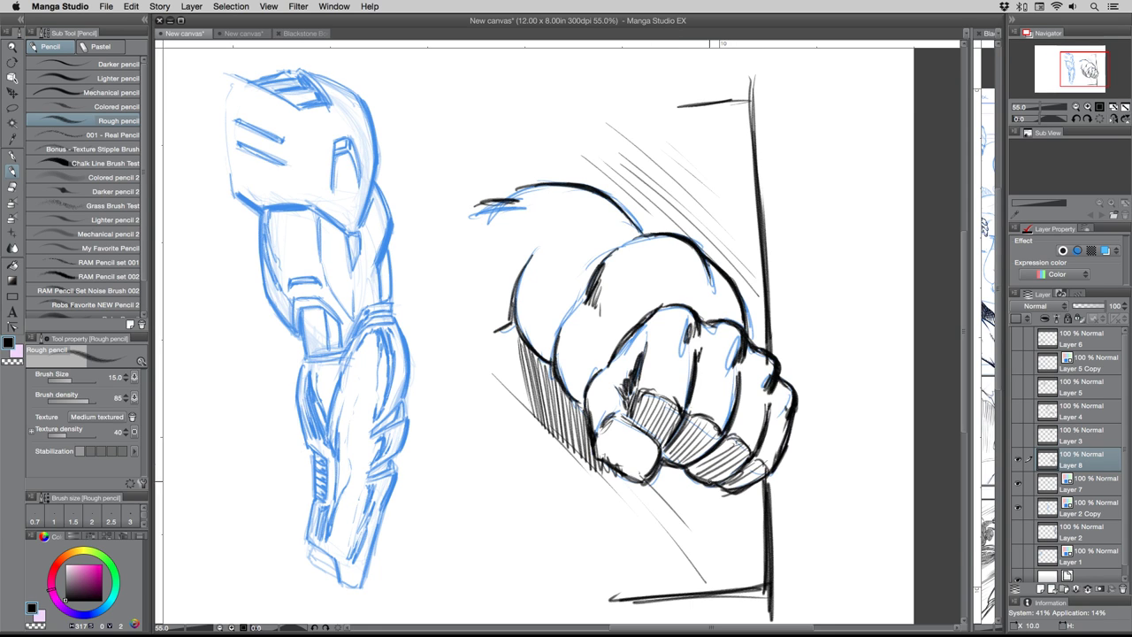
mouse_move(658, 414)
mouse_down()
mouse_move(644, 455)
mouse_move(656, 460)
mouse_up()
mouse_move(698, 404)
mouse_down()
mouse_move(661, 459)
mouse_move(699, 484)
mouse_up()
drag(750, 438, 734, 482)
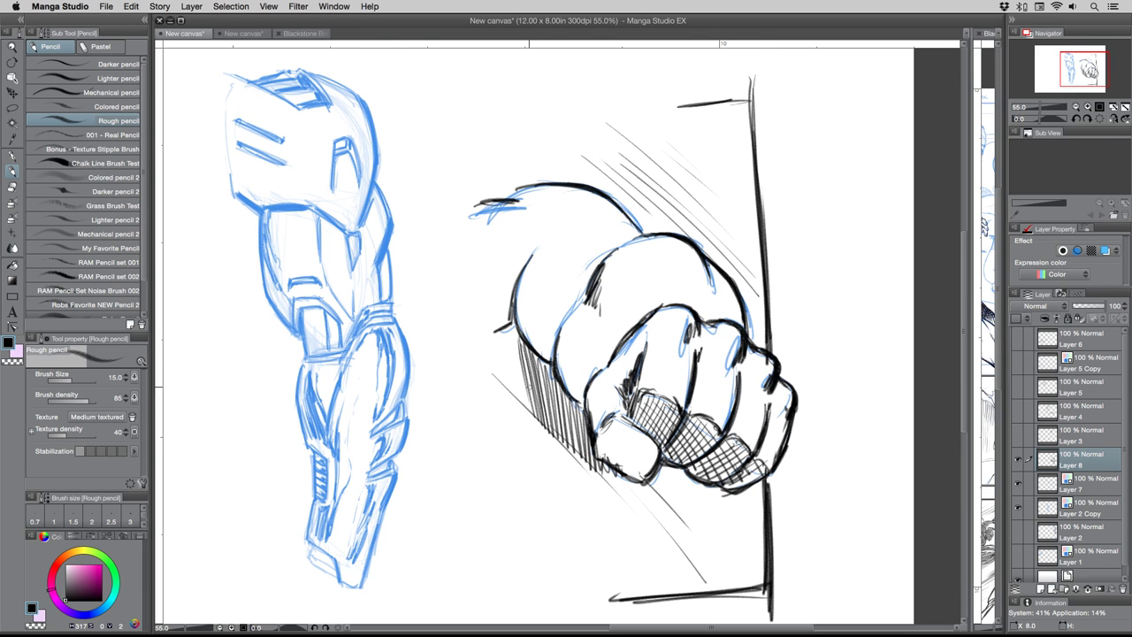
- Review the armored arm and the foreshortened fist side by side, both close up and on the whole canvas
drag(449, 374, 630, 392)
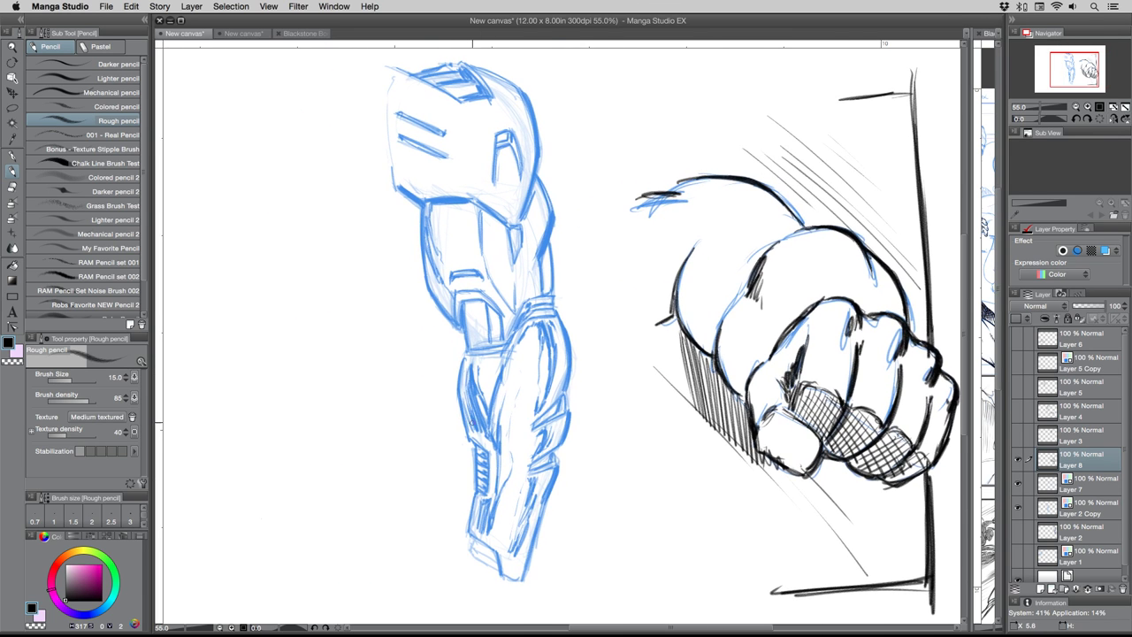
click(12, 45)
drag(424, 301, 472, 331)
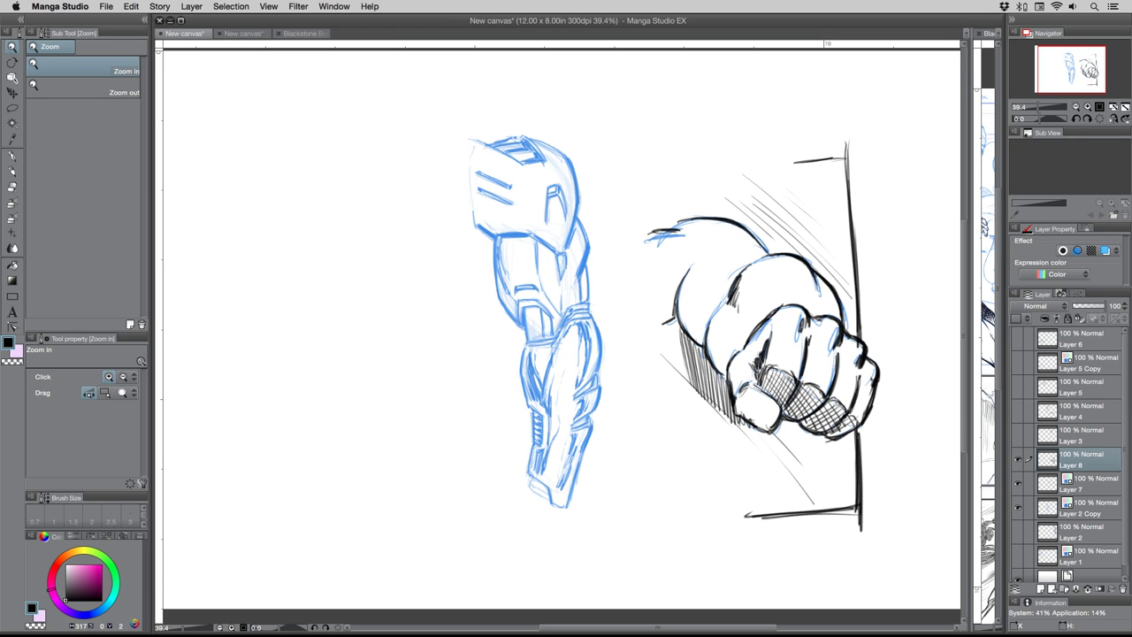
key(Tab)
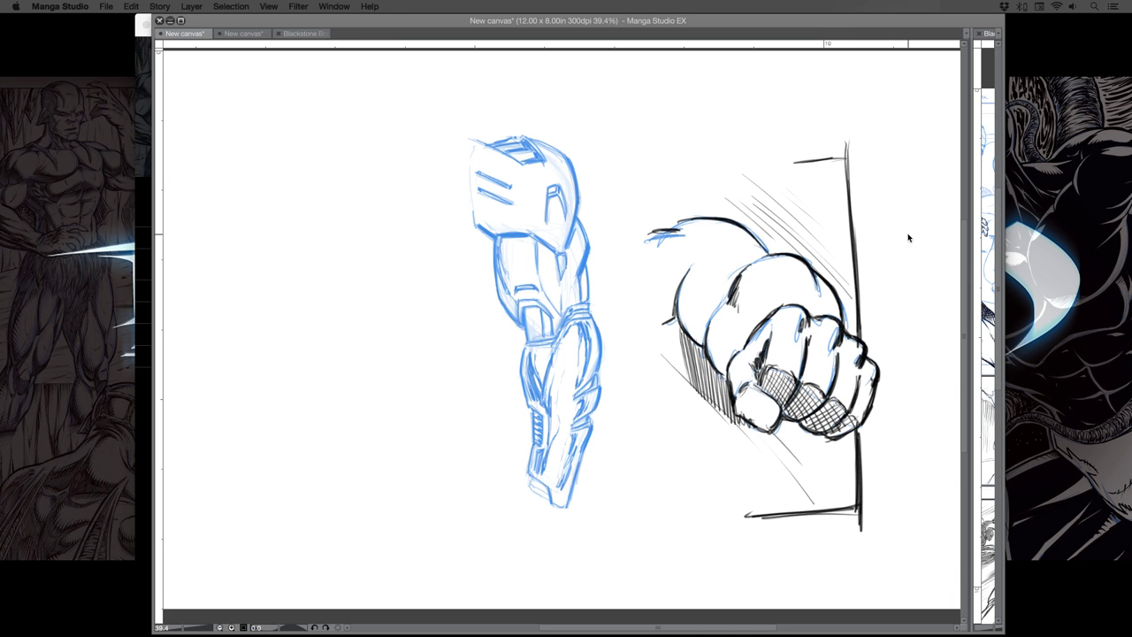
key(Tab)
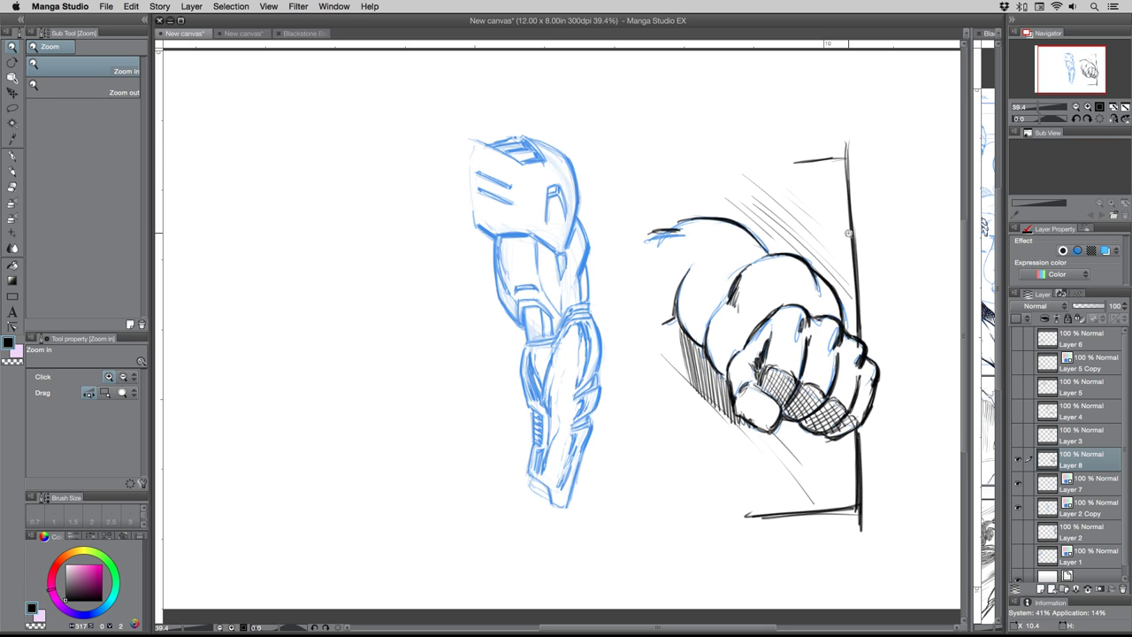
click(501, 229)
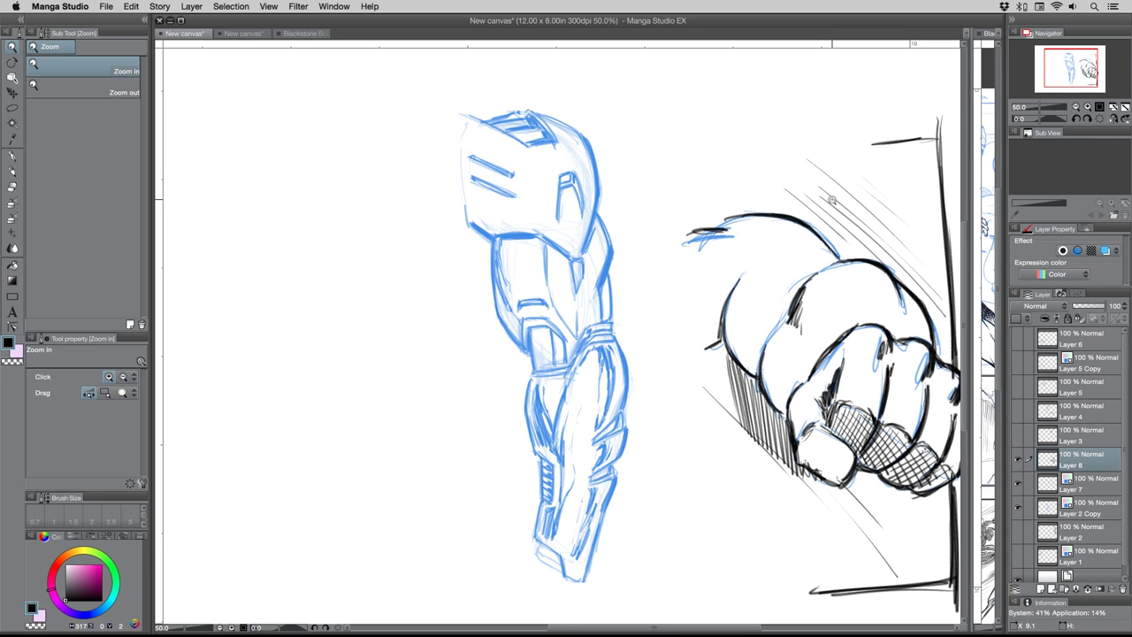
drag(762, 221, 741, 222)
drag(821, 213, 791, 212)
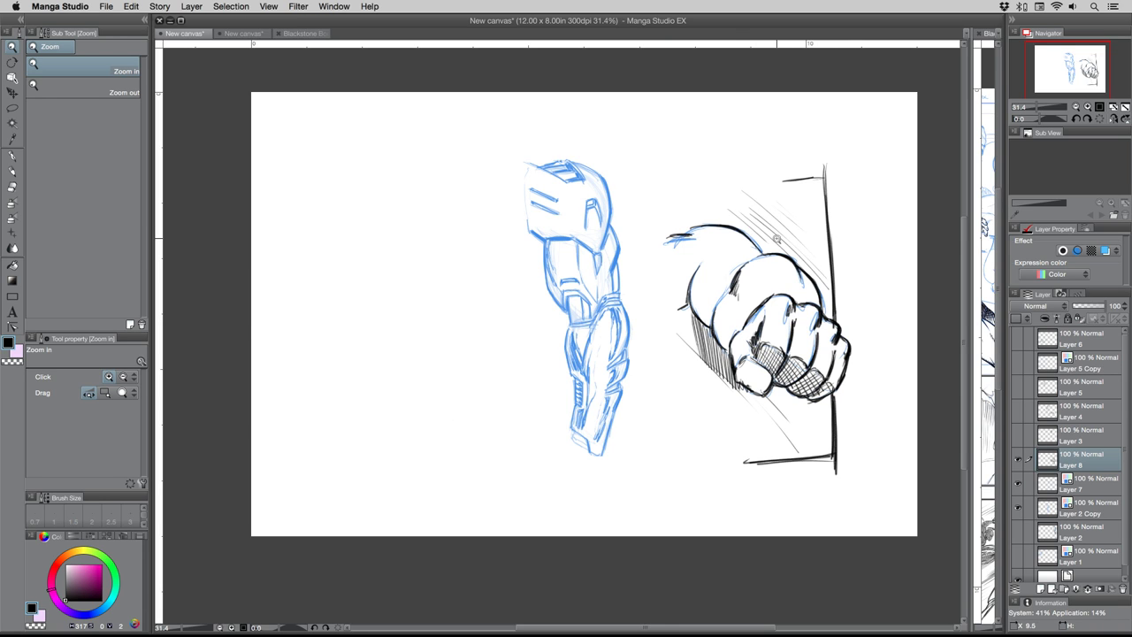
drag(747, 242, 739, 248)
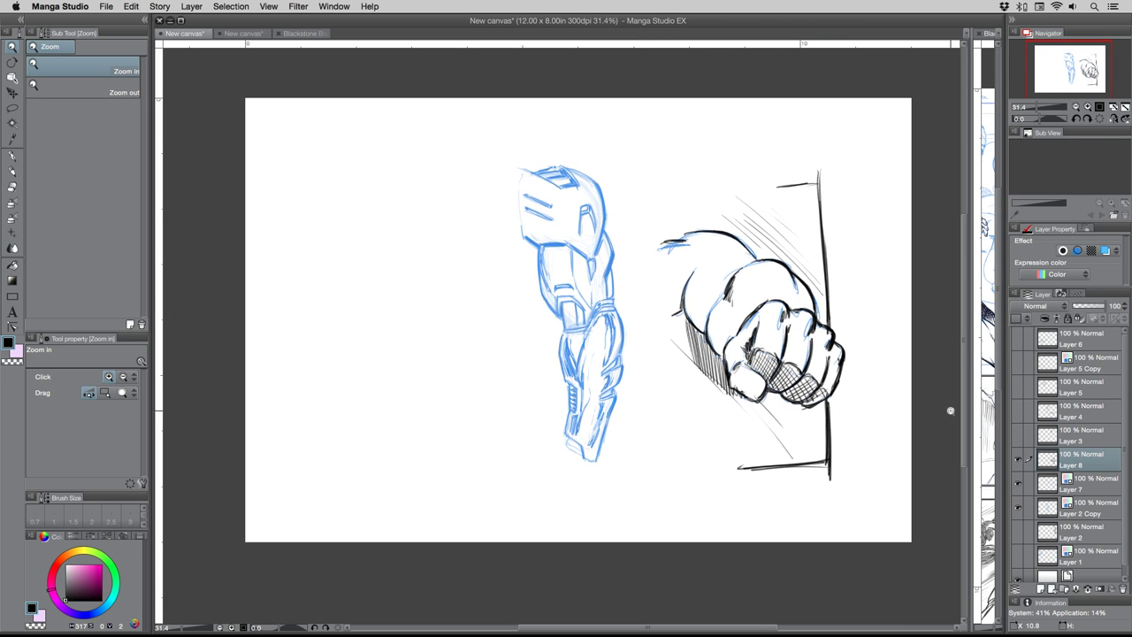
- Merge Layer 8 and Layer 7 down into Layer 2 Copy
click(1016, 460)
click(1016, 459)
key(ctrl+e)
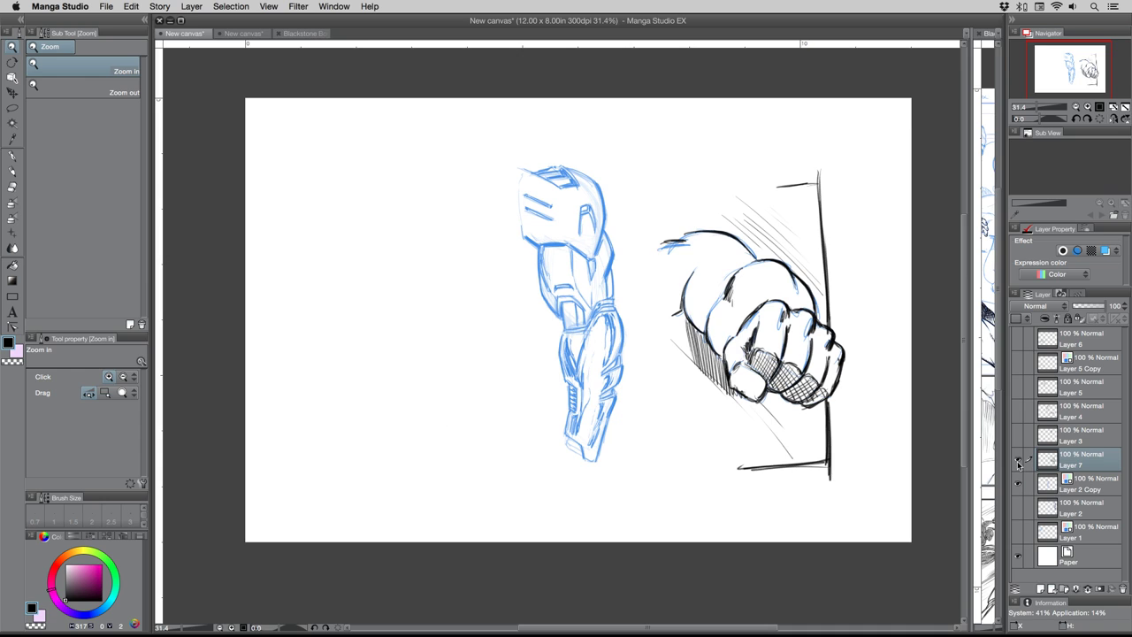
key(ctrl+e)
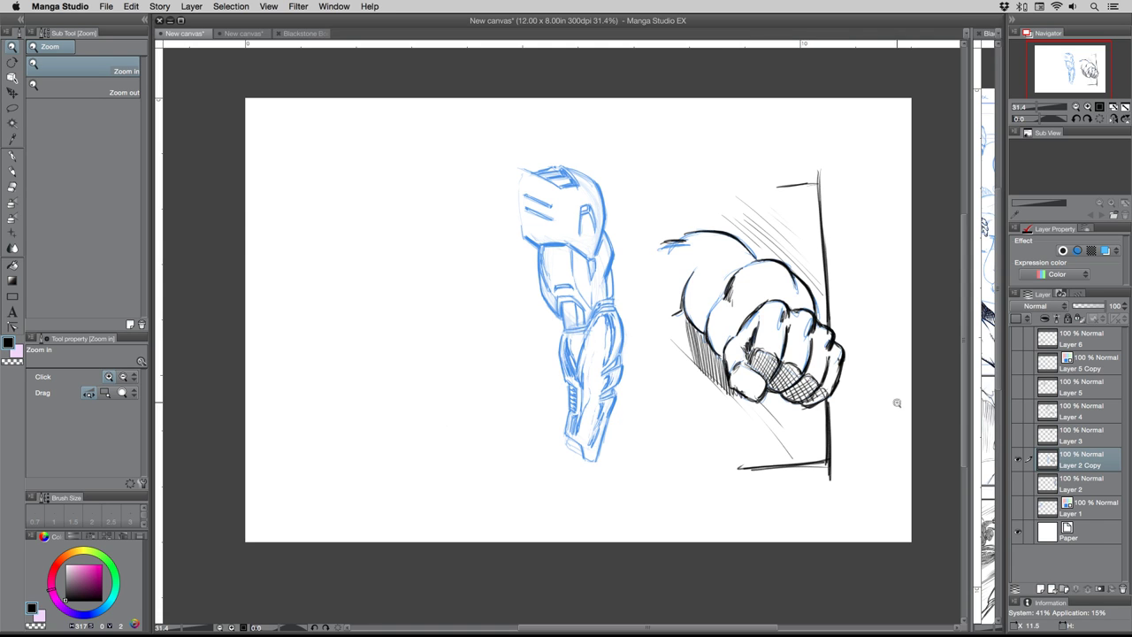
- Hide the merged arm and fist layer and add a new blank layer for sketching with the Rough pencil
click(1018, 462)
click(1040, 588)
click(576, 336)
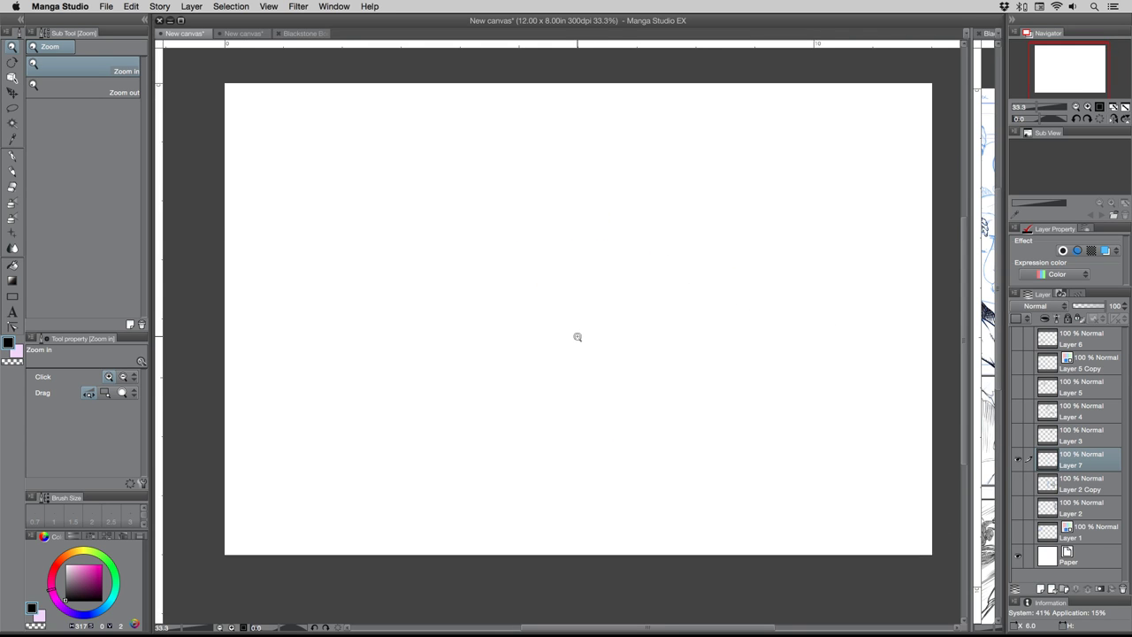
click(577, 336)
click(12, 170)
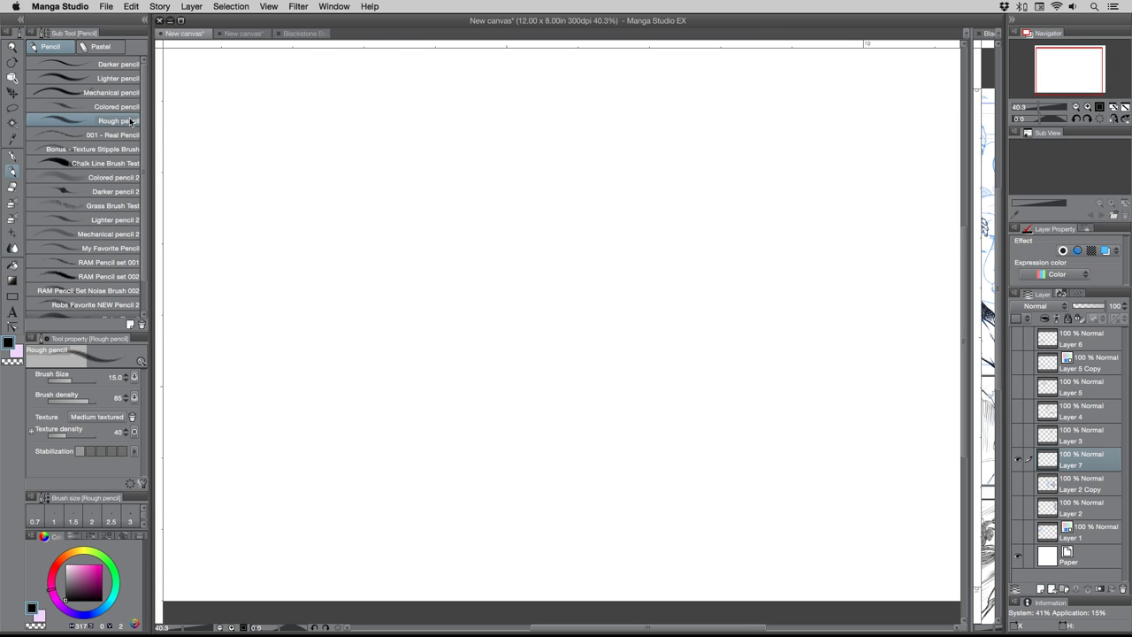
drag(387, 106, 670, 322)
drag(493, 422, 562, 385)
drag(422, 462, 665, 325)
drag(414, 483, 659, 336)
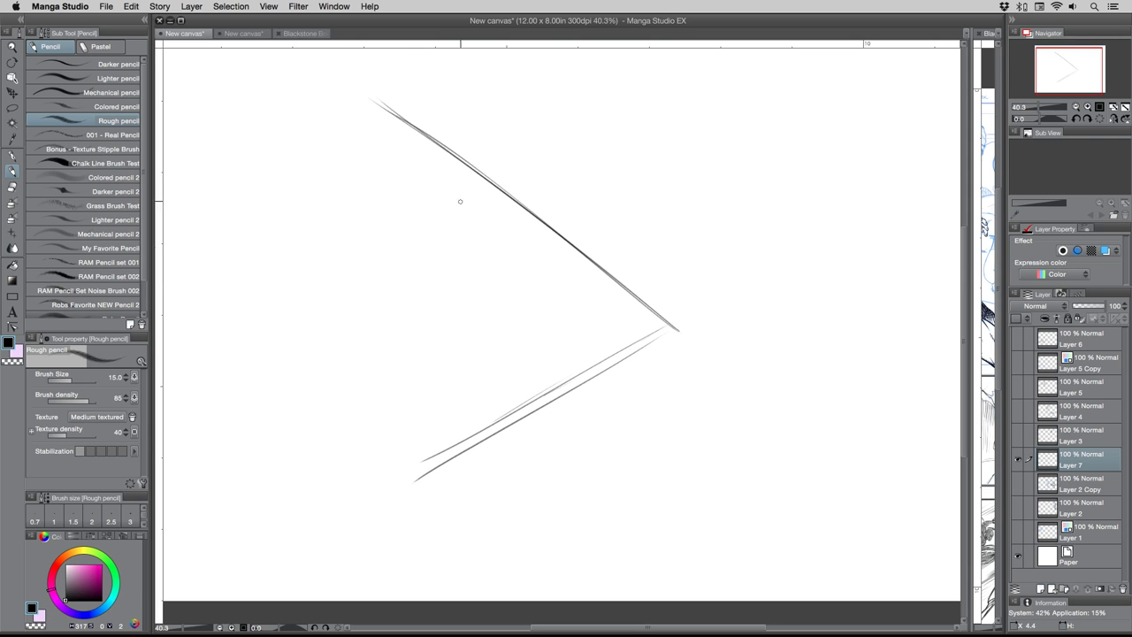
key(super+z)
key(super+z)
key(super+z)
key(super+z)
key(super+z)
key(super+z)
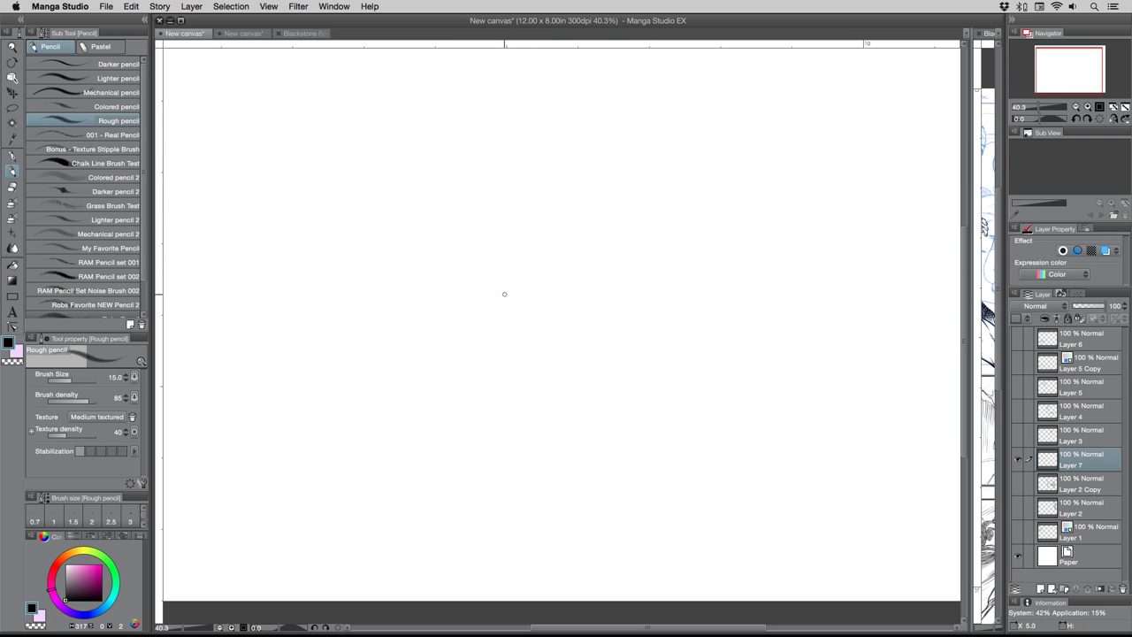
drag(250, 179, 875, 176)
mouse_move(581, 174)
mouse_down()
mouse_move(708, 473)
mouse_move(822, 462)
mouse_up()
drag(612, 166, 867, 435)
drag(748, 356, 658, 358)
drag(778, 399, 691, 408)
drag(642, 352, 654, 524)
drag(687, 412, 697, 541)
drag(759, 406, 772, 545)
drag(693, 411, 658, 365)
drag(692, 409, 689, 522)
key(super+z)
key(super+z)
key(super+z)
key(super+z)
key(super+z)
key(super+z)
key(super+z)
key(super+z)
key(super+z)
key(super+z)
key(super+z)
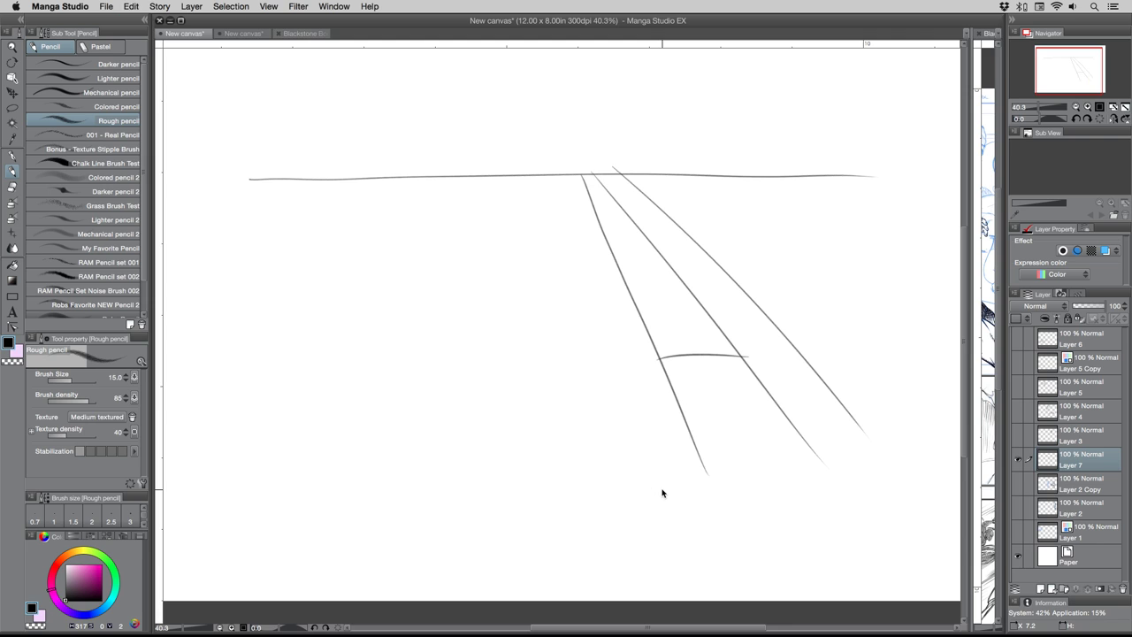
- Draw a low horizontal horizon line, two guides meeting at an apex above it, and a vanishing-point mark at each end
drag(873, 454, 280, 446)
mouse_move(430, 435)
mouse_down()
mouse_move(665, 100)
mouse_move(928, 484)
mouse_up()
drag(415, 443, 424, 441)
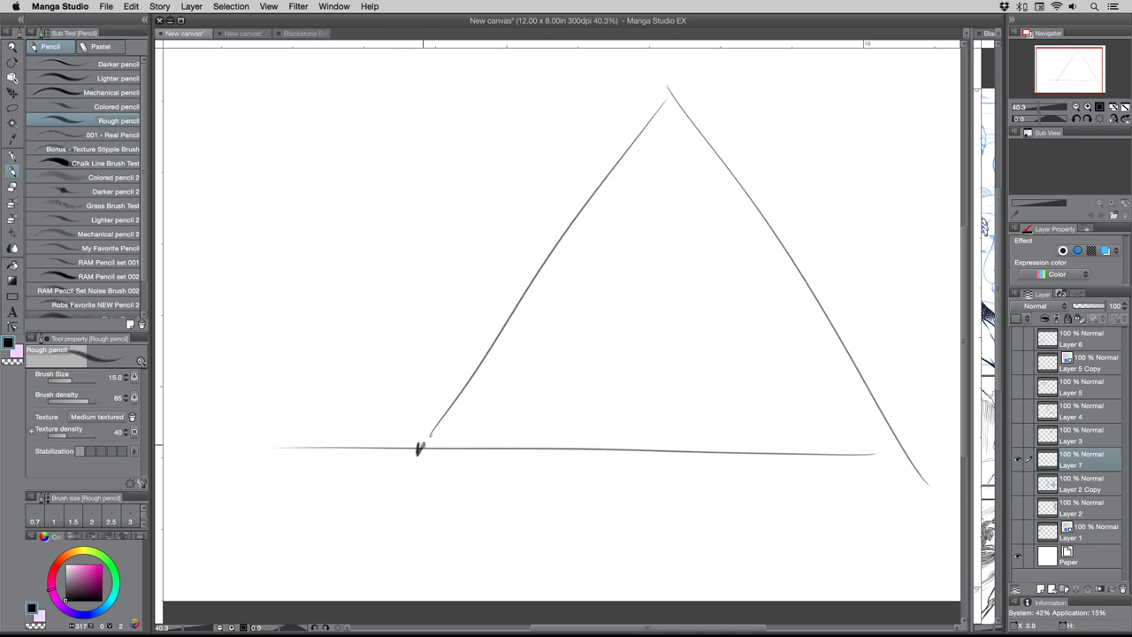
drag(892, 462, 896, 458)
- Sketch a tall building from the apex with a central corner edge and two side edges flaring toward the ground
drag(675, 85, 644, 525)
mouse_move(674, 93)
mouse_down()
mouse_move(732, 183)
mouse_move(766, 519)
mouse_move(760, 573)
mouse_move(600, 177)
mouse_up()
mouse_move(661, 105)
mouse_down()
mouse_move(614, 159)
mouse_move(602, 193)
mouse_move(539, 502)
mouse_up()
drag(594, 152, 527, 564)
mouse_move(597, 180)
mouse_down()
mouse_move(671, 89)
mouse_move(748, 208)
mouse_move(798, 557)
mouse_up()
drag(748, 182, 787, 531)
drag(672, 94, 663, 534)
mouse_move(594, 177)
mouse_down()
mouse_move(529, 550)
mouse_move(590, 119)
mouse_up()
drag(640, 449, 670, 51)
drag(732, 89, 746, 414)
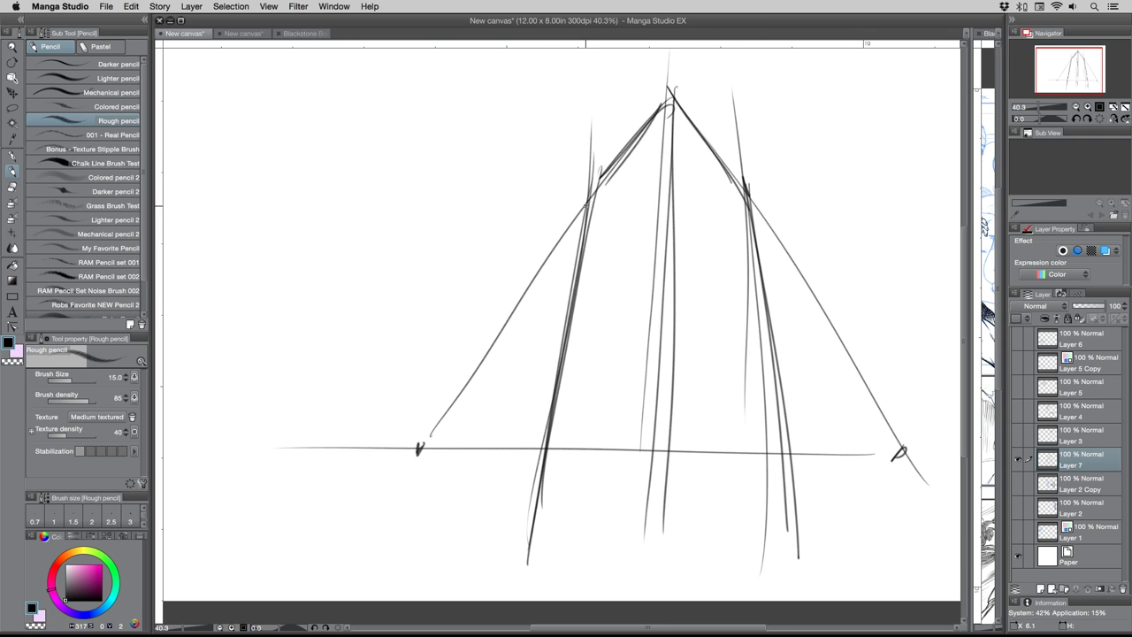
- Darken the building's rooflines, central corner and outer side edges with repeated pencil strokes
drag(670, 95, 595, 180)
drag(644, 123, 603, 173)
drag(596, 168, 560, 399)
drag(670, 94, 670, 396)
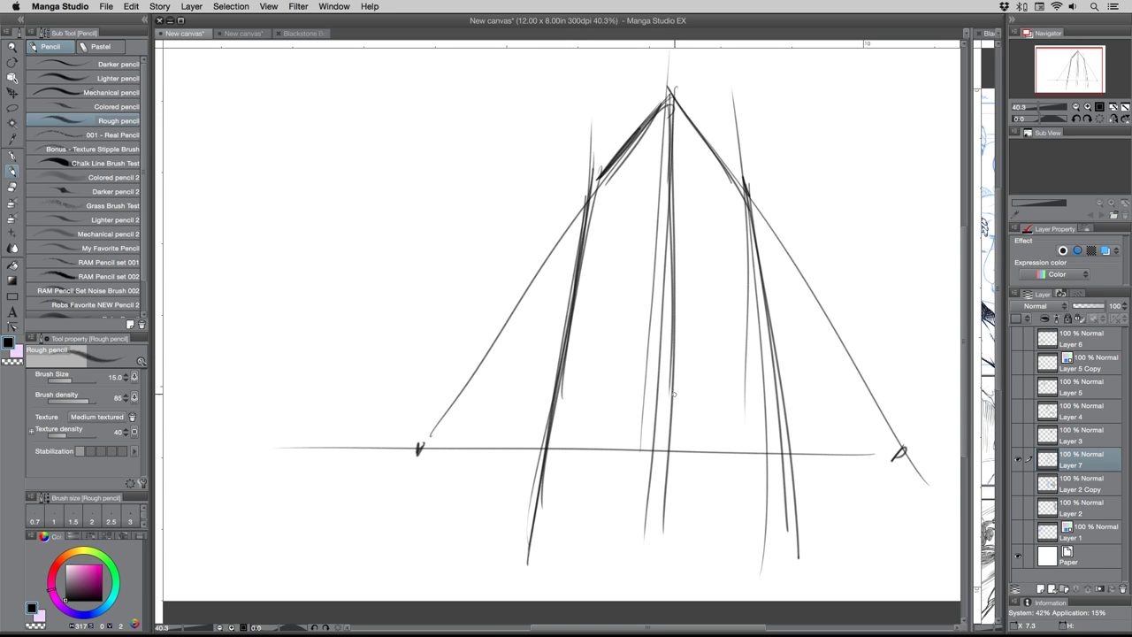
mouse_move(669, 96)
mouse_down()
mouse_move(739, 189)
mouse_move(774, 428)
mouse_up()
drag(739, 190, 780, 566)
drag(587, 209, 532, 544)
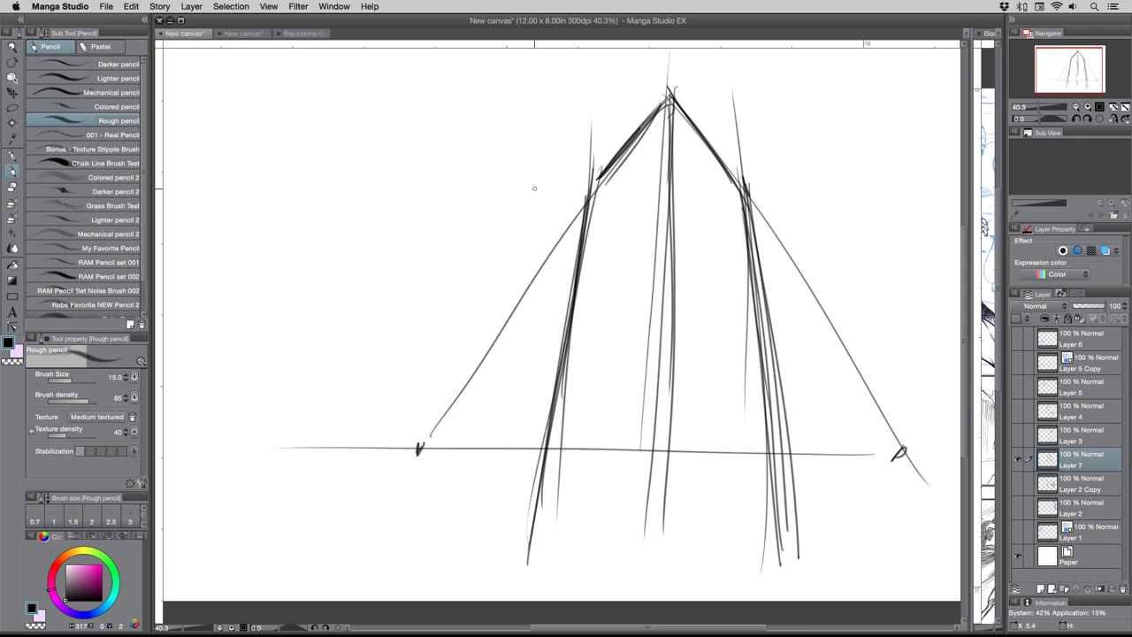
drag(670, 97, 659, 525)
drag(743, 181, 787, 500)
drag(765, 215, 798, 557)
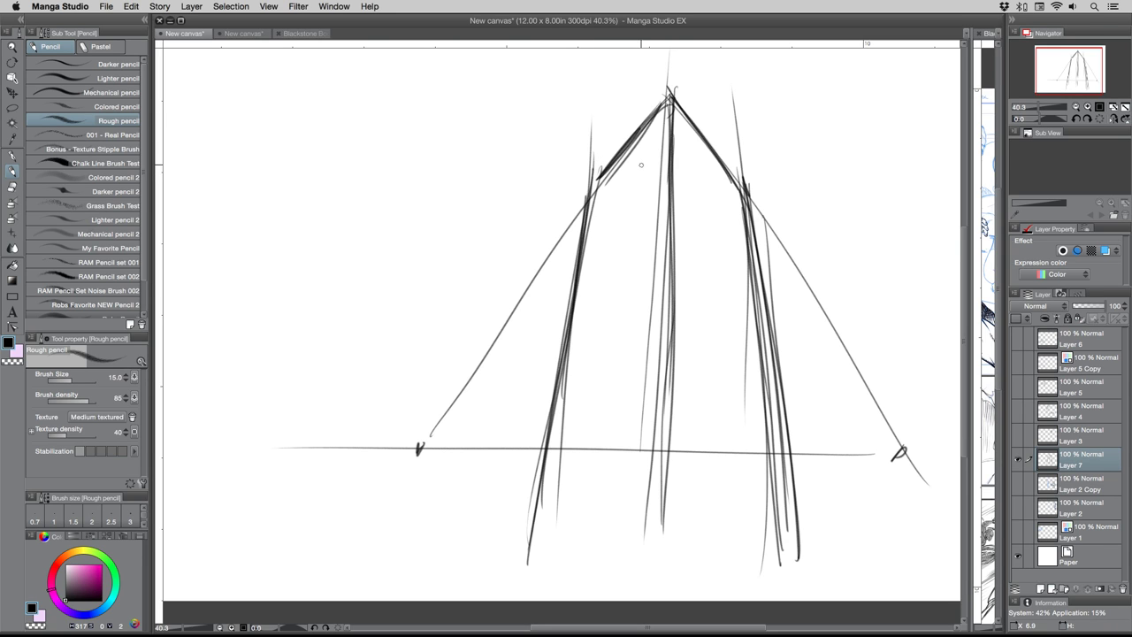
- Draw a stepped lower block on the building's right face, with its ledge following the perspective and its outer edge widening downward
mouse_move(670, 242)
mouse_down()
mouse_move(695, 267)
mouse_move(702, 330)
mouse_up()
mouse_move(696, 269)
mouse_down()
mouse_move(709, 347)
mouse_move(800, 409)
mouse_up()
drag(801, 414, 817, 558)
mouse_move(801, 415)
mouse_down()
mouse_move(819, 557)
mouse_move(816, 529)
mouse_up()
mouse_move(706, 342)
mouse_down()
mouse_move(804, 415)
mouse_move(817, 560)
mouse_up()
mouse_move(796, 414)
mouse_down()
mouse_move(771, 495)
mouse_move(778, 462)
mouse_move(783, 548)
mouse_up()
mouse_move(762, 263)
mouse_down()
mouse_move(778, 396)
mouse_move(775, 377)
mouse_up()
- Add a narrow recess with short horizontal hatching at the upper outer edge of the building's right face
drag(731, 242, 754, 267)
drag(730, 167, 732, 249)
mouse_move(735, 169)
mouse_down()
mouse_move(735, 247)
mouse_move(744, 205)
mouse_up()
drag(730, 200, 748, 226)
drag(734, 228, 746, 246)
drag(736, 247, 748, 257)
drag(741, 187, 748, 260)
- Carve a stepped silhouette into the building's left face with an upper notch, a protruding block and a widened lower edge
mouse_move(618, 156)
mouse_down()
mouse_move(618, 213)
mouse_move(589, 241)
mouse_up()
mouse_move(620, 152)
mouse_down()
mouse_move(620, 203)
mouse_move(564, 273)
mouse_move(606, 255)
mouse_move(604, 316)
mouse_up()
mouse_move(608, 266)
mouse_down()
mouse_move(602, 318)
mouse_move(550, 341)
mouse_move(511, 547)
mouse_up()
drag(546, 341, 513, 543)
mouse_move(630, 143)
mouse_down()
mouse_move(617, 213)
mouse_move(665, 113)
mouse_up()
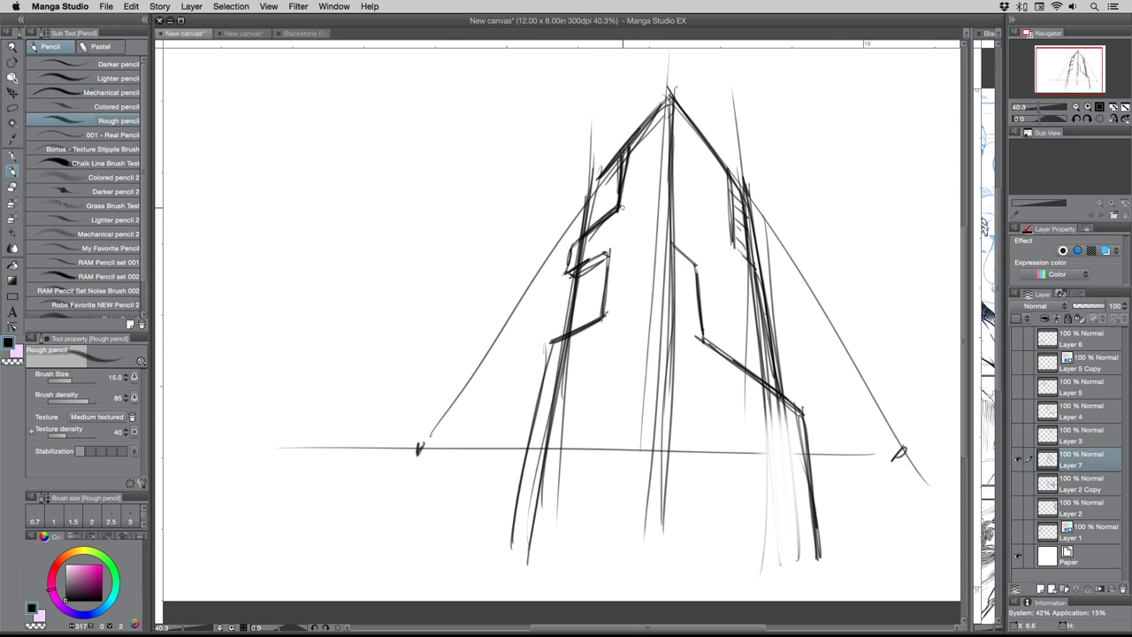
mouse_move(552, 347)
mouse_down()
mouse_move(525, 463)
mouse_move(532, 435)
mouse_up()
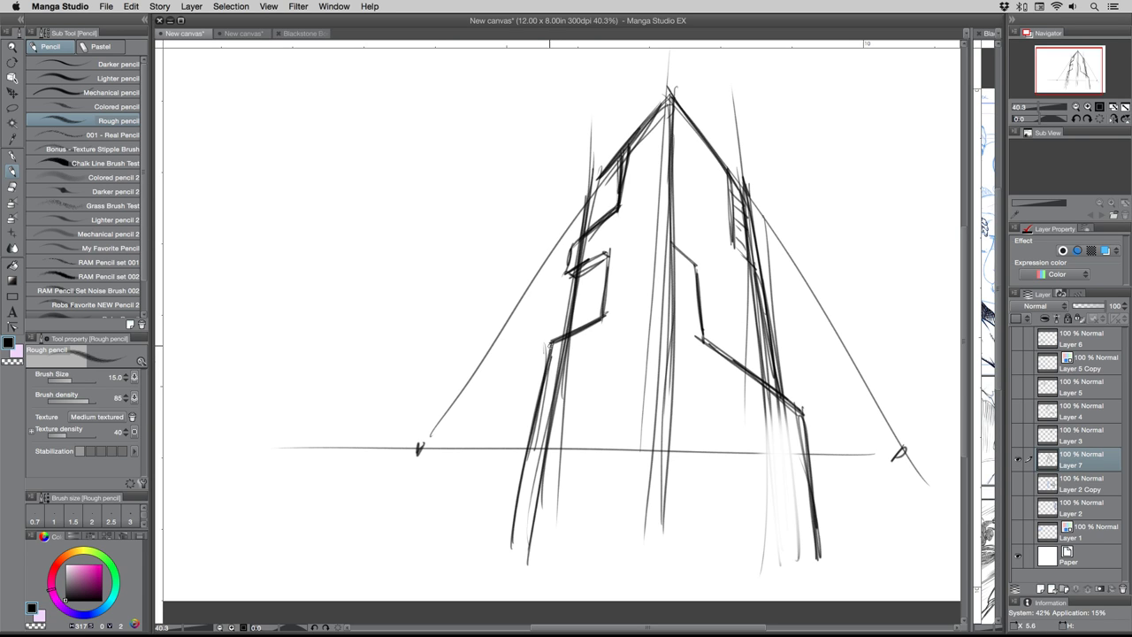
- Fill the block on the building's left face with a window grid following the perspective
drag(586, 270, 589, 329)
mouse_move(598, 263)
mouse_down()
mouse_move(594, 327)
mouse_move(610, 268)
mouse_up()
drag(578, 289, 610, 278)
drag(571, 303, 604, 292)
drag(568, 313, 603, 302)
drag(564, 326, 604, 307)
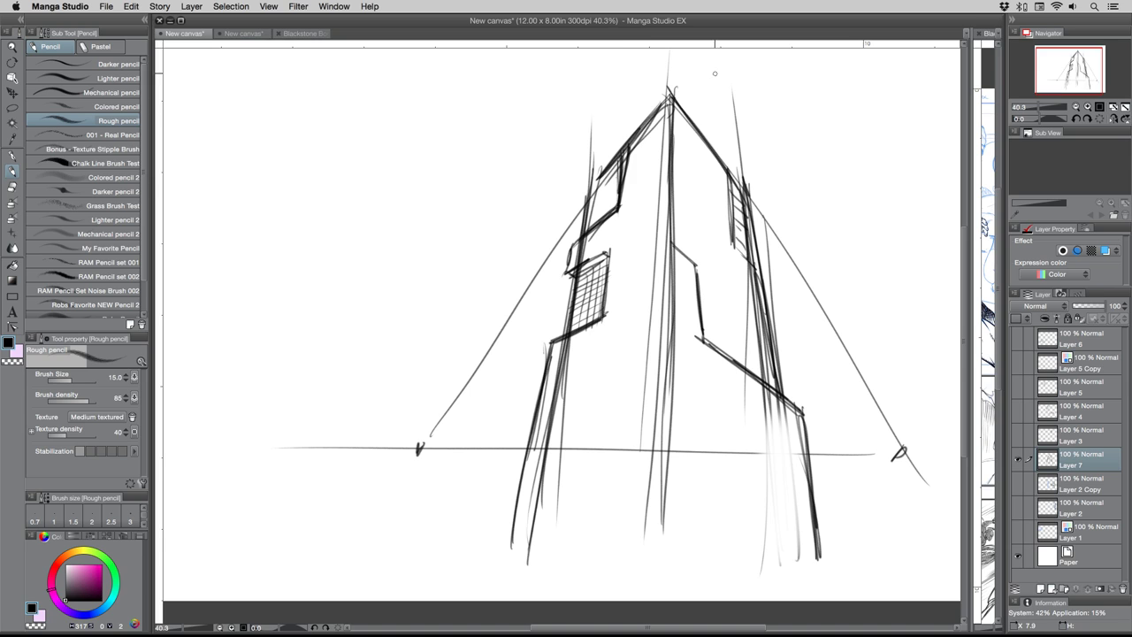
- Sketch rows of small upright windows below the roofline on both faces of the building
mouse_move(638, 142)
mouse_down()
mouse_move(637, 160)
mouse_move(647, 152)
mouse_up()
mouse_move(656, 127)
mouse_down()
mouse_move(653, 150)
mouse_move(685, 152)
mouse_move(688, 136)
mouse_move(695, 166)
mouse_move(700, 146)
mouse_up()
drag(699, 146, 706, 175)
drag(706, 159, 715, 181)
drag(718, 170, 719, 183)
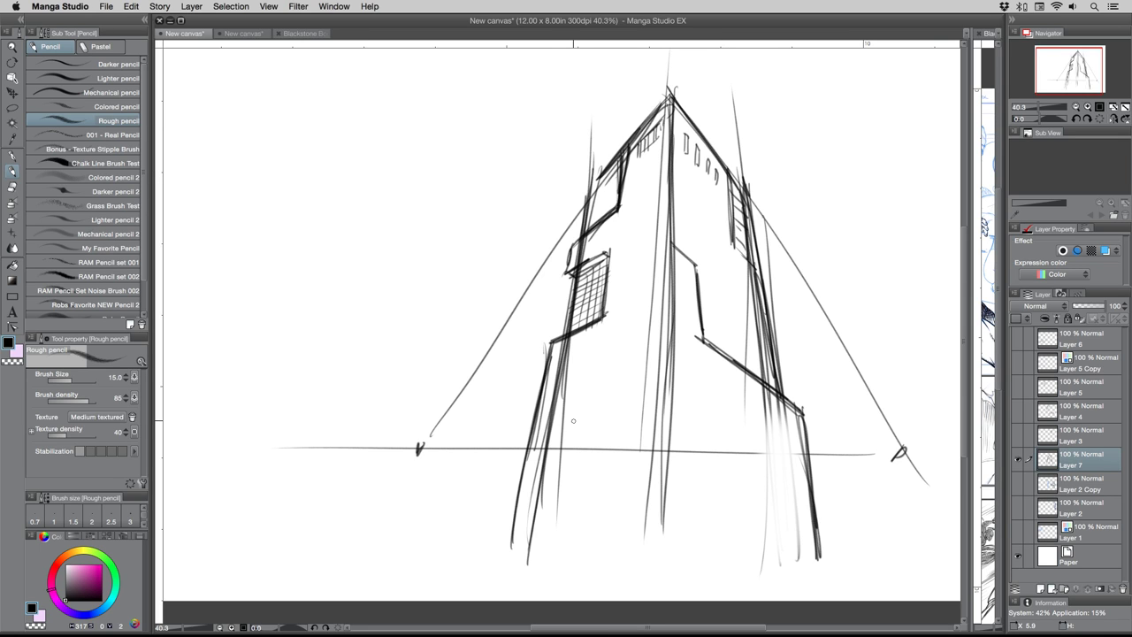
- Undo the upright windows on the right face and suggest windows with short dashes above a slanted ledge line
key(super+z)
key(super+z)
key(super+z)
key(super+z)
key(super+z)
key(super+z)
key(super+z)
key(super+z)
key(super+z)
key(super+z)
drag(696, 138, 716, 187)
mouse_move(678, 154)
mouse_down()
mouse_move(716, 193)
mouse_move(684, 179)
mouse_move(711, 194)
mouse_up()
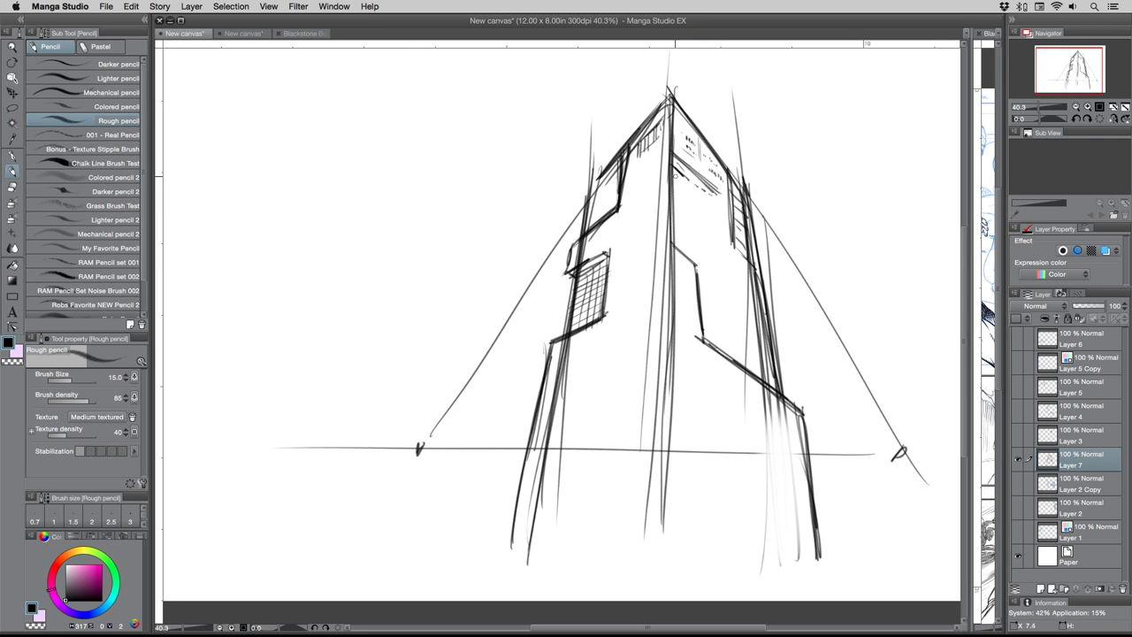
- Draw a heavier slanted ledge below the right face's upper windows and reinforce the left face's lower edge
mouse_move(684, 194)
mouse_down()
mouse_move(718, 217)
mouse_move(735, 264)
mouse_up()
drag(672, 213, 735, 263)
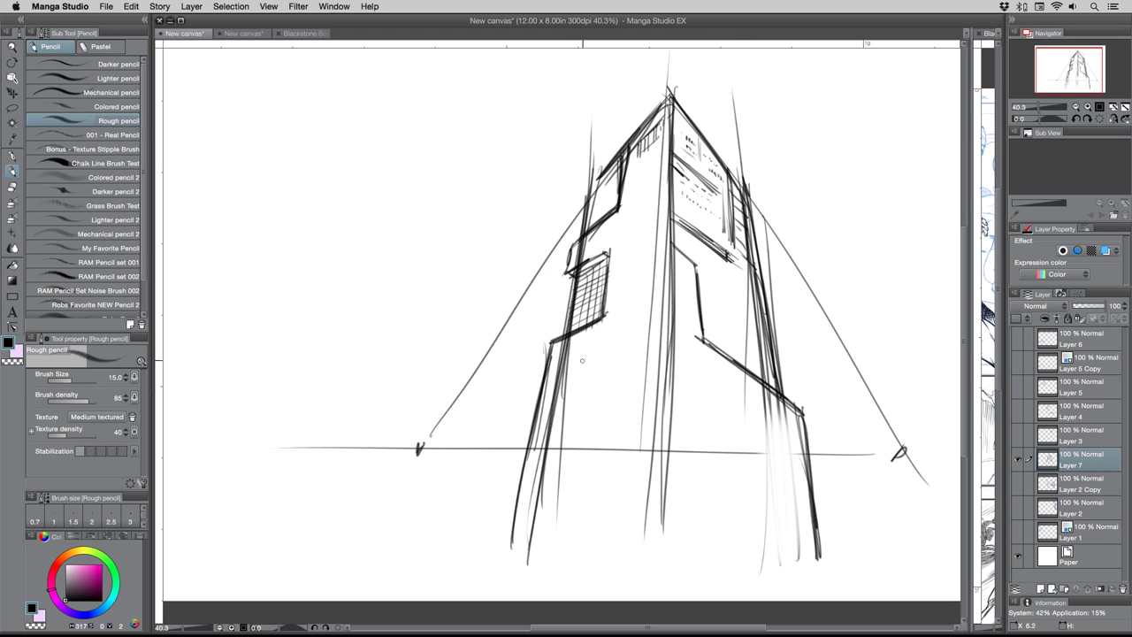
drag(538, 405, 518, 511)
- Scale the building sketch down proportionally to 68% and reposition it lower on the canvas
scroll(518, 222, up, 2)
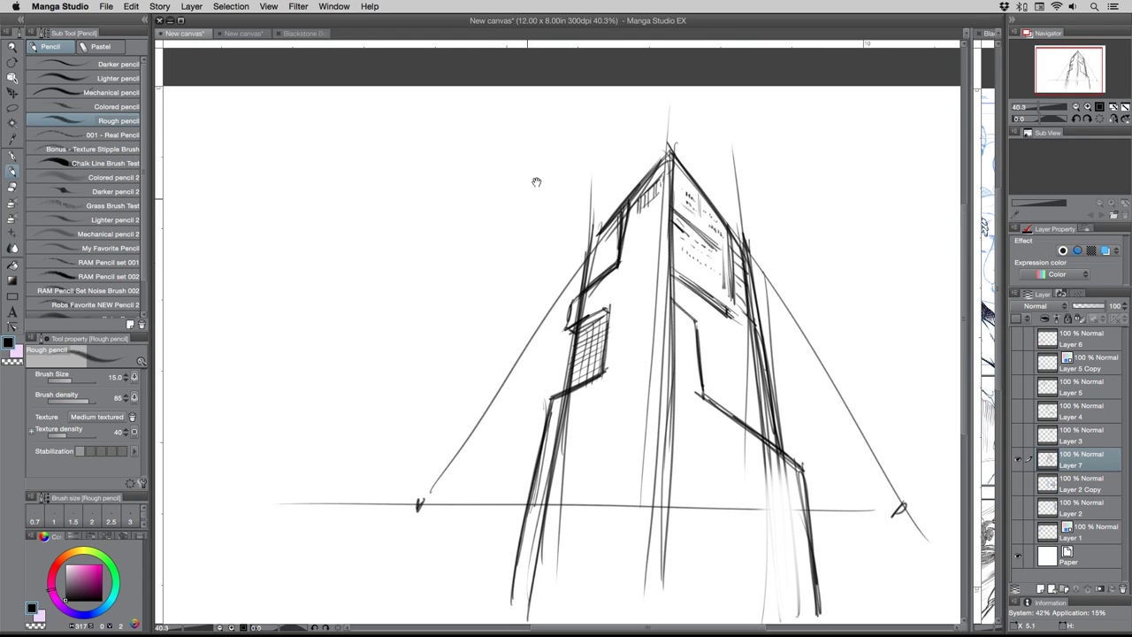
drag(458, 286, 455, 244)
key(super+t)
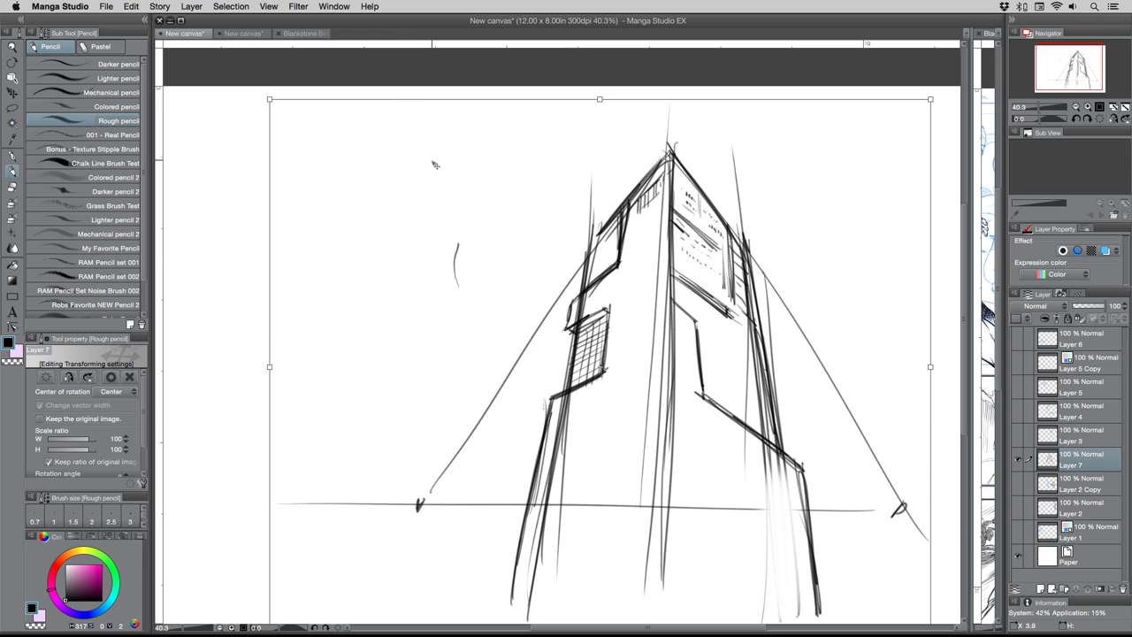
drag(269, 100, 399, 206)
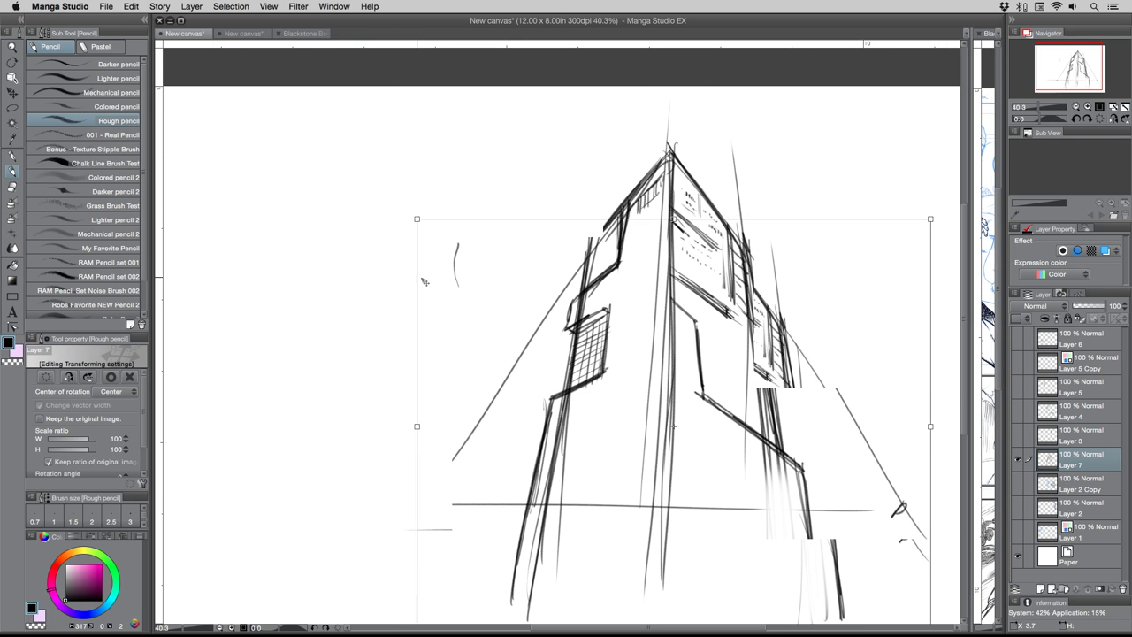
drag(522, 355, 455, 295)
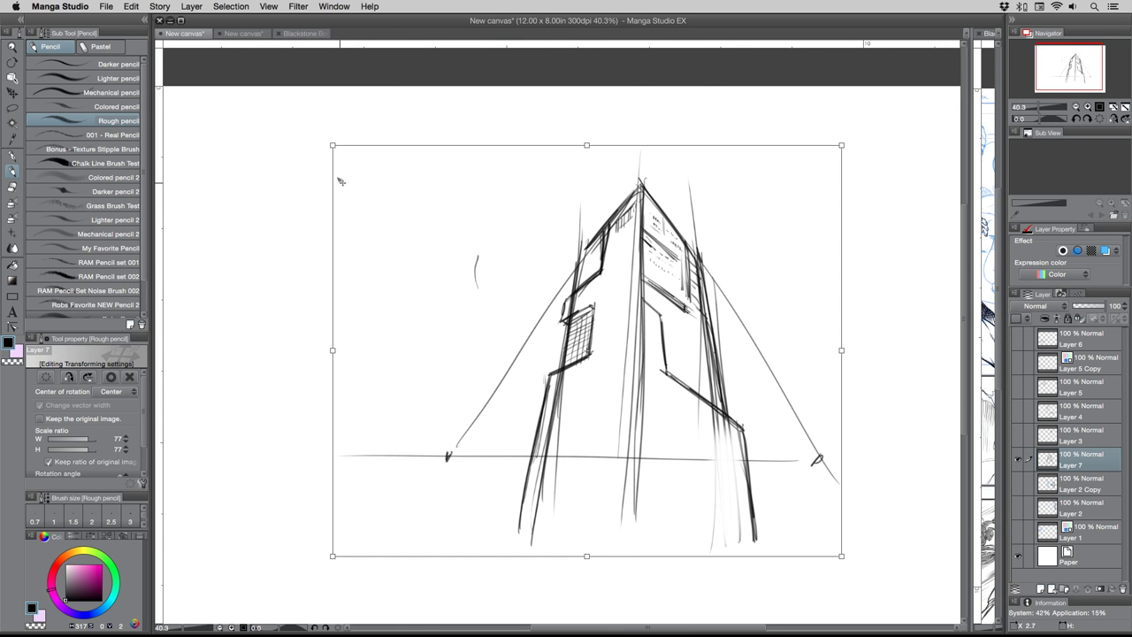
drag(331, 147, 411, 262)
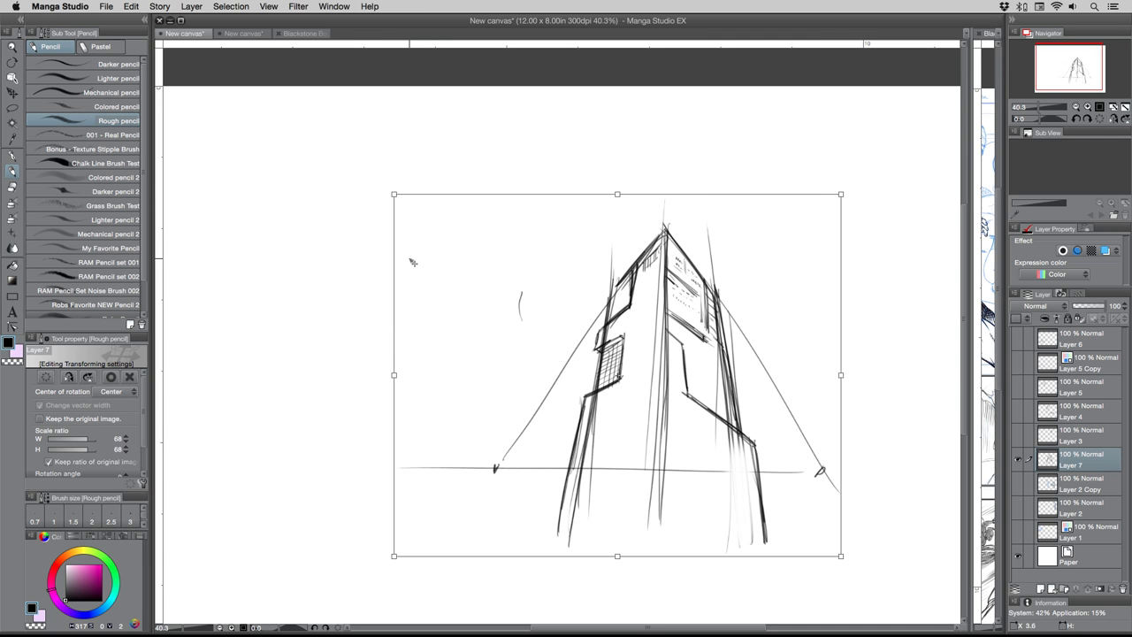
key(Return)
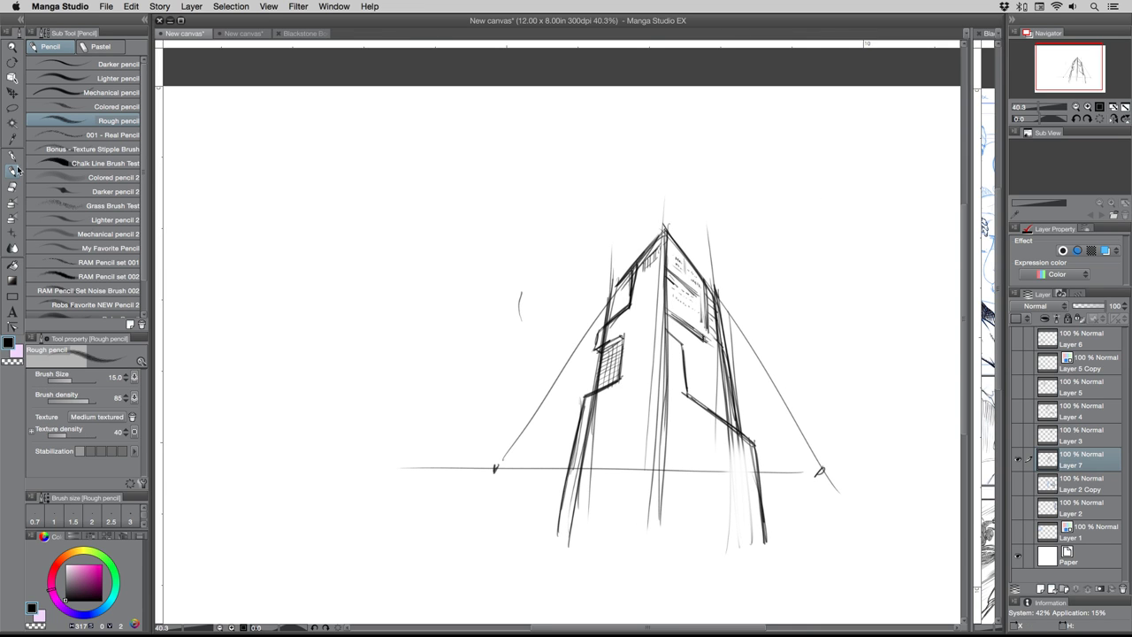
- Sketch tall thin spires and stepped towers above the building's roofline and down its right outer edge
mouse_move(627, 275)
mouse_down()
mouse_move(637, 225)
mouse_move(641, 262)
mouse_move(683, 196)
mouse_move(694, 264)
mouse_move(702, 187)
mouse_move(703, 274)
mouse_up()
mouse_move(673, 226)
mouse_down()
mouse_move(666, 196)
mouse_move(648, 249)
mouse_move(647, 224)
mouse_up()
mouse_move(622, 281)
mouse_down()
mouse_move(621, 260)
mouse_move(614, 288)
mouse_move(638, 318)
mouse_move(631, 350)
mouse_up()
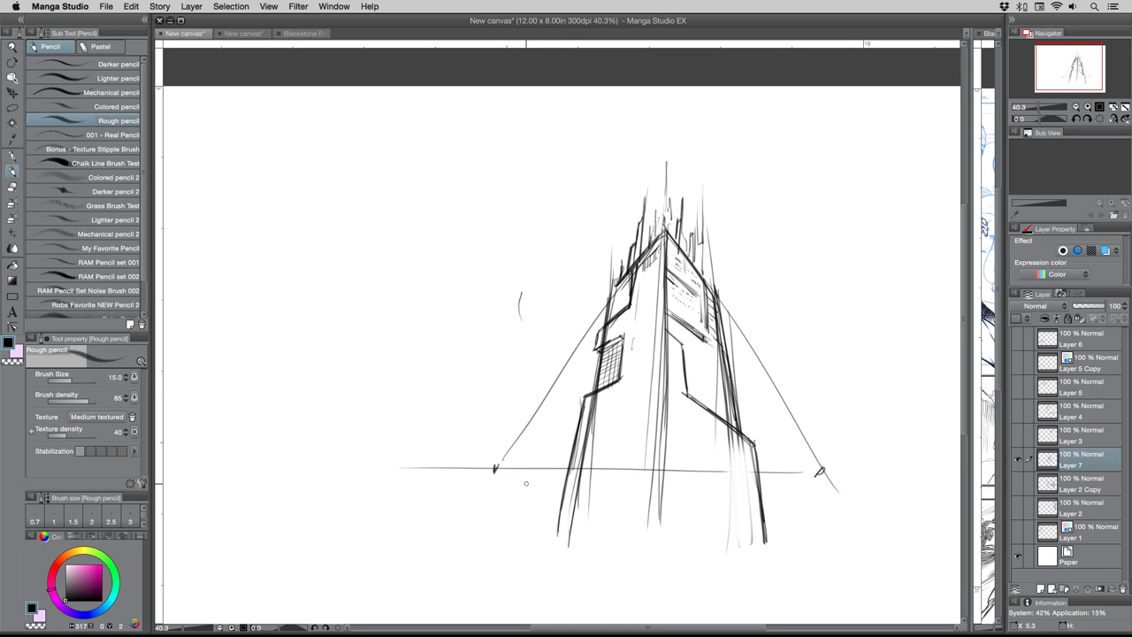
mouse_move(709, 244)
mouse_down()
mouse_move(728, 410)
mouse_move(762, 462)
mouse_up()
drag(761, 401, 767, 502)
drag(768, 459, 771, 518)
- Draw a flat platform jutting across the building's lower left face, topped with small upright spires
mouse_move(573, 442)
mouse_down()
mouse_move(621, 441)
mouse_move(550, 447)
mouse_move(601, 452)
mouse_move(564, 461)
mouse_move(622, 453)
mouse_up()
mouse_move(613, 455)
mouse_down()
mouse_move(630, 447)
mouse_move(598, 447)
mouse_up()
mouse_move(565, 446)
mouse_down()
mouse_move(605, 442)
mouse_move(567, 447)
mouse_up()
mouse_move(573, 398)
mouse_down()
mouse_move(568, 446)
mouse_move(601, 429)
mouse_move(603, 398)
mouse_up()
mouse_move(605, 444)
mouse_down()
mouse_move(612, 412)
mouse_move(624, 439)
mouse_up()
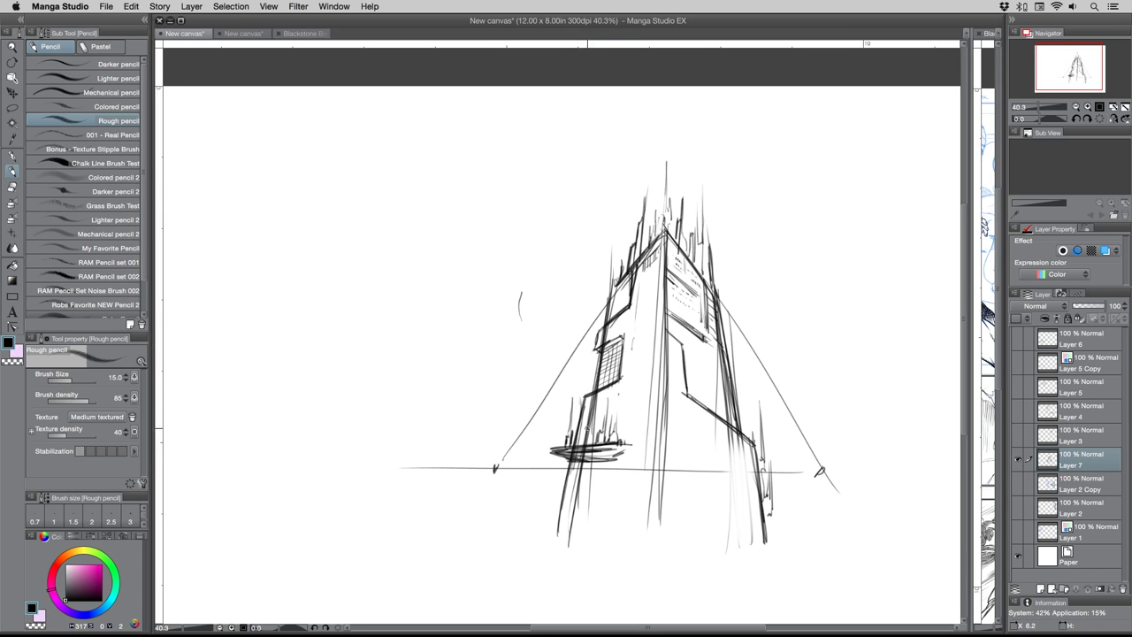
drag(730, 377, 741, 413)
drag(732, 366, 734, 395)
drag(592, 380, 587, 405)
key(super+z)
key(super+z)
key(super+z)
key(super+z)
- Draw a heavy curved archway at the bottom of the right face and darken the central corner edge
mouse_move(668, 421)
mouse_down()
mouse_move(701, 449)
mouse_move(705, 513)
mouse_up()
drag(704, 463, 704, 514)
mouse_move(668, 421)
mouse_down()
mouse_move(705, 463)
mouse_move(706, 509)
mouse_up()
mouse_move(700, 462)
mouse_down()
mouse_move(669, 433)
mouse_move(698, 458)
mouse_up()
drag(665, 425, 700, 459)
drag(668, 425, 704, 464)
mouse_move(702, 460)
mouse_down()
mouse_move(700, 516)
mouse_move(665, 421)
mouse_up()
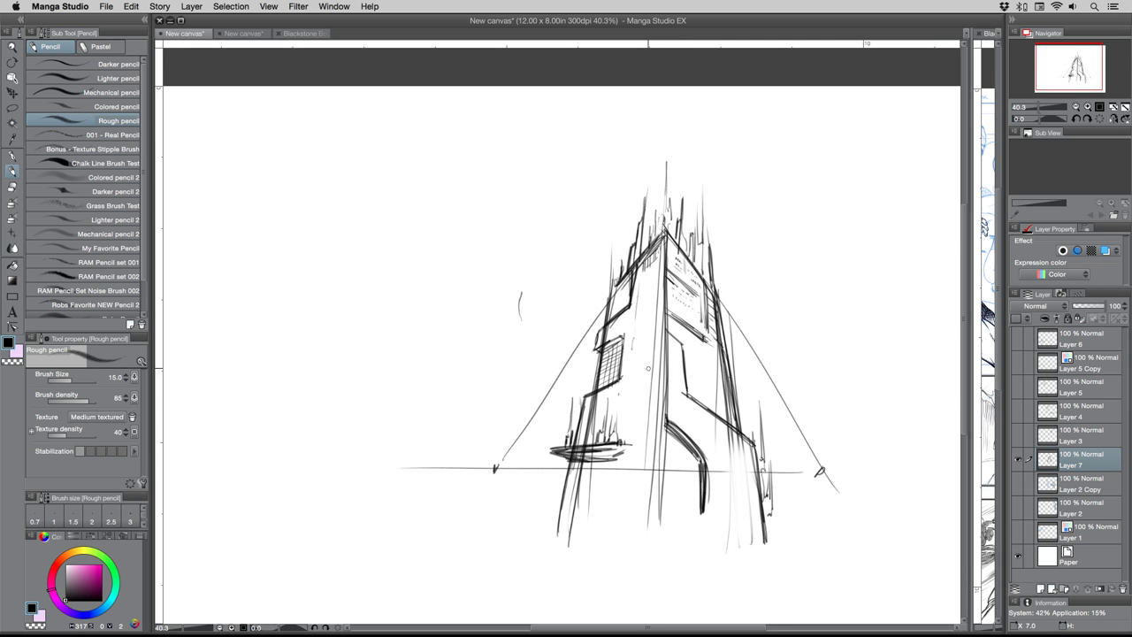
drag(665, 425, 664, 521)
drag(698, 456, 701, 519)
drag(702, 476, 704, 515)
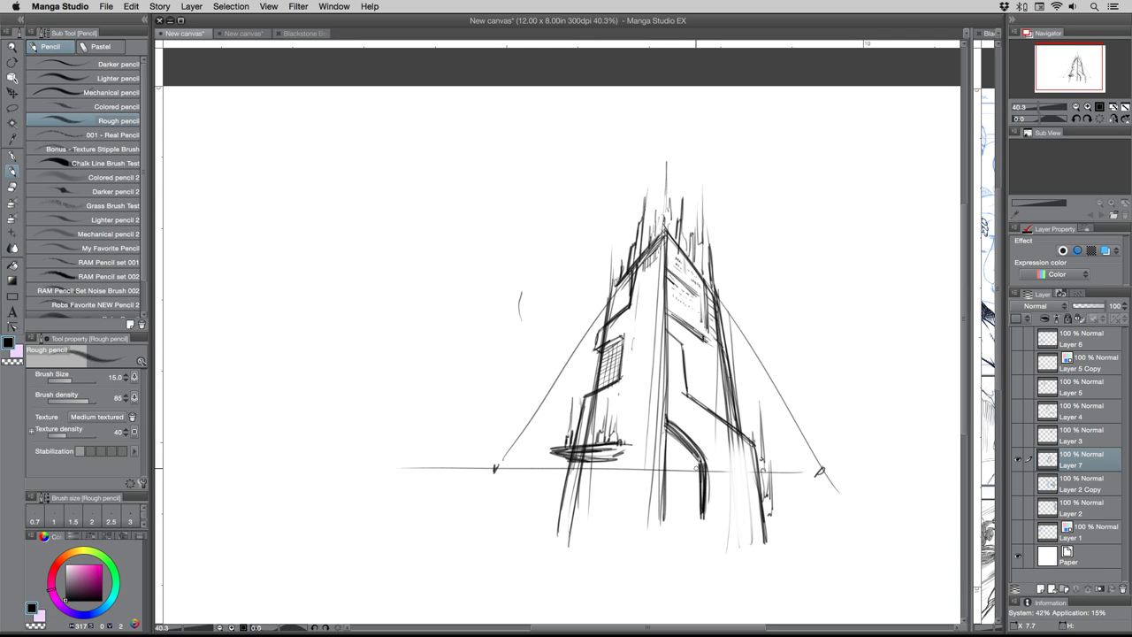
- Draw the building's base in perspective with lines from both vanishing points meeting below the central corner
drag(764, 536, 672, 555)
drag(564, 549, 648, 562)
drag(491, 472, 642, 554)
drag(799, 495, 680, 548)
drag(829, 485, 698, 536)
drag(796, 495, 656, 555)
drag(835, 476, 649, 553)
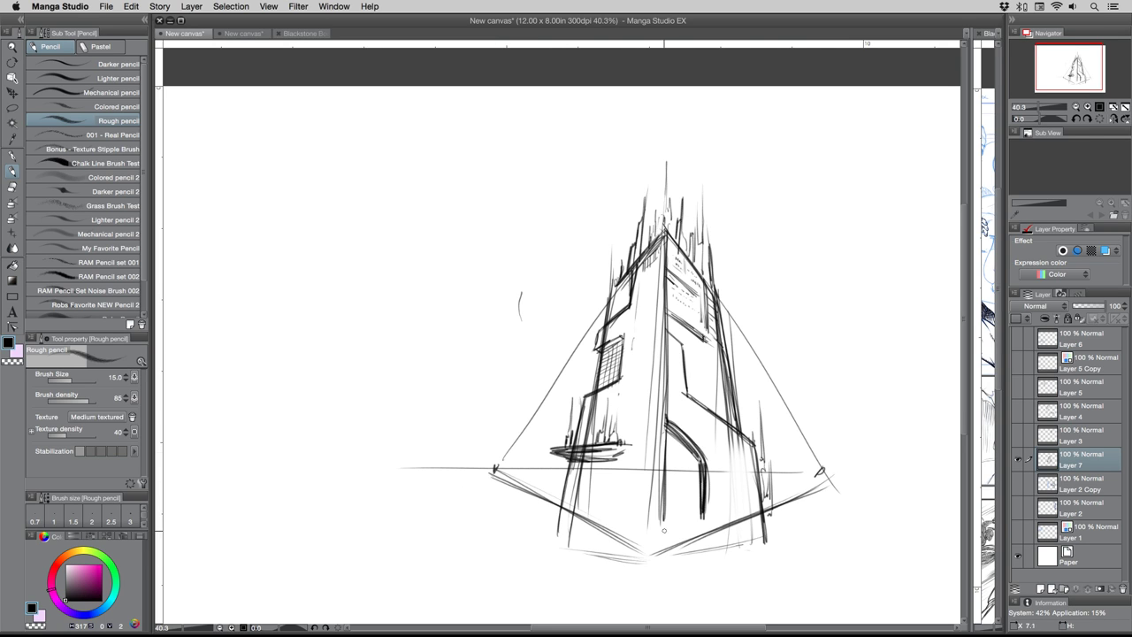
drag(492, 467, 677, 566)
drag(545, 491, 670, 561)
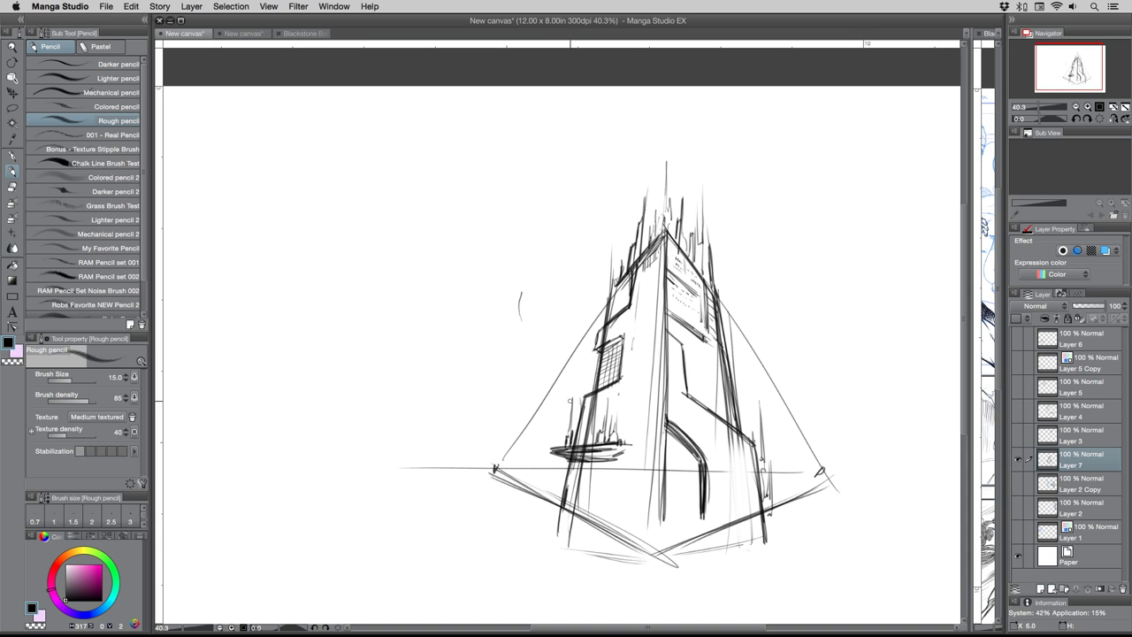
- Extend the central corner and archway down to the base and add receding perspective lines along both lower faces
mouse_move(578, 488)
mouse_down()
mouse_move(605, 503)
mouse_move(585, 499)
mouse_move(594, 525)
mouse_move(608, 512)
mouse_move(625, 524)
mouse_move(727, 500)
mouse_up()
drag(671, 525, 748, 501)
mouse_move(665, 538)
mouse_down()
mouse_move(751, 506)
mouse_move(728, 522)
mouse_up()
drag(659, 504, 659, 555)
drag(700, 460, 701, 536)
drag(755, 457, 759, 509)
drag(741, 529, 755, 521)
drag(698, 546, 762, 520)
drag(664, 560, 766, 518)
drag(550, 506, 660, 565)
drag(578, 520, 610, 540)
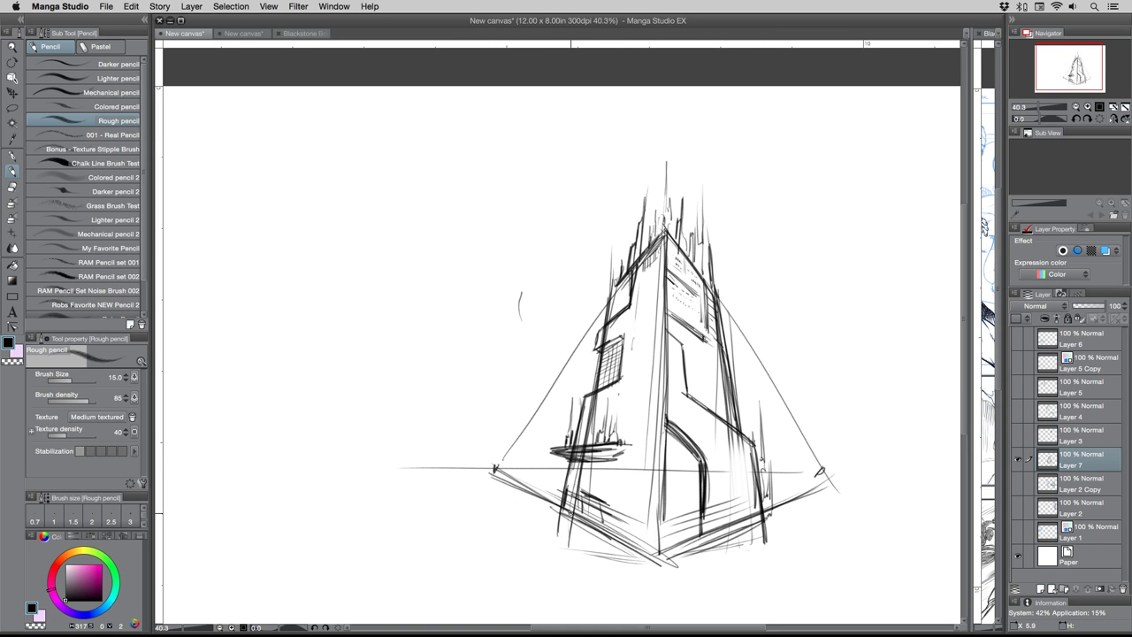
- Add tiny upright figures and marks along both base edges of the building to suggest scale
mouse_move(547, 493)
mouse_down()
mouse_move(552, 510)
mouse_move(575, 510)
mouse_up()
drag(624, 539, 628, 547)
mouse_move(537, 501)
mouse_down()
mouse_move(548, 508)
mouse_move(529, 503)
mouse_up()
drag(745, 520, 746, 534)
drag(746, 509, 746, 527)
drag(759, 522, 759, 529)
drag(759, 504, 768, 524)
drag(769, 510, 771, 514)
drag(774, 510, 774, 519)
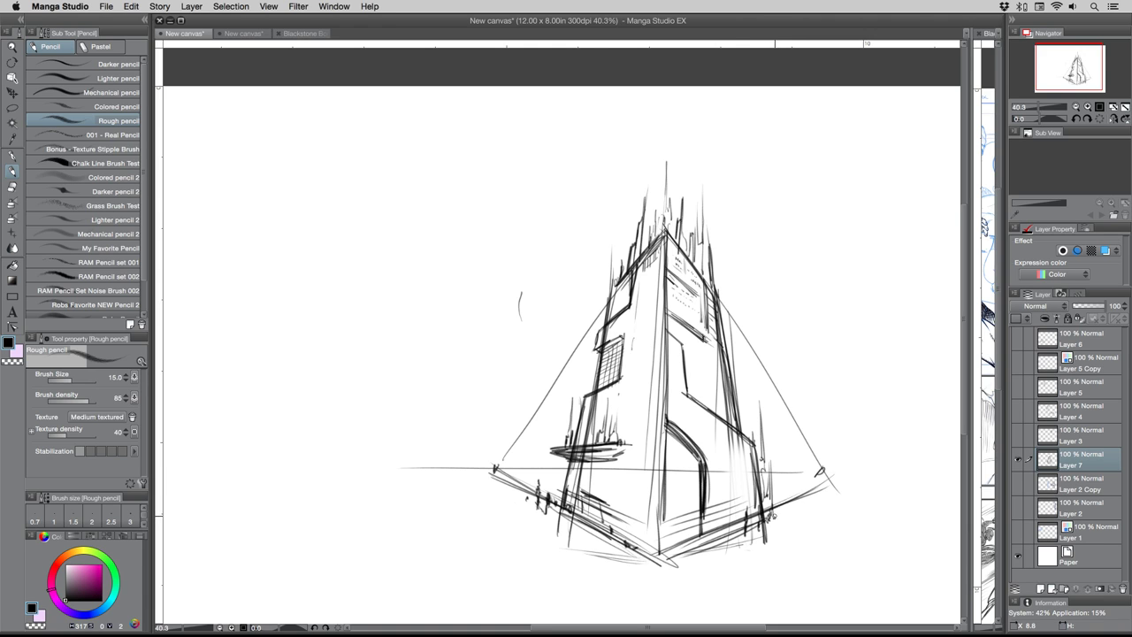
- Darken the platform's end, add short horizontal lines beside the archway and hatch its interior vertically
drag(616, 449, 617, 459)
drag(622, 445, 623, 453)
mouse_move(707, 468)
mouse_down()
mouse_move(743, 461)
mouse_move(750, 475)
mouse_up()
drag(716, 486, 746, 486)
mouse_move(718, 494)
mouse_down()
mouse_move(750, 488)
mouse_move(741, 493)
mouse_up()
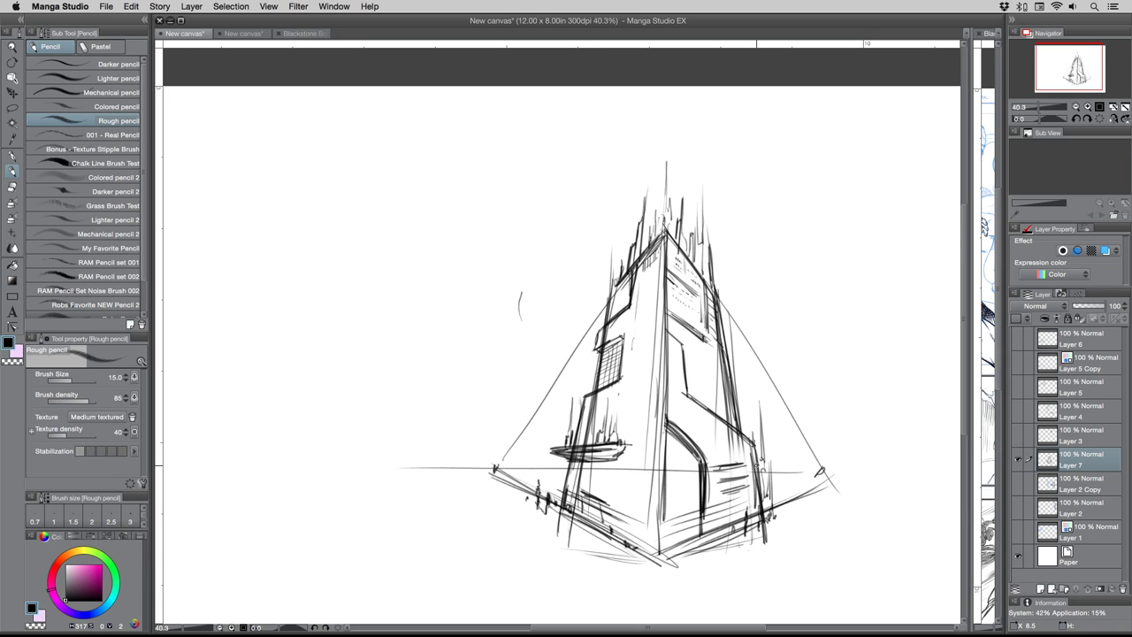
mouse_move(672, 437)
mouse_down()
mouse_move(679, 514)
mouse_move(687, 454)
mouse_move(690, 517)
mouse_up()
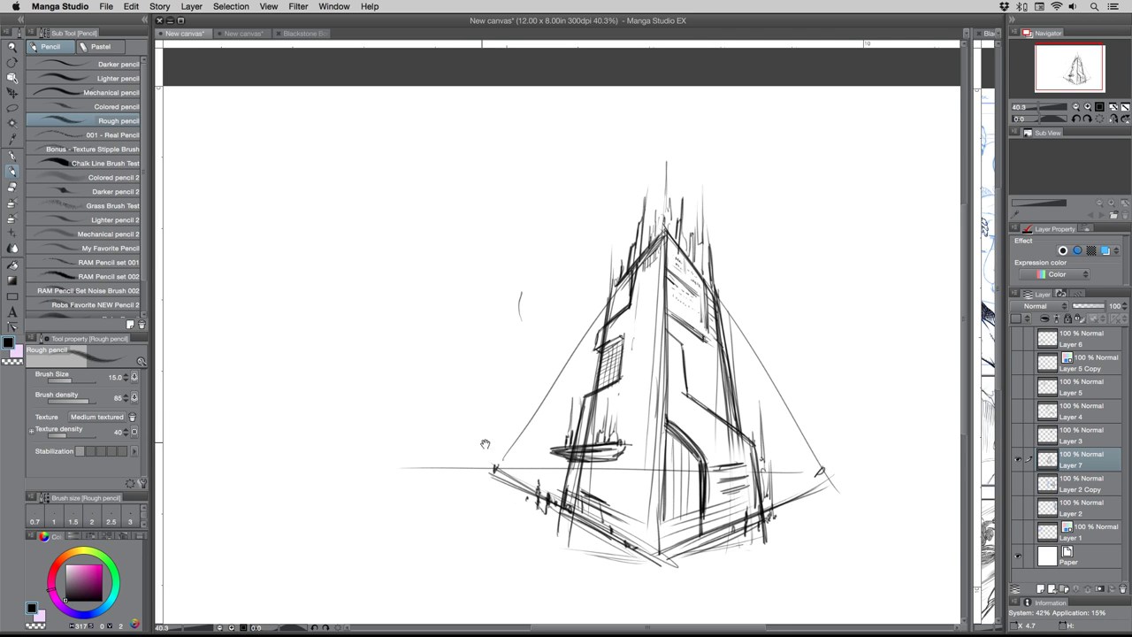
- Draw a thick-edged upright rectangular thumbnail frame in the empty upper-left area of the canvas
drag(472, 445, 713, 417)
mouse_move(495, 310)
mouse_down()
mouse_move(494, 209)
mouse_move(494, 316)
mouse_up()
mouse_move(487, 213)
mouse_down()
mouse_move(585, 214)
mouse_move(474, 213)
mouse_up()
drag(579, 206, 582, 318)
drag(490, 323, 587, 319)
drag(494, 214, 493, 330)
drag(580, 210, 580, 324)
drag(489, 326, 589, 320)
mouse_move(493, 214)
mouse_down()
mouse_move(492, 331)
mouse_move(576, 212)
mouse_up()
drag(584, 211, 585, 323)
drag(496, 322, 592, 318)
drag(491, 214, 492, 325)
drag(489, 212, 491, 312)
drag(583, 217, 587, 325)
drag(584, 208, 587, 318)
drag(496, 214, 568, 213)
drag(491, 214, 491, 320)
drag(489, 221, 490, 332)
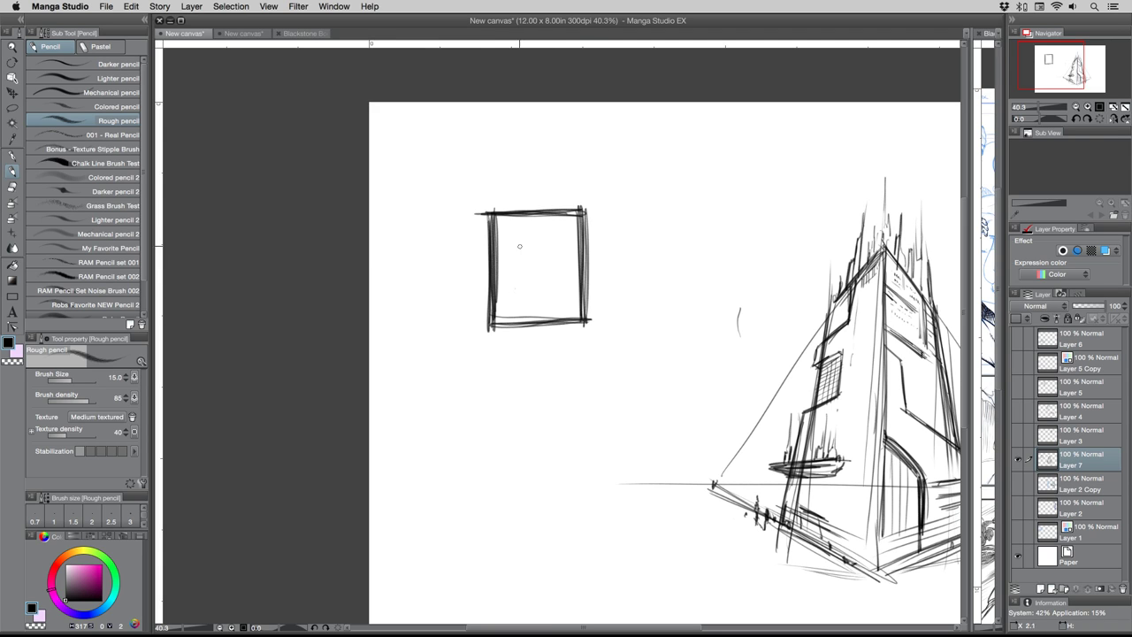
- Fill the thumbnail frame with a cityscape of dark buildings receding into a valley under a sky with a moon
mouse_move(497, 294)
mouse_down()
mouse_move(535, 279)
mouse_move(580, 299)
mouse_move(576, 230)
mouse_up()
mouse_move(497, 242)
mouse_down()
mouse_move(532, 273)
mouse_move(555, 252)
mouse_move(557, 265)
mouse_move(541, 259)
mouse_move(564, 239)
mouse_move(557, 275)
mouse_move(566, 261)
mouse_move(568, 277)
mouse_move(517, 273)
mouse_up()
drag(519, 286, 515, 262)
drag(513, 272, 509, 255)
mouse_move(510, 272)
mouse_down()
mouse_move(503, 245)
mouse_move(506, 270)
mouse_move(534, 280)
mouse_move(544, 309)
mouse_move(516, 319)
mouse_move(571, 316)
mouse_up()
drag(575, 288, 576, 300)
drag(579, 258, 570, 320)
mouse_move(499, 283)
mouse_down()
mouse_move(498, 322)
mouse_move(509, 321)
mouse_up()
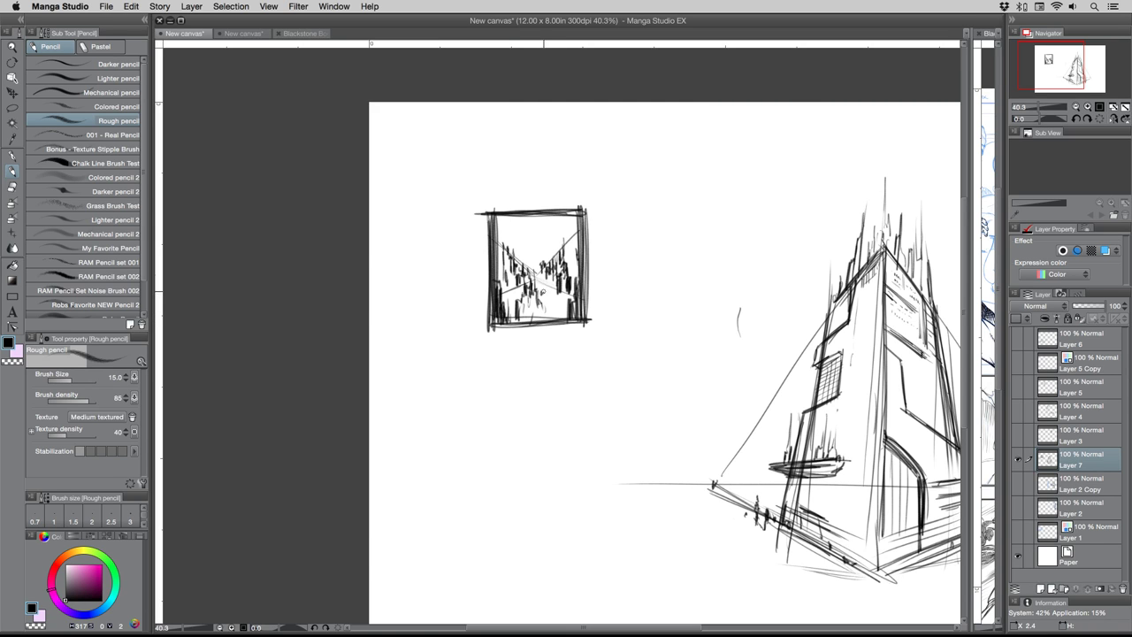
mouse_move(517, 258)
mouse_down()
mouse_move(531, 246)
mouse_move(577, 252)
mouse_move(546, 284)
mouse_move(513, 284)
mouse_move(509, 270)
mouse_up()
mouse_move(501, 226)
mouse_down()
mouse_move(545, 216)
mouse_move(551, 238)
mouse_up()
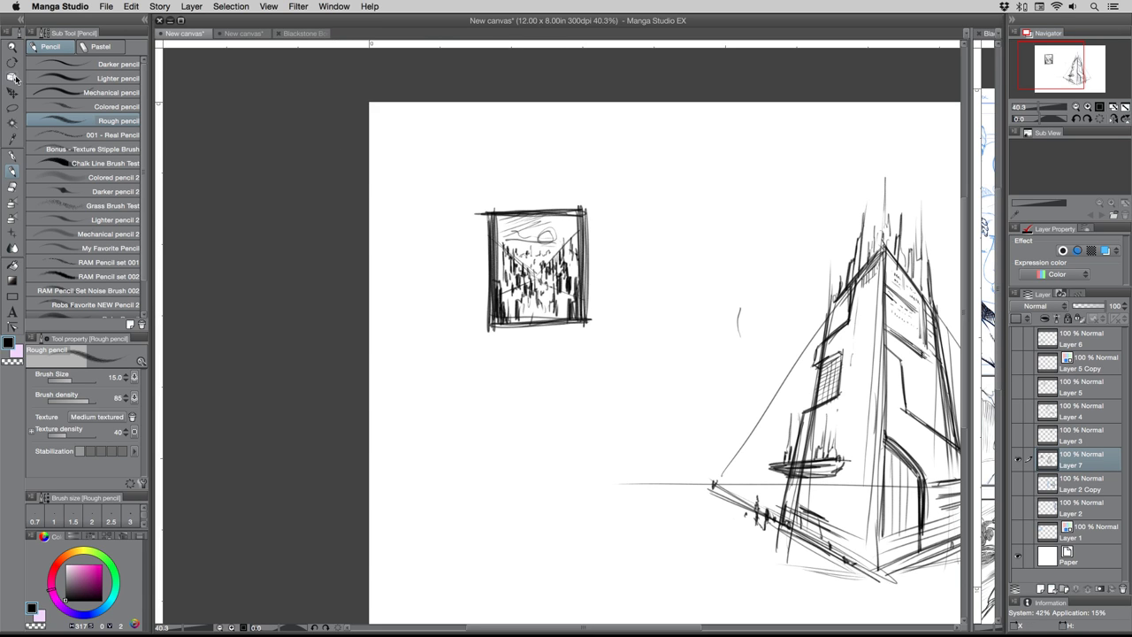
- Lasso the cityscape thumbnail, move it closer to the page's upper-left corner and deselect it
click(12, 107)
mouse_move(450, 258)
mouse_down()
mouse_move(448, 250)
mouse_move(526, 371)
mouse_move(435, 287)
mouse_move(457, 274)
mouse_move(452, 256)
mouse_up()
key(ctrl+t)
key(Return)
key(ctrl+d)
- Sketch a tall stepped tower silhouette with the Rough pencil between the thumbnail and building, adding an inner edge and antenna
mouse_move(544, 433)
mouse_down()
mouse_move(486, 430)
mouse_move(485, 412)
mouse_up()
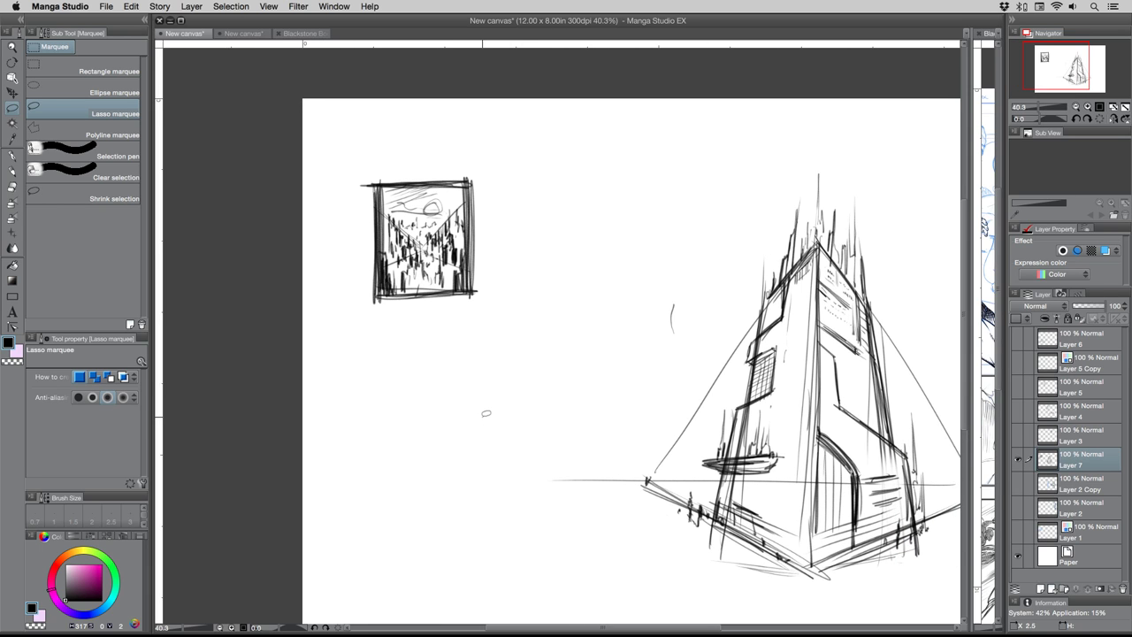
key(p)
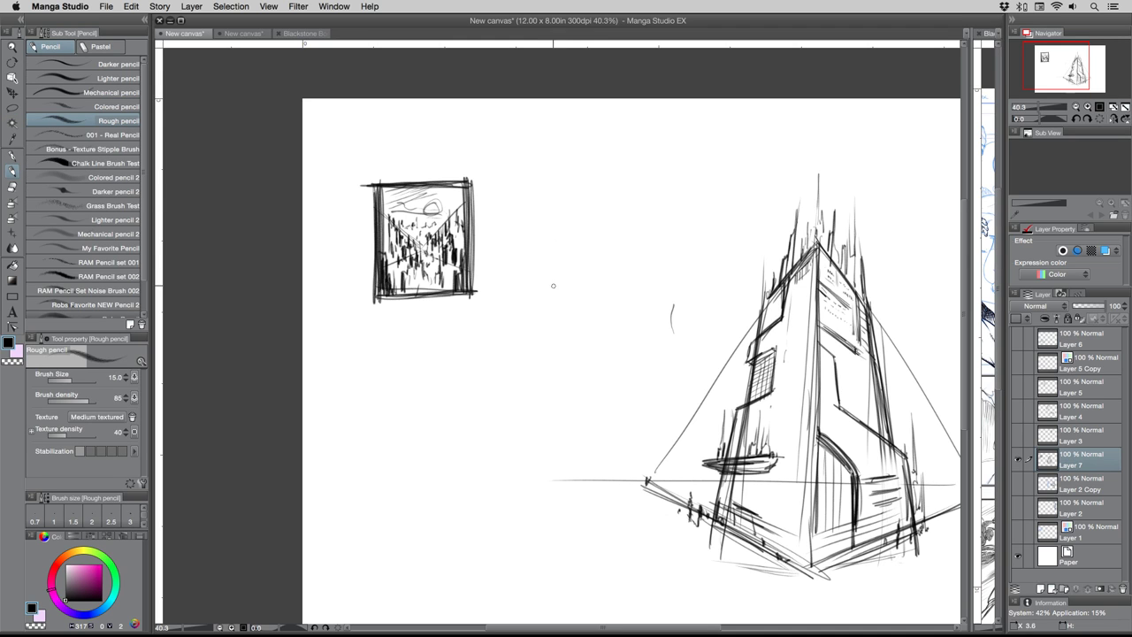
mouse_move(545, 347)
mouse_down()
mouse_move(589, 183)
mouse_move(608, 203)
mouse_move(616, 342)
mouse_move(608, 241)
mouse_up()
drag(589, 184, 579, 228)
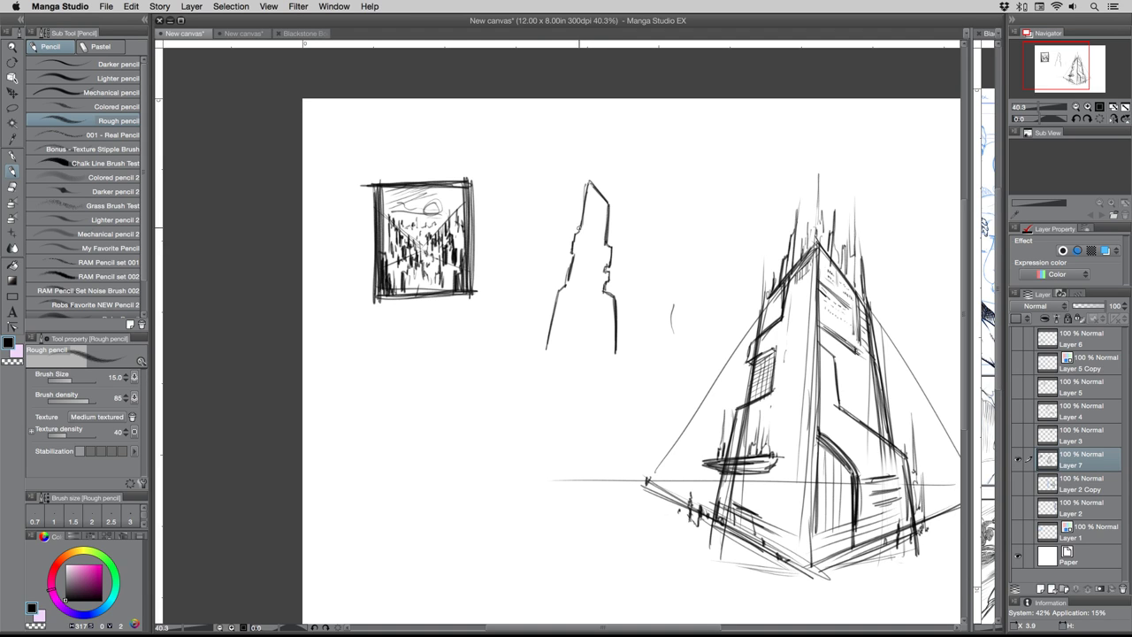
drag(588, 186, 594, 364)
drag(593, 176, 595, 161)
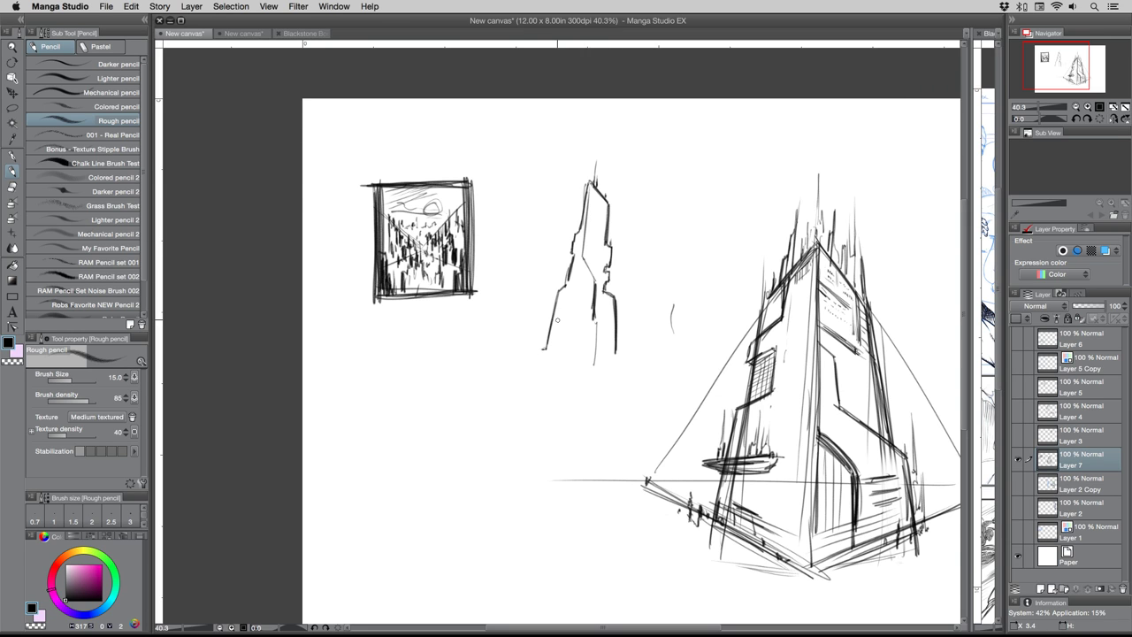
- Draw sloping ground on both sides of the tower's foot and a long horizontal line beneath it
drag(537, 352, 515, 365)
drag(617, 351, 670, 372)
mouse_move(506, 371)
mouse_down()
mouse_move(463, 378)
mouse_move(575, 376)
mouse_up()
mouse_move(665, 377)
mouse_down()
mouse_move(507, 379)
mouse_move(552, 380)
mouse_up()
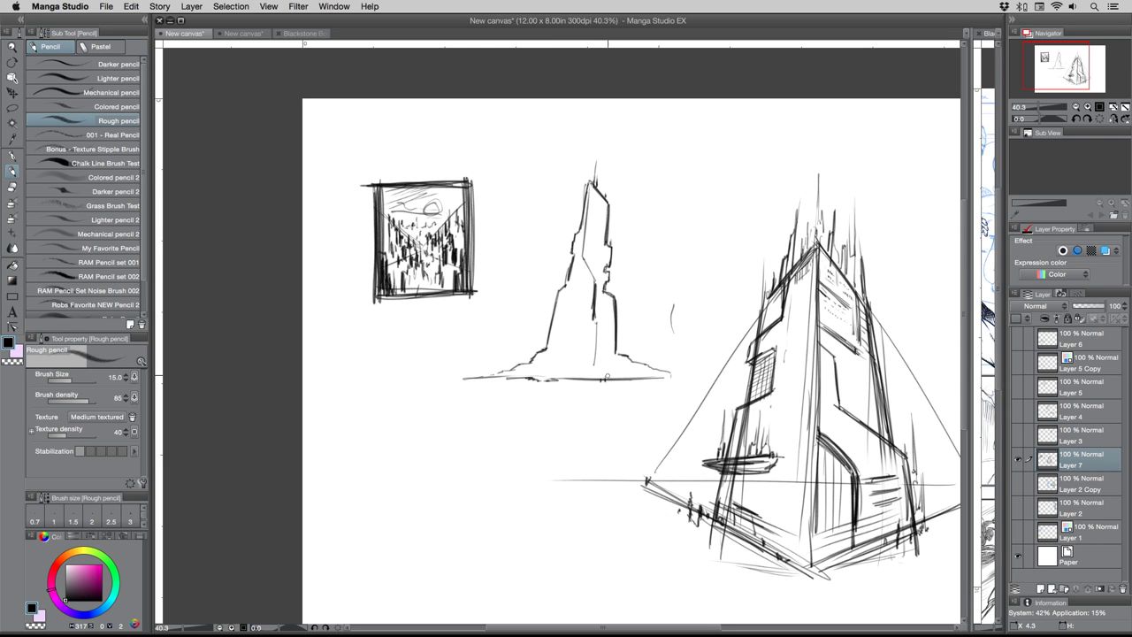
drag(571, 379, 578, 377)
- Add small window dashes to the tower's sides and a hatched doorway at its foot
drag(563, 294, 560, 328)
drag(605, 205, 600, 223)
mouse_move(590, 320)
mouse_down()
mouse_move(583, 345)
mouse_move(589, 332)
mouse_move(606, 360)
mouse_move(591, 344)
mouse_move(584, 373)
mouse_move(601, 366)
mouse_move(604, 325)
mouse_move(607, 375)
mouse_move(639, 361)
mouse_up()
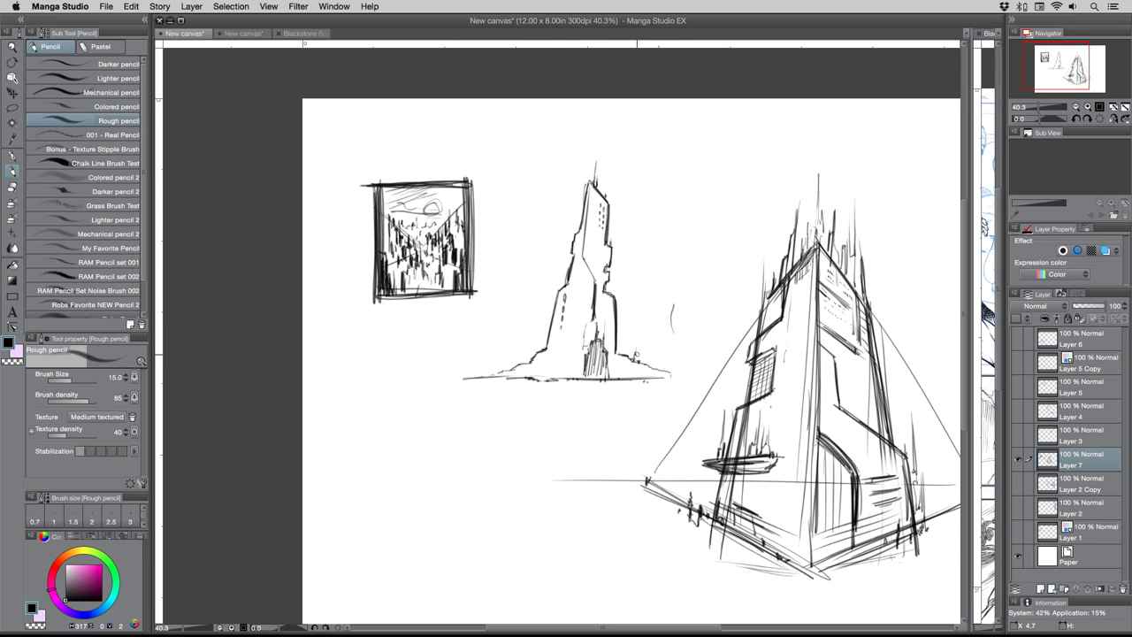
- Add small spires along the tower's lower sides and sloping ground, and hide the palettes
drag(534, 362, 528, 352)
drag(546, 469, 469, 433)
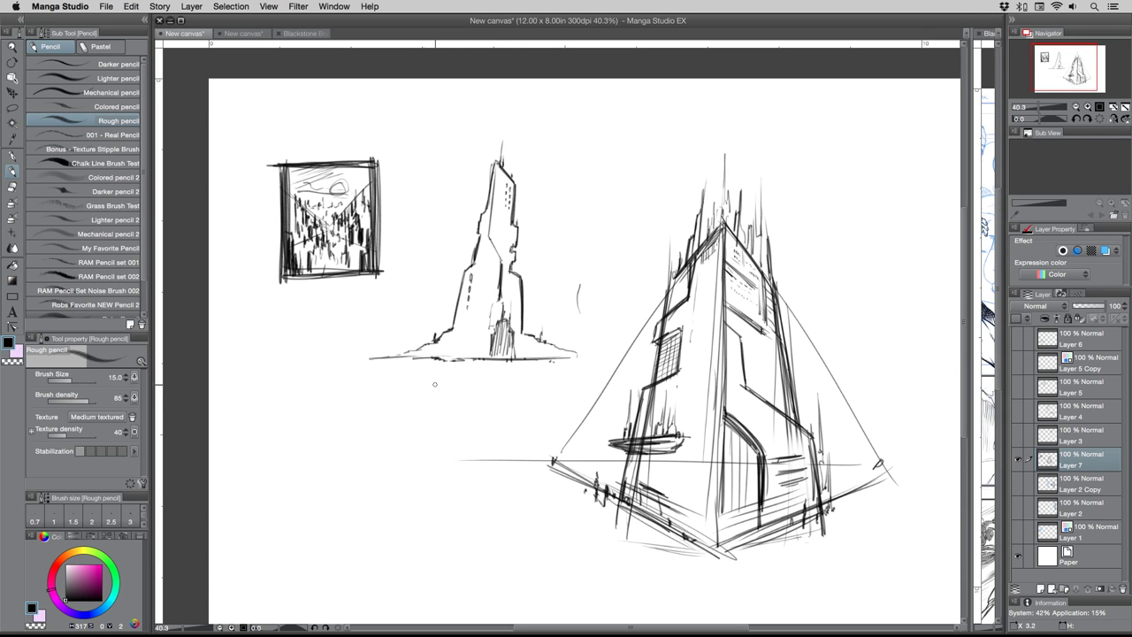
drag(522, 299, 529, 328)
mouse_move(458, 307)
mouse_down()
mouse_move(451, 327)
mouse_move(454, 289)
mouse_move(441, 335)
mouse_up()
mouse_move(535, 326)
mouse_down()
mouse_move(537, 311)
mouse_move(551, 345)
mouse_up()
key(Tab)
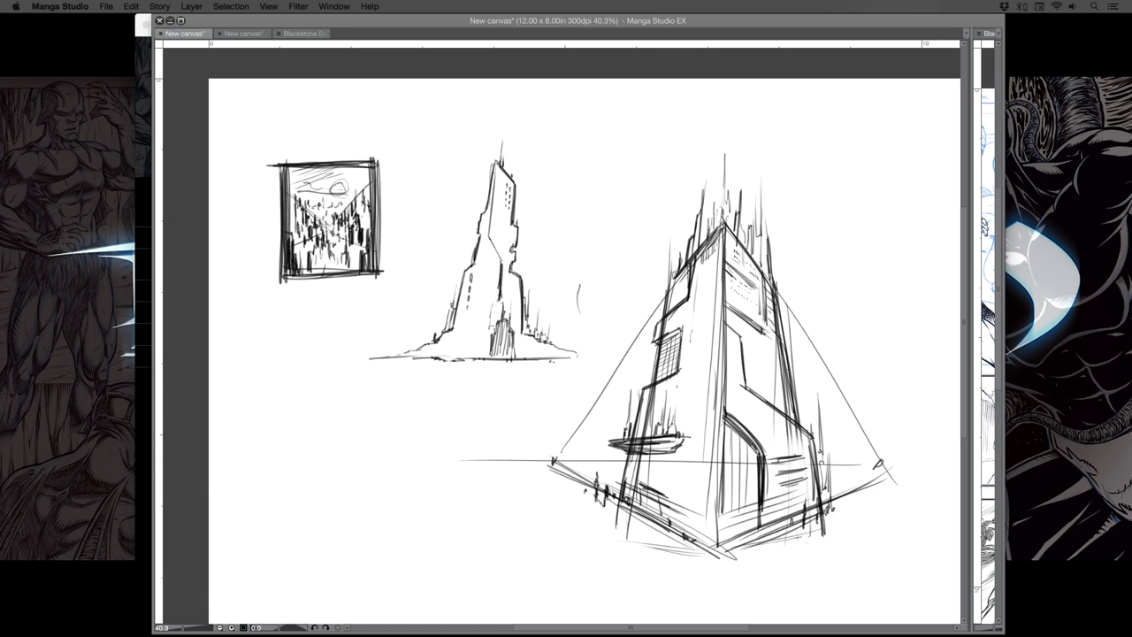